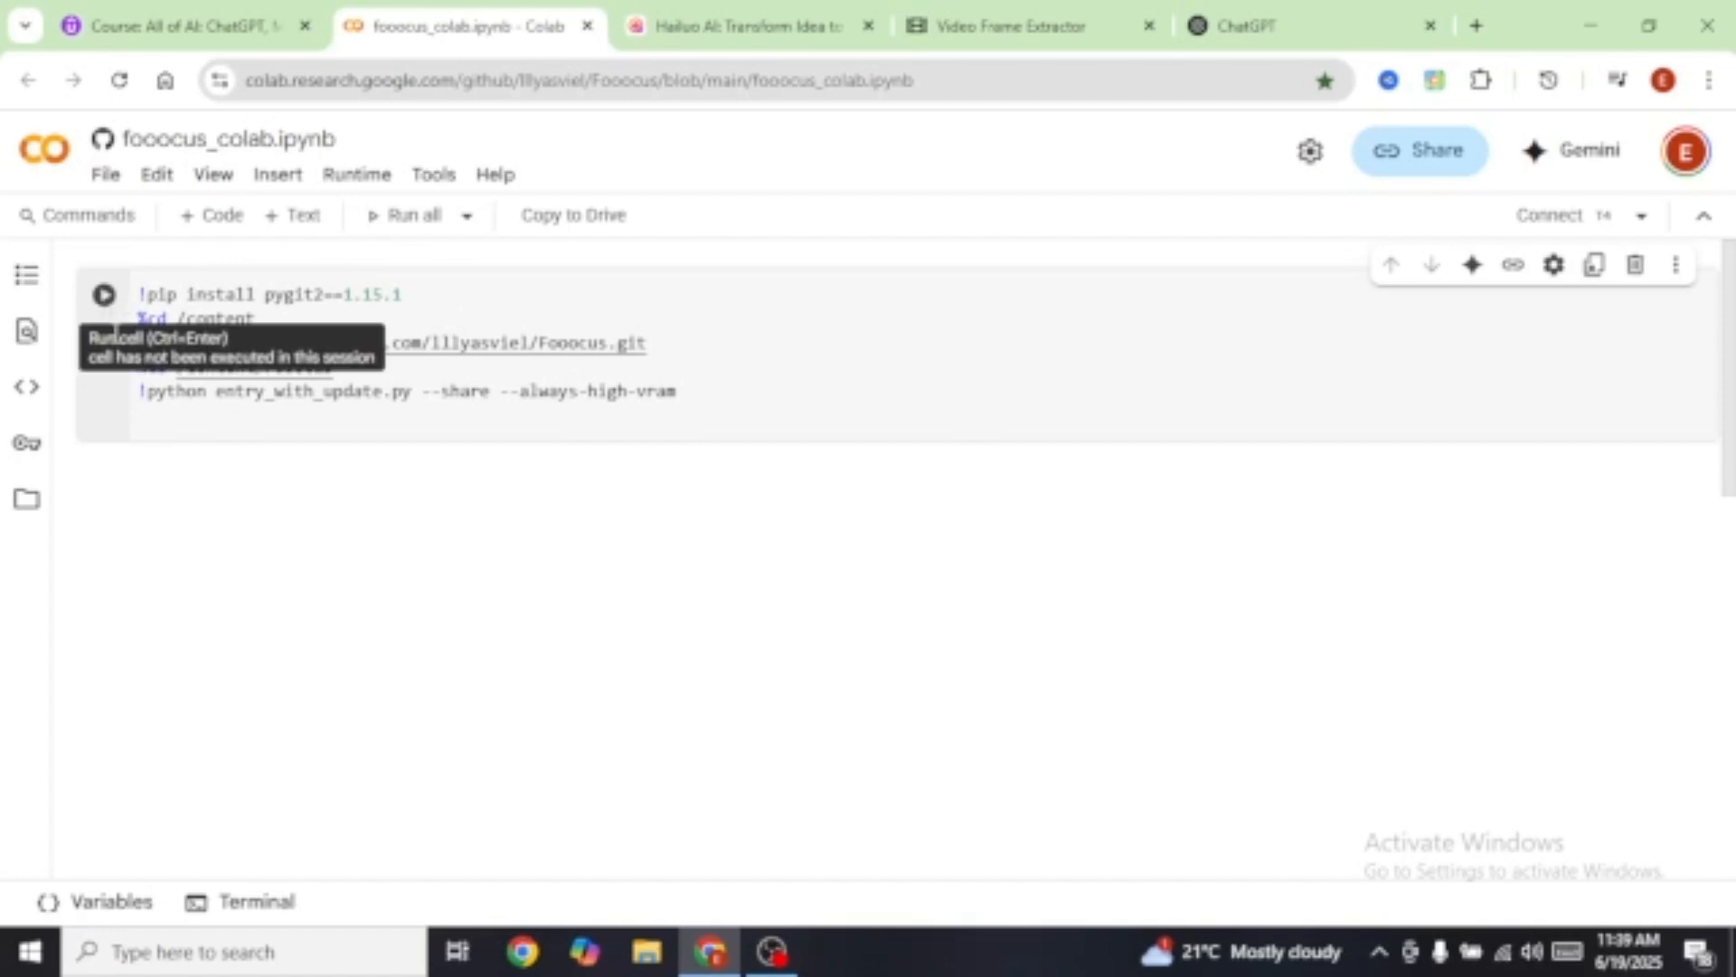
# Step: Run the Fooocus launch cell despite the authorship warning and find the gradio.live URL in the output
pyautogui.click(104, 298)
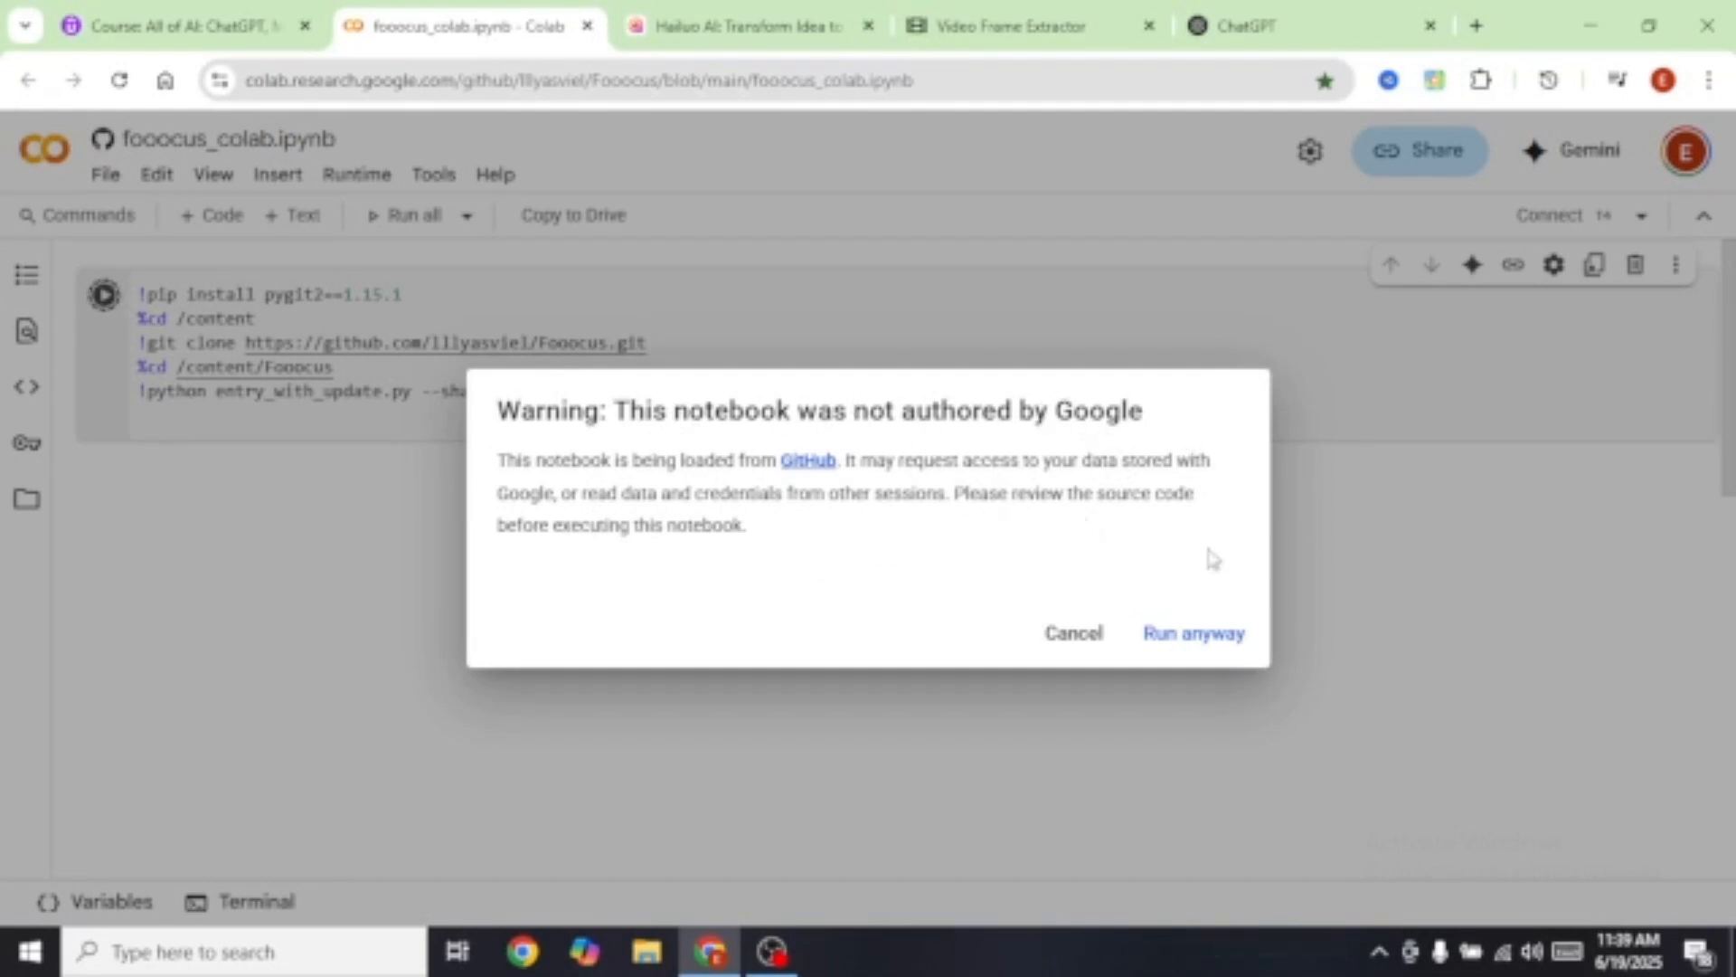
pyautogui.click(1193, 635)
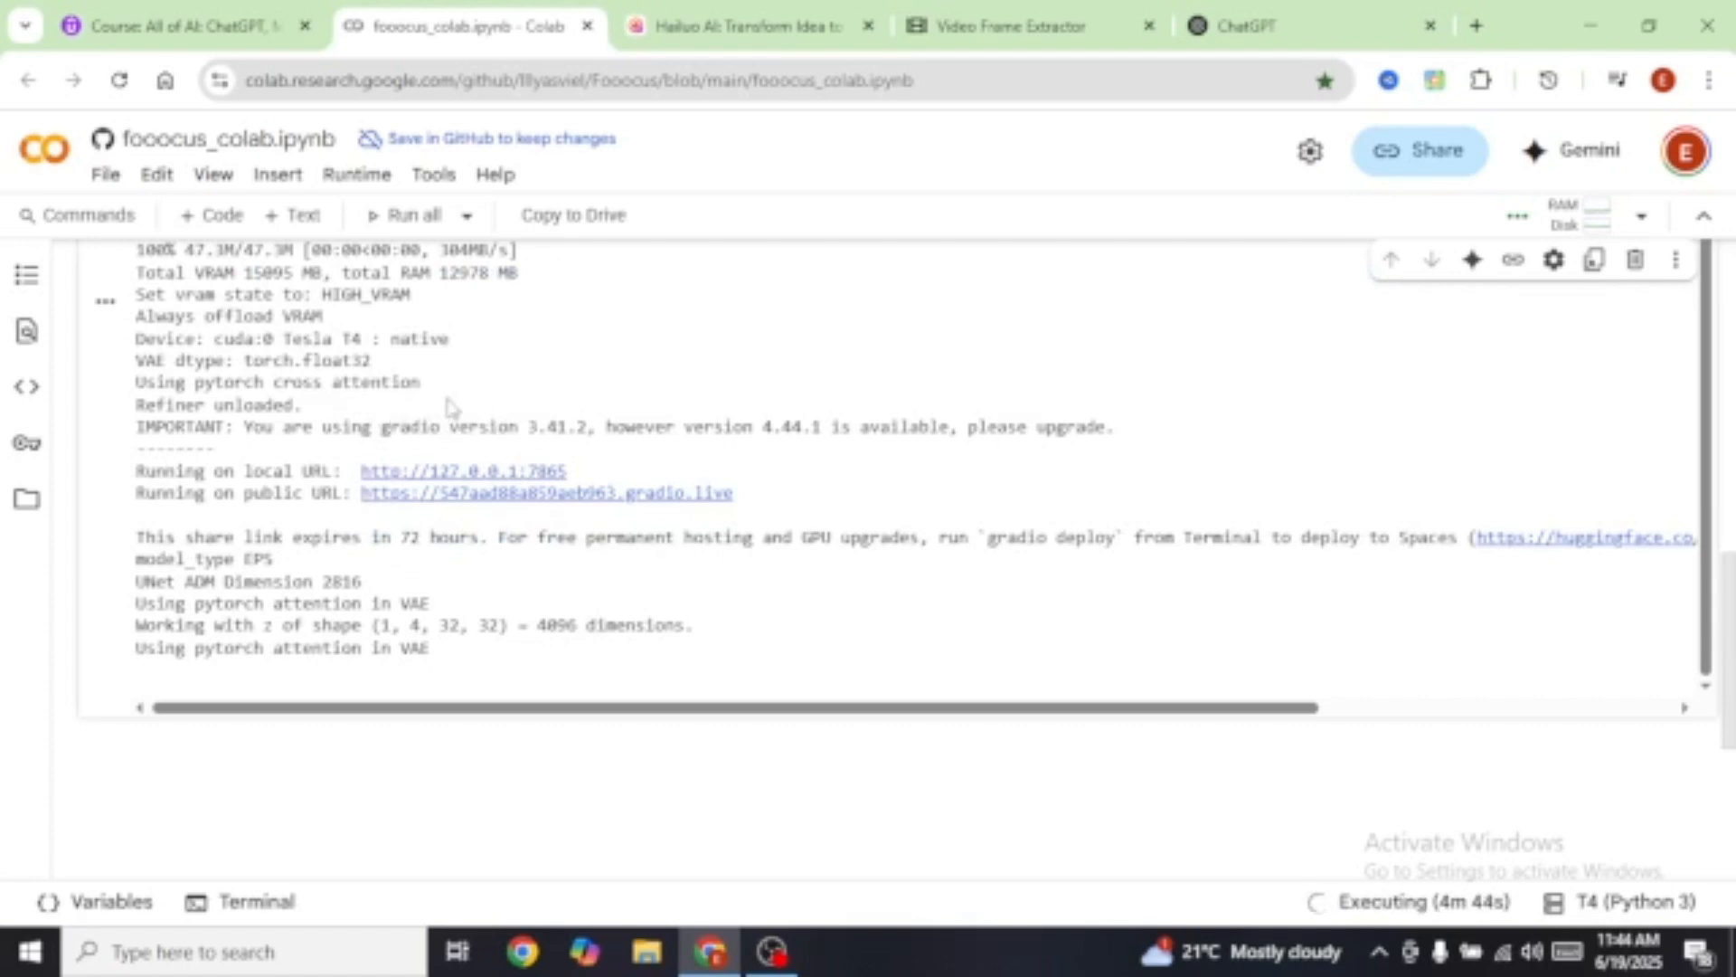
pyautogui.scroll(1, 248, 445)
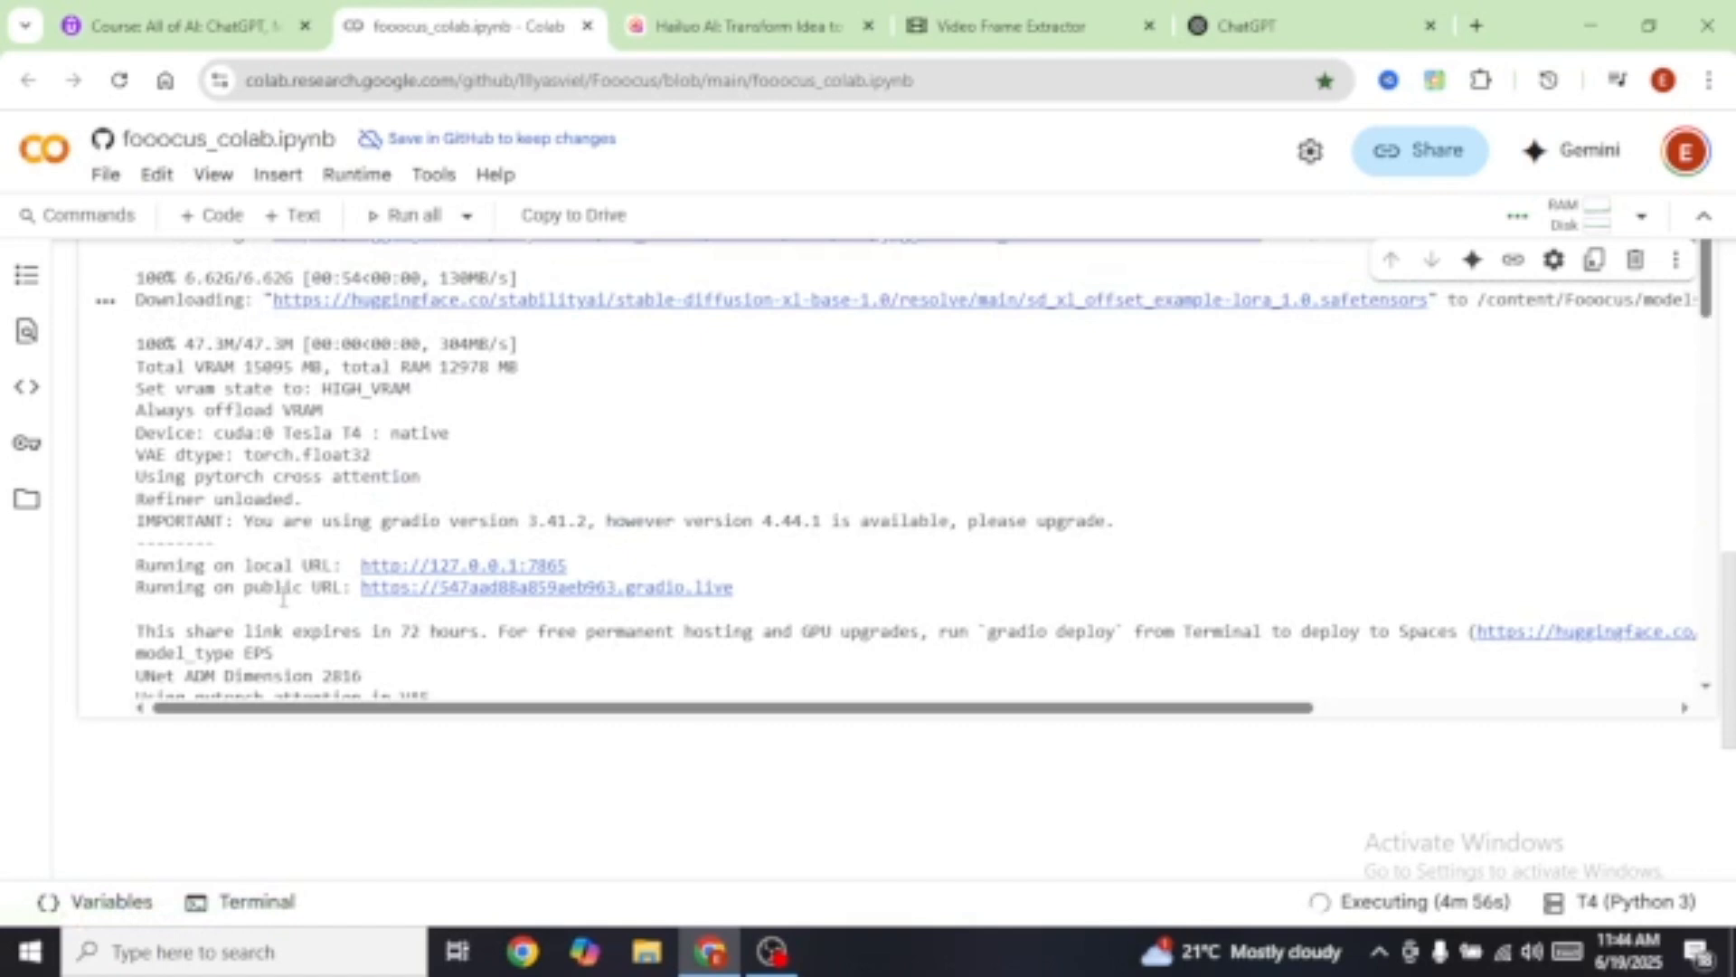
# Step: Load the Fooocus 2.5.5 interface from the public gradio.live link, checking the notebook while it loads
pyautogui.click(494, 589)
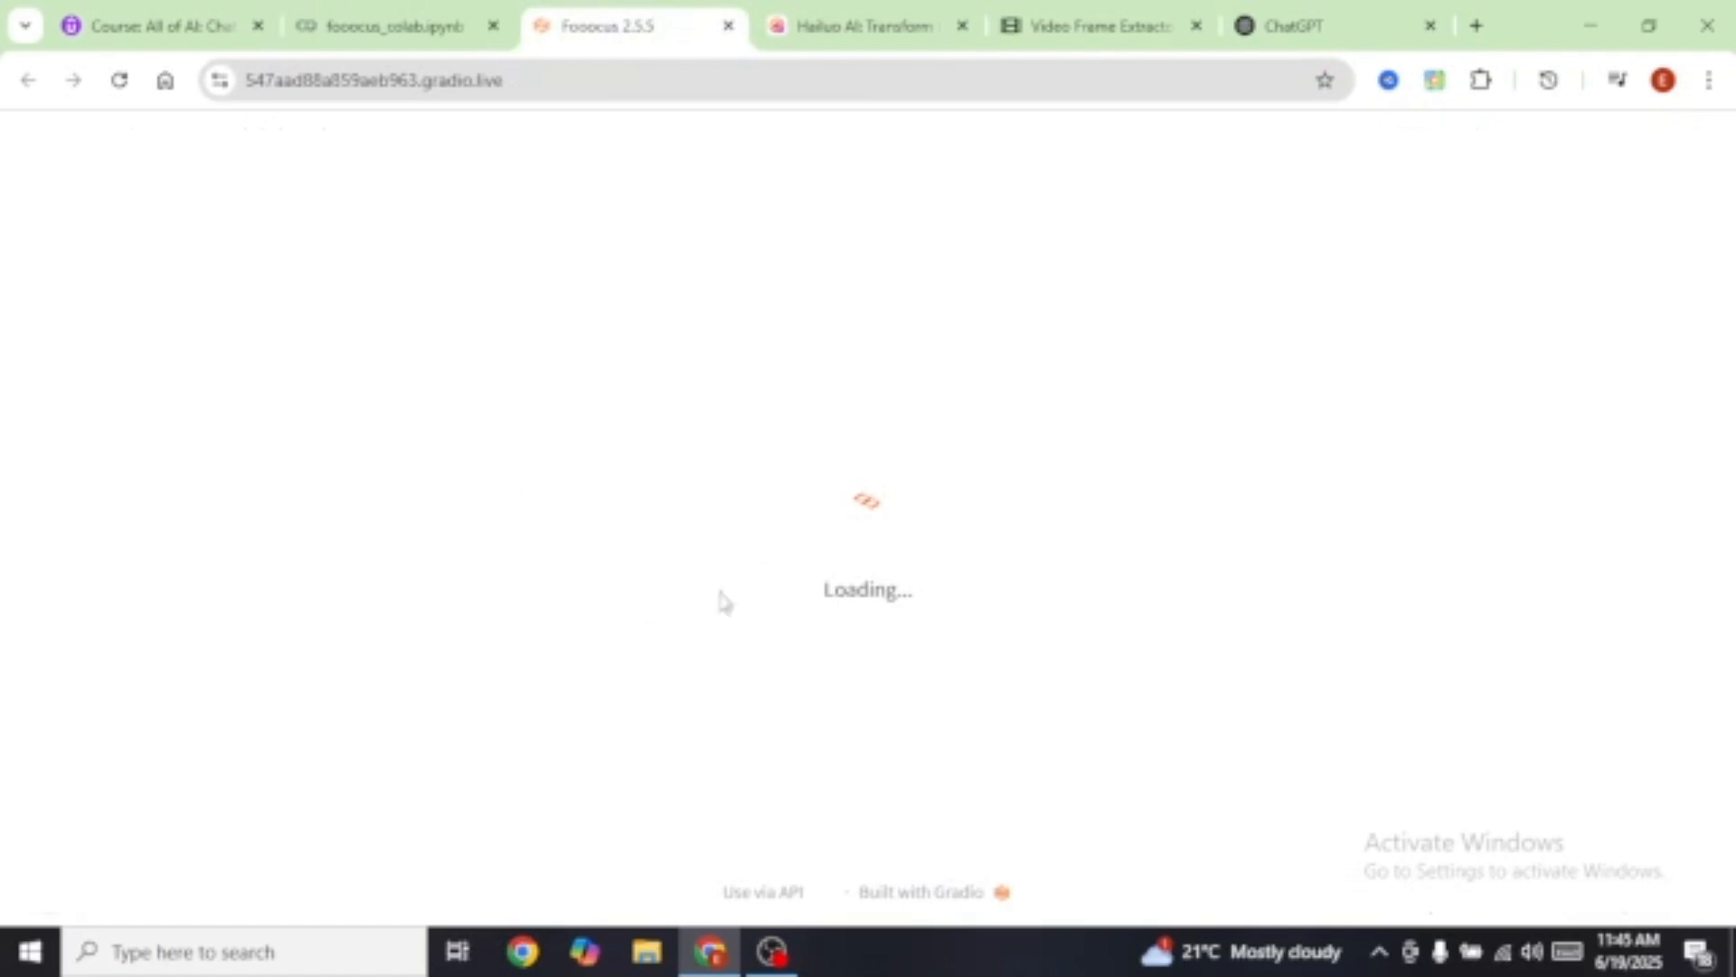
pyautogui.hotkey('ctrl', 'shift', 'Tab')
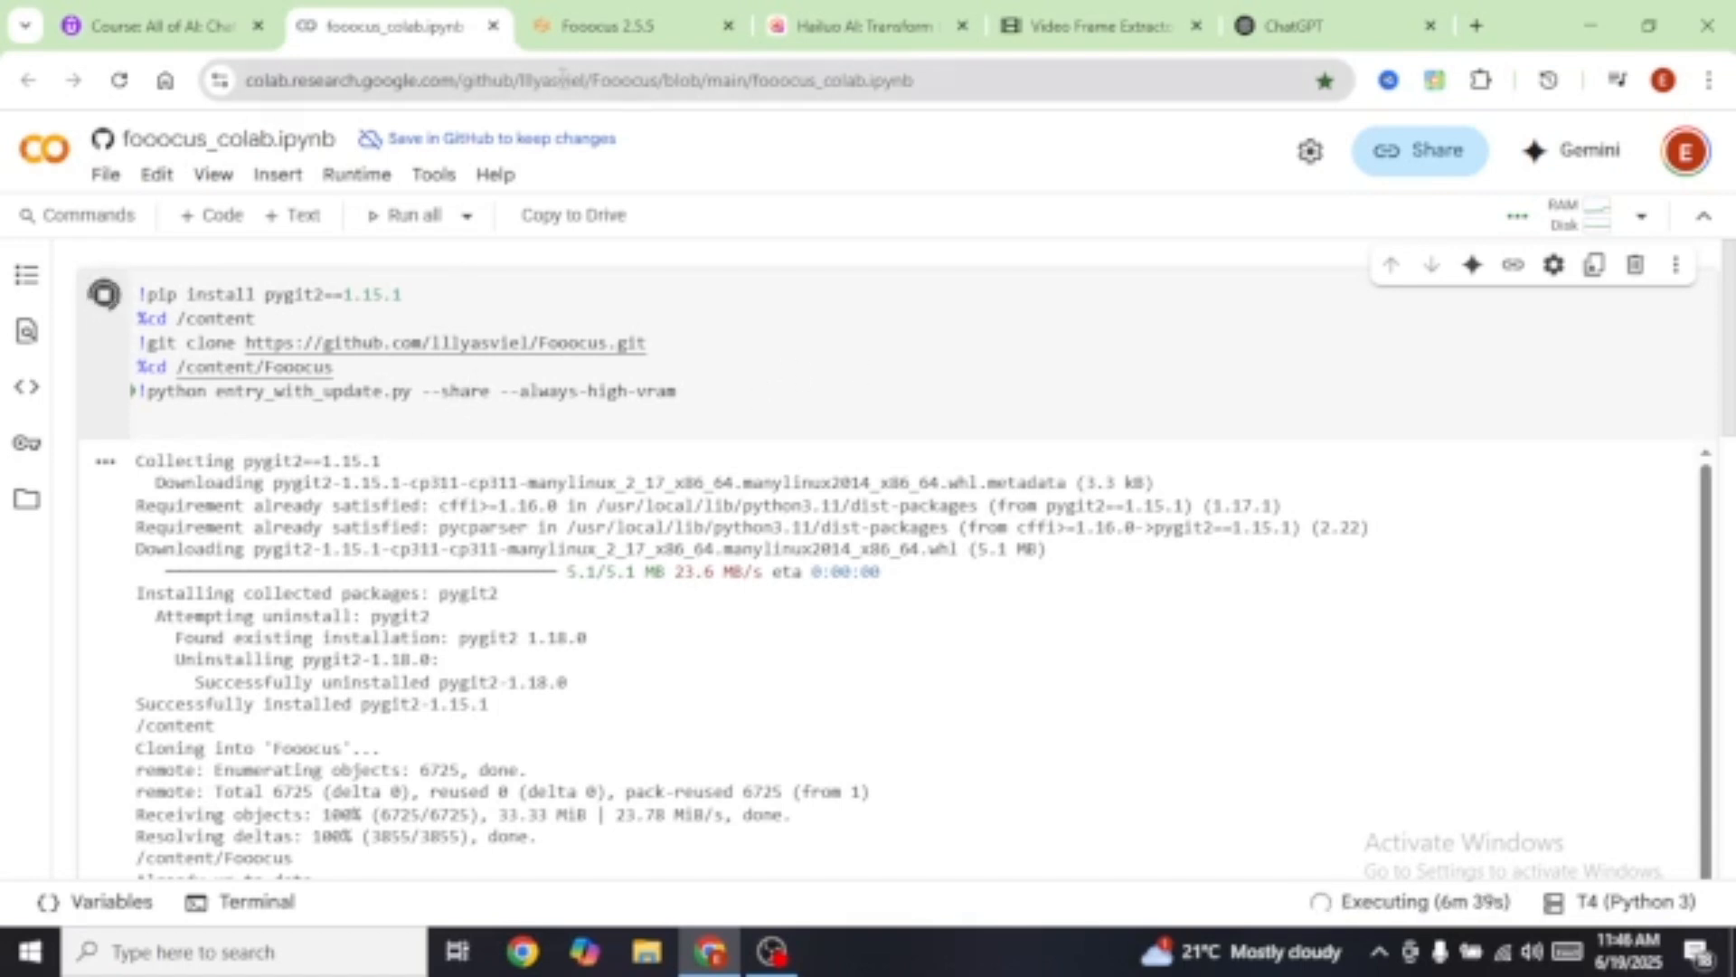
pyautogui.click(601, 28)
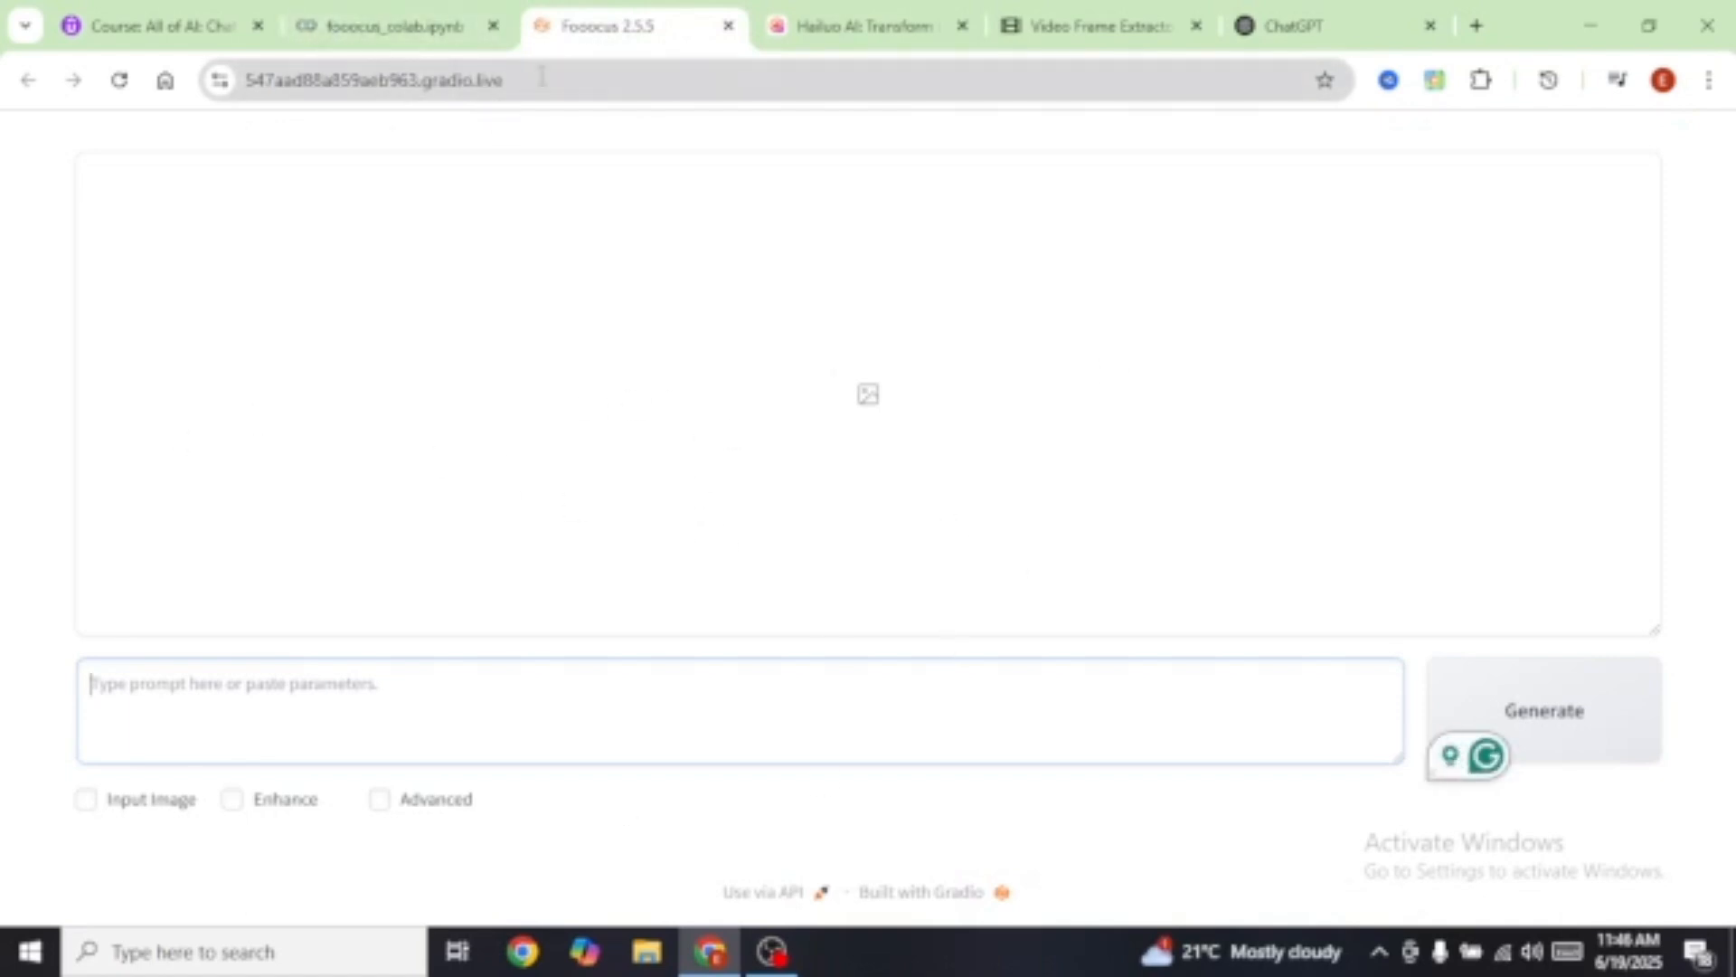
# Step: Enable Advanced, look over the Models and Advanced tabs, then return to Settings
pyautogui.click(380, 801)
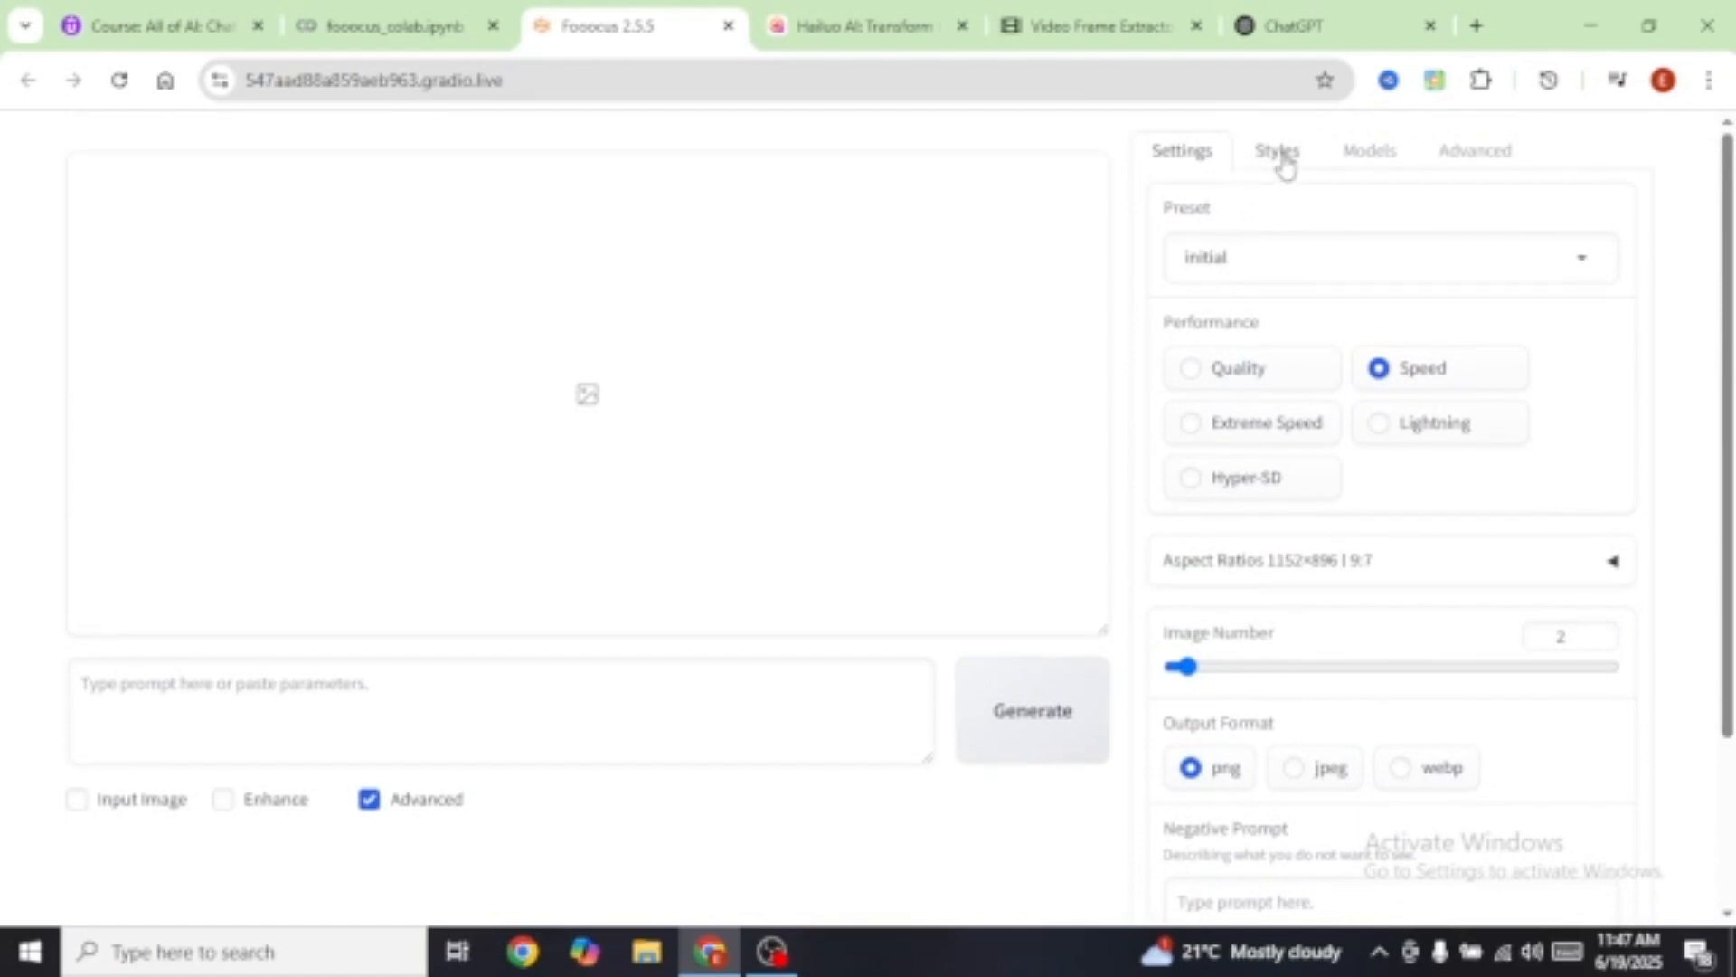
pyautogui.click(1384, 155)
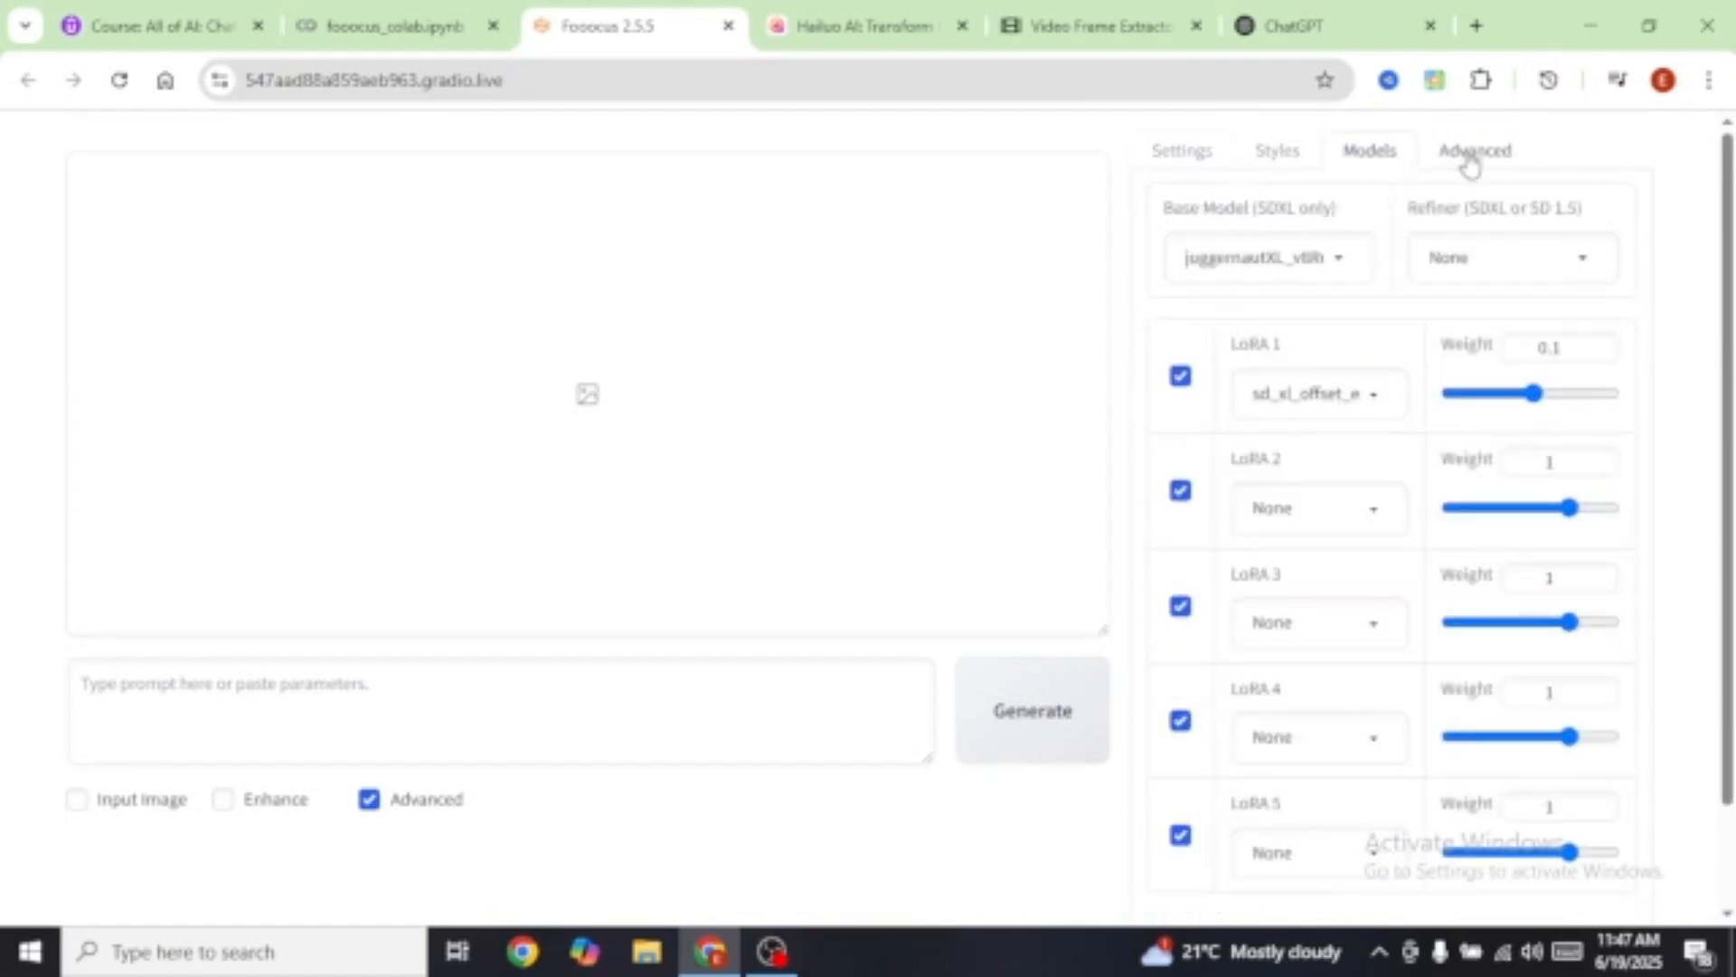
pyautogui.click(1472, 155)
pyautogui.click(1195, 156)
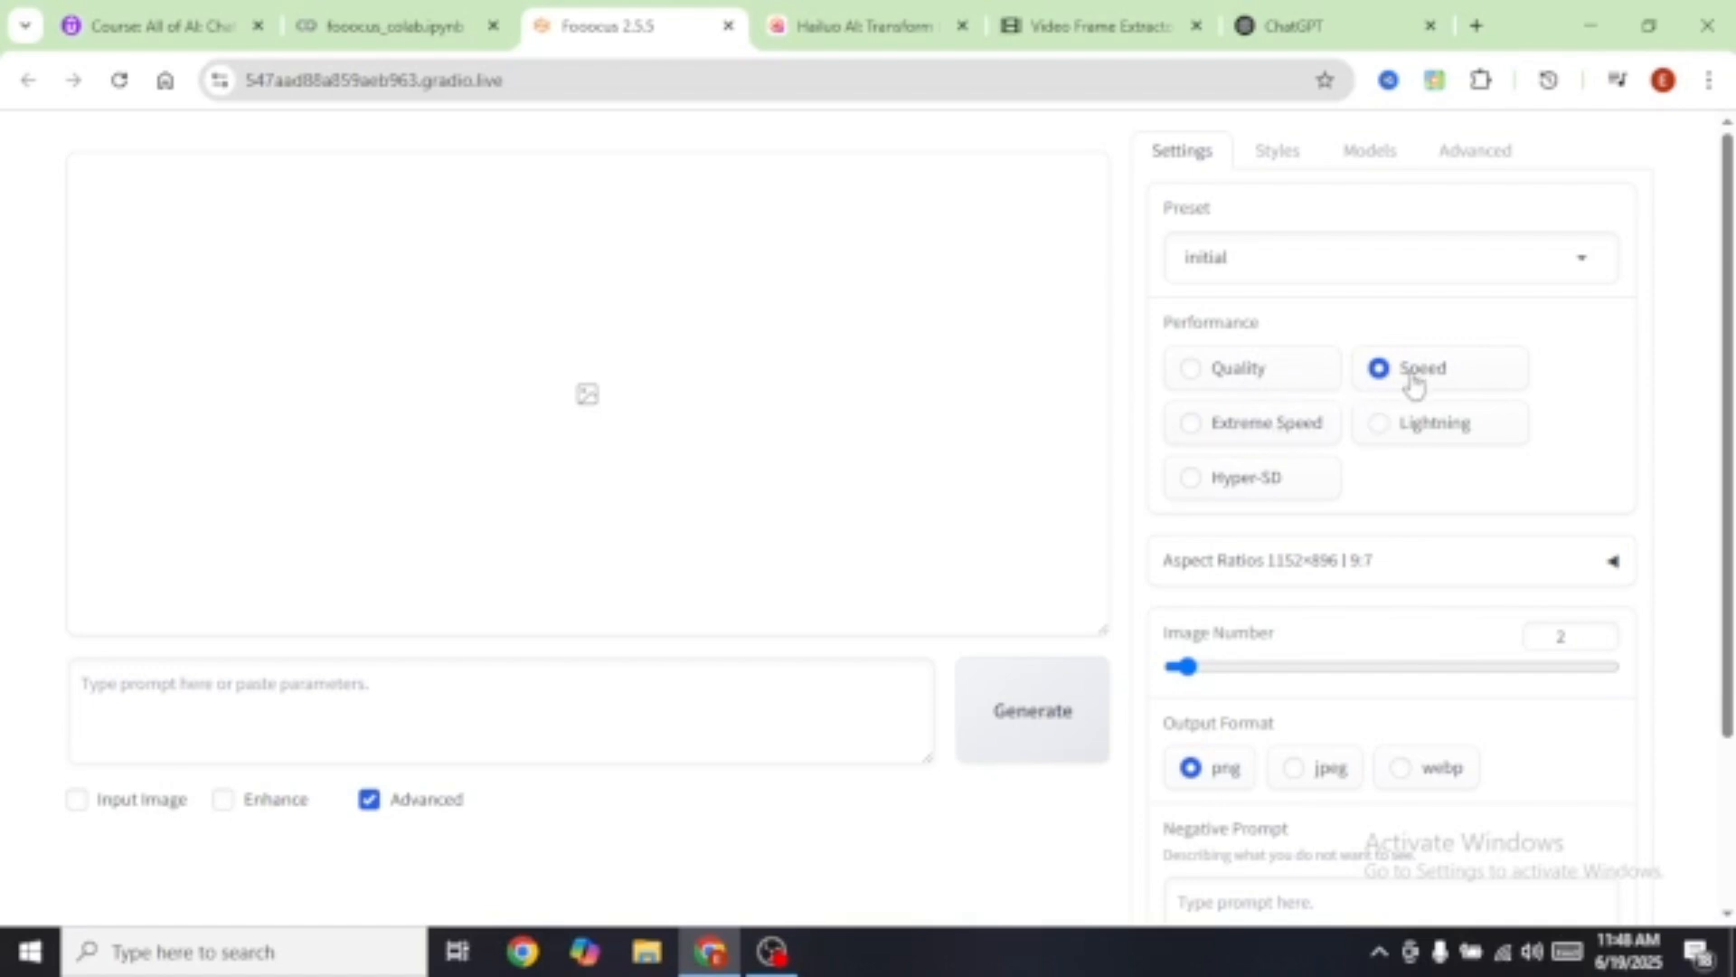
# Step: Choose Quality performance, browse aspect ratios, and leave 1152×896 with the image number at 2
pyautogui.click(1190, 373)
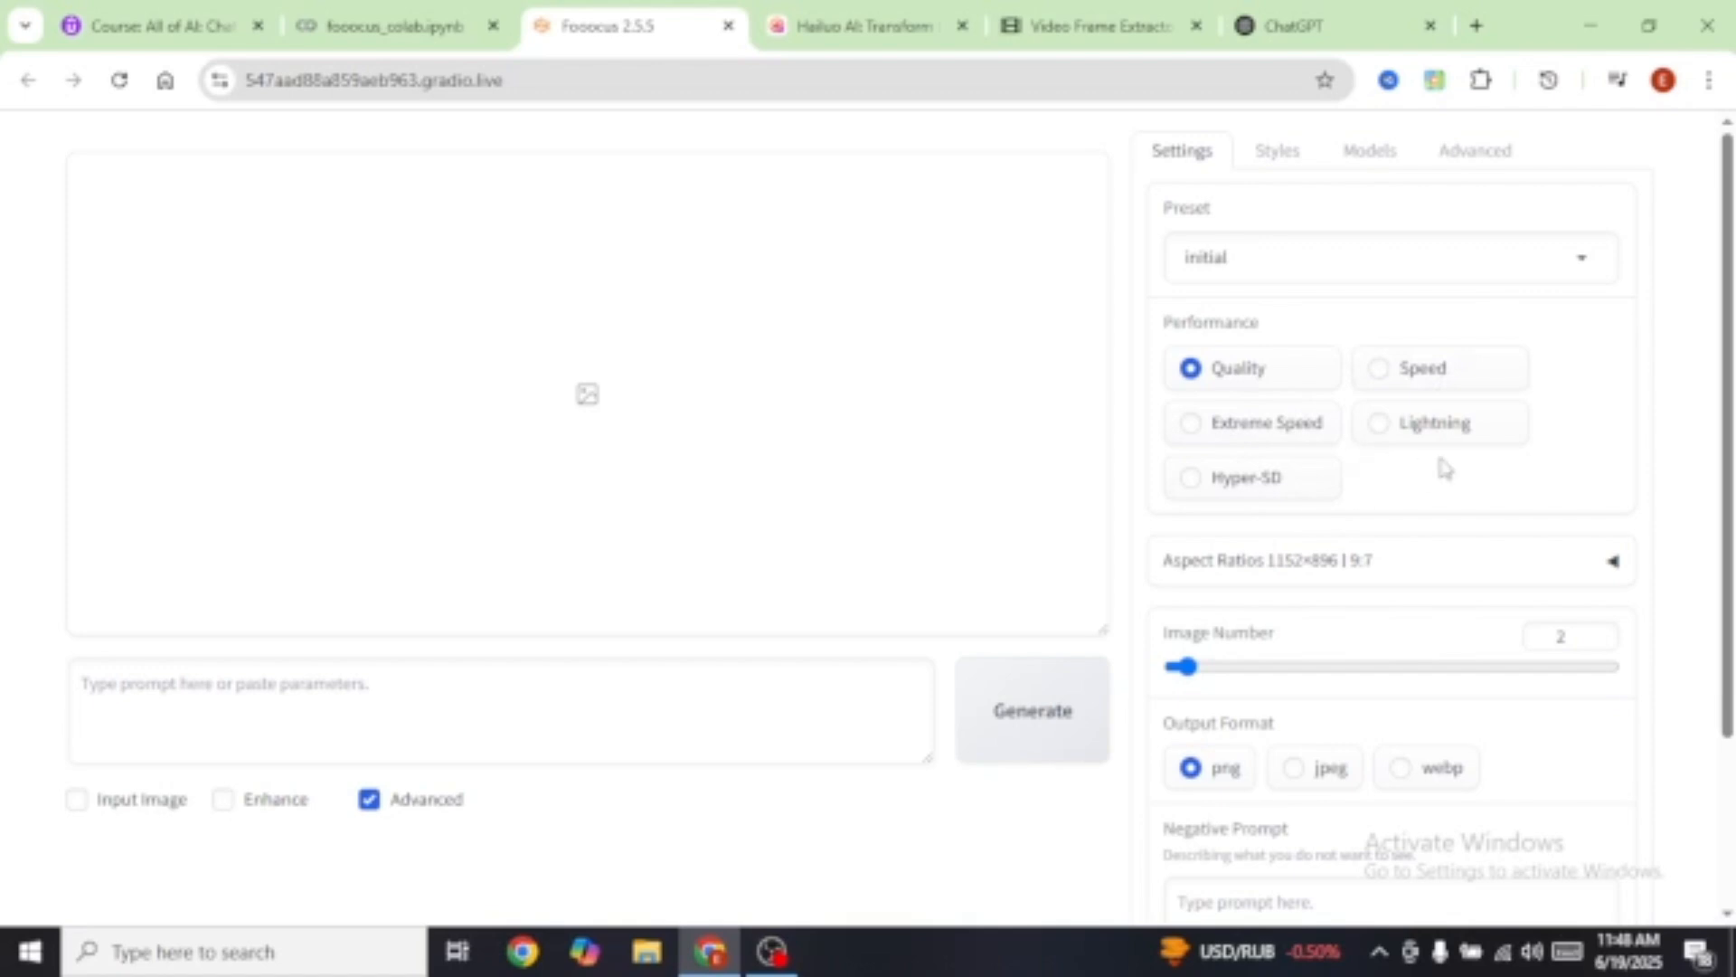
pyautogui.scroll(-1, 1444, 468)
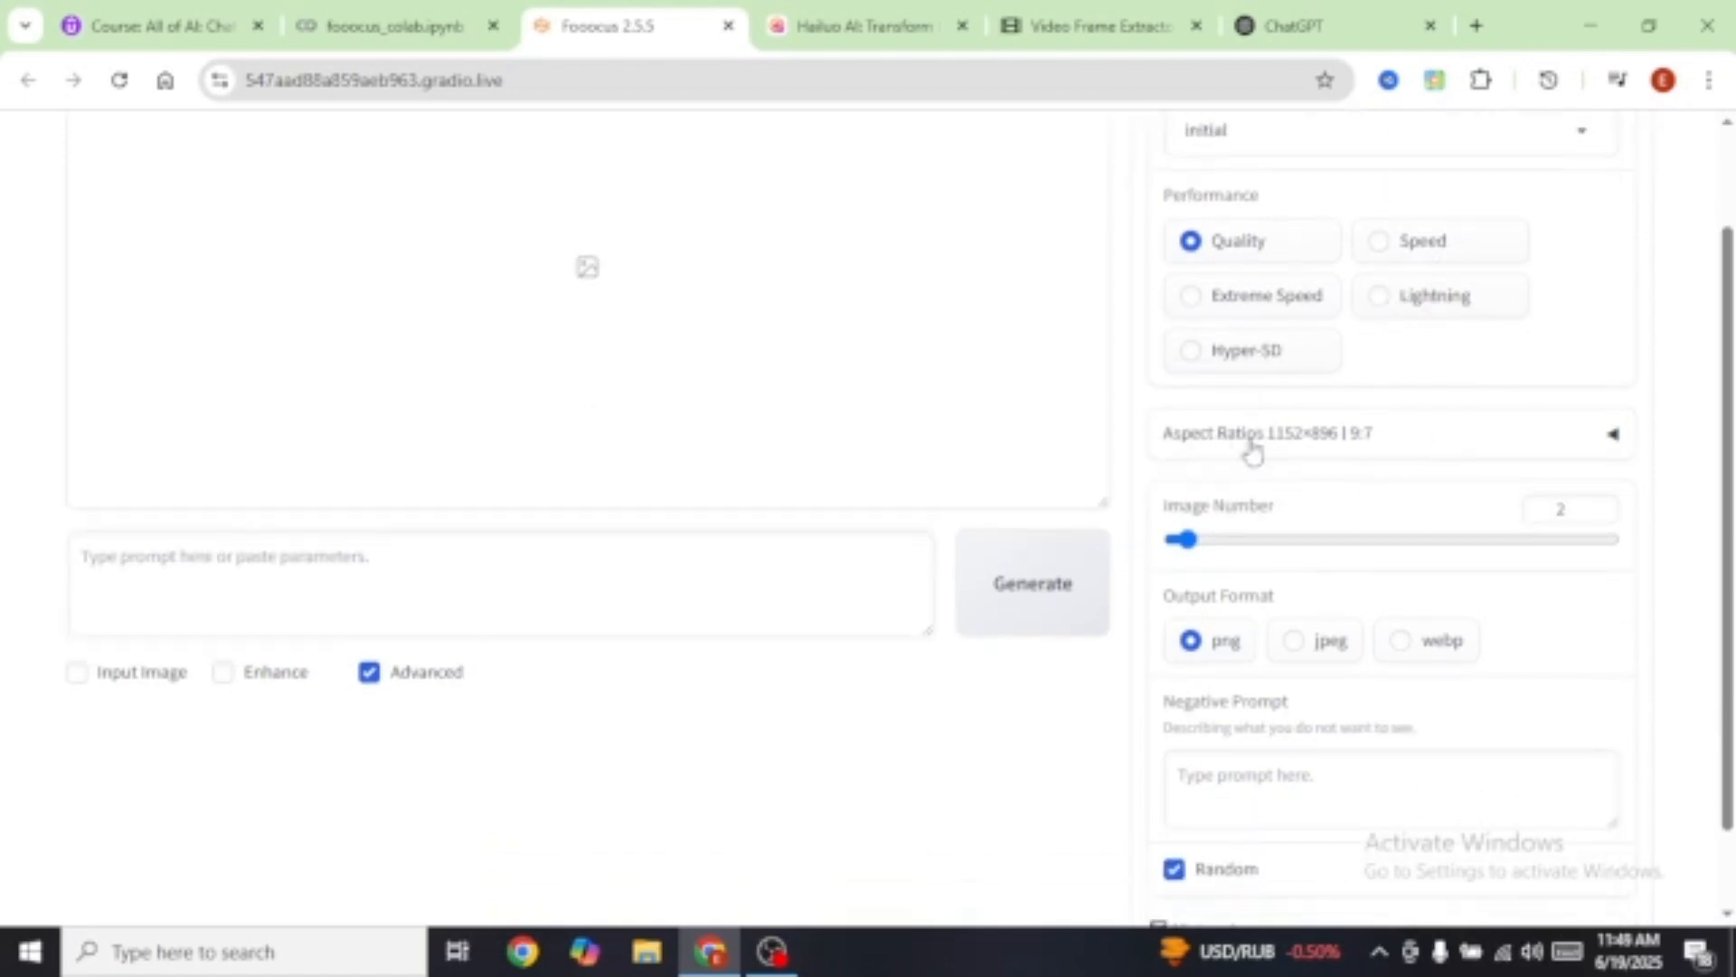
pyautogui.click(1615, 442)
pyautogui.scroll(-5, 1451, 719)
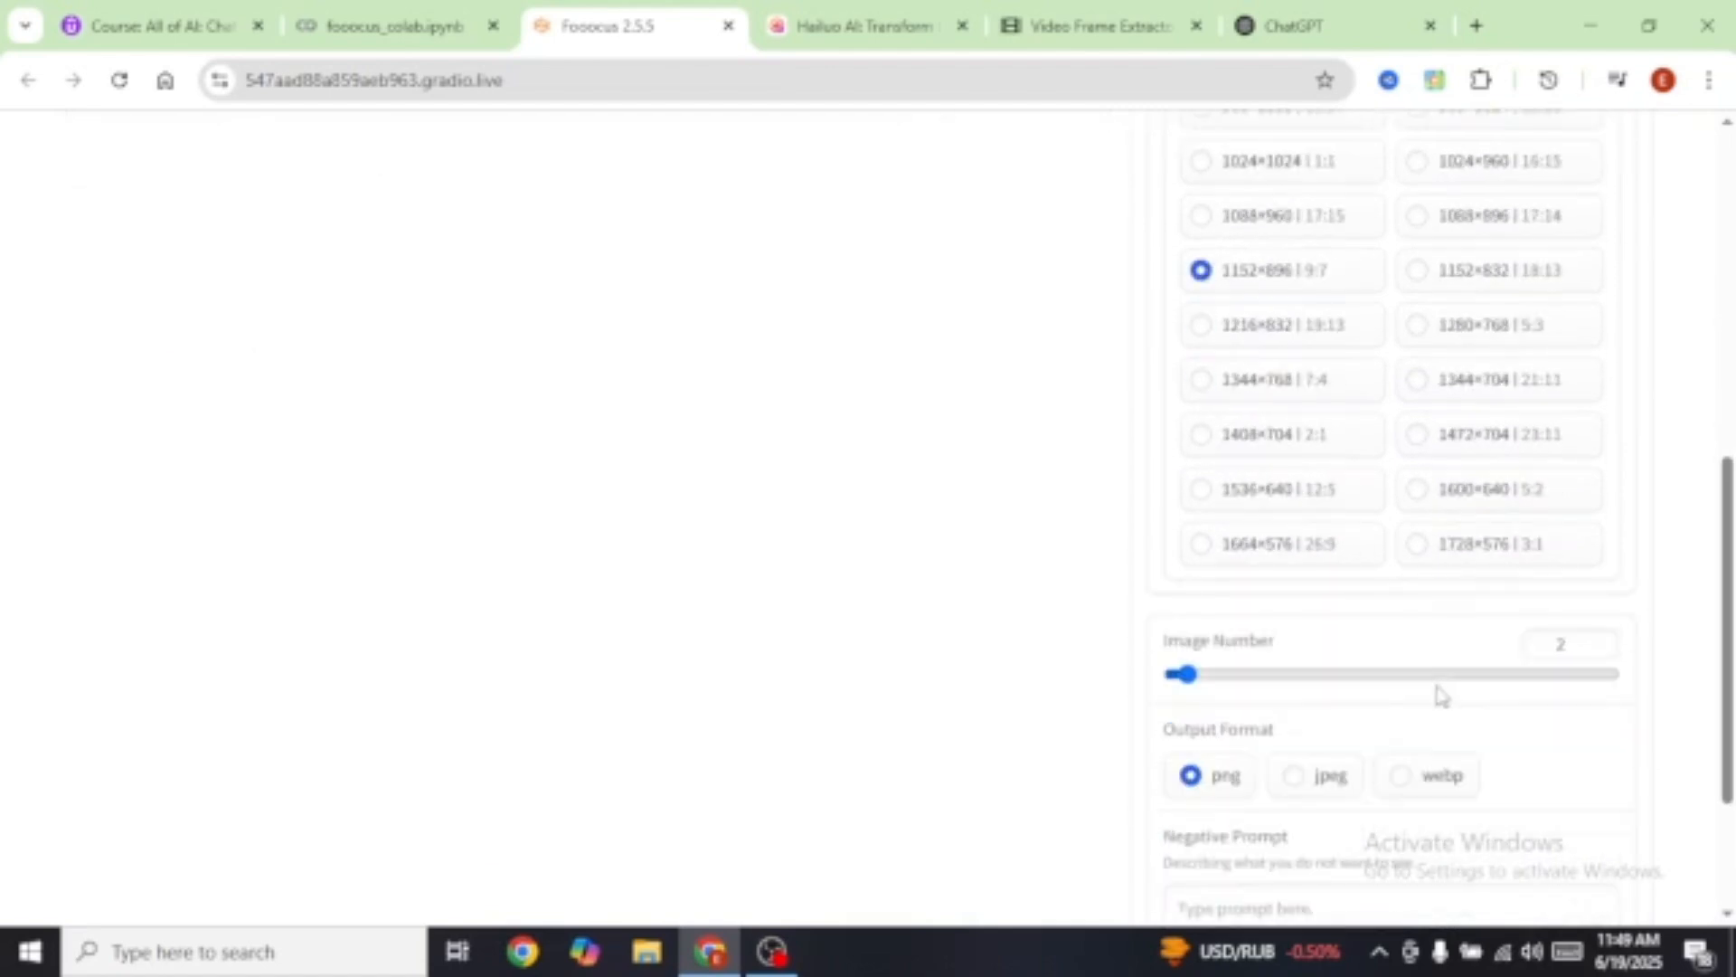
pyautogui.scroll(3, 1410, 600)
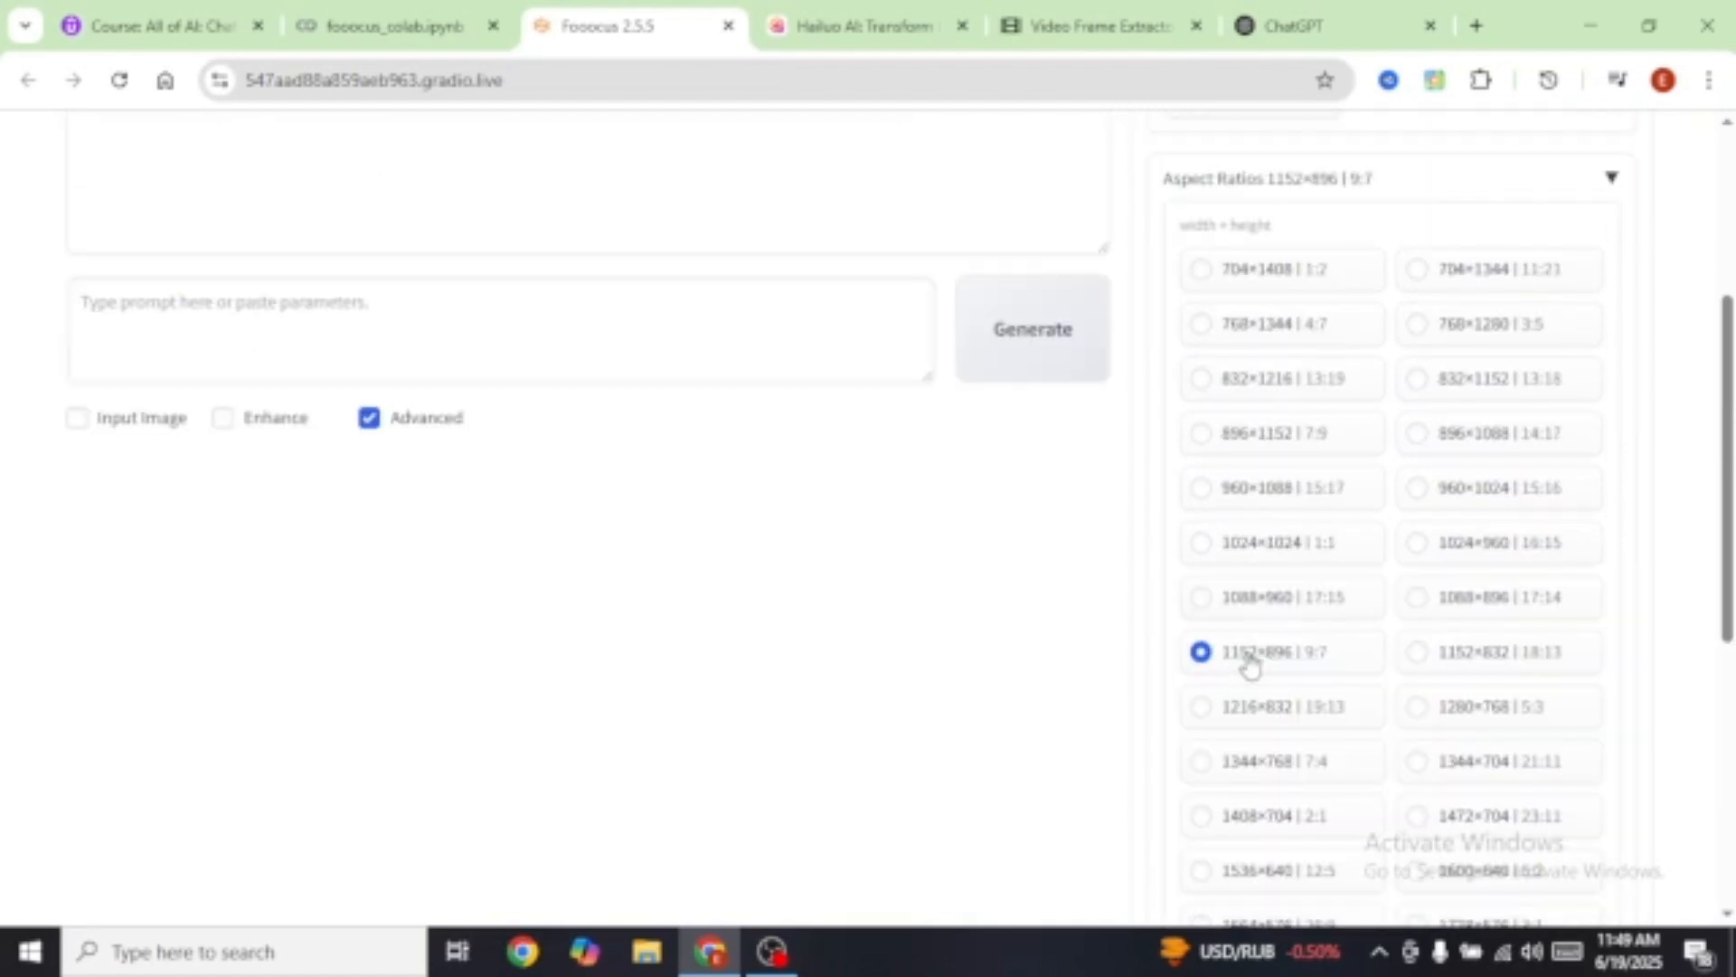
pyautogui.click(1612, 180)
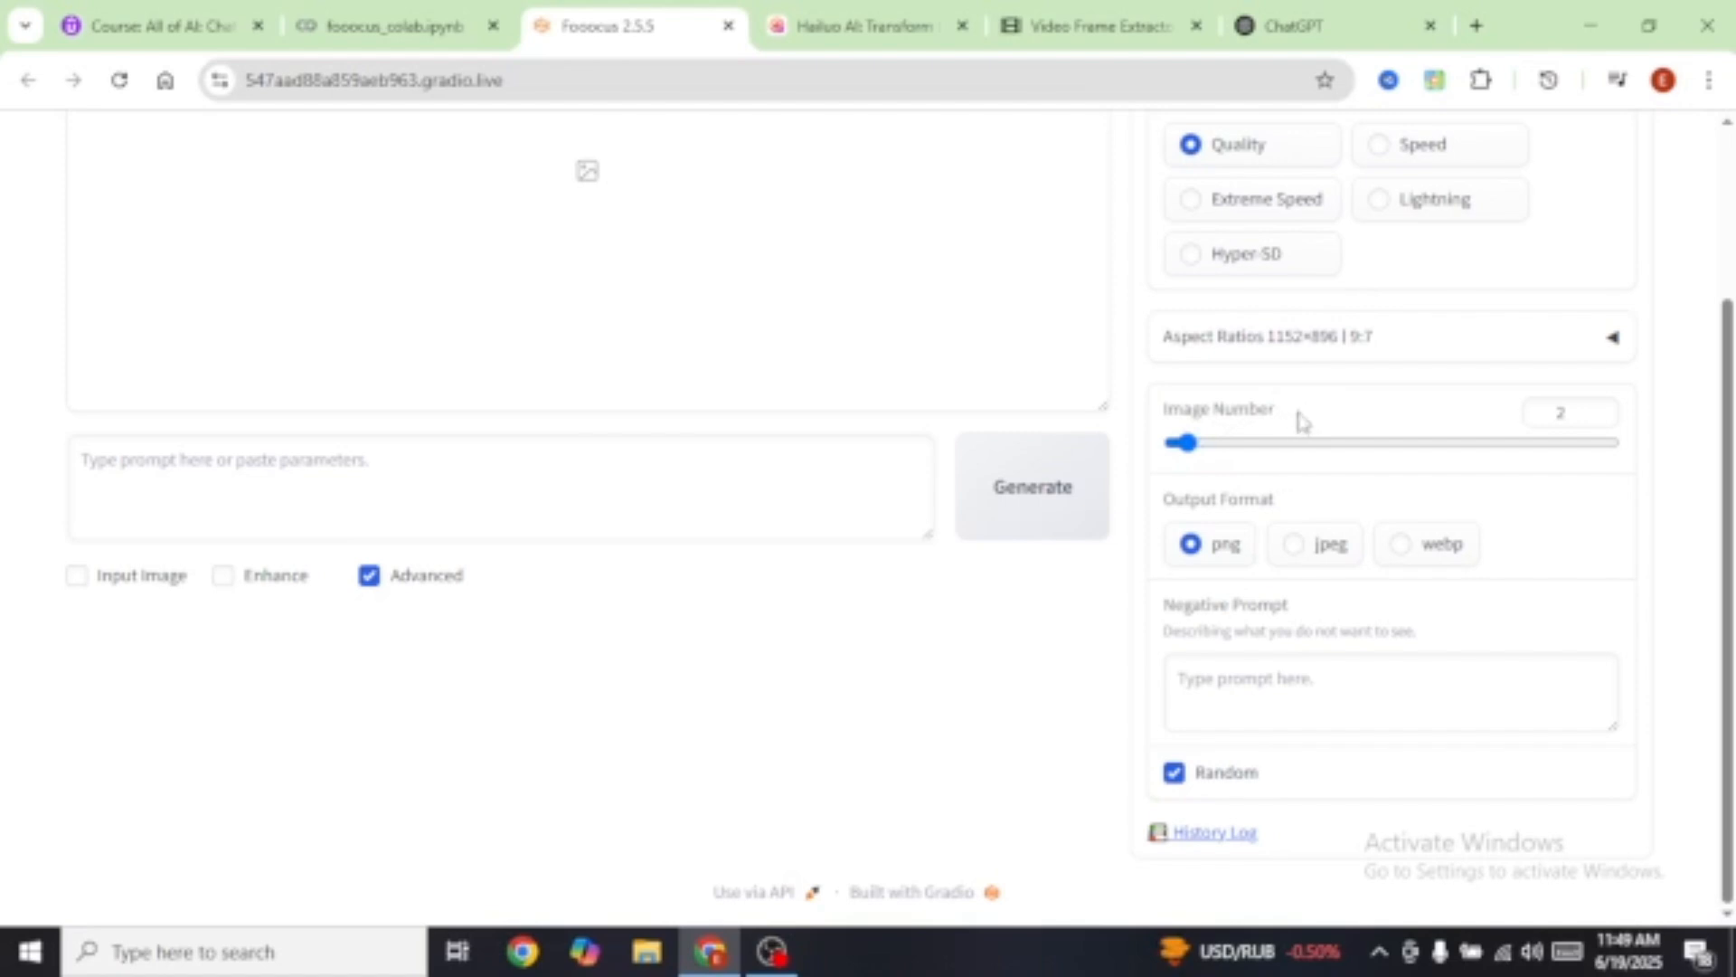
pyautogui.moveTo(1185, 443); pyautogui.dragTo(1639, 463)
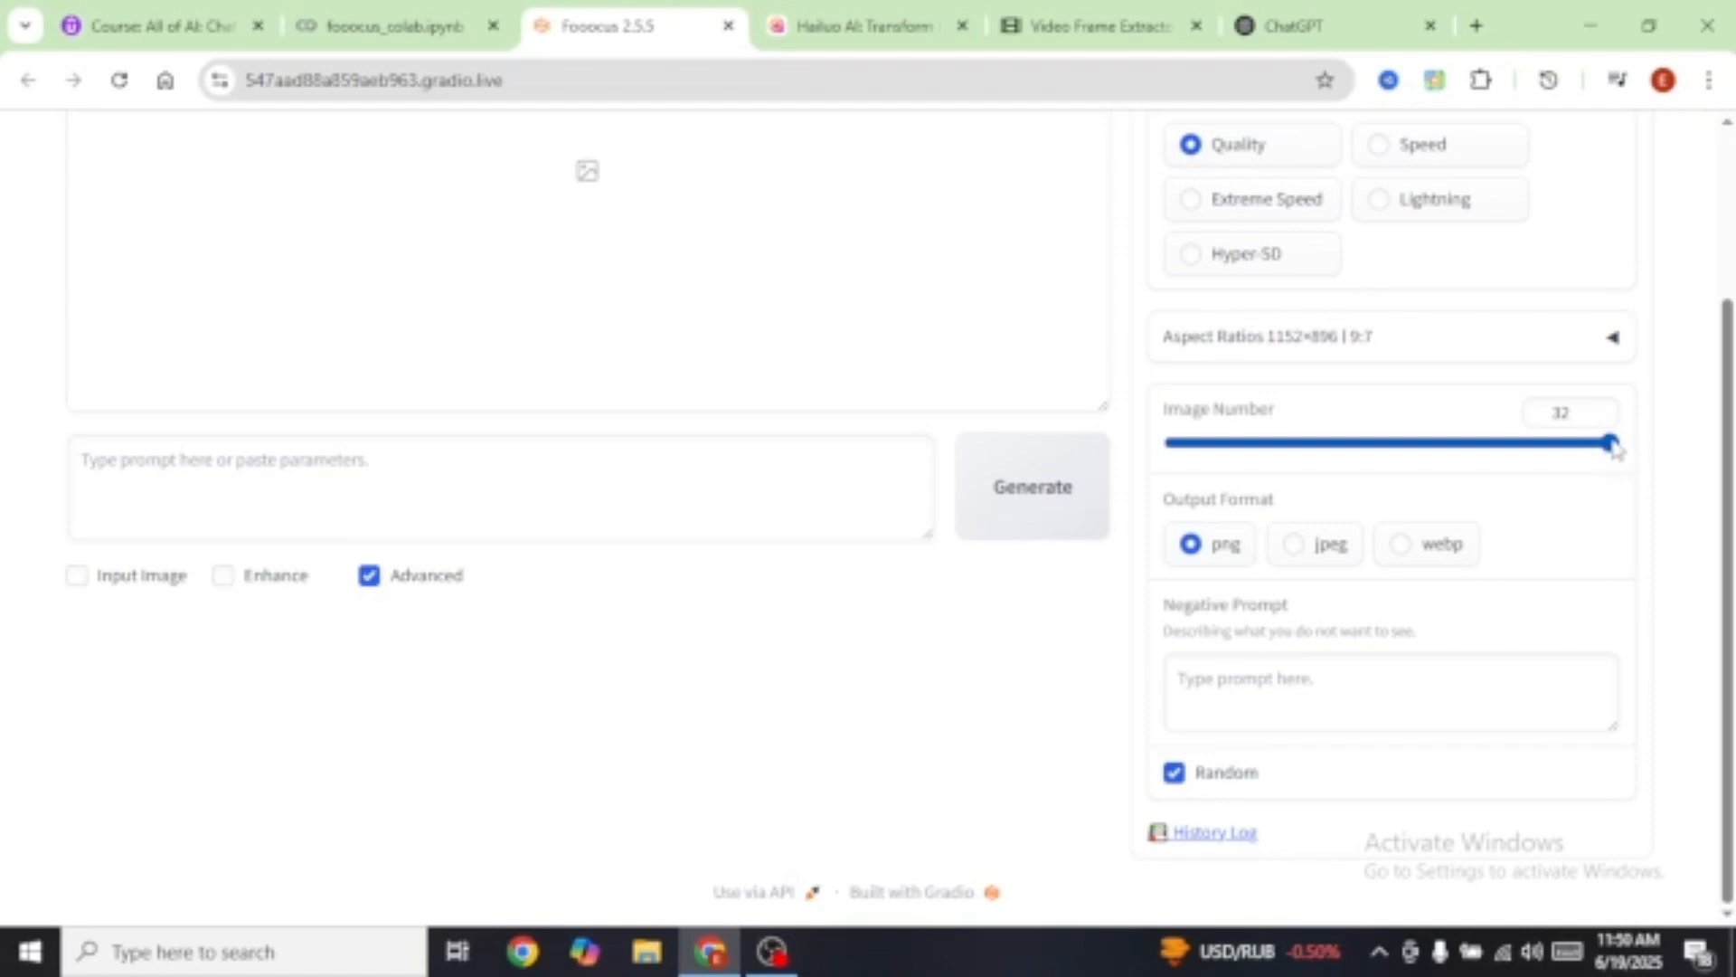
pyautogui.moveTo(1615, 448); pyautogui.dragTo(1184, 457)
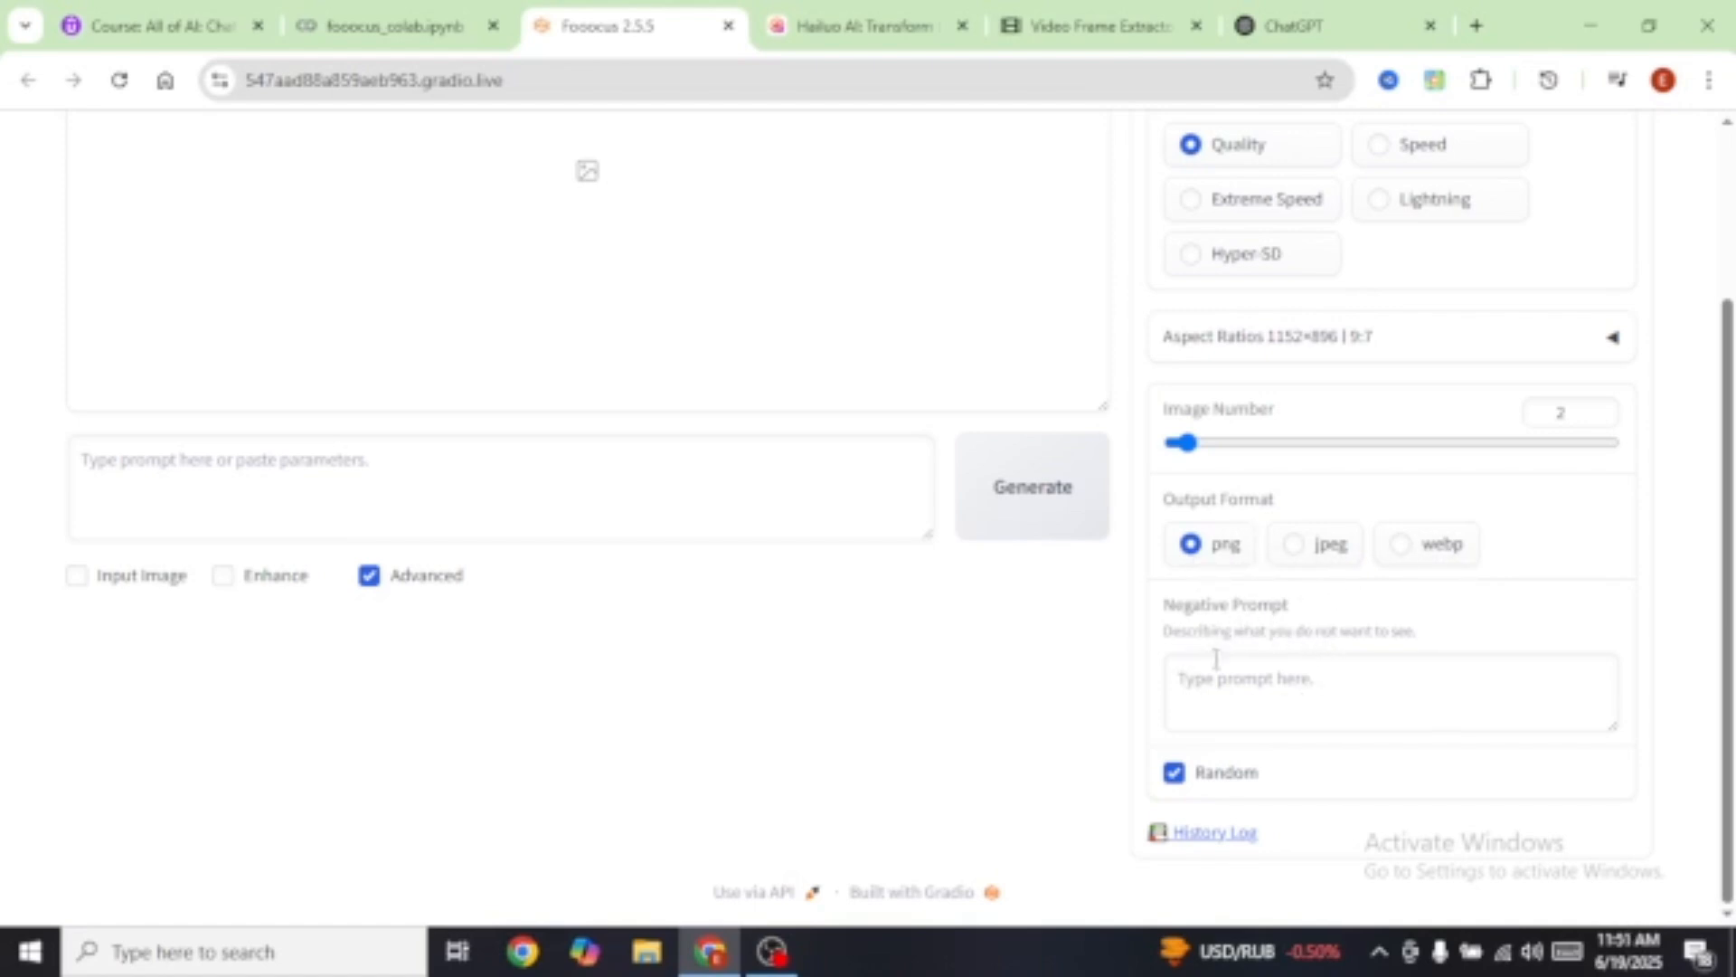
# Step: Paste 'Blurry, deformed fingers, ugly' as the negative prompt and fix its missing space
pyautogui.click(1226, 685)
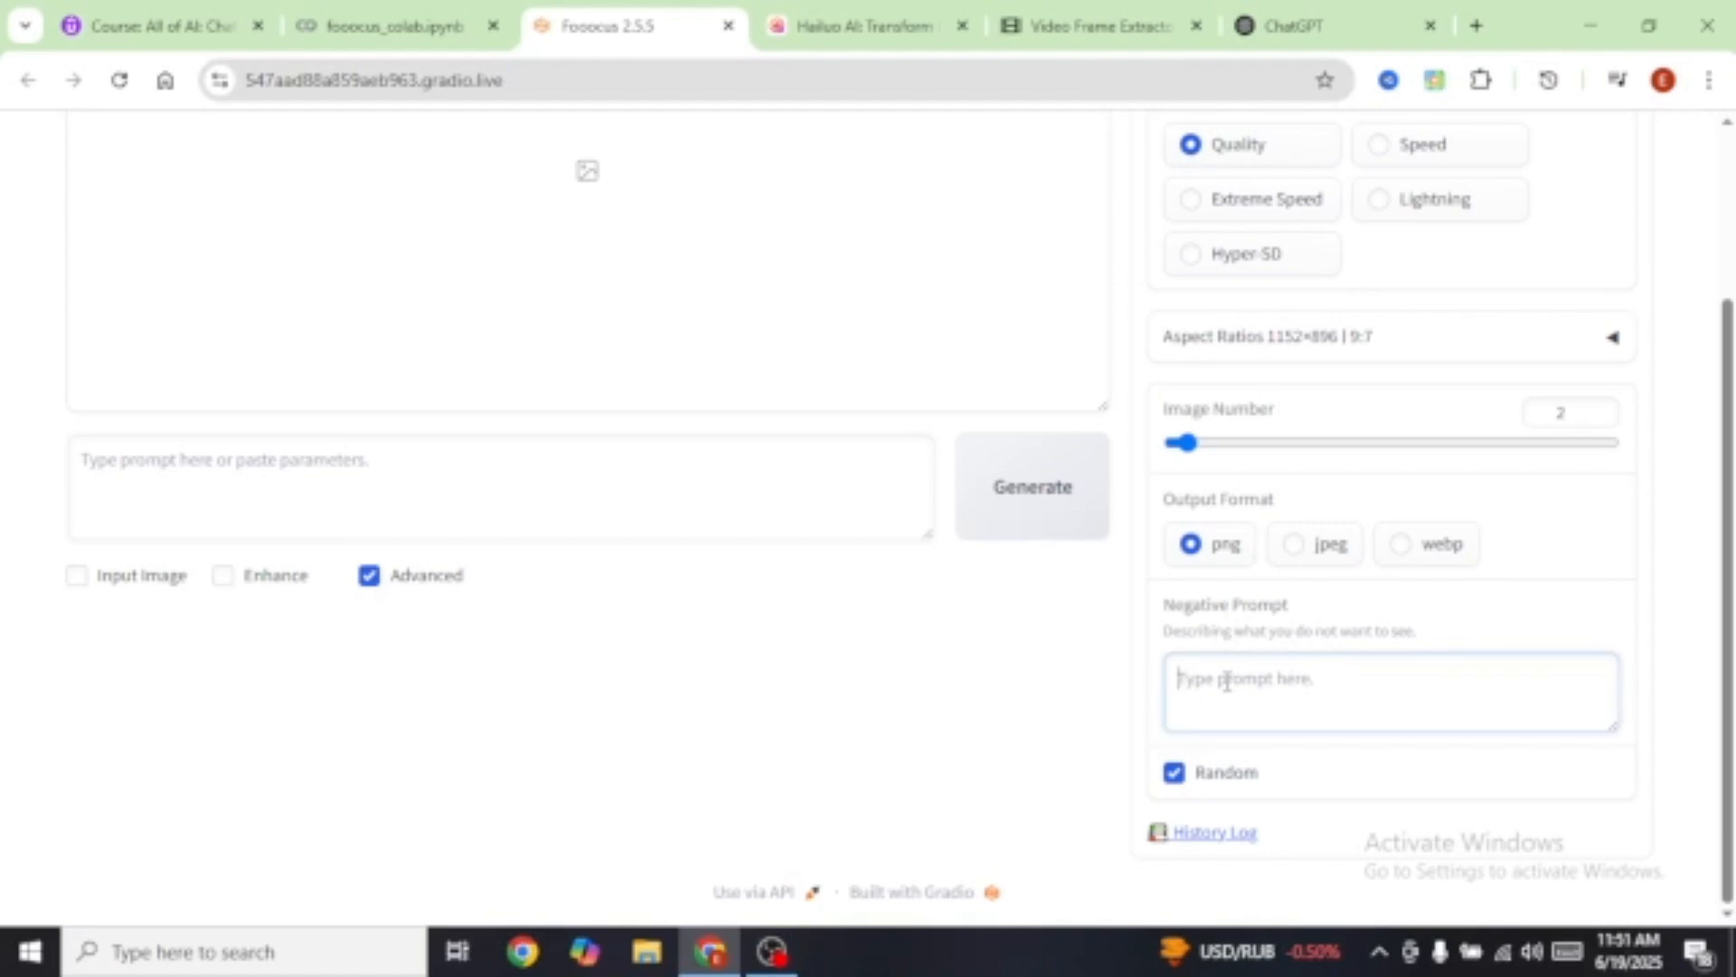
pyautogui.write('Blurry,deformed fingers,ugly')
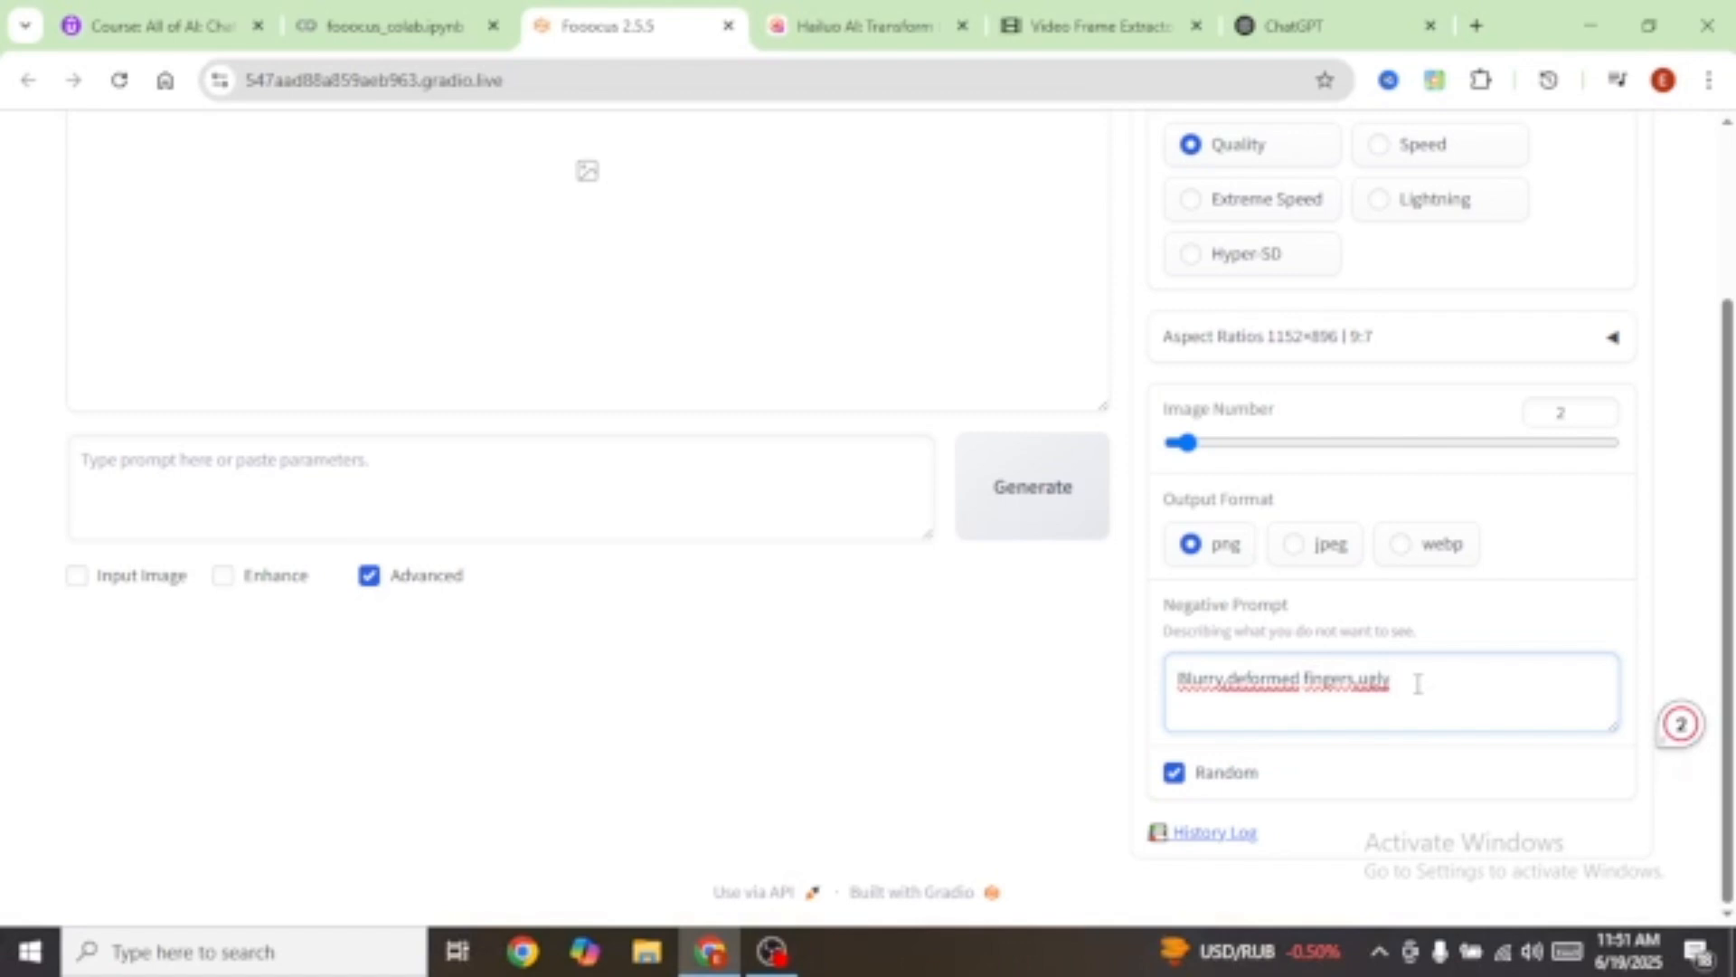
pyautogui.moveTo(1253, 694)
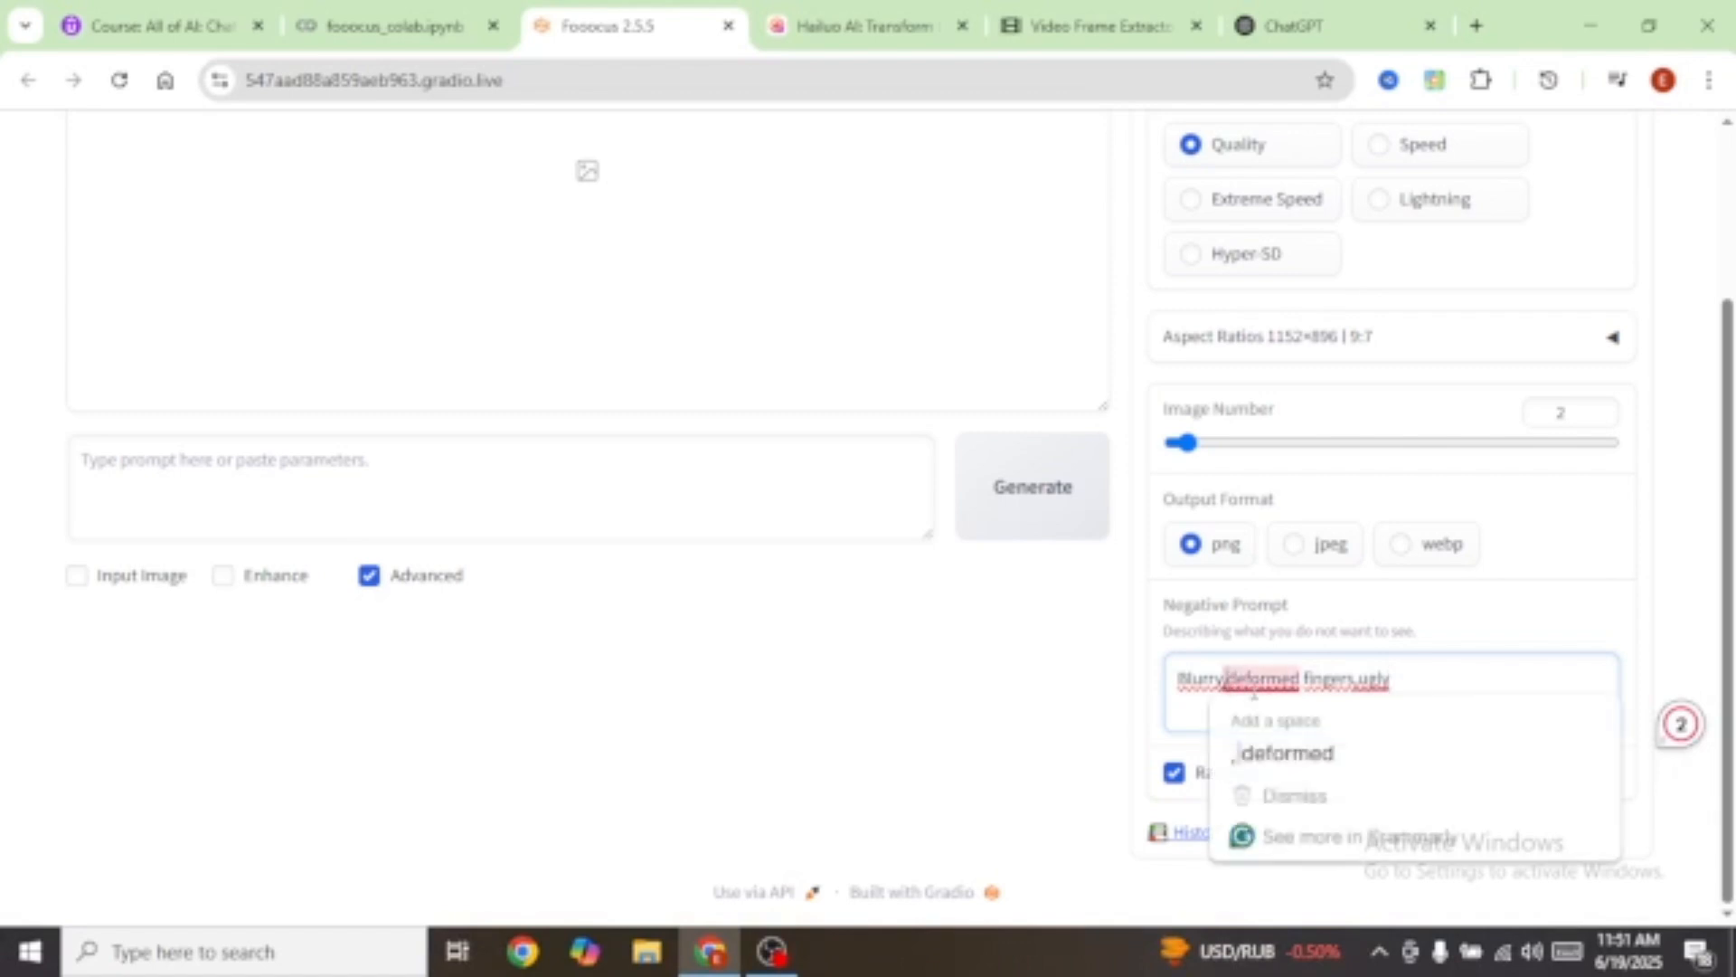
pyautogui.click(1285, 753)
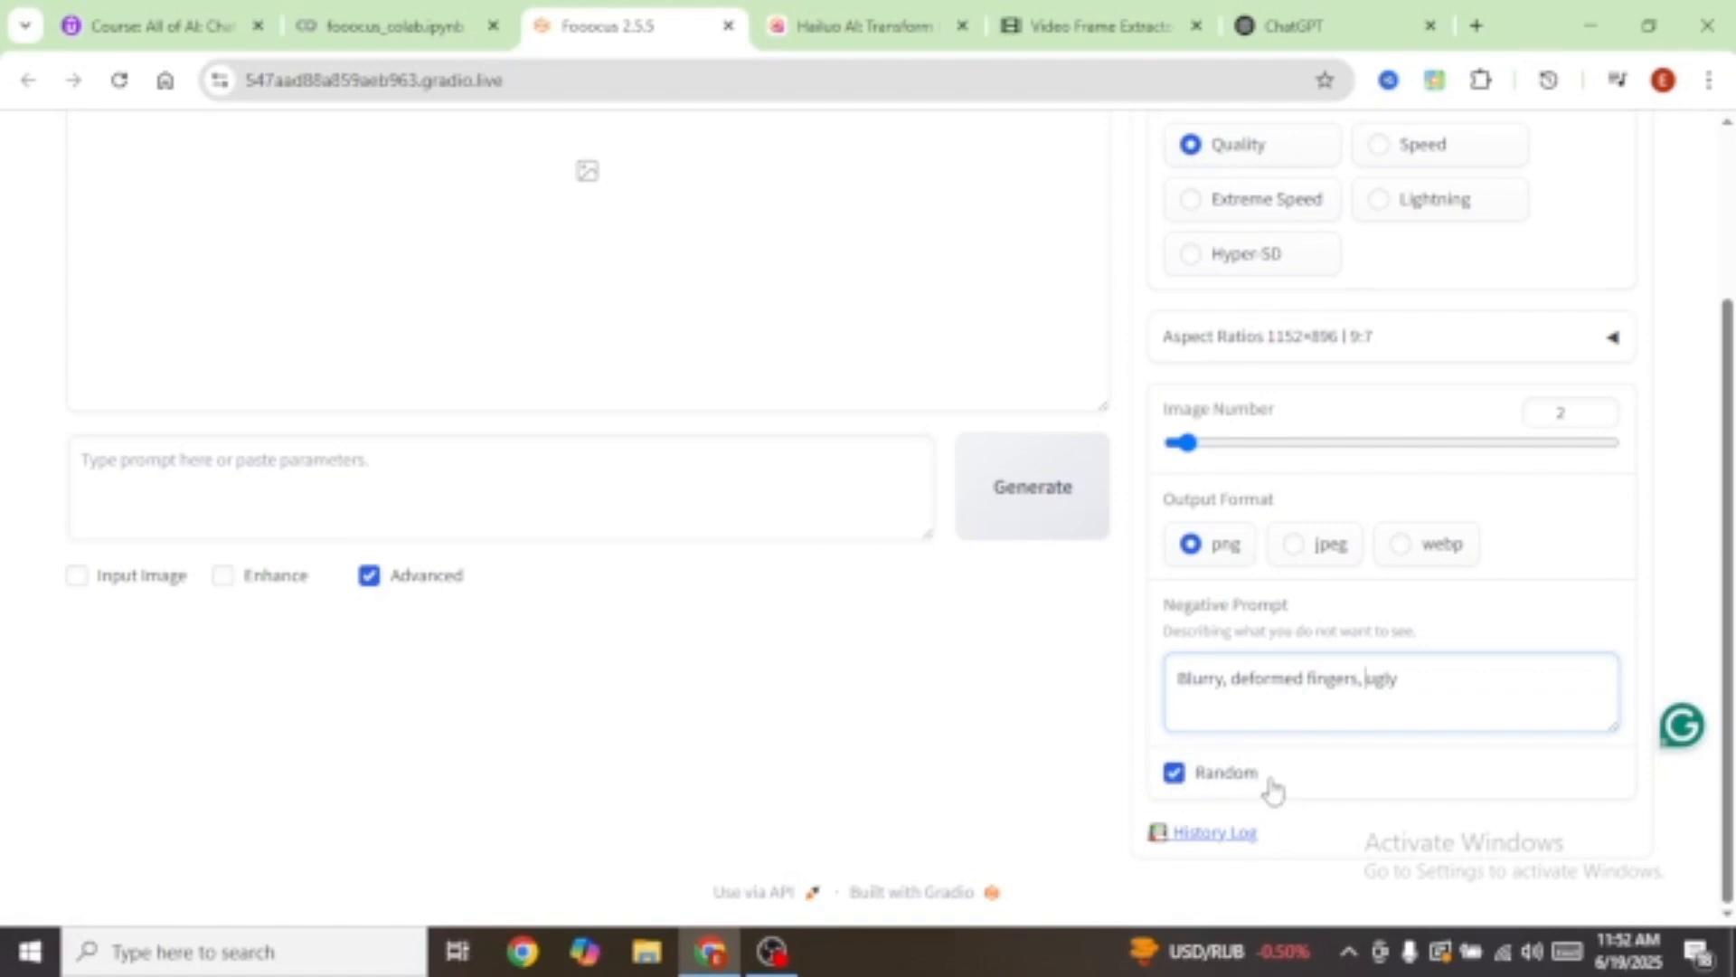
pyautogui.scroll(3, 1267, 769)
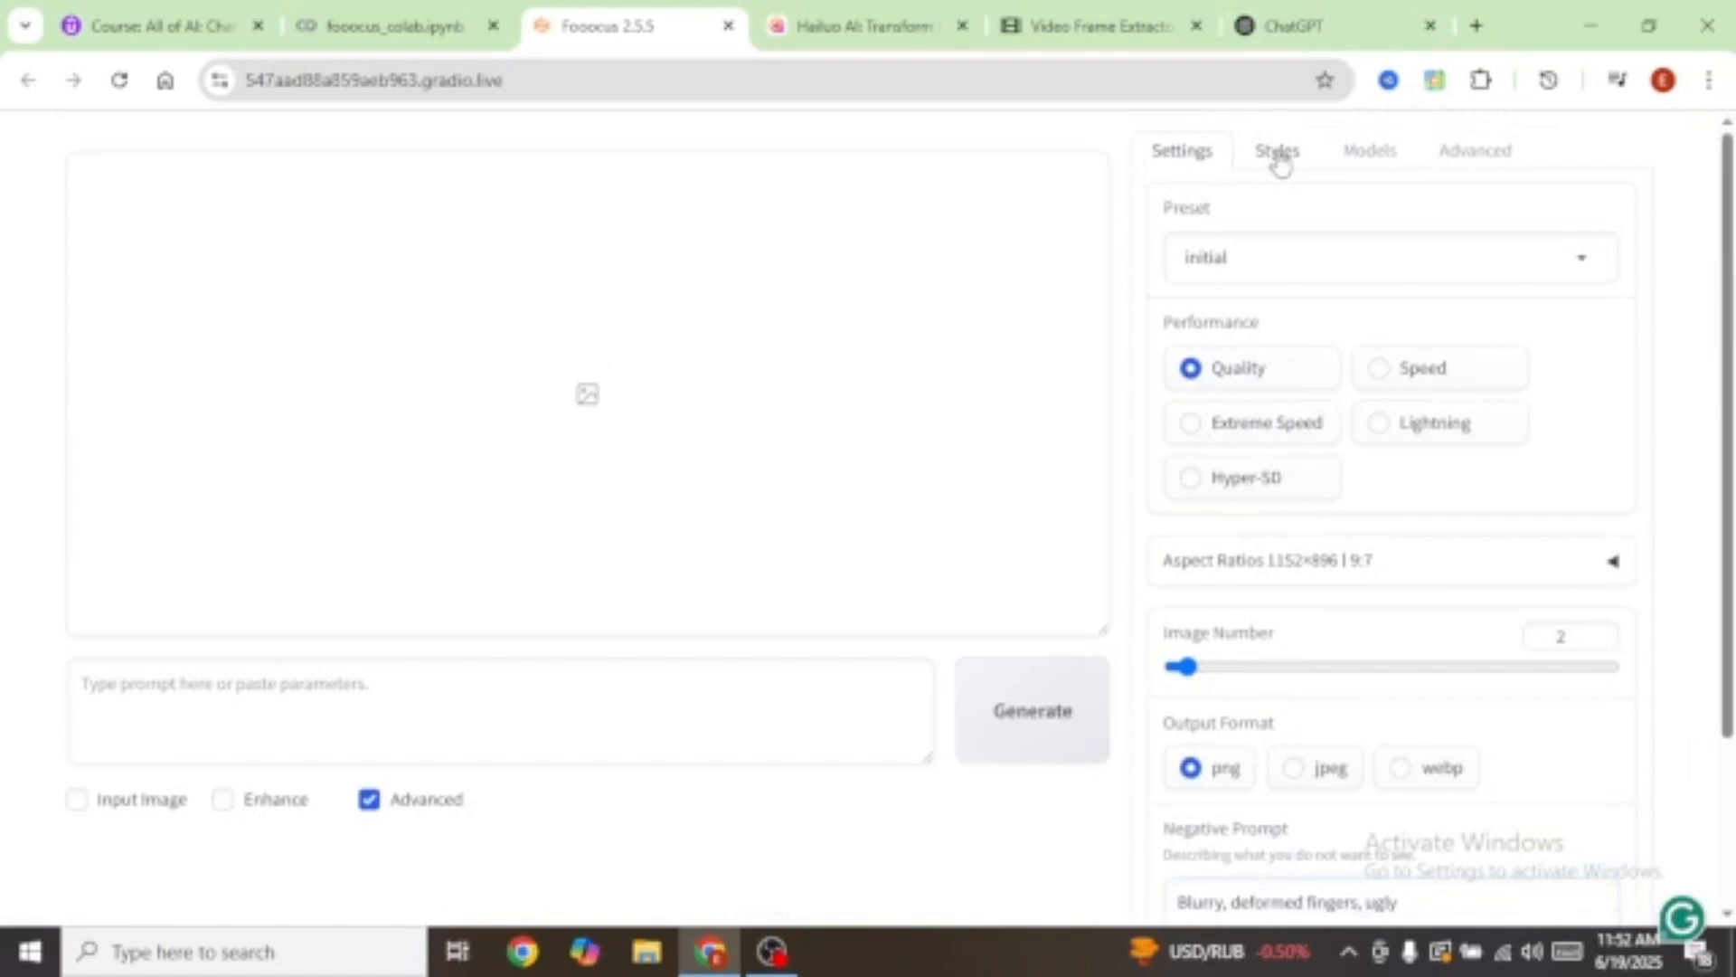
# Step: Tick the Fooocus Sharp style, then view the juggernautXL_v8 base model and LoRA settings
pyautogui.click(1280, 165)
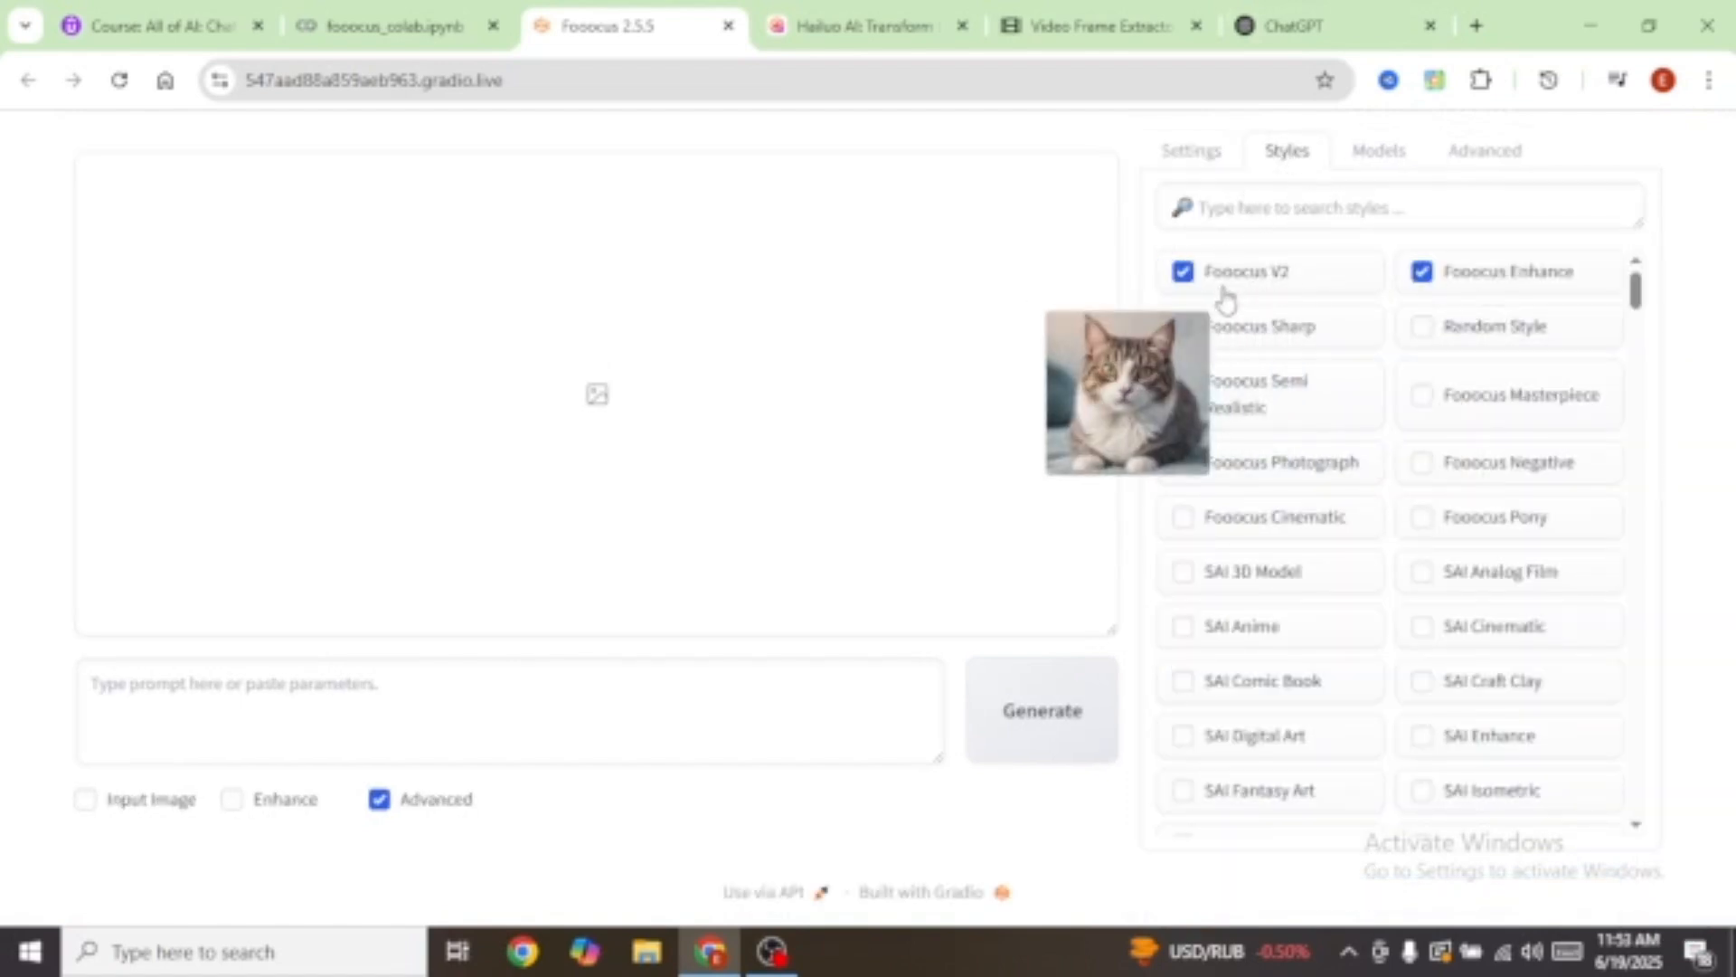
pyautogui.click(1261, 327)
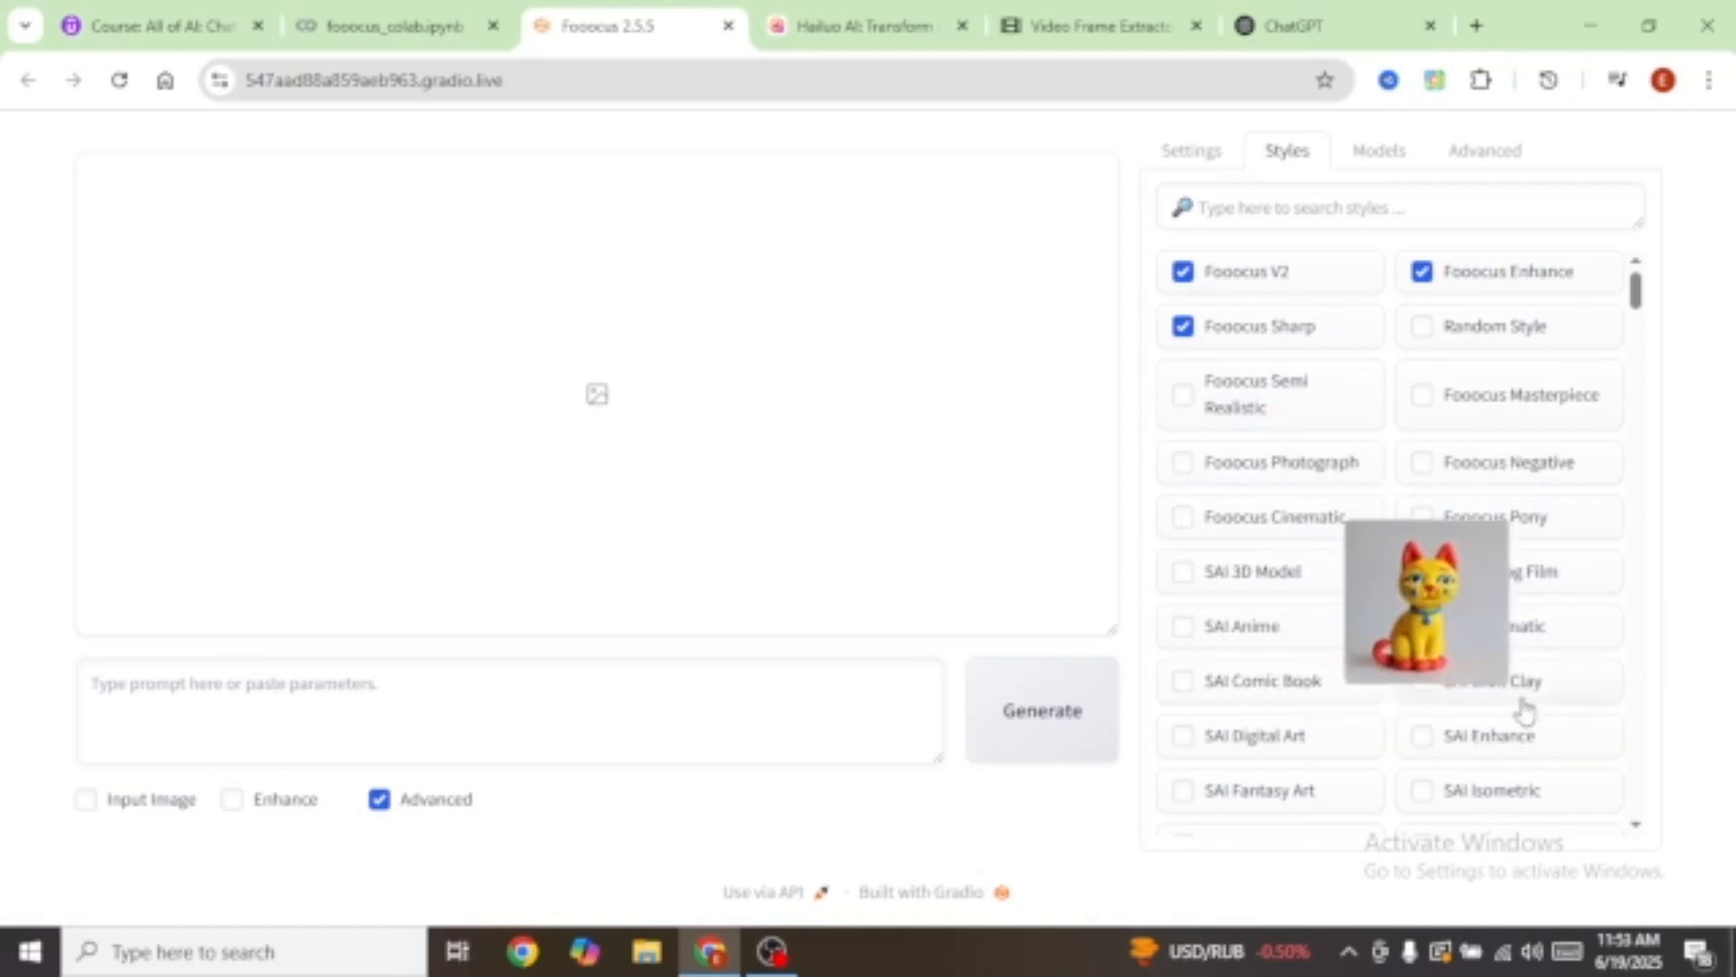
pyautogui.scroll(-1, 1519, 709)
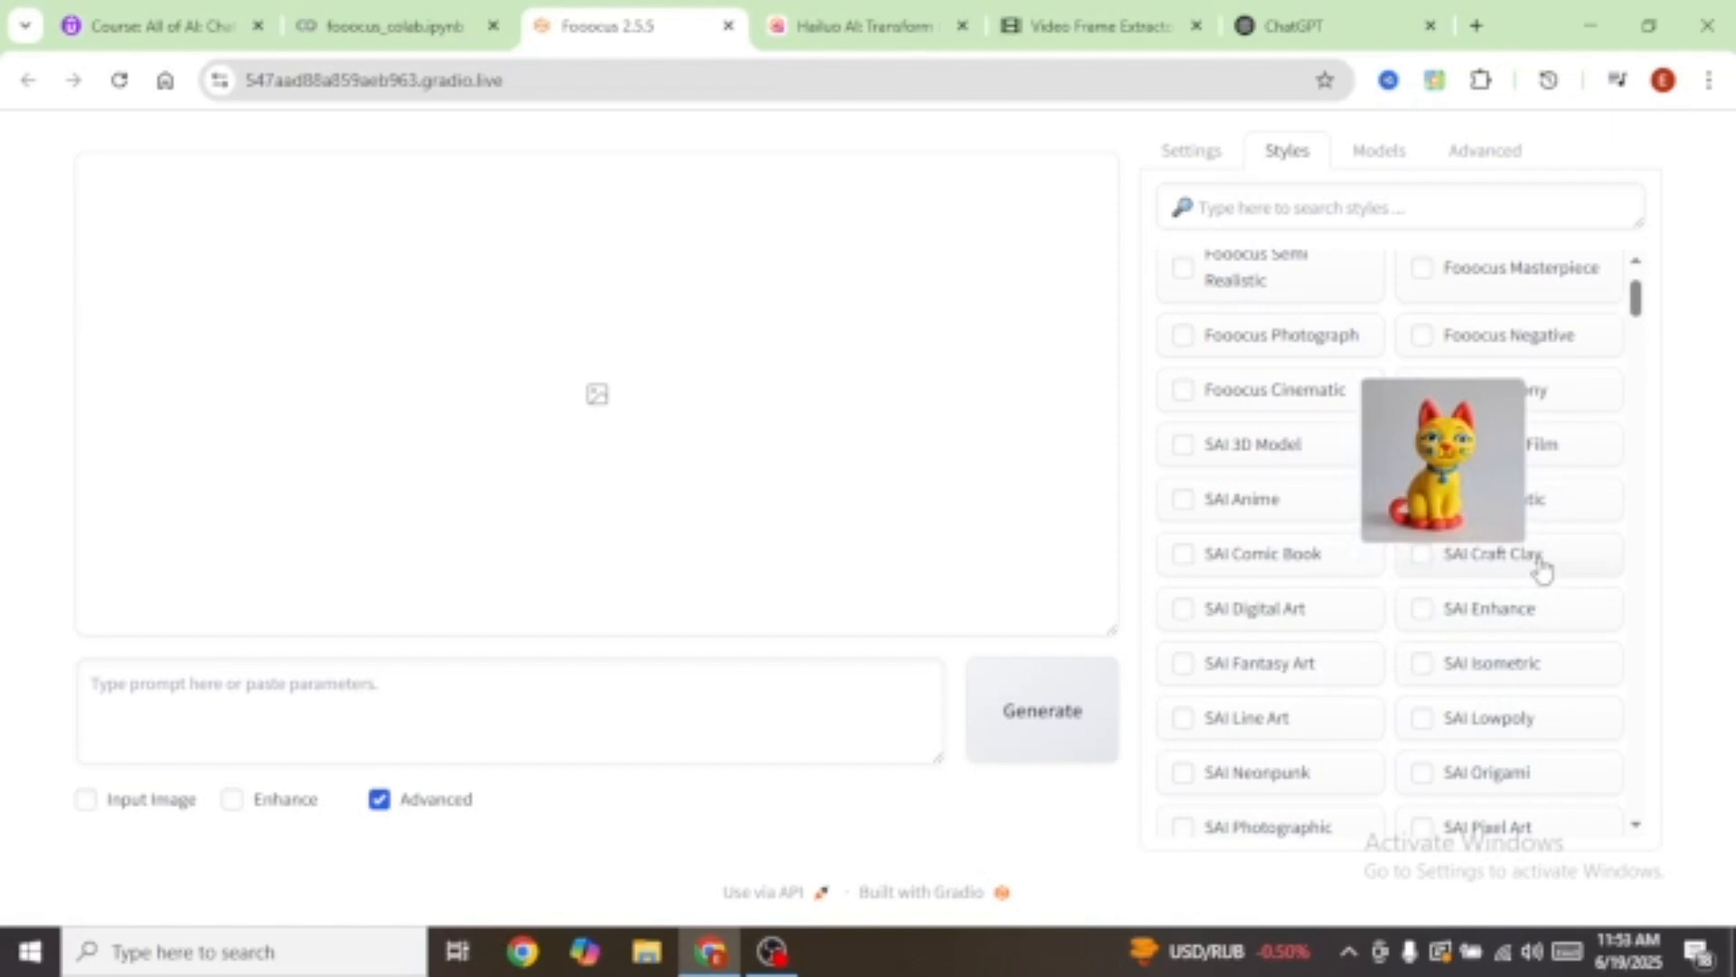
pyautogui.click(1384, 152)
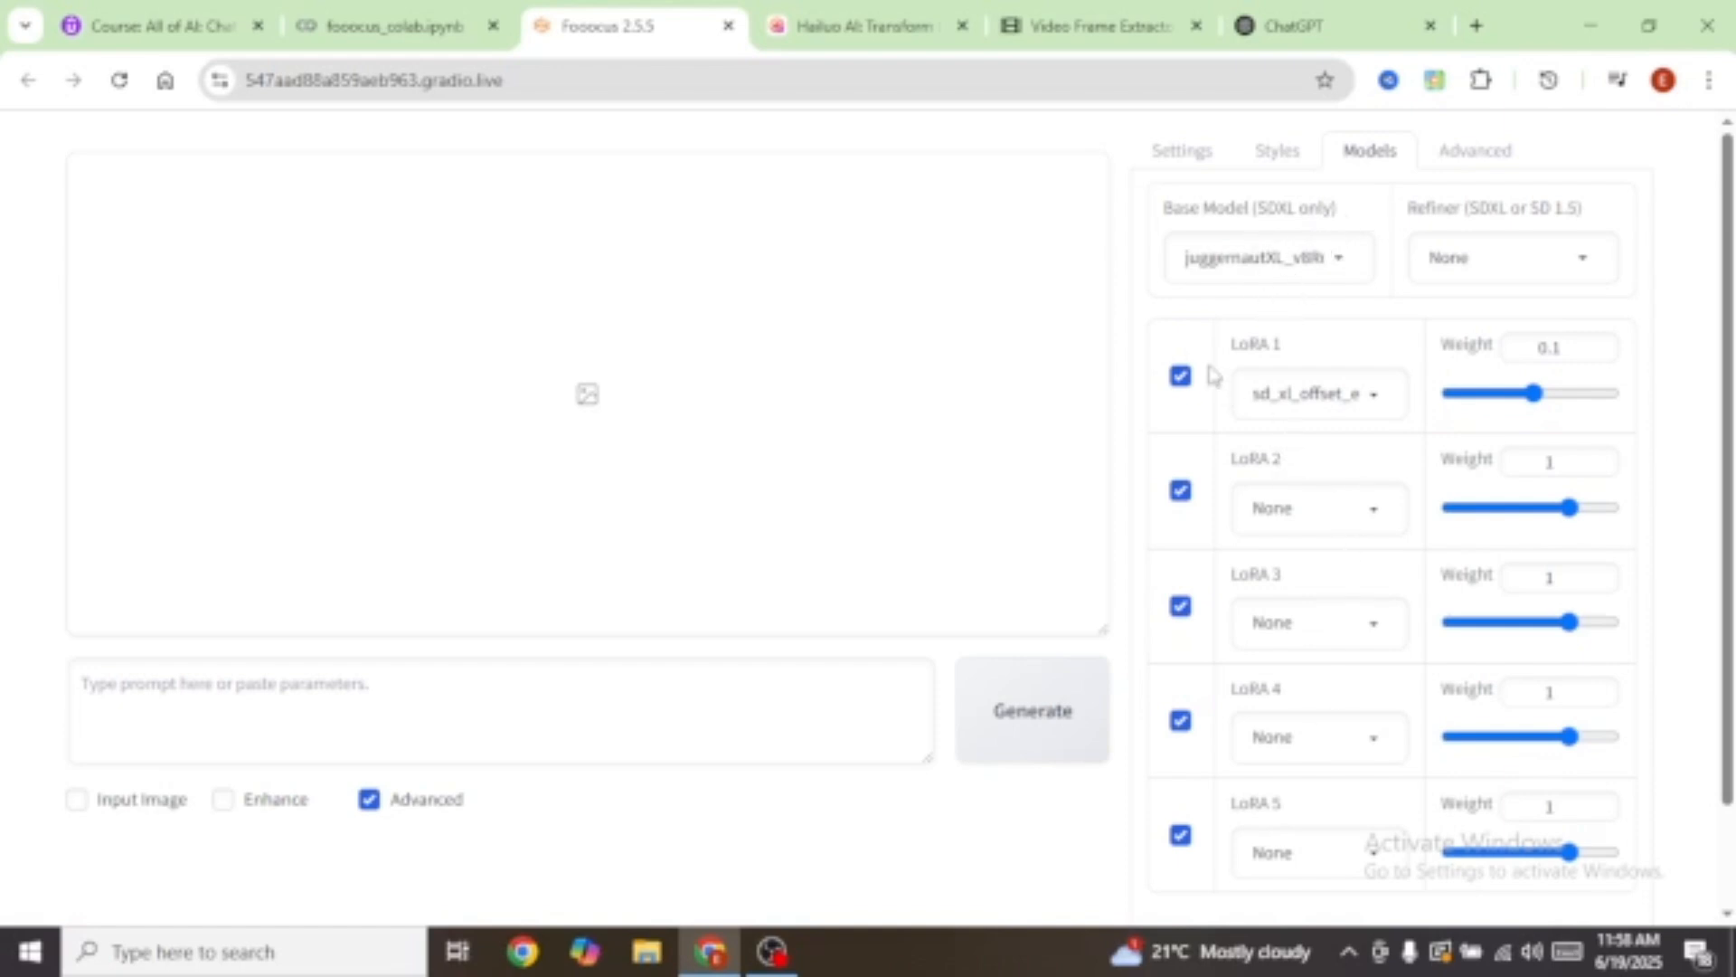
# Step: Return to the Settings panel, recheck the style list, and place the cursor in the prompt box
pyautogui.scroll(-2, 1331, 734)
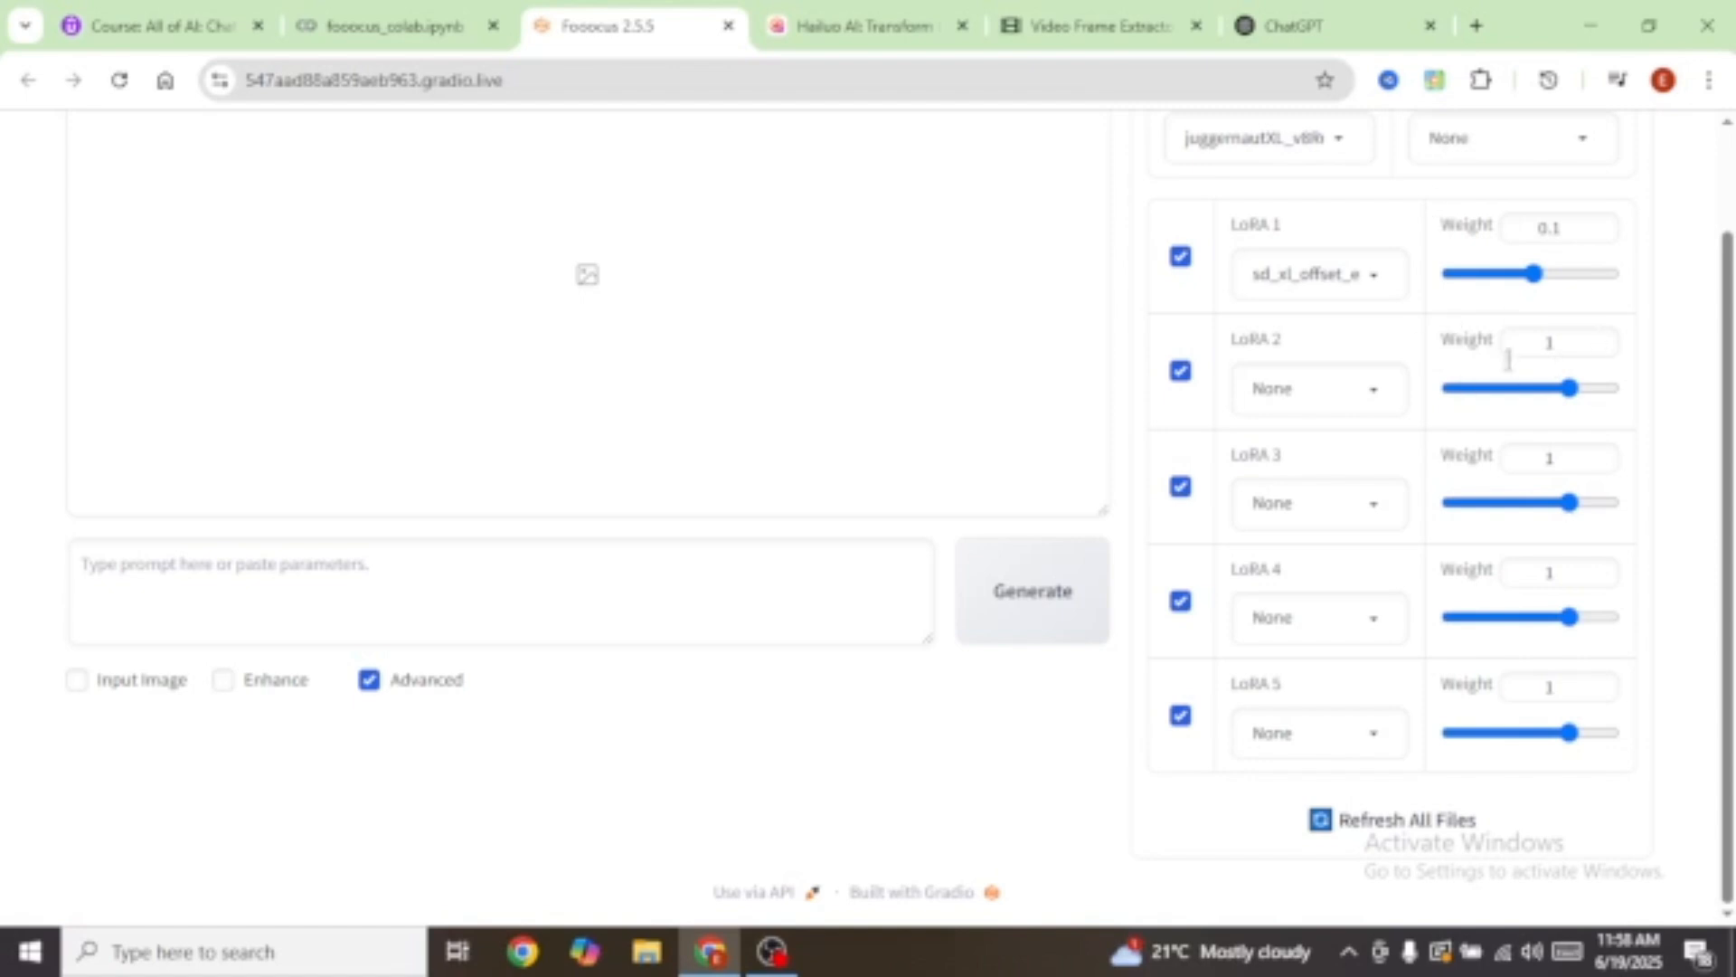
pyautogui.scroll(2, 1516, 575)
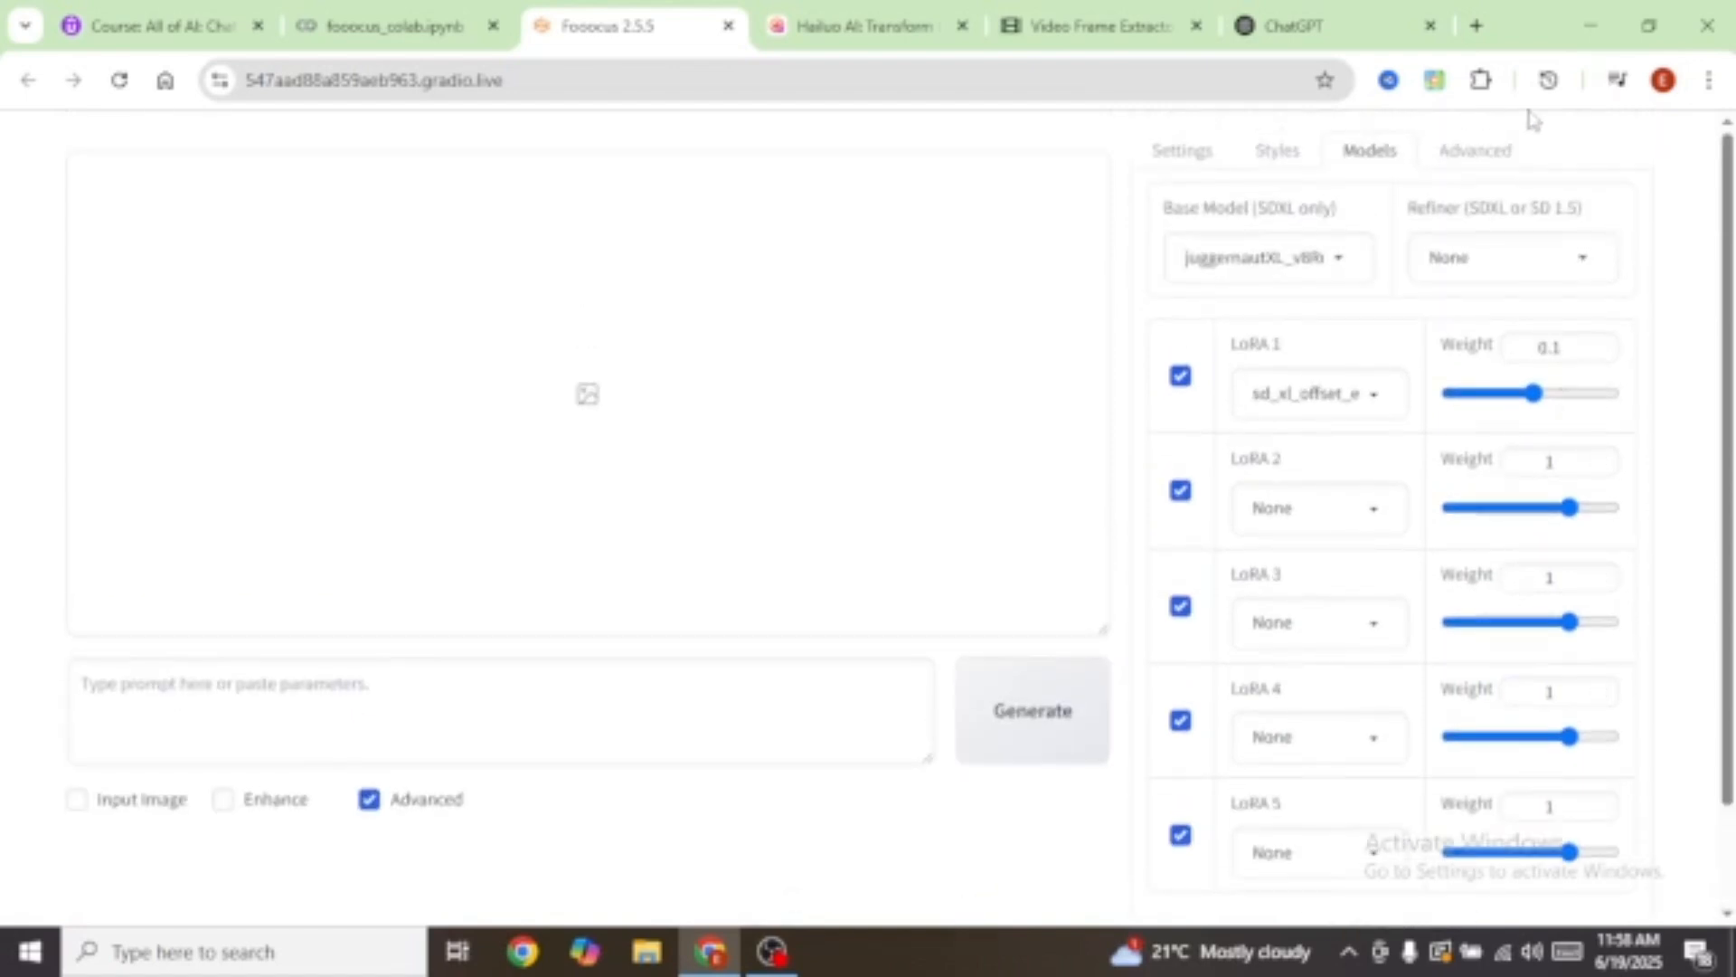
pyautogui.click(1184, 152)
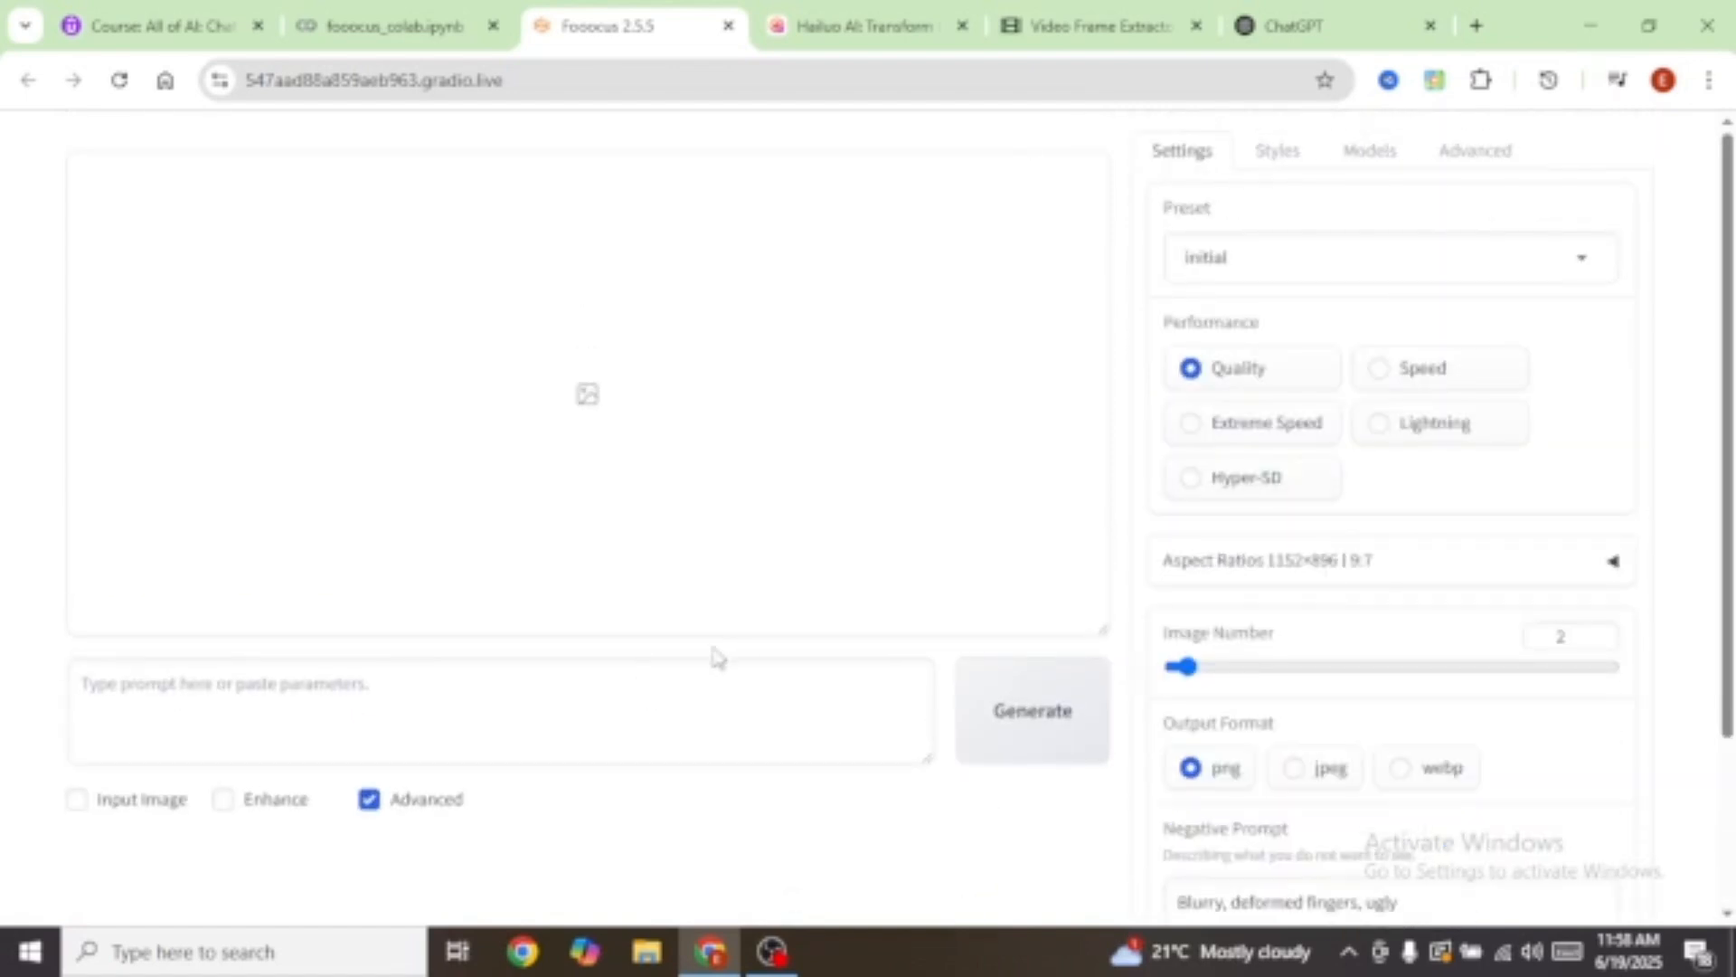
pyautogui.click(1279, 159)
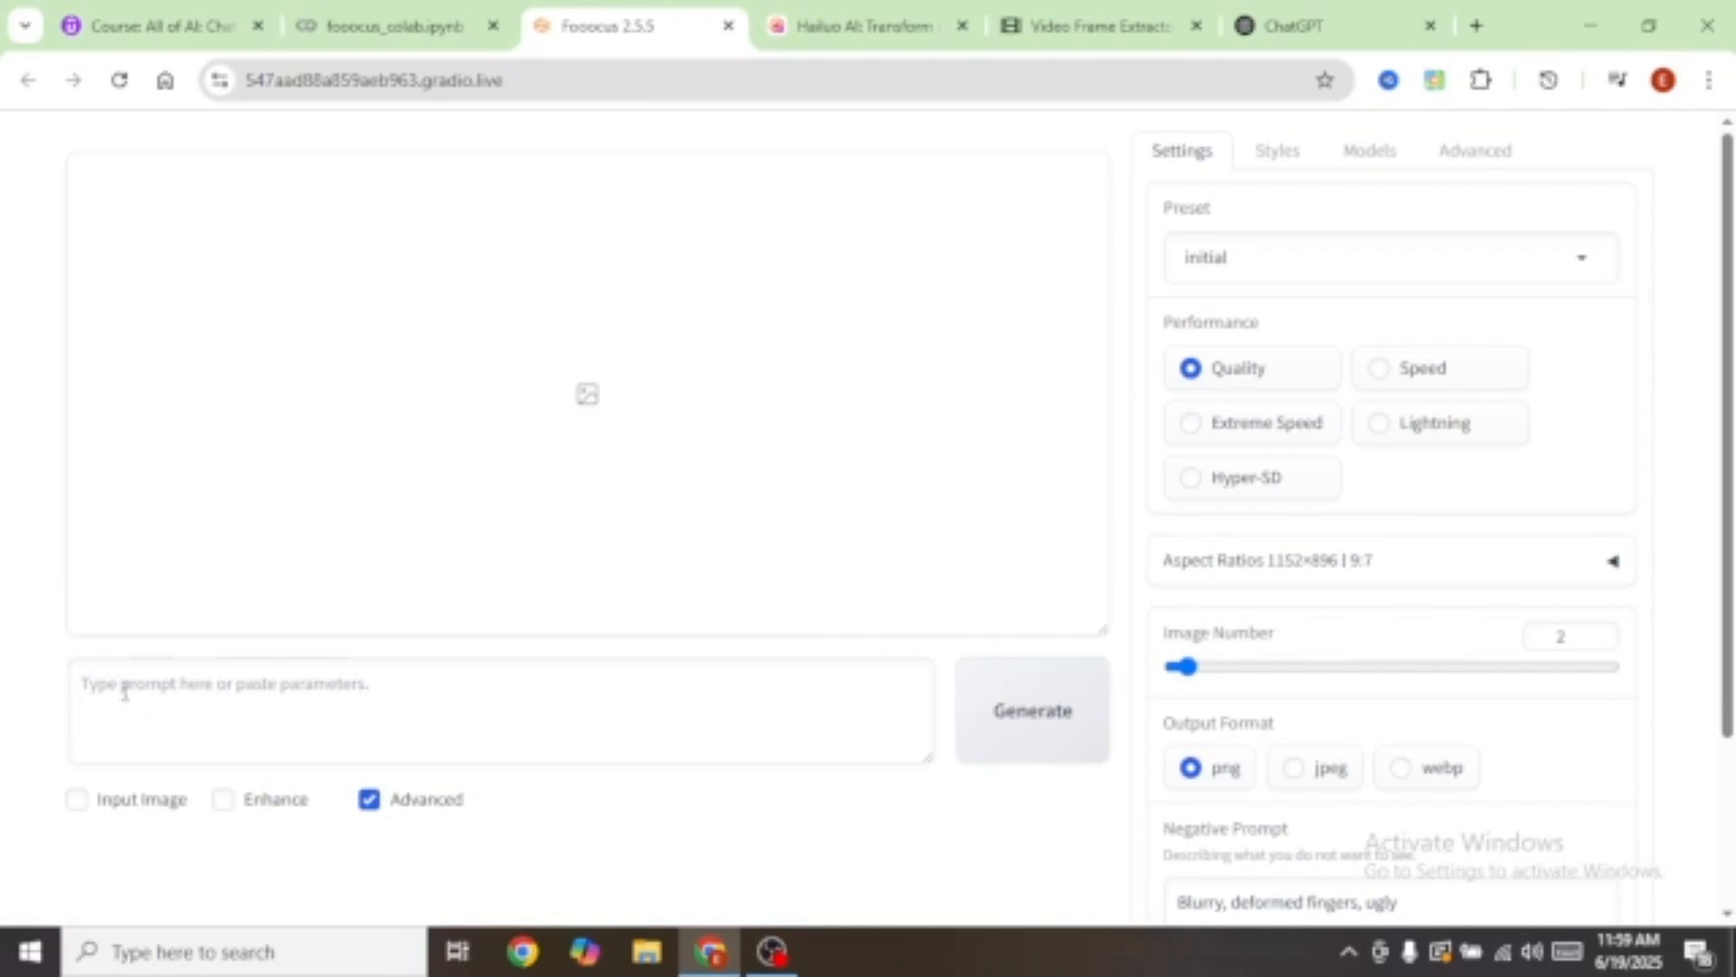
pyautogui.click(124, 693)
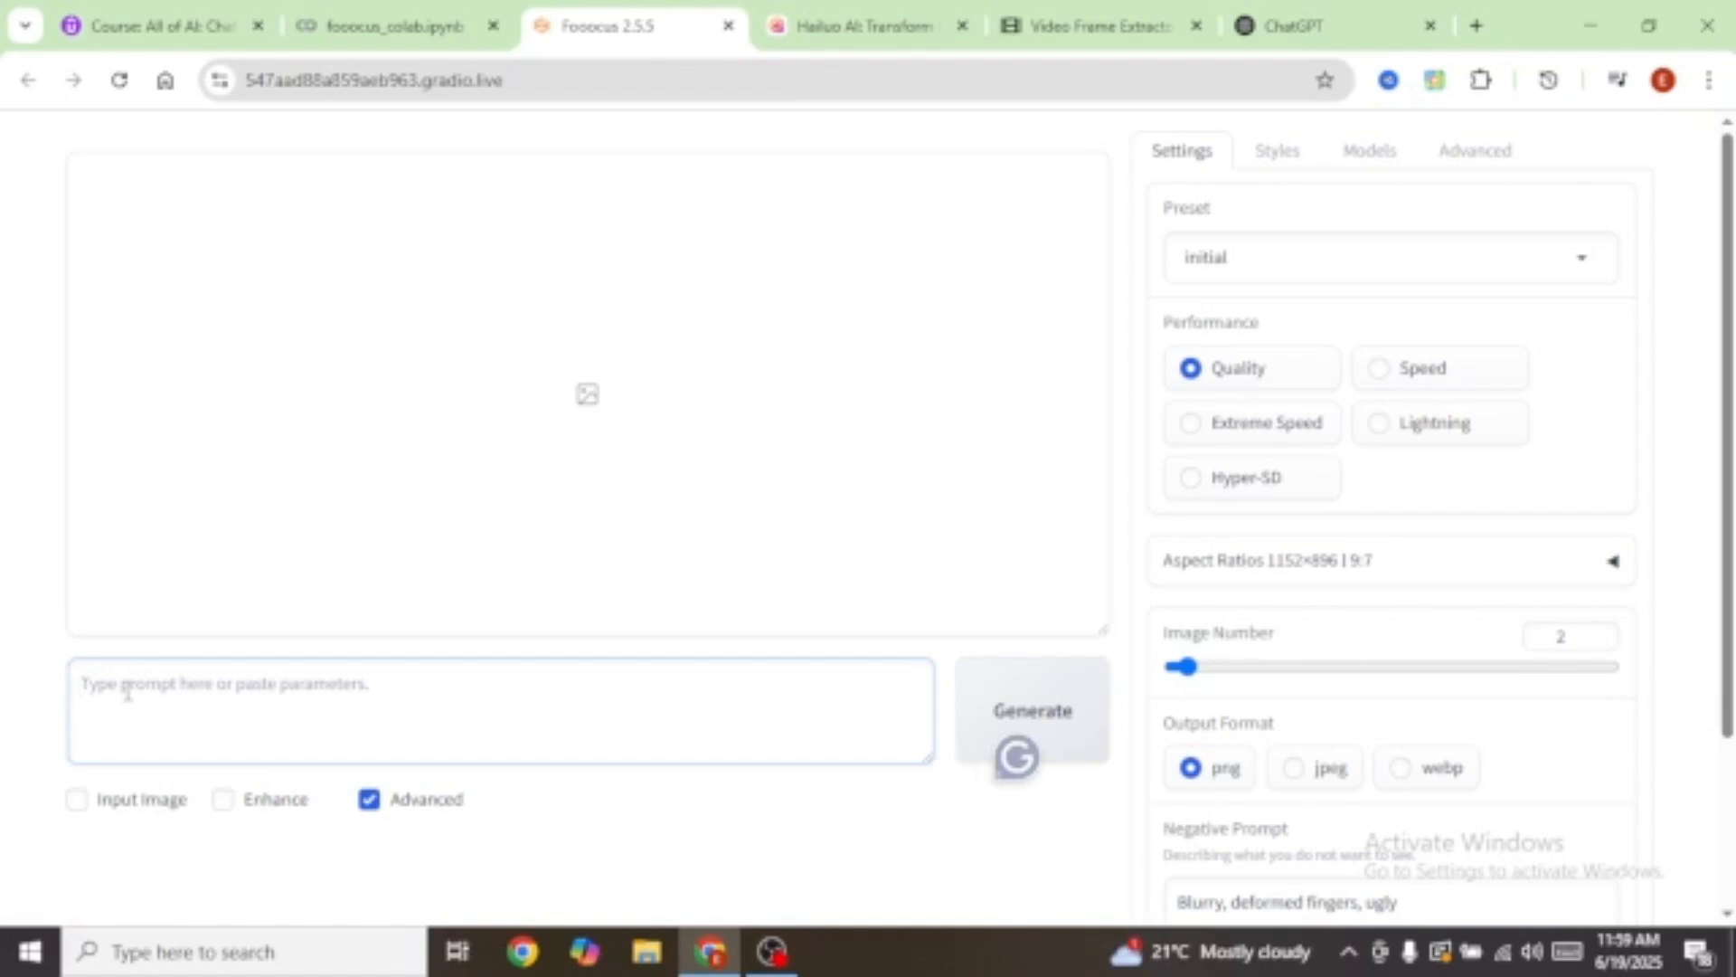
# Step: Generate images from the prompt 'Instagram model, pink hair, beautiful, masterpiece'
pyautogui.write('Instagram model, red hair, beautiful, masterpiece')
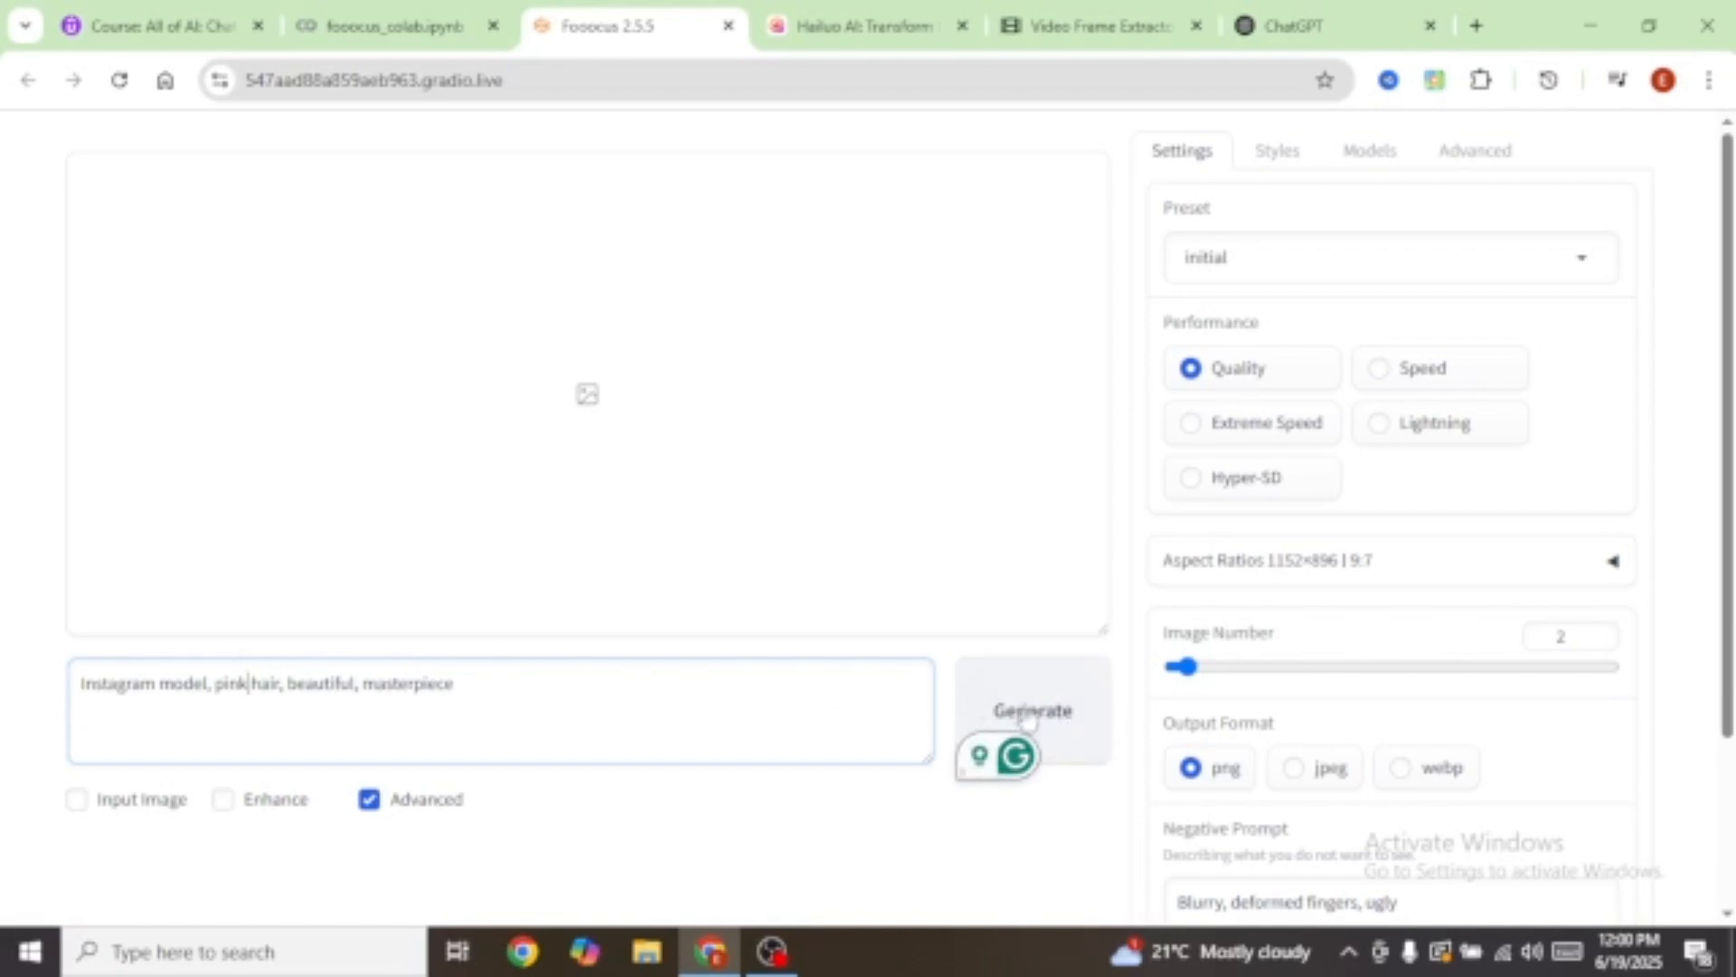
pyautogui.click(1060, 712)
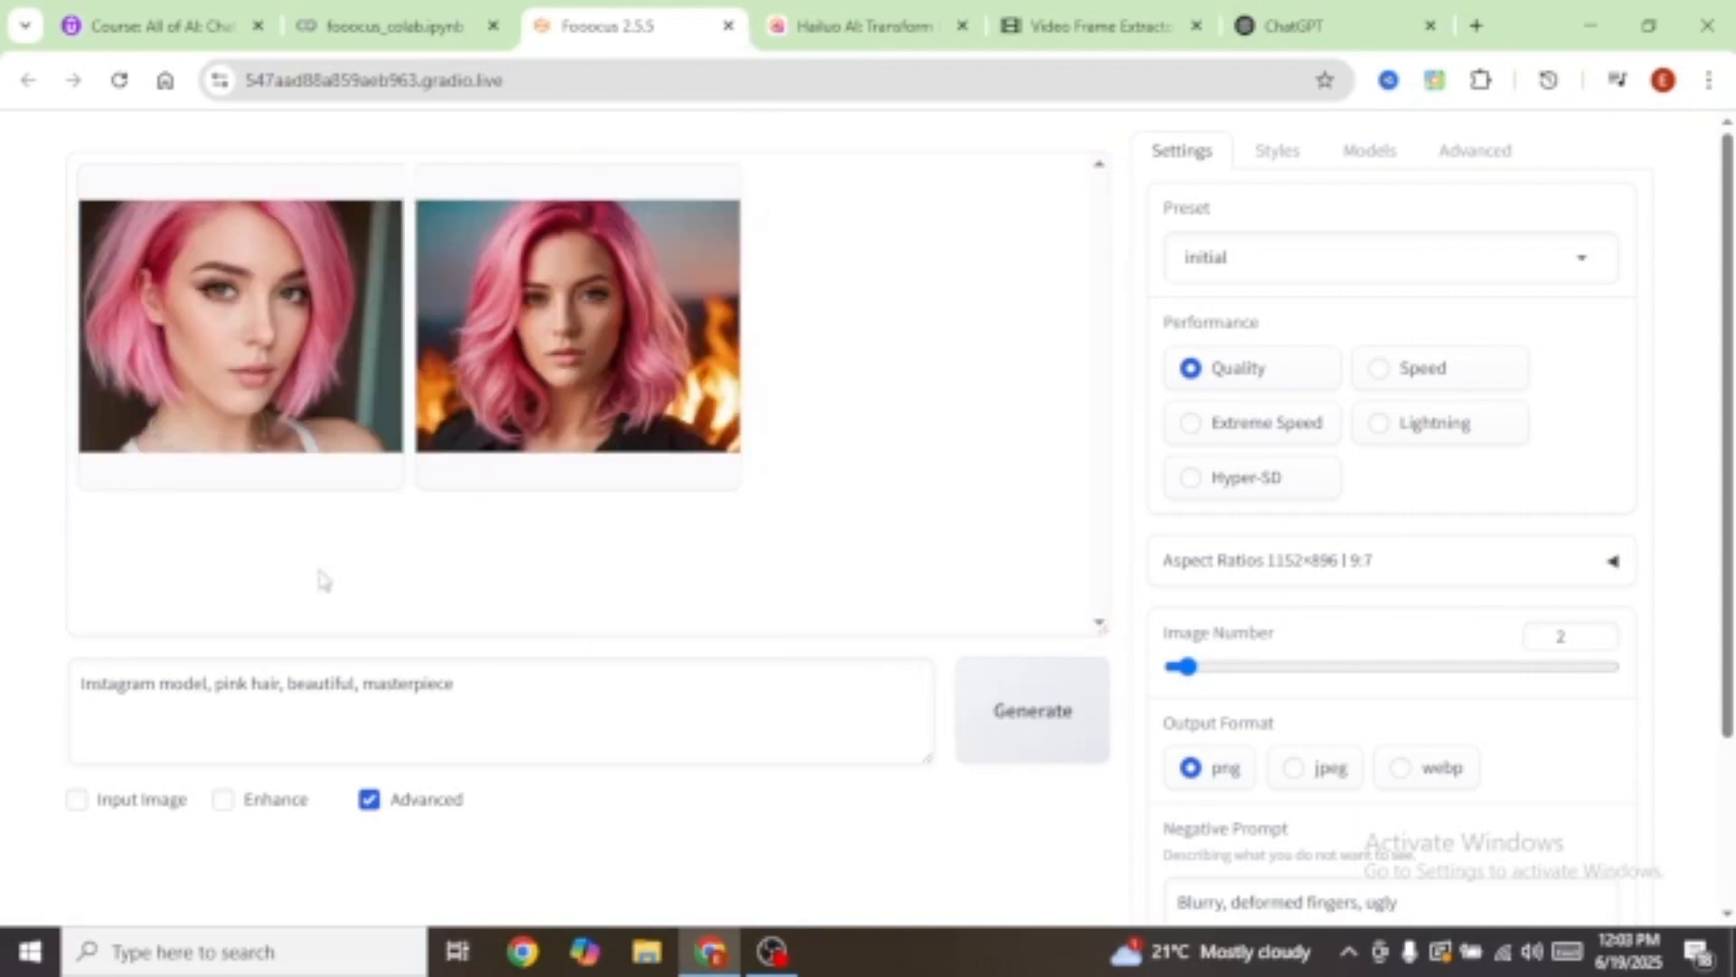
# Step: View both portraits full screen and download the one with the fire background
pyautogui.click(228, 336)
pyautogui.click(645, 425)
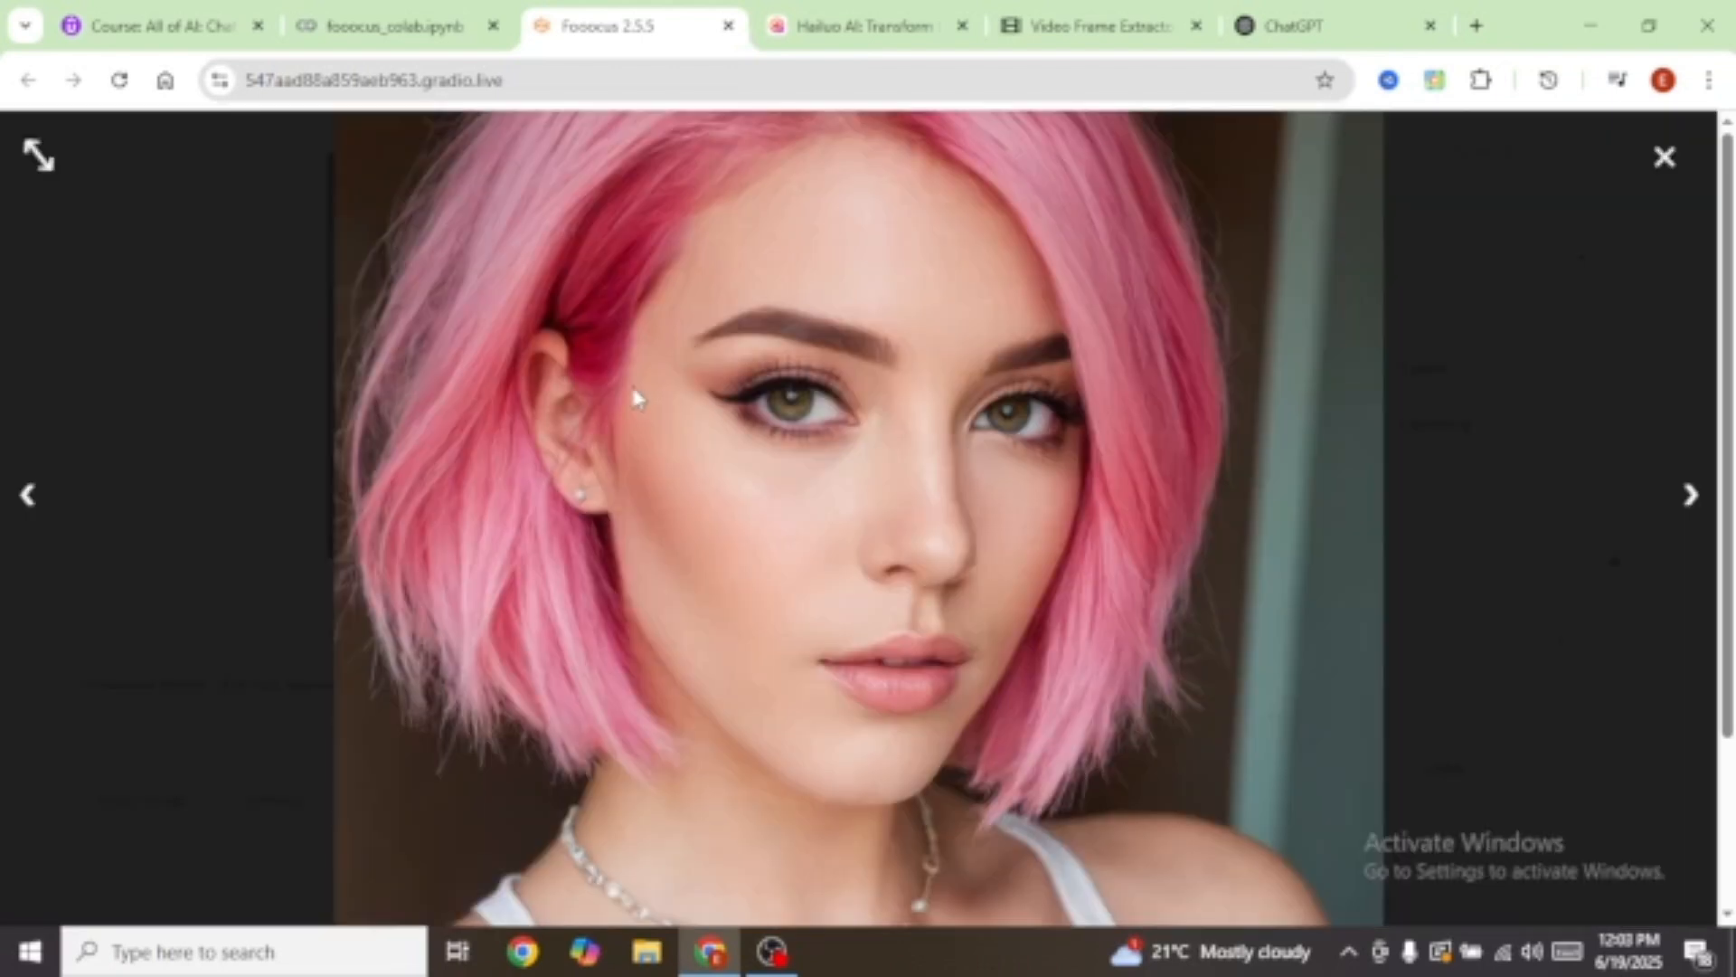
pyautogui.click(1690, 494)
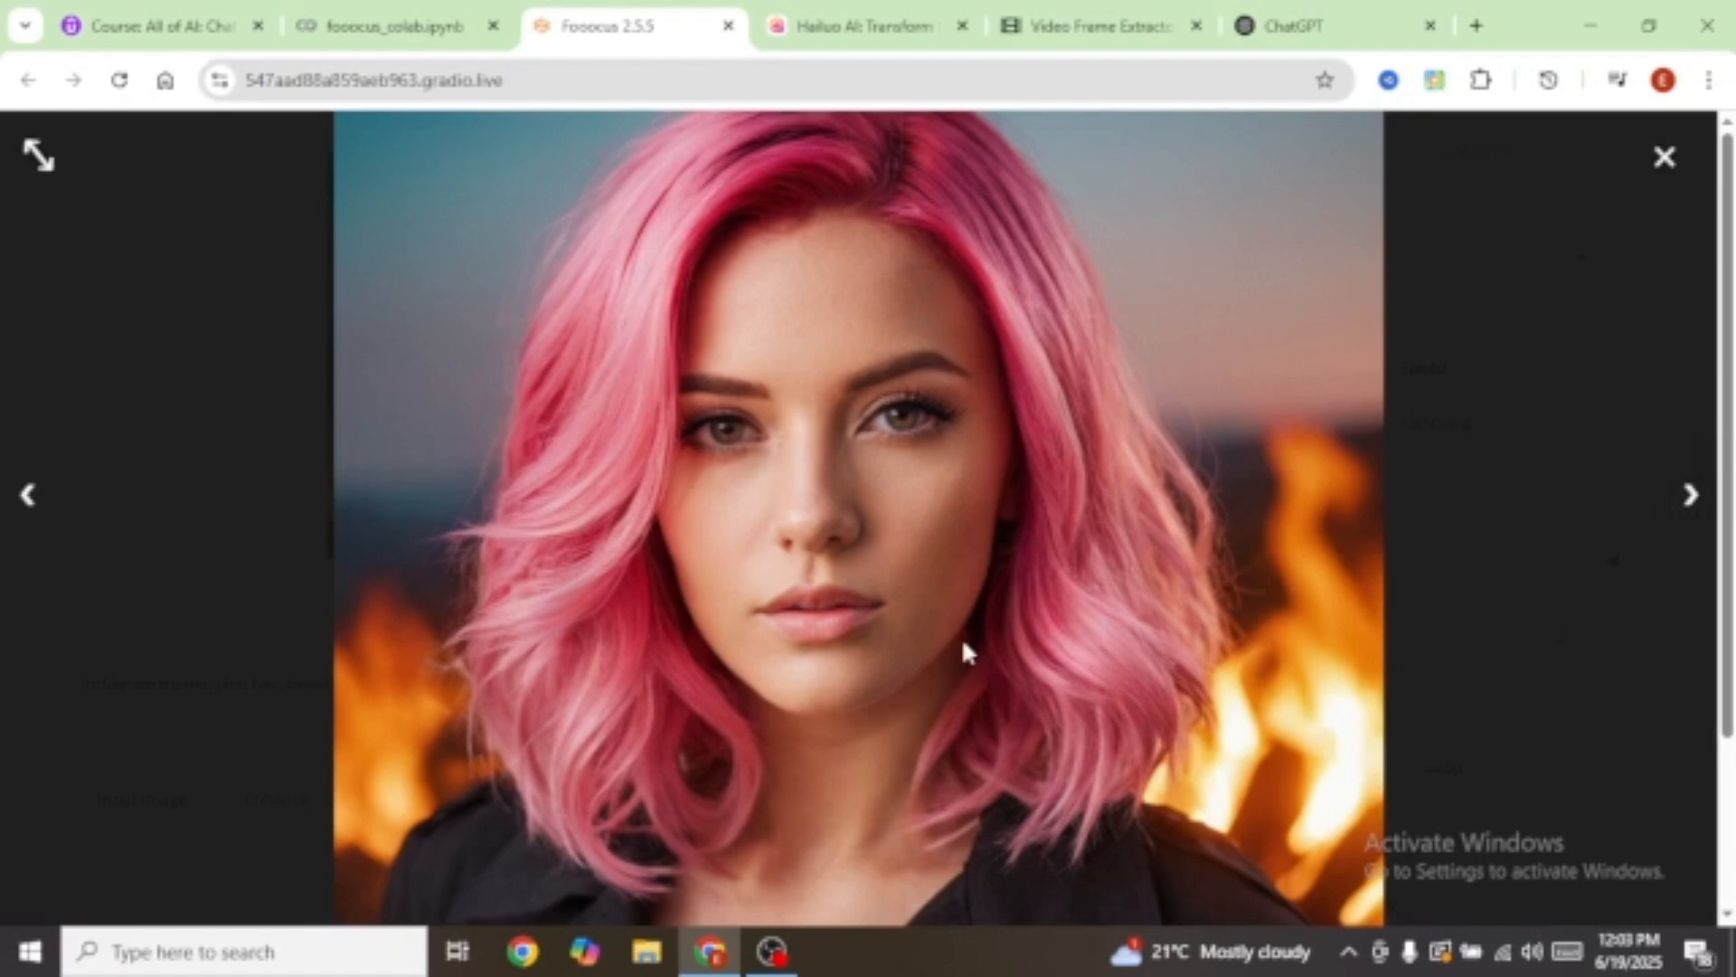
pyautogui.click(1665, 159)
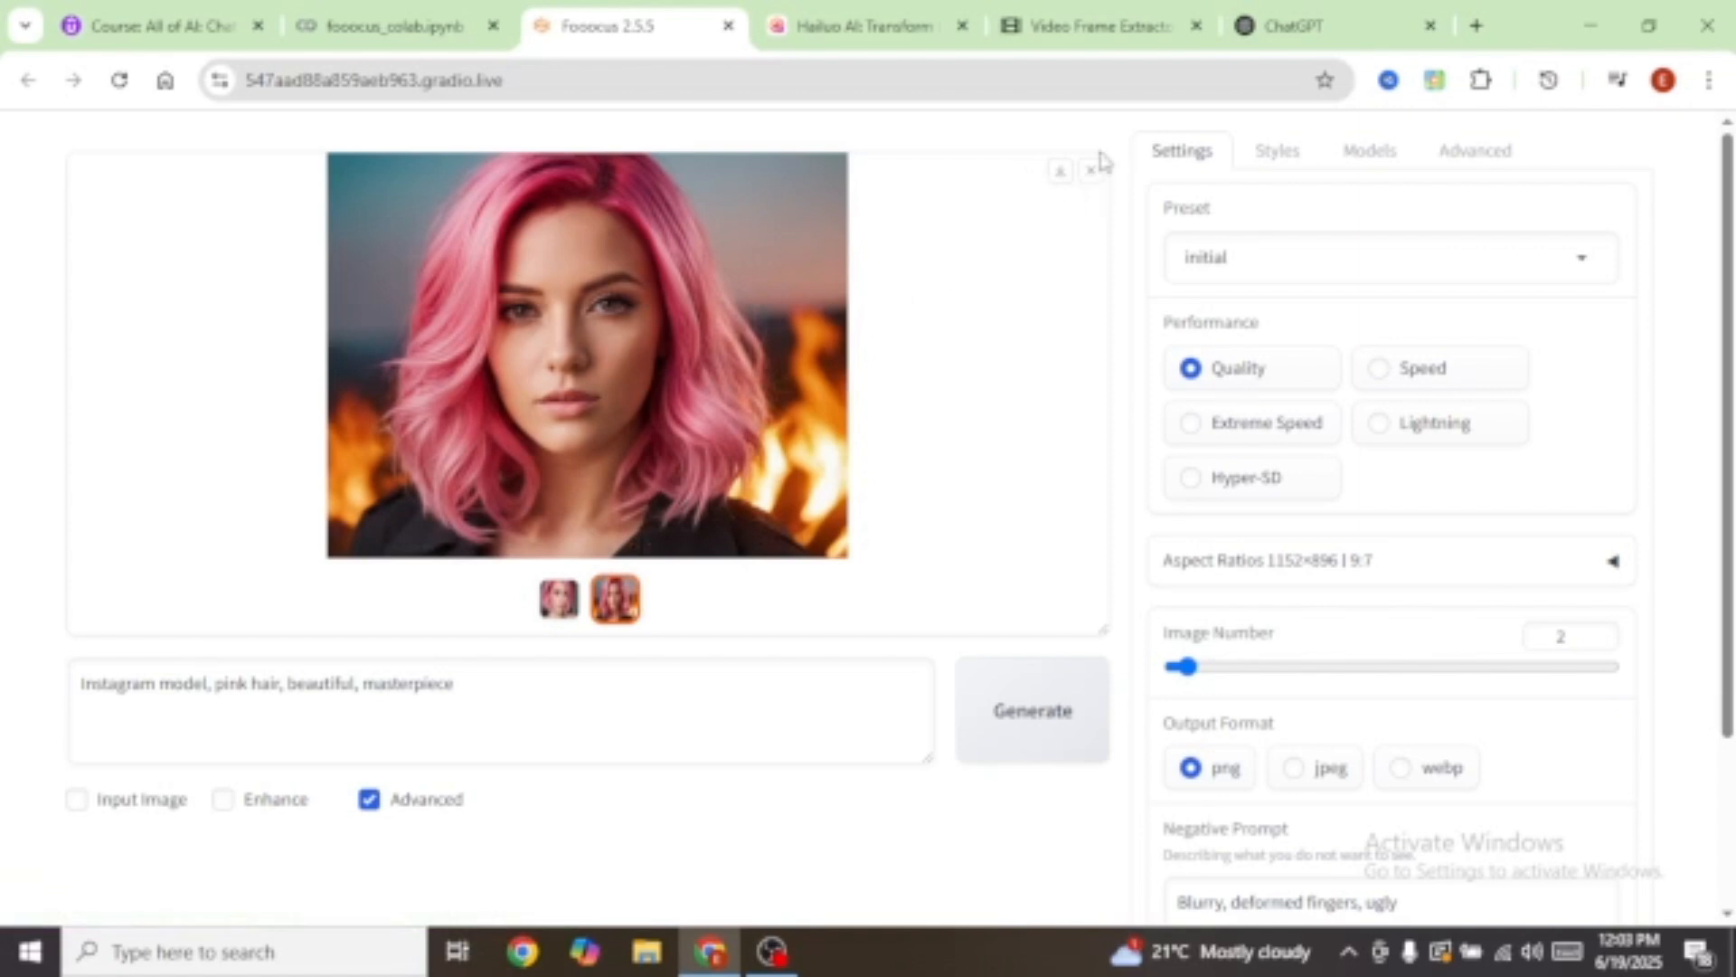
pyautogui.click(1063, 178)
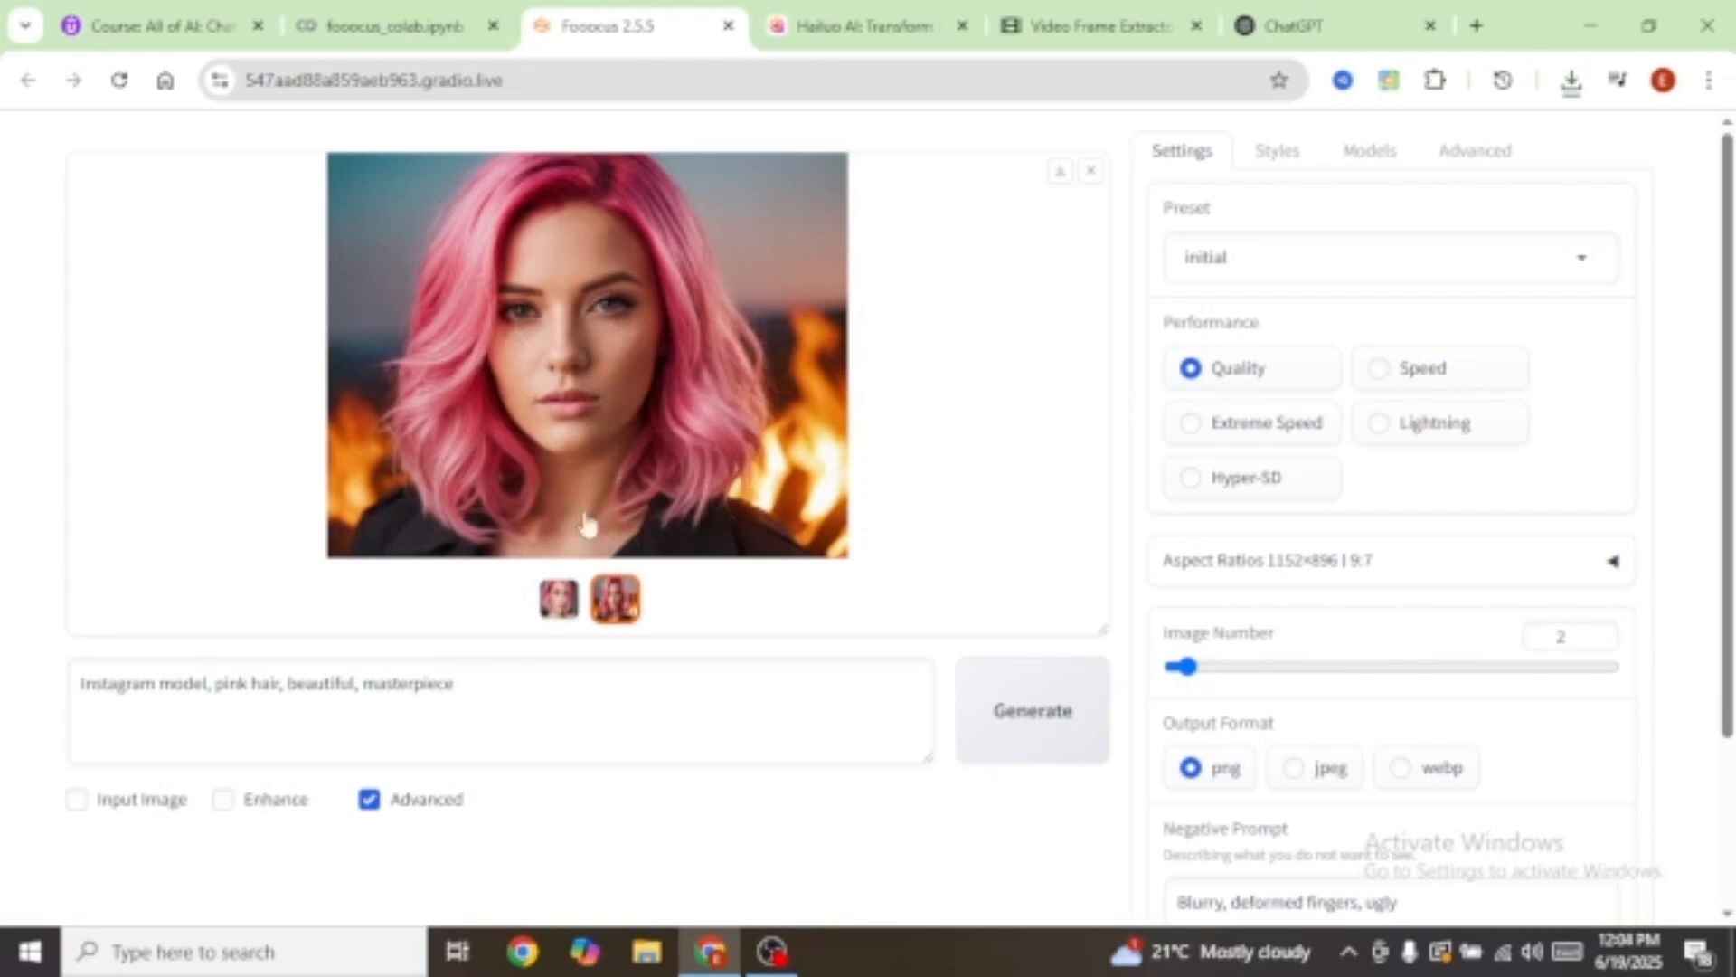
pyautogui.click(678, 482)
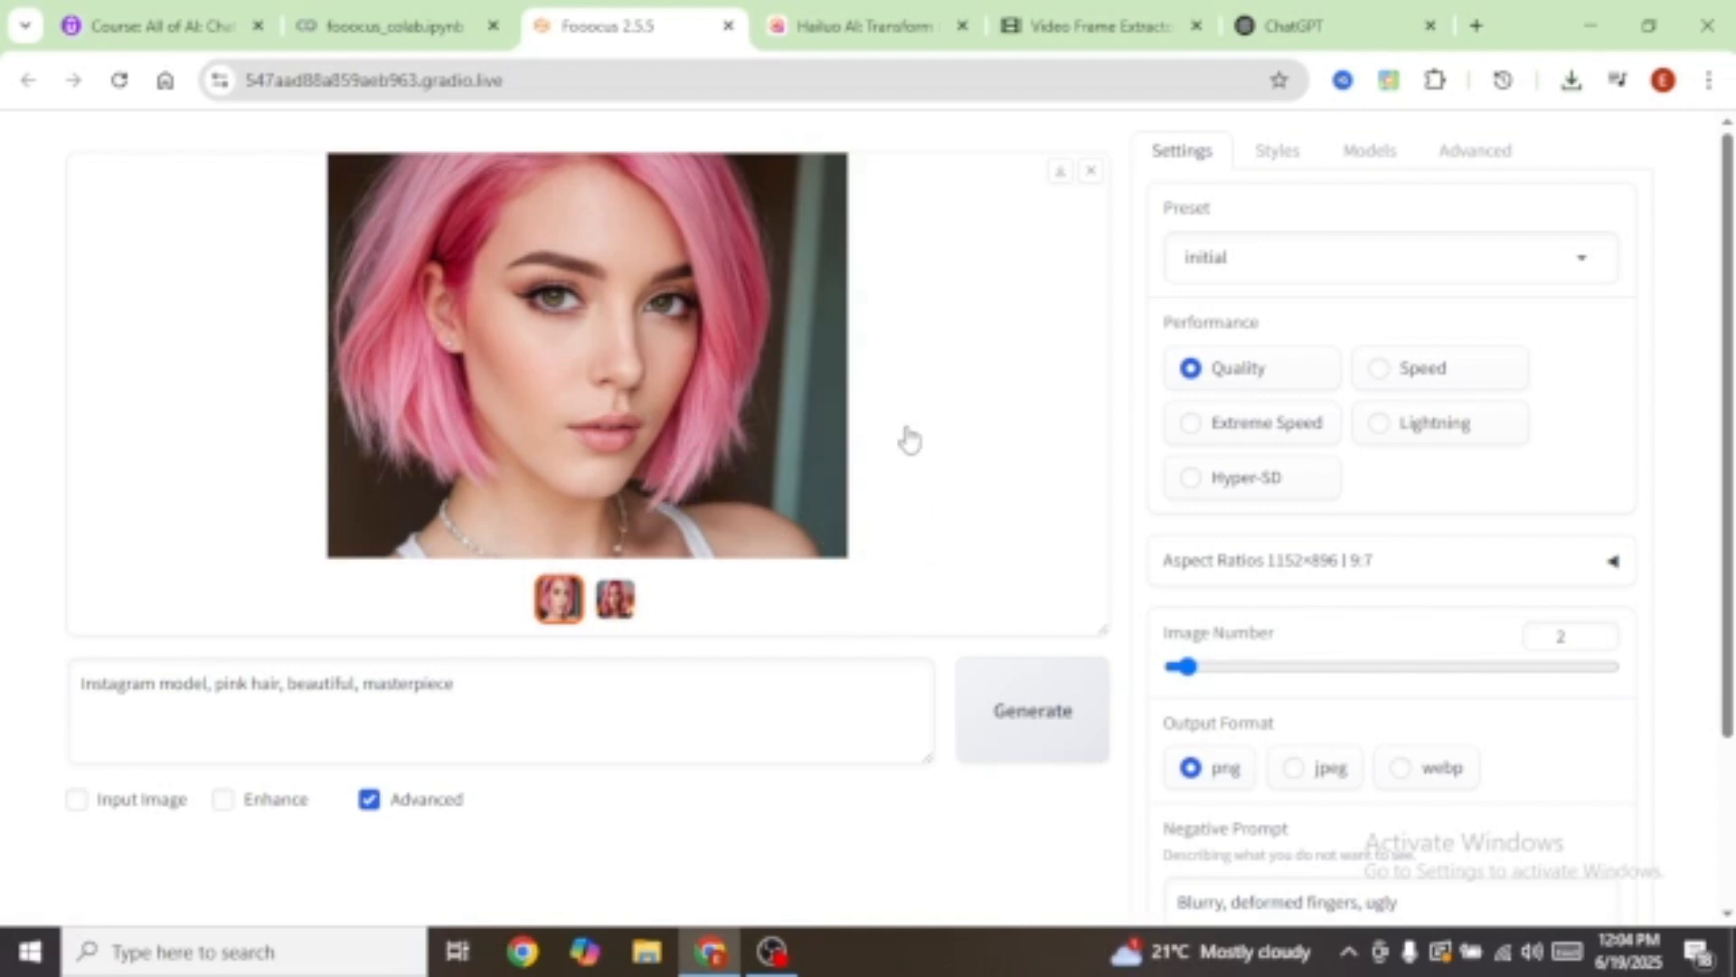
# Step: Uncheck Random so the pink-bob portrait's seed value stays fixed in the Seed field
pyautogui.scroll(-2, 1503, 725)
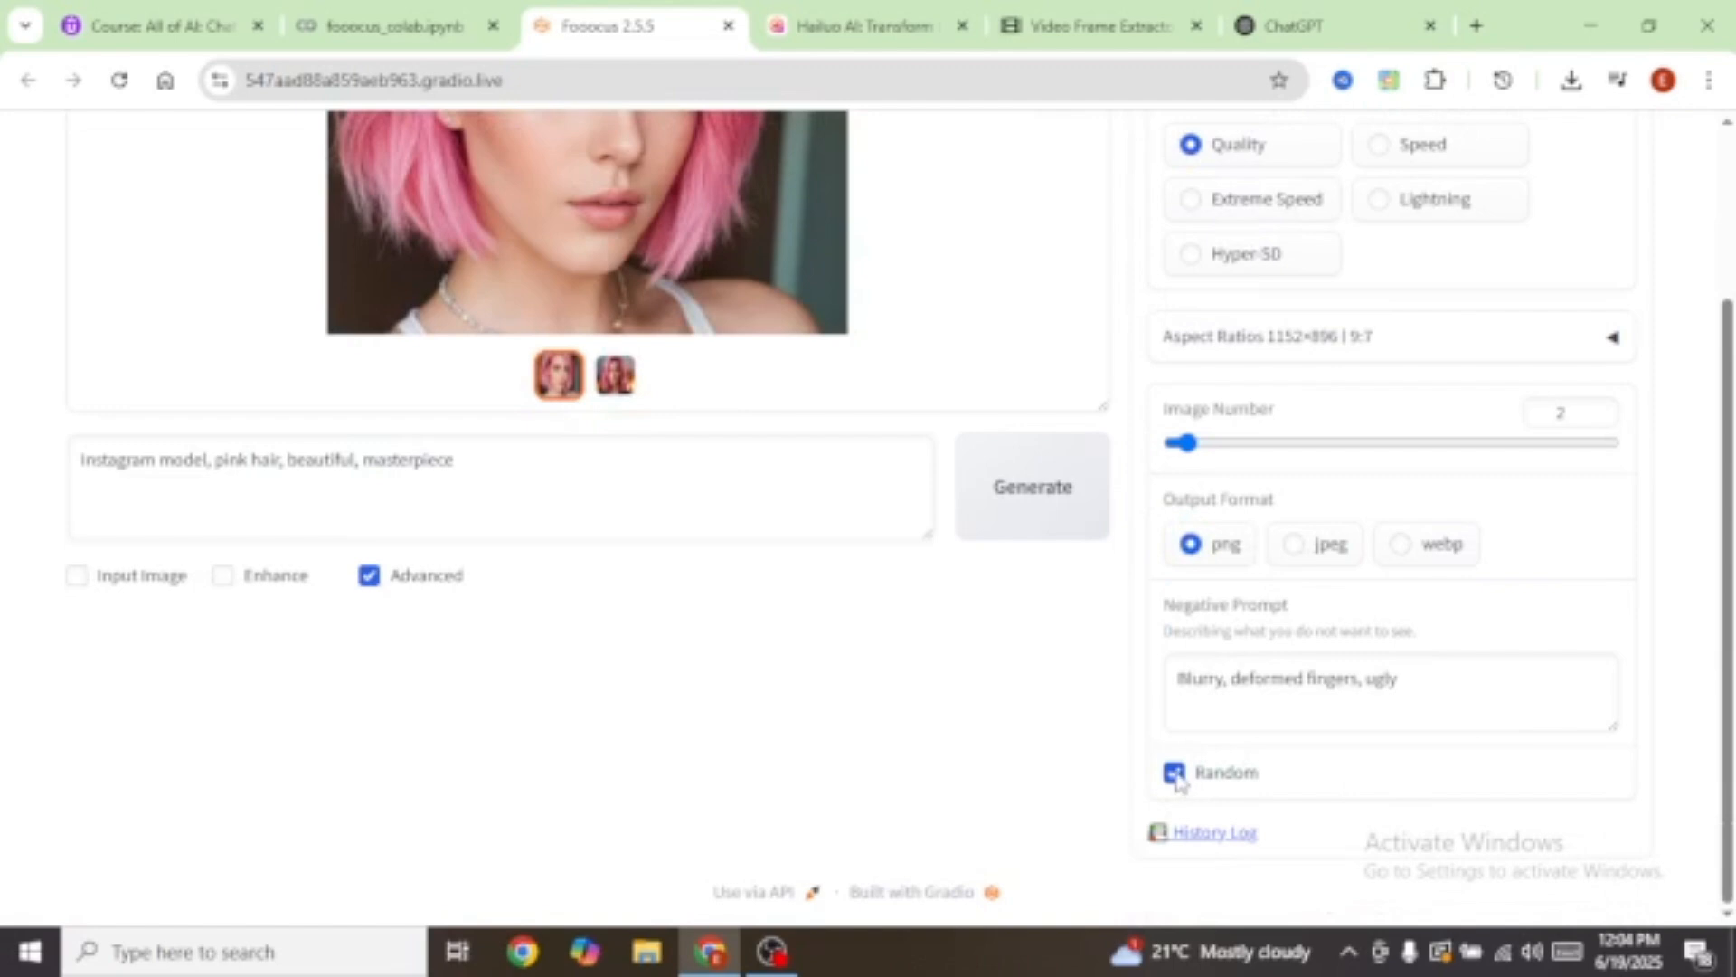
pyautogui.click(1175, 773)
pyautogui.scroll(-2, 1416, 727)
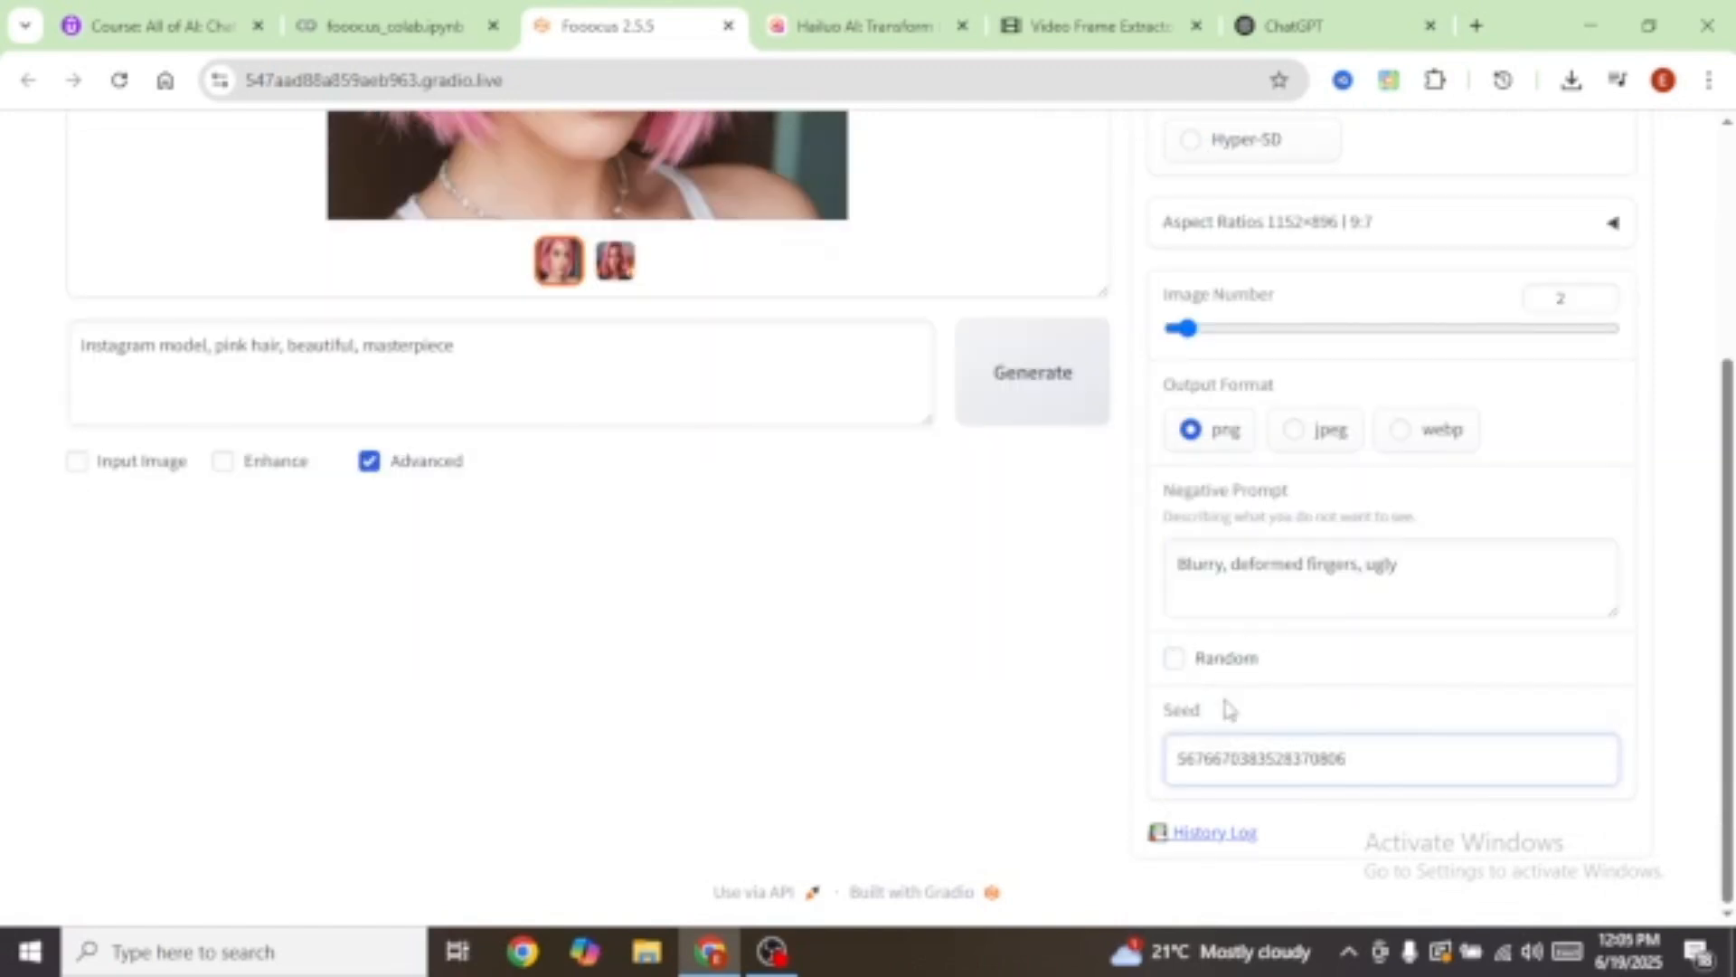
pyautogui.click(1340, 779)
pyautogui.doubleClick(1373, 758)
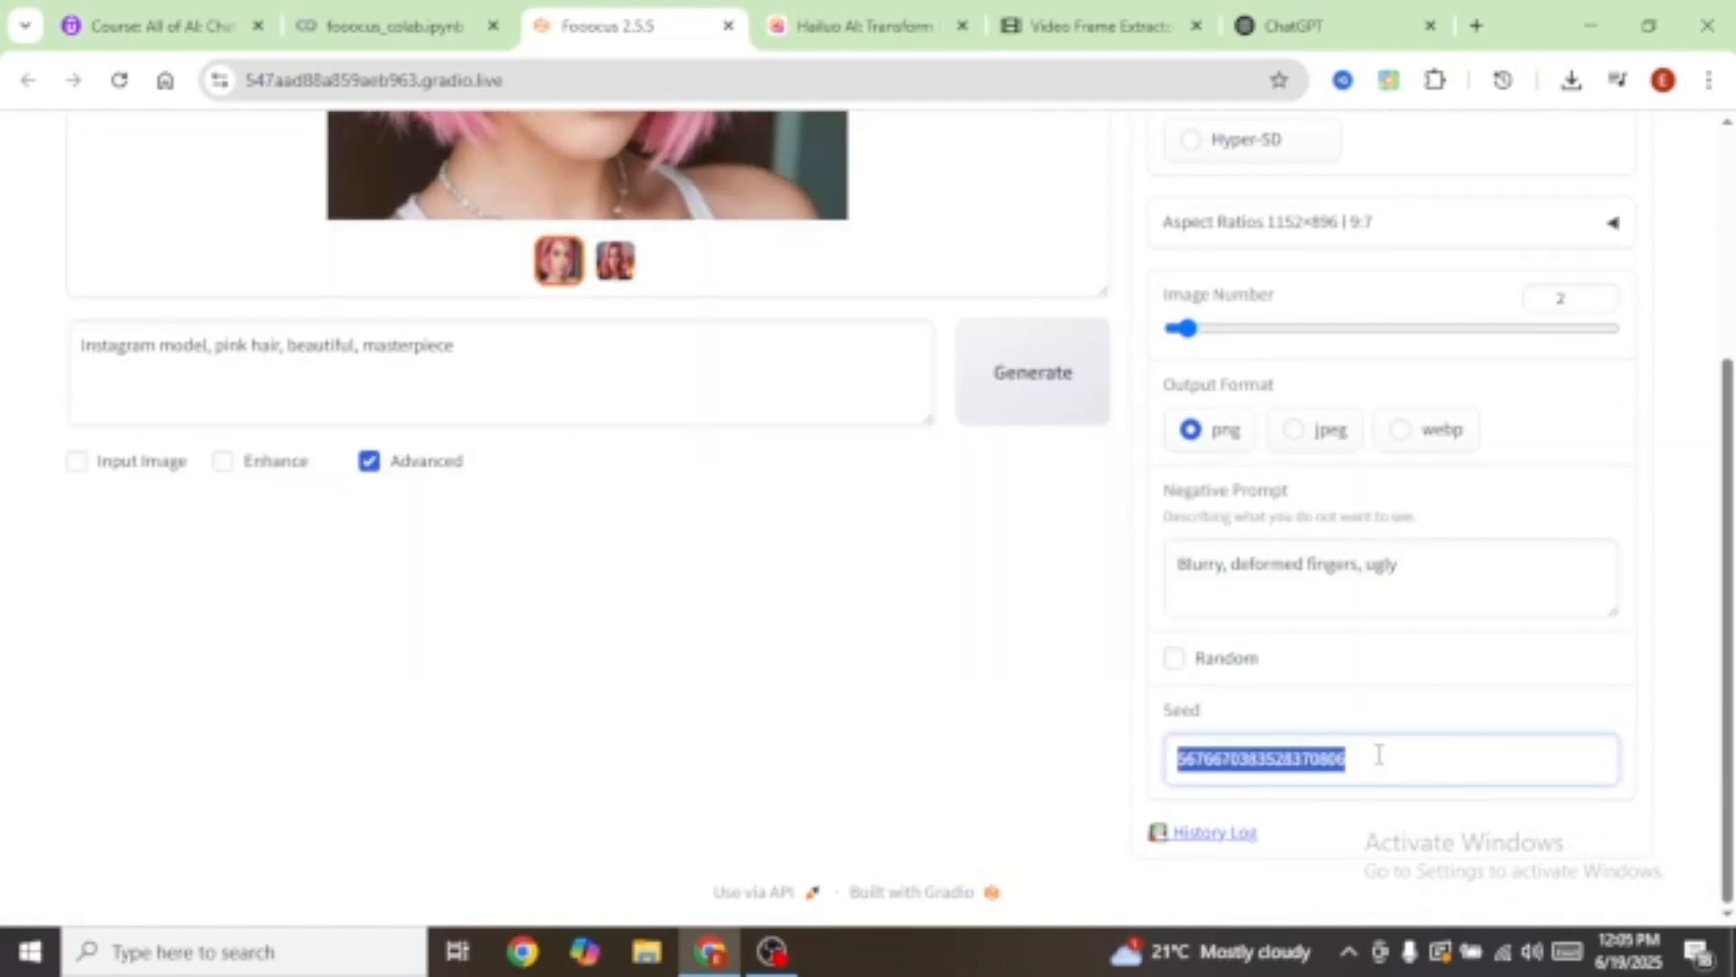
pyautogui.click(1390, 763)
pyautogui.scroll(5, 523, 379)
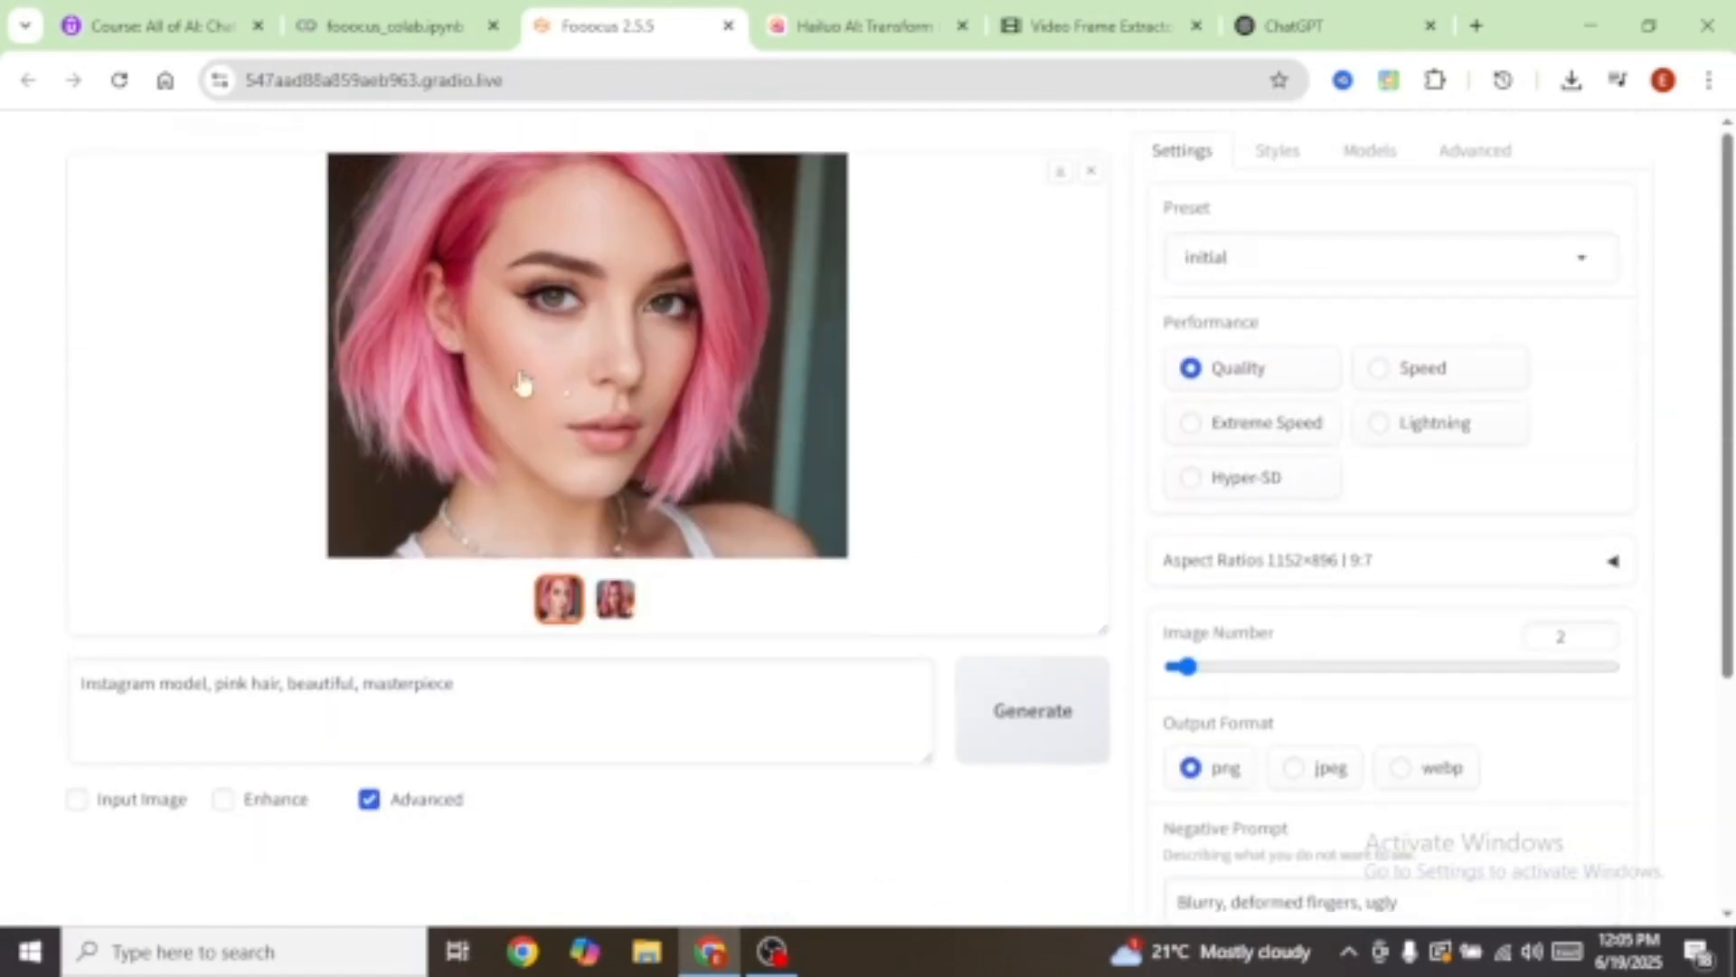
pyautogui.scroll(-4, 1445, 756)
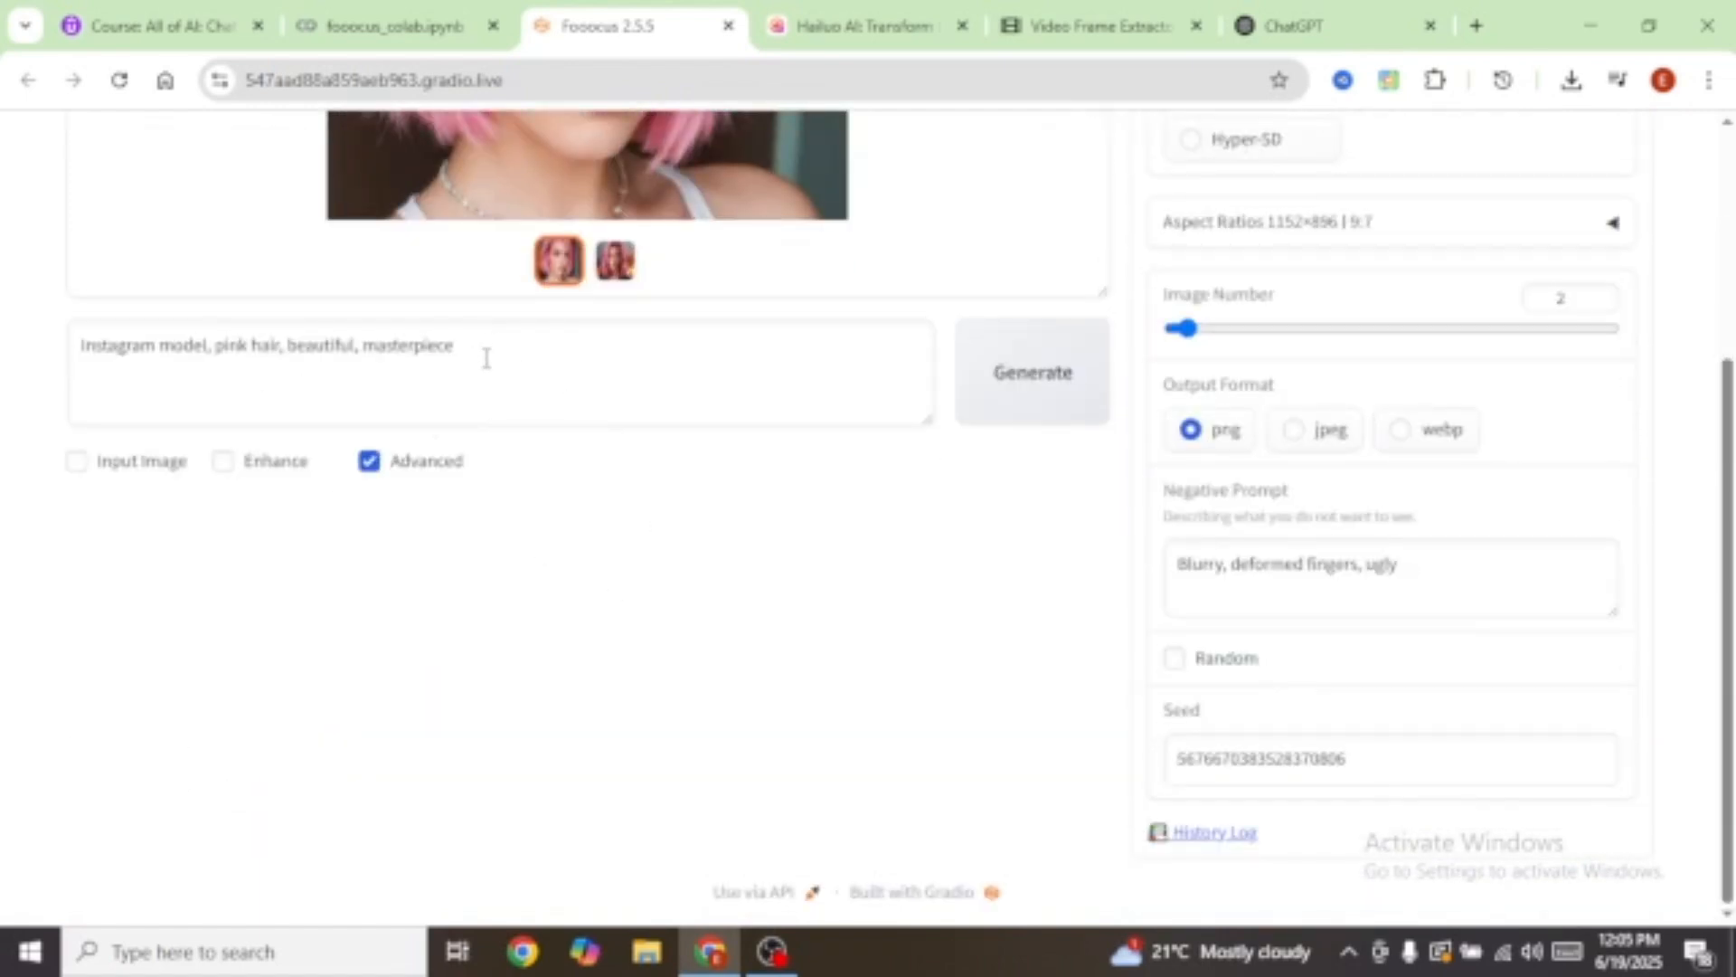
pyautogui.scroll(4, 502, 361)
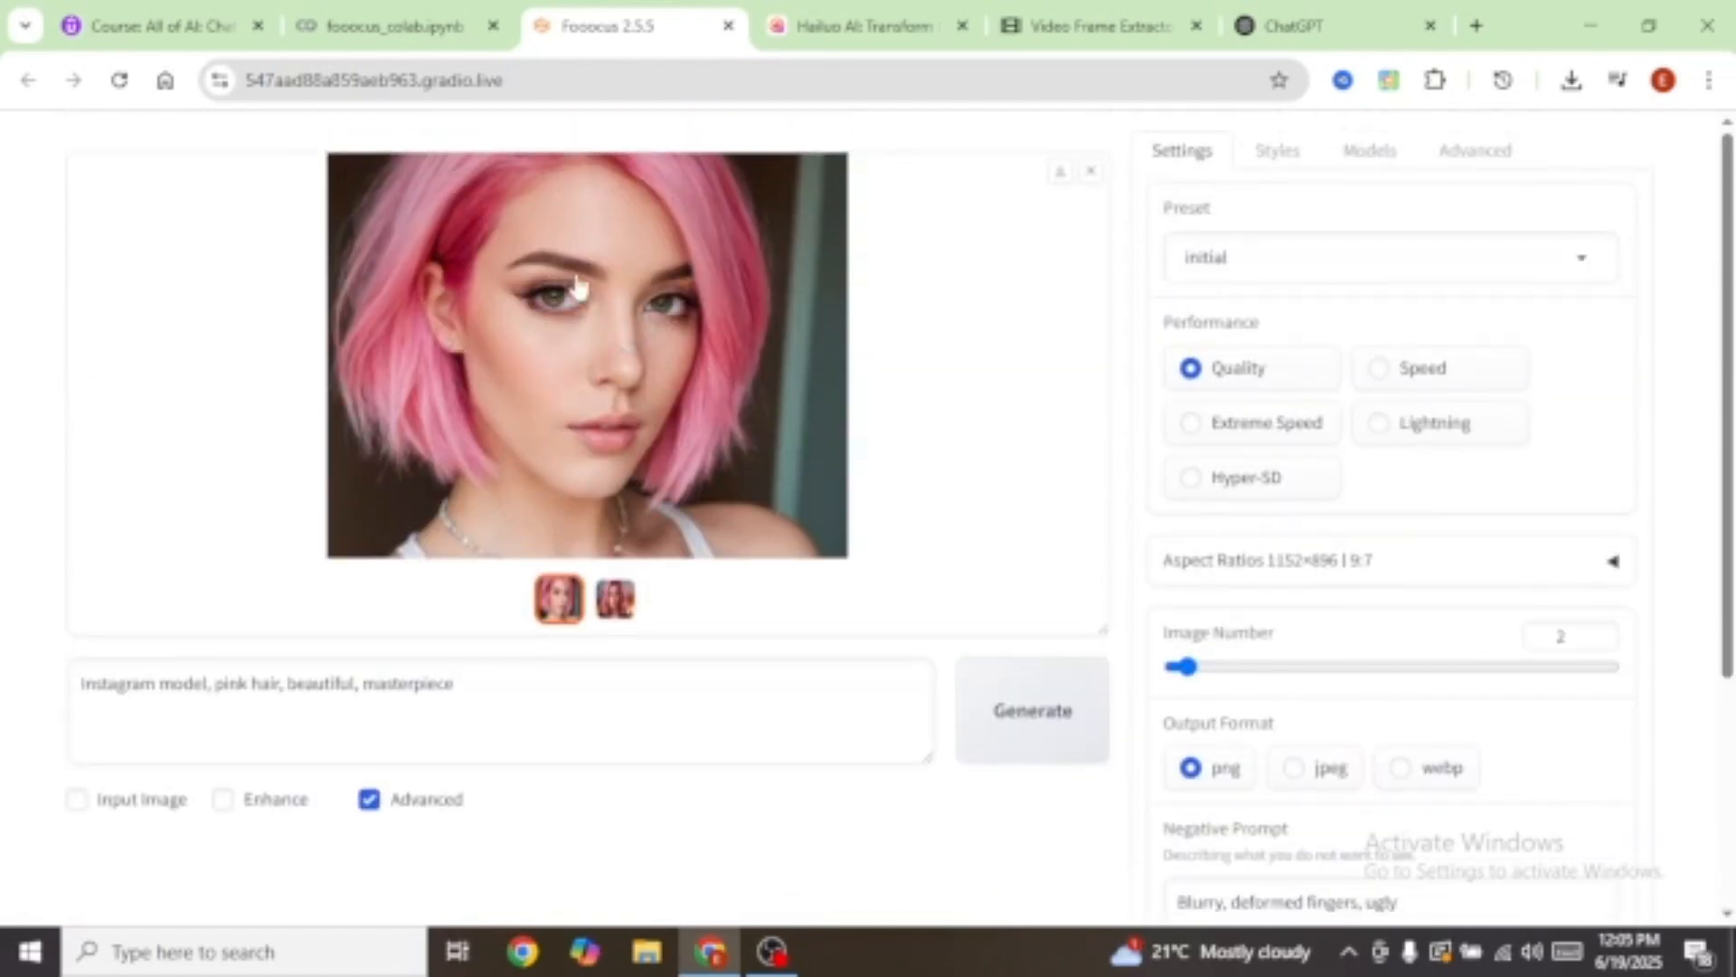
# Step: Append ', wearing a white v-neck top, black pants, in a garden with fruit trees.' to the prompt and generate
pyautogui.click(467, 688)
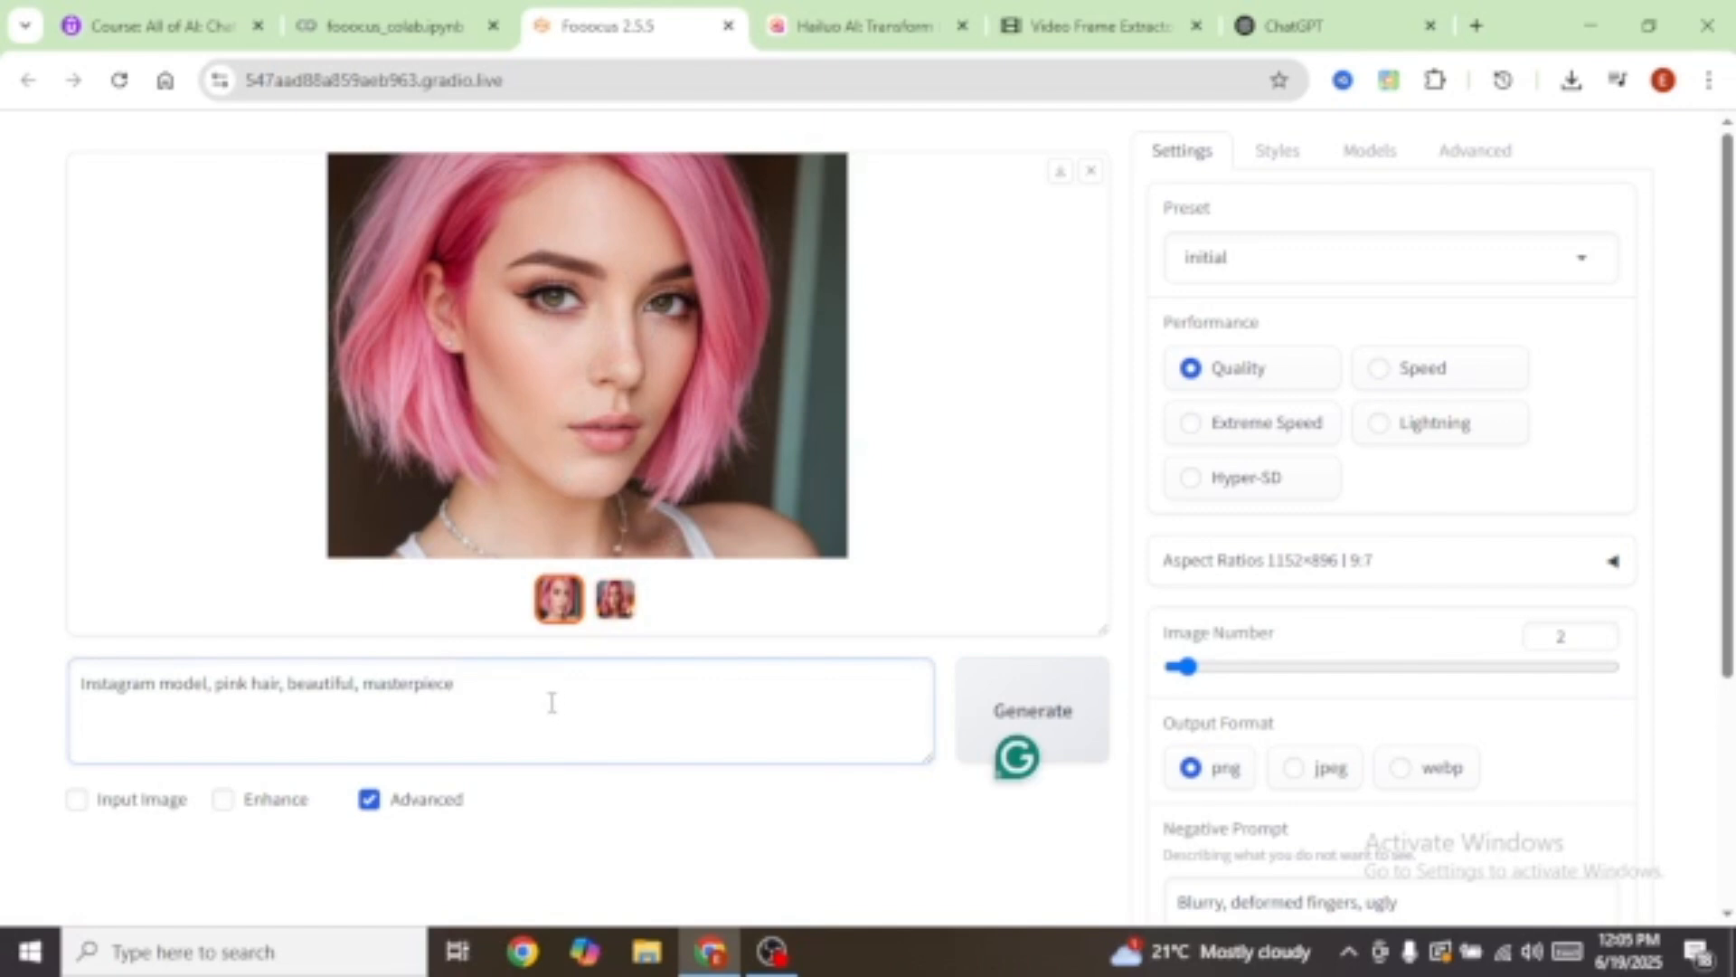
pyautogui.write(',')
pyautogui.write('wearing a while v-neck top,black pants,in a garden with fruit trees.')
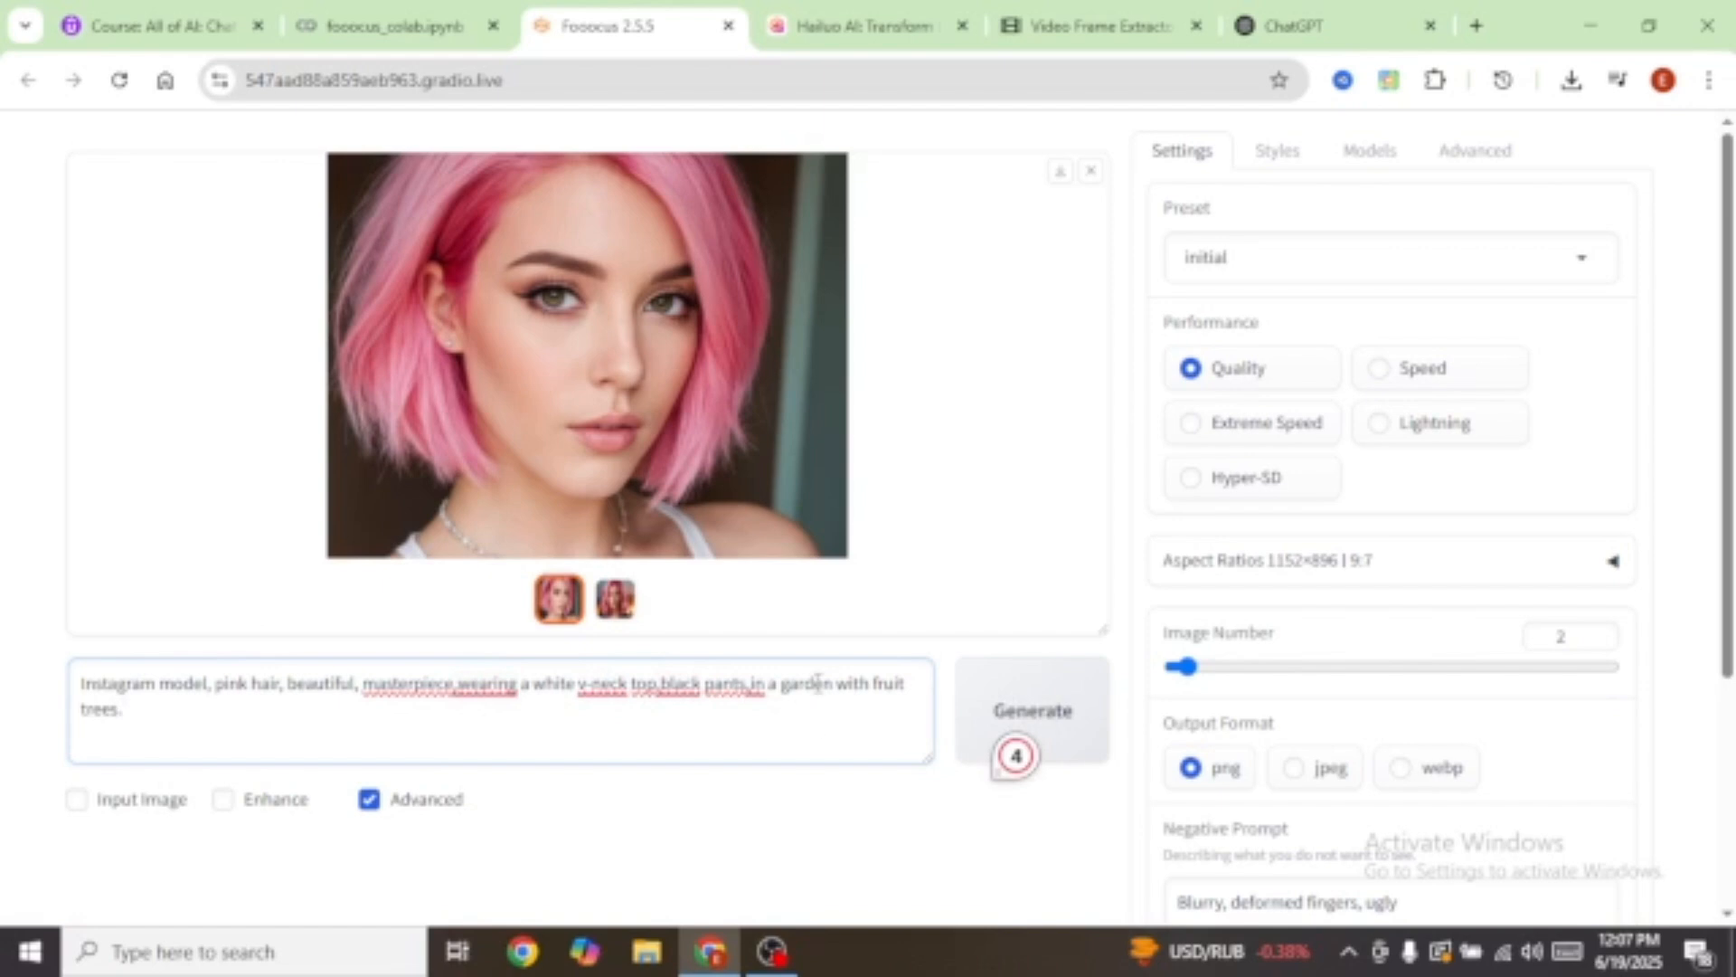
pyautogui.click(1097, 724)
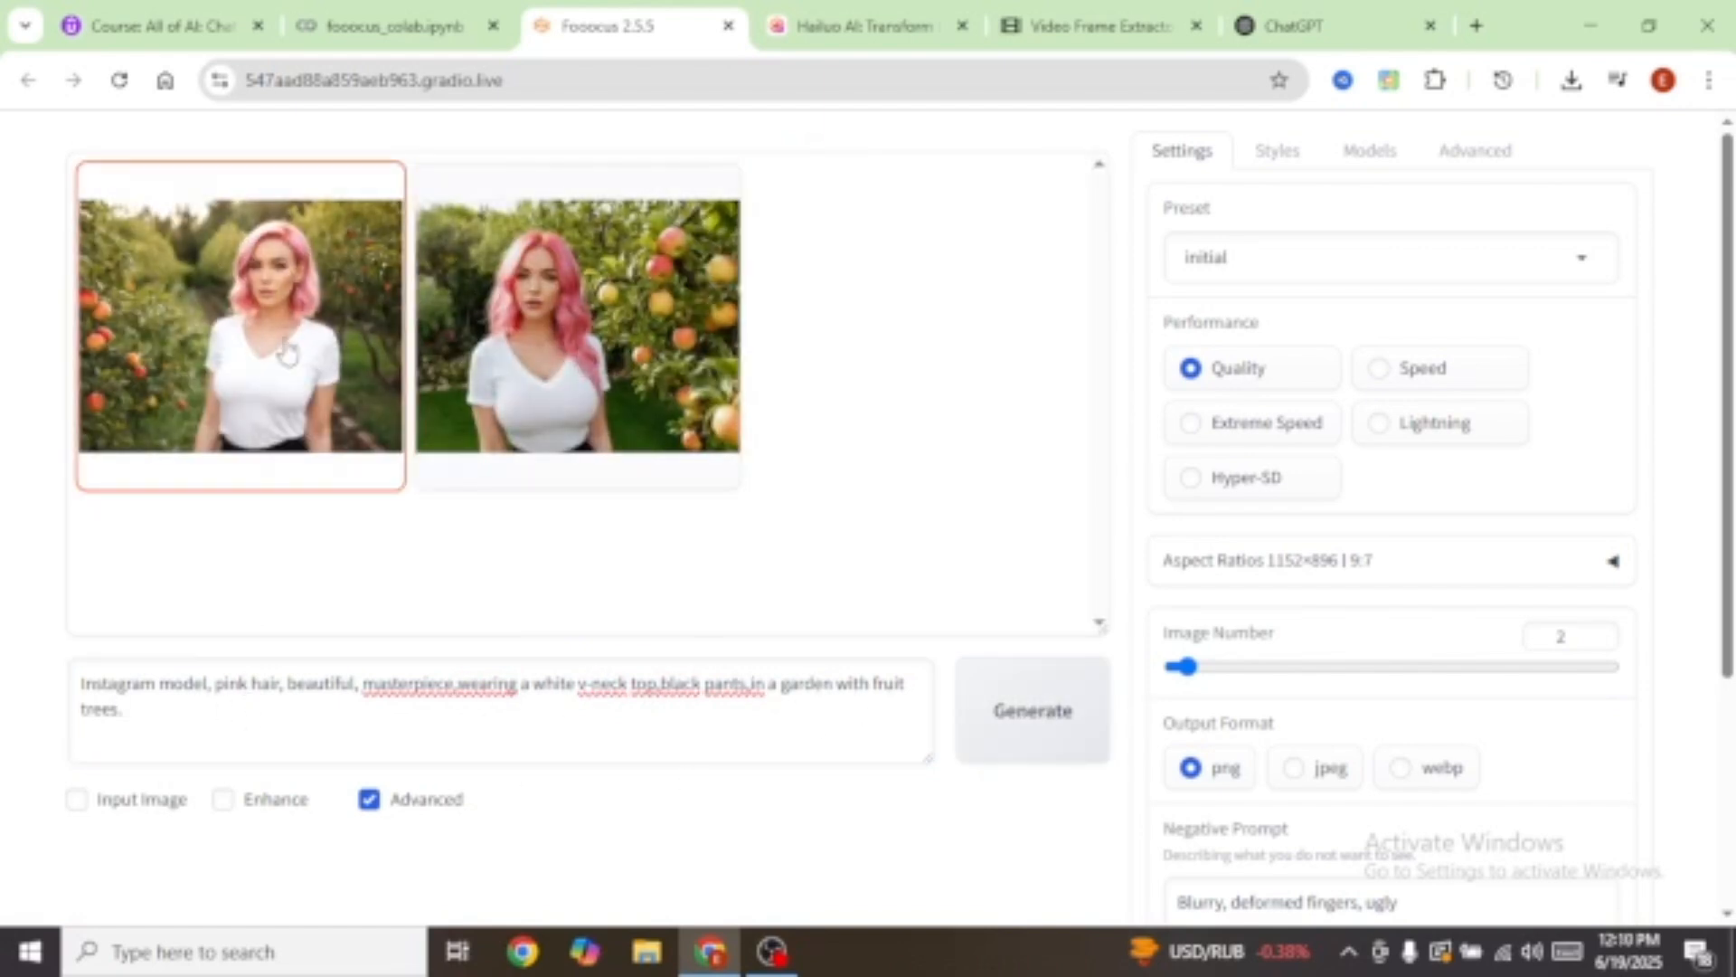
# Step: Review both new garden portraits full screen
pyautogui.click(258, 330)
pyautogui.click(611, 317)
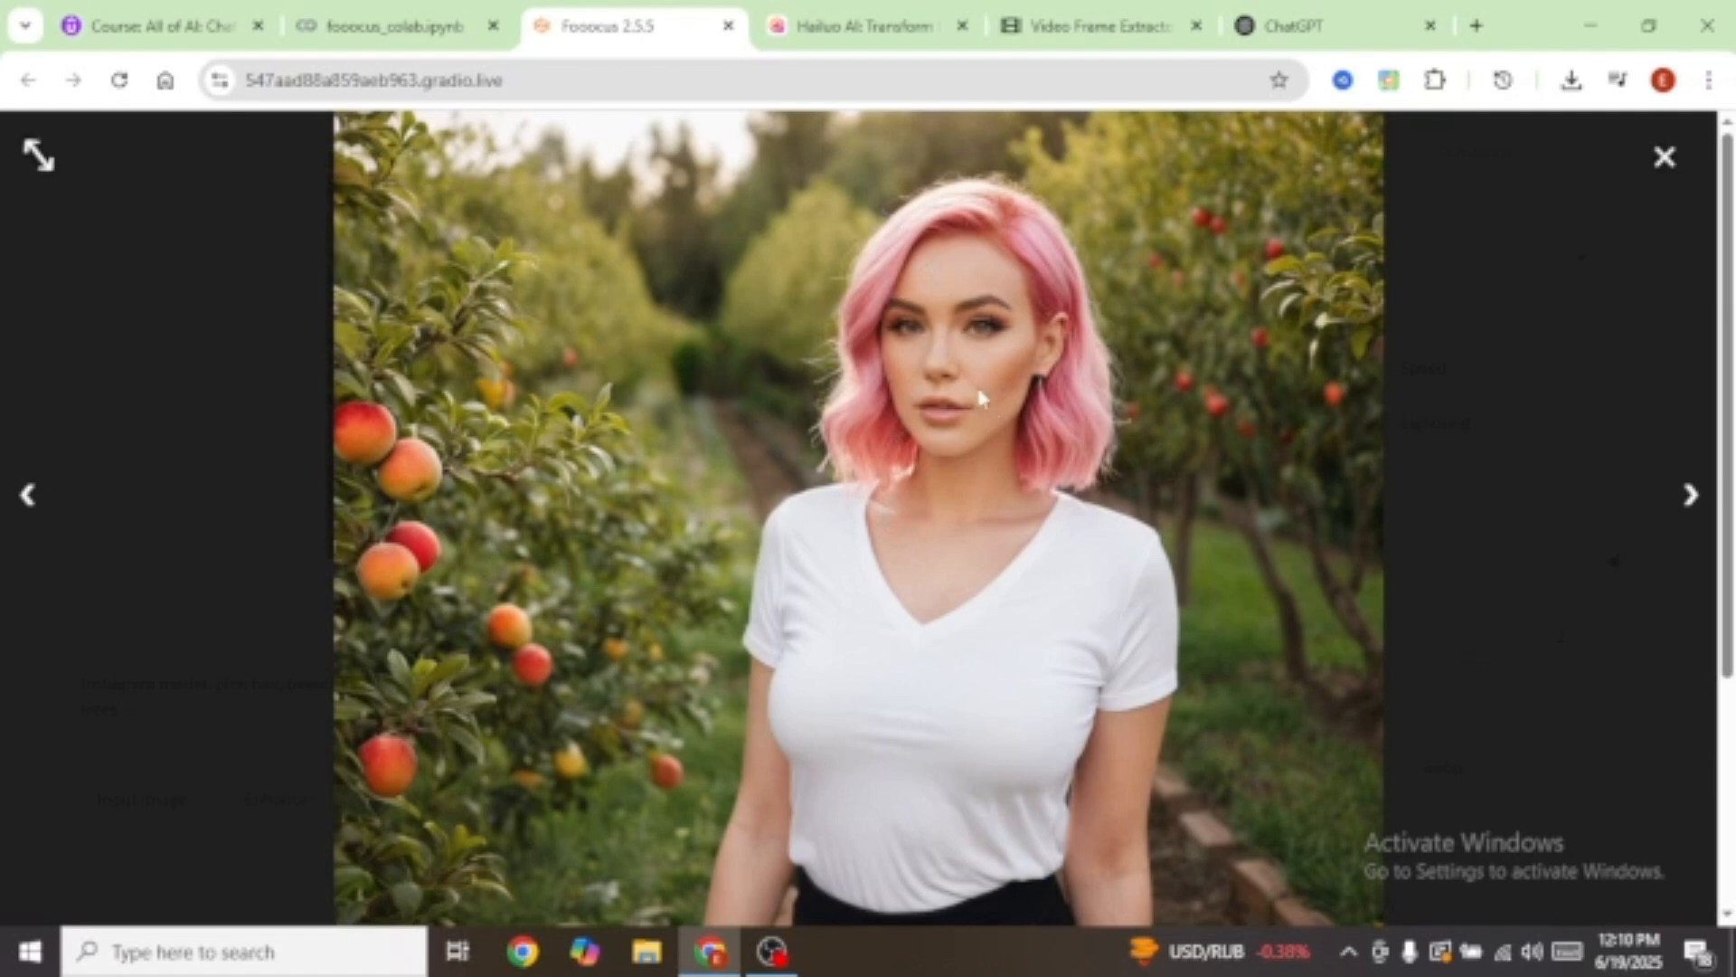
pyautogui.click(1689, 499)
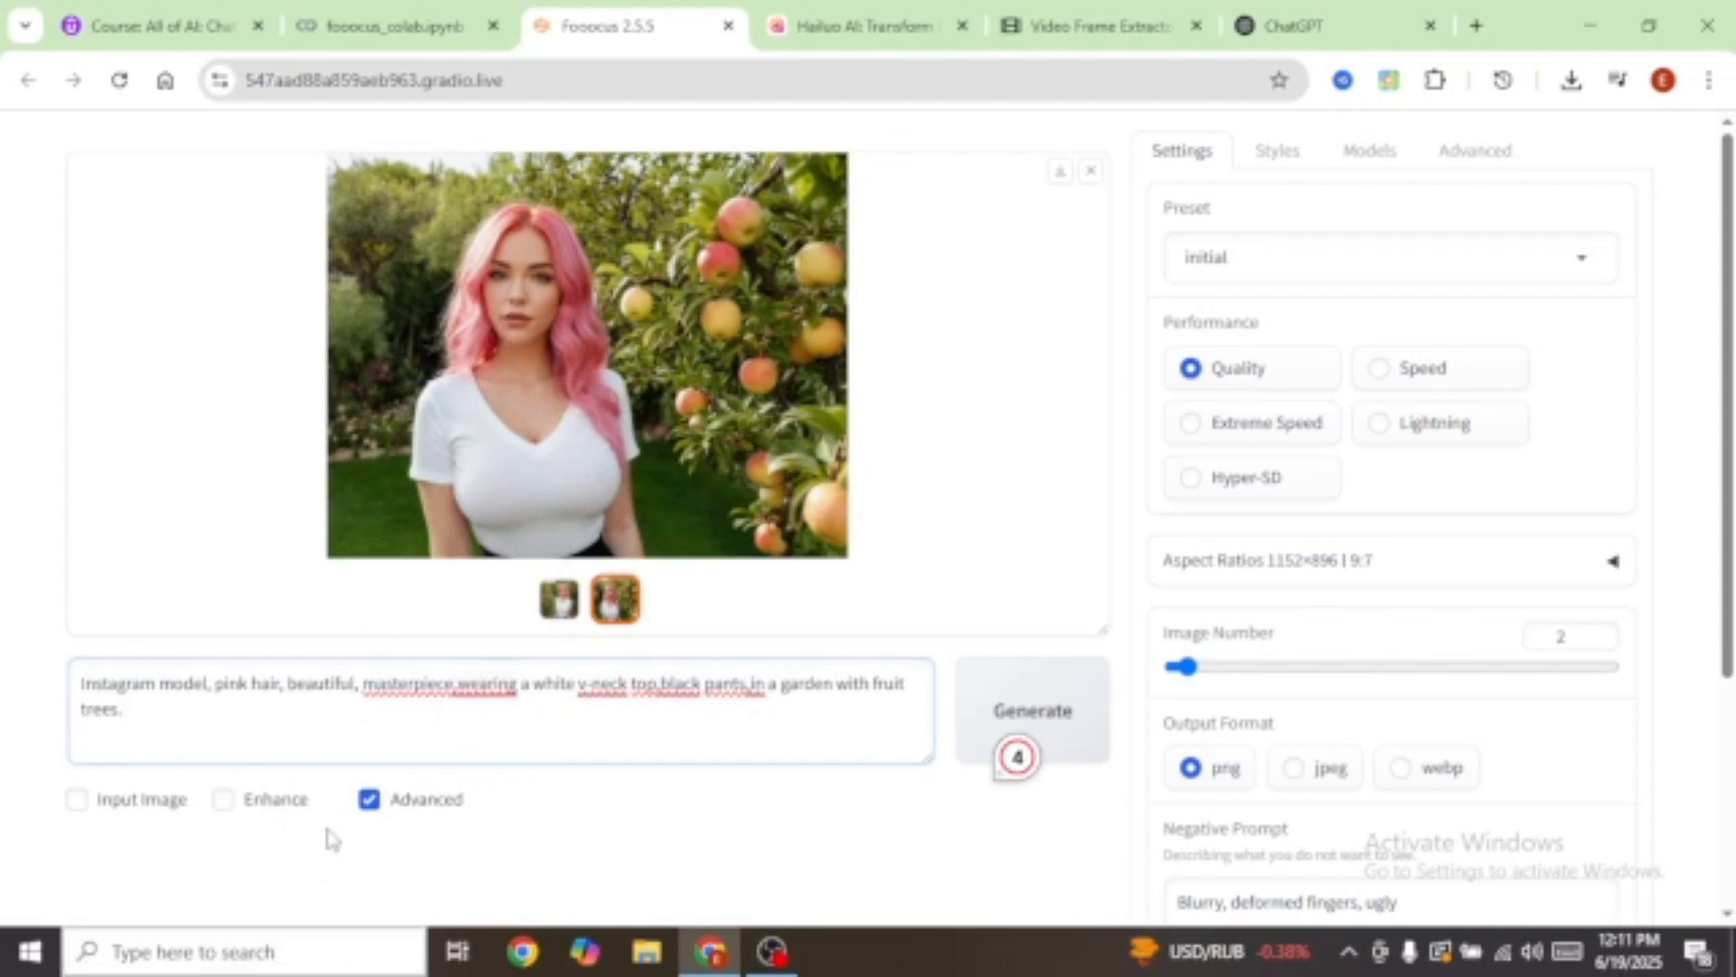
# Step: Add 'with a white fluffy dog' to the prompt and generate two new images
pyautogui.write(',')
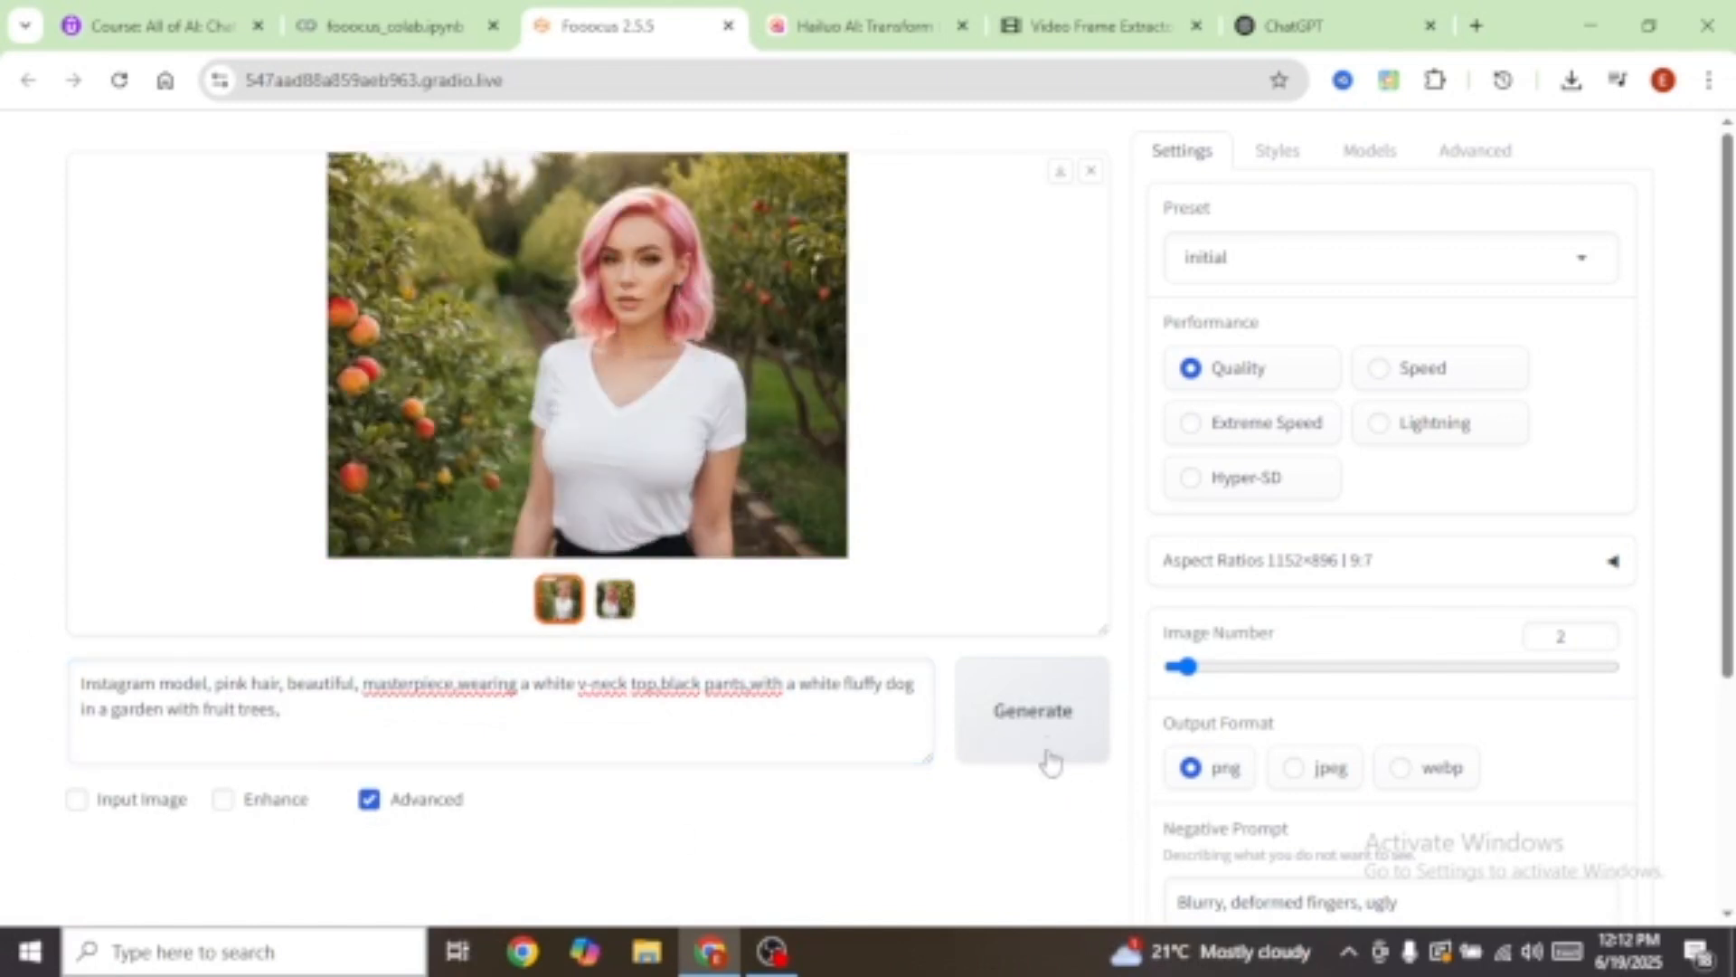
pyautogui.click(1040, 721)
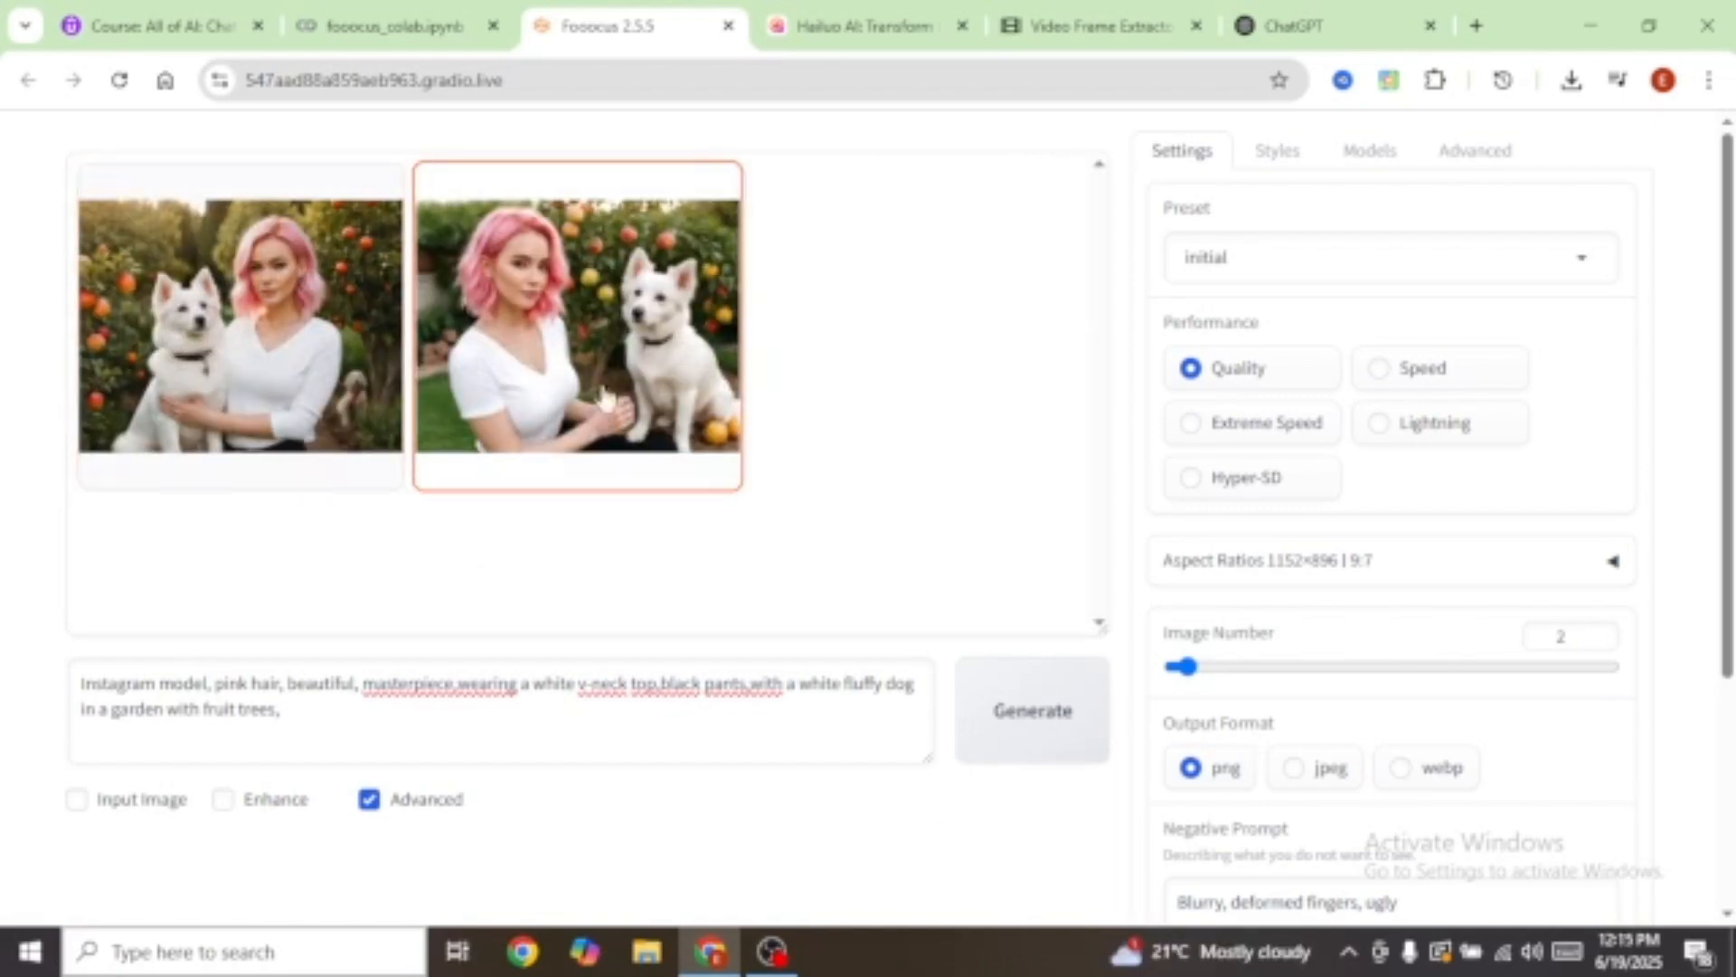
pyautogui.click(237, 337)
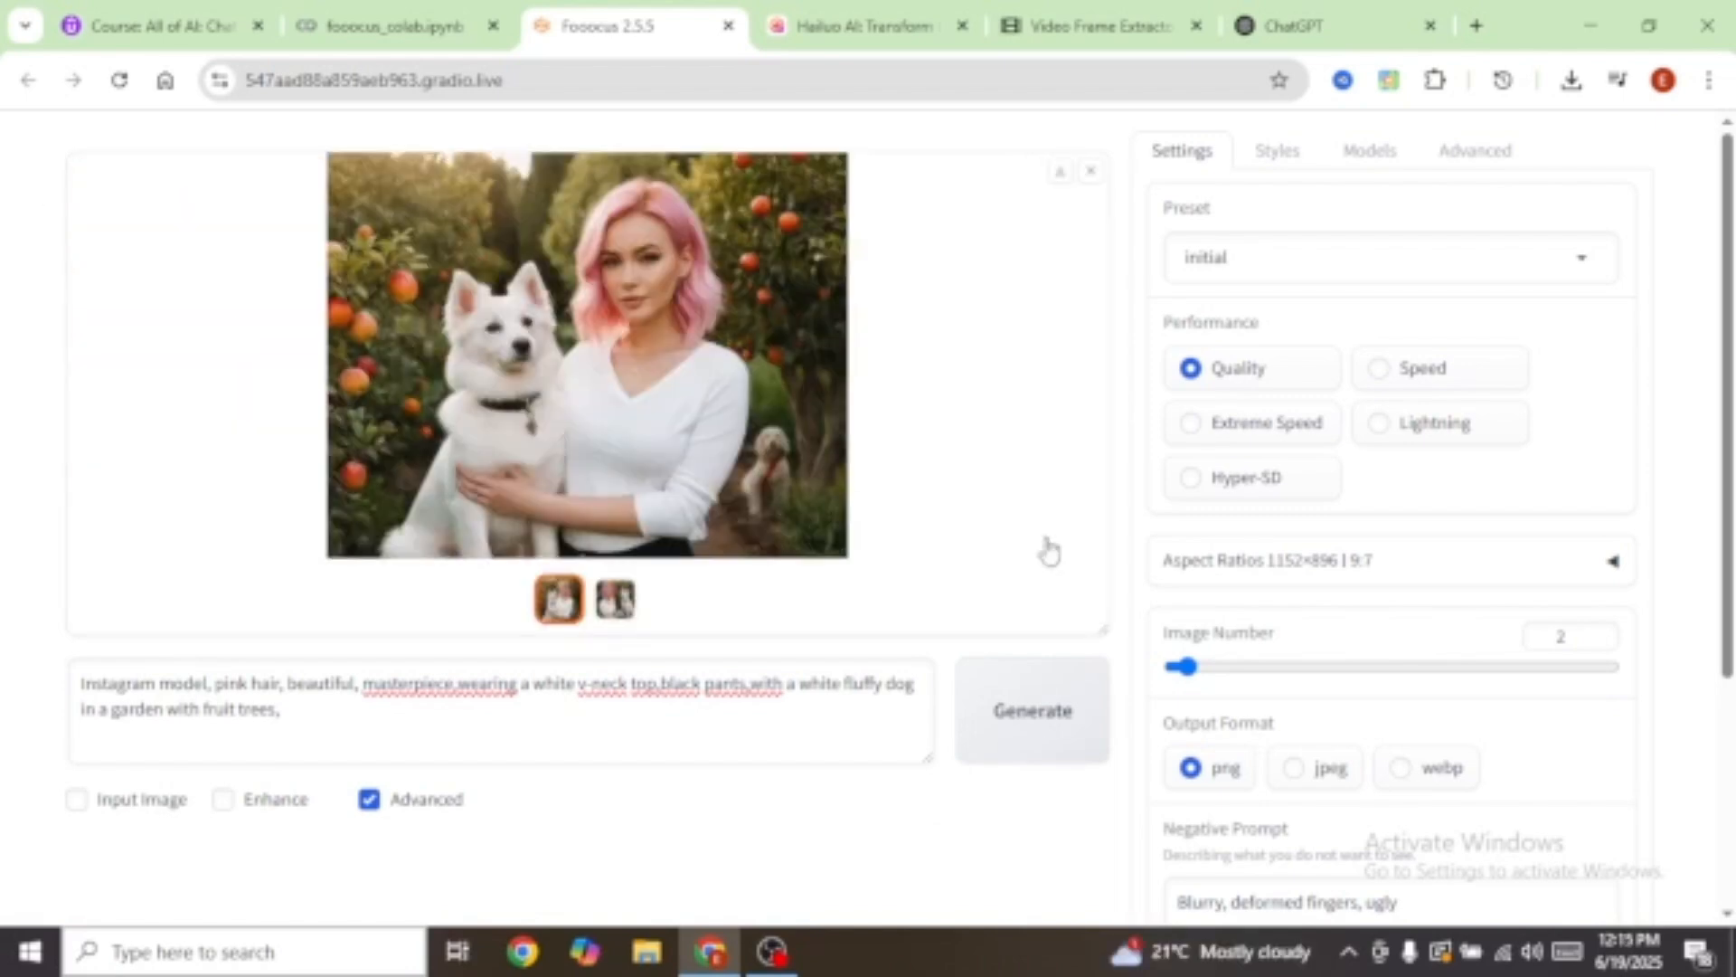
# Step: Browse both dog portraits full screen, then close the viewer
pyautogui.click(588, 338)
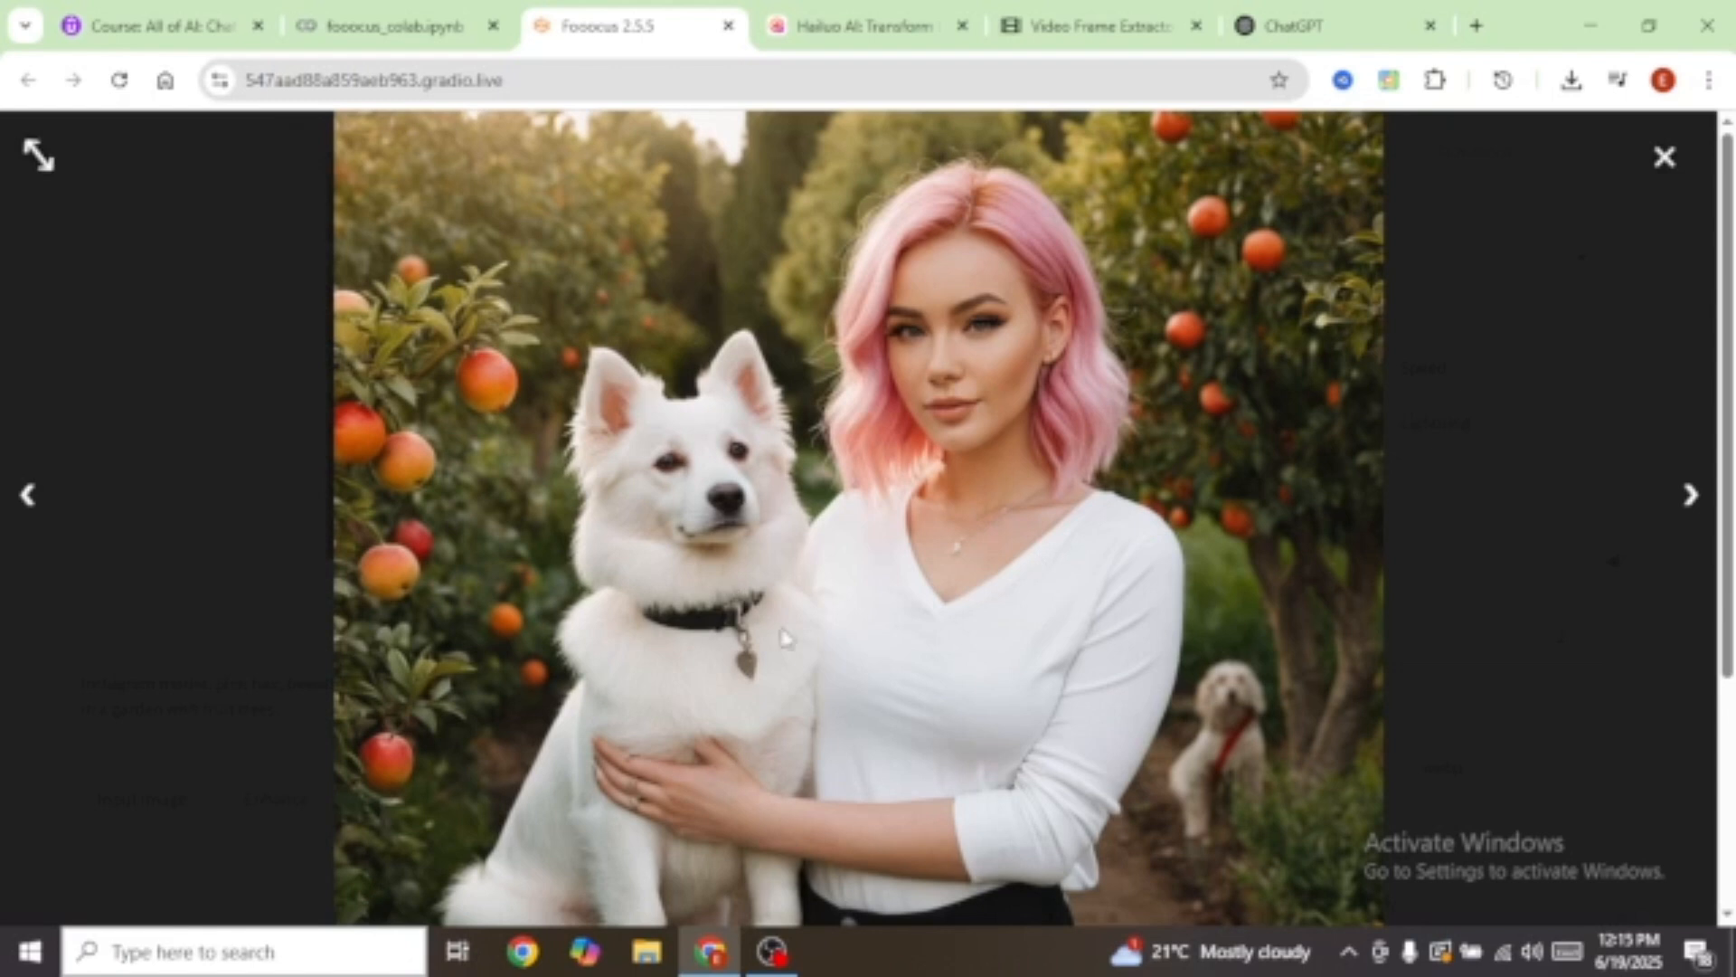
pyautogui.click(1688, 513)
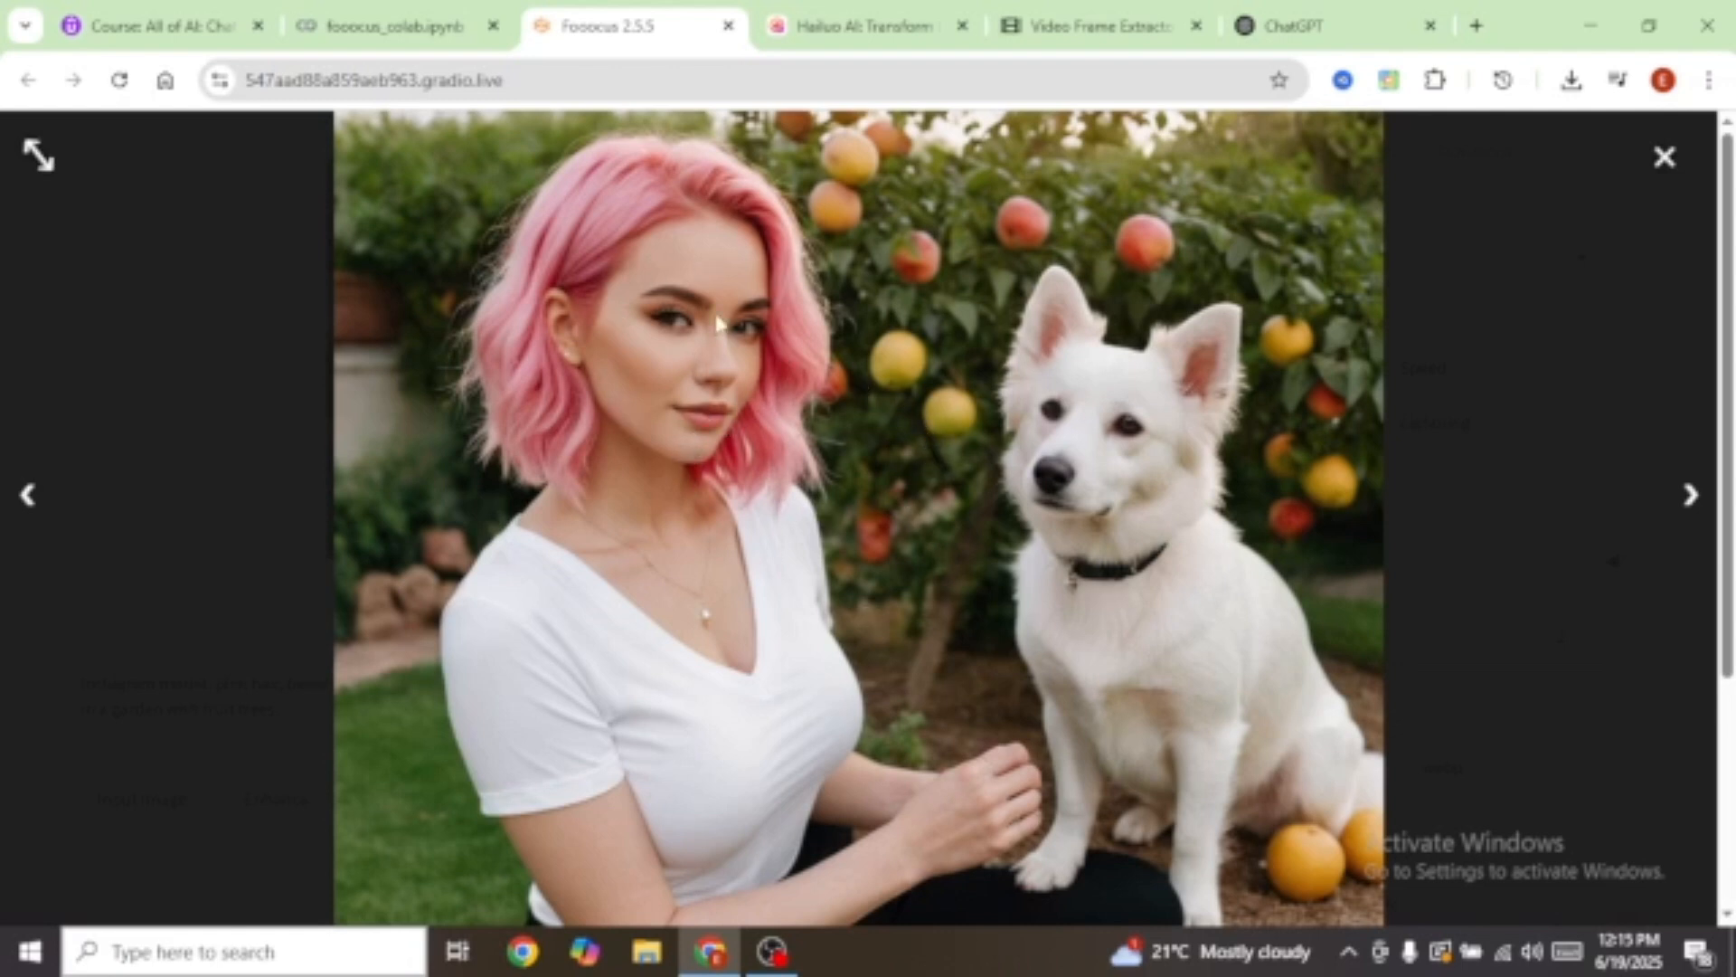
pyautogui.click(29, 494)
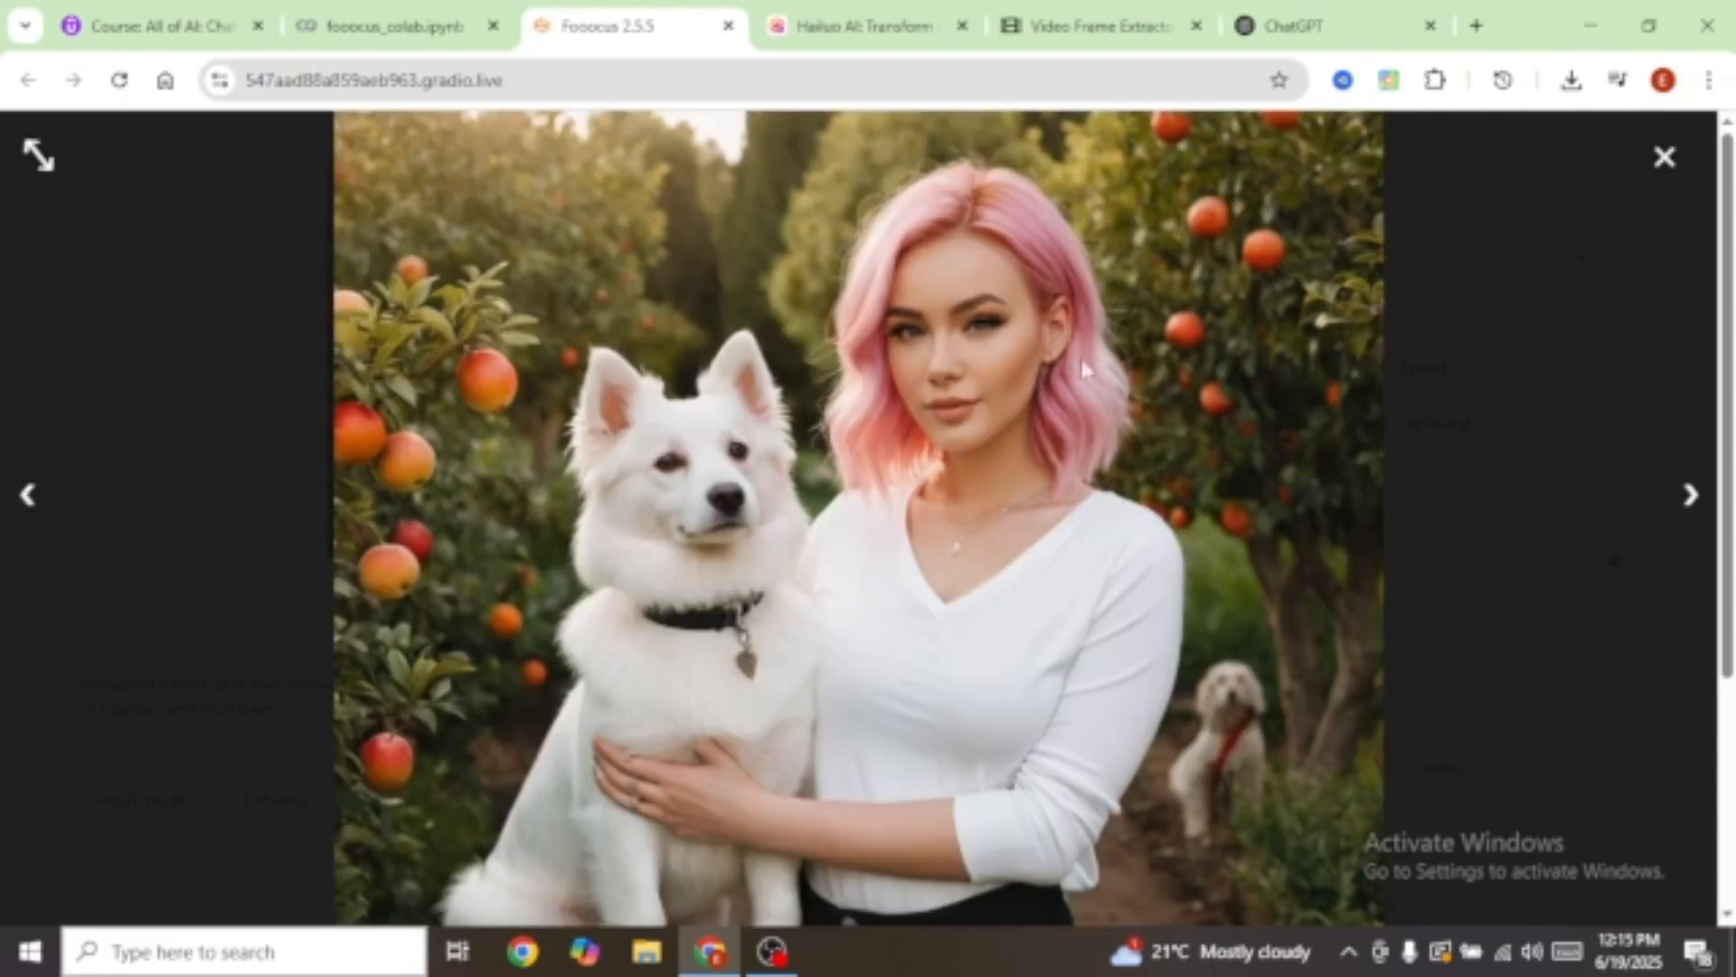
pyautogui.click(1697, 426)
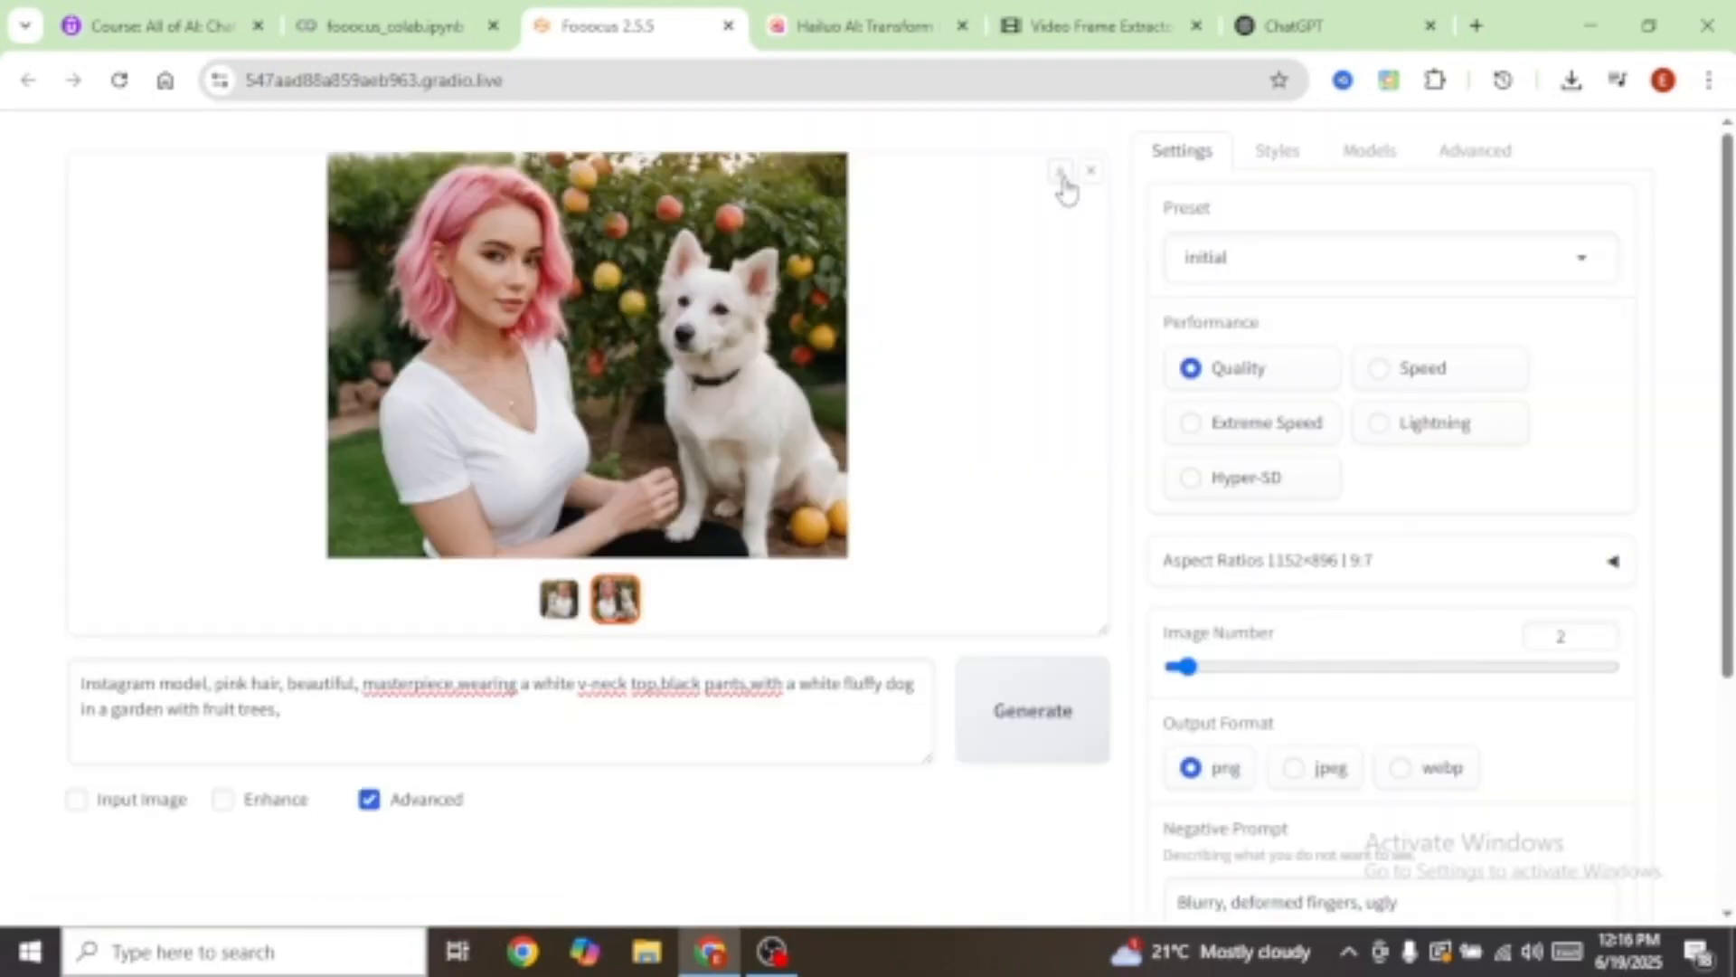
# Step: Add the SAI 3D Model style, generate a 3D character version, and view the next image
pyautogui.click(1274, 161)
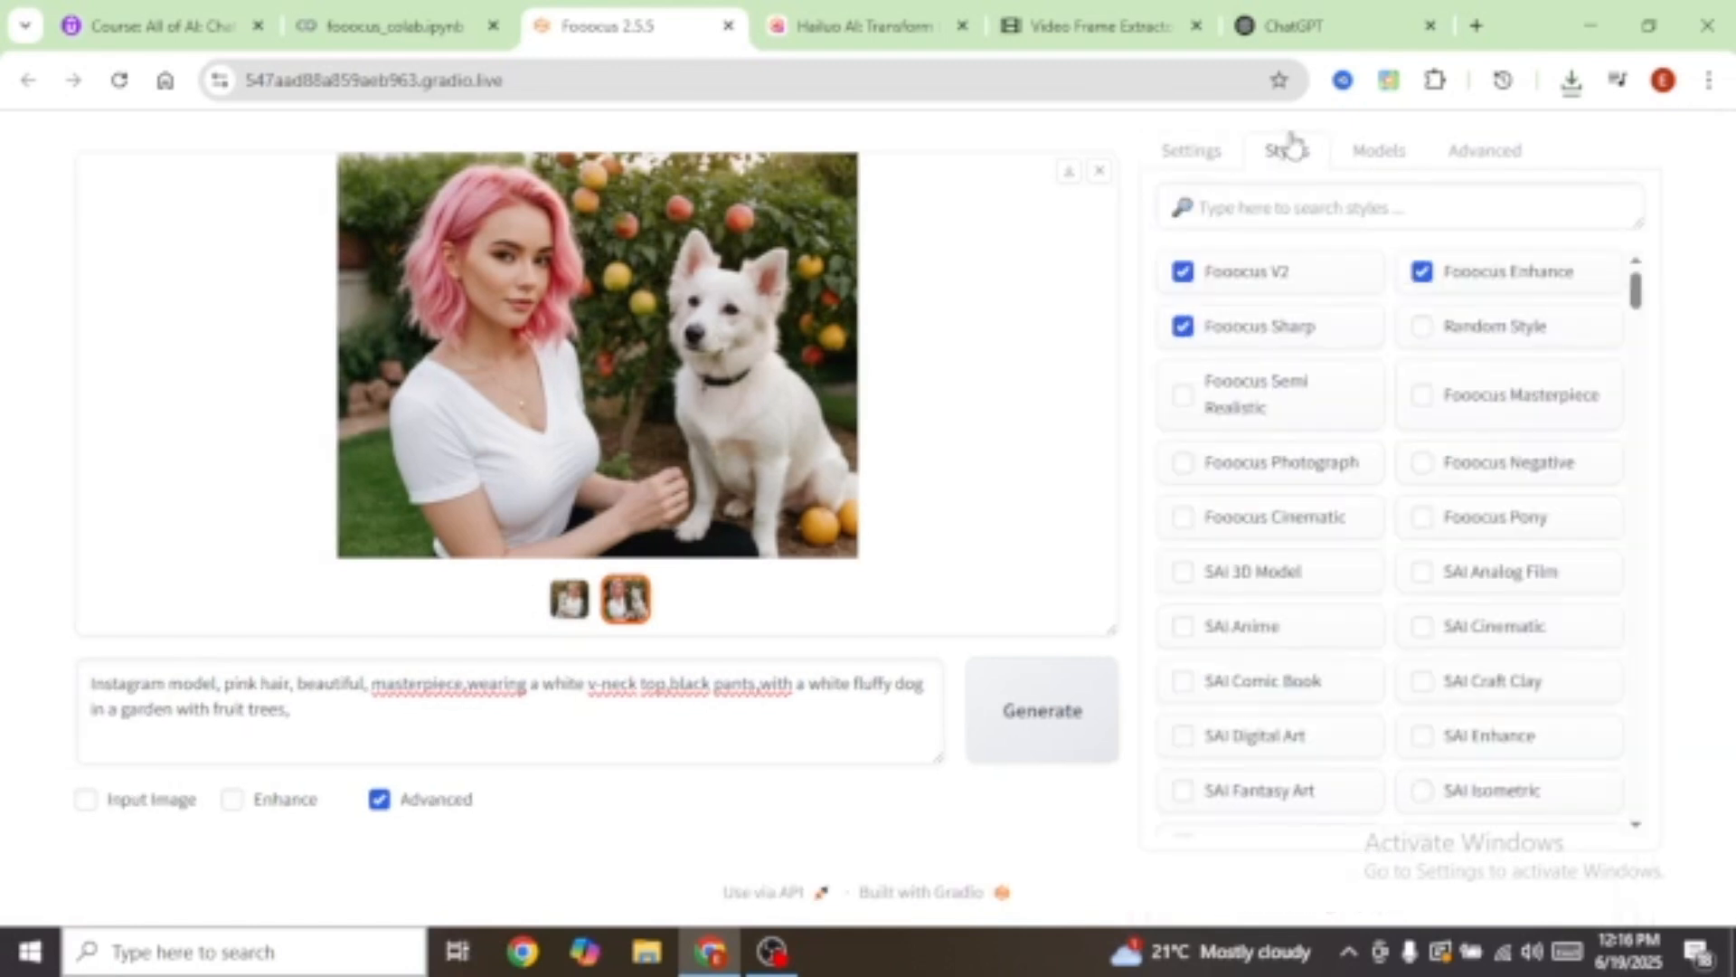
pyautogui.click(1185, 577)
pyautogui.scroll(-20, 1266, 597)
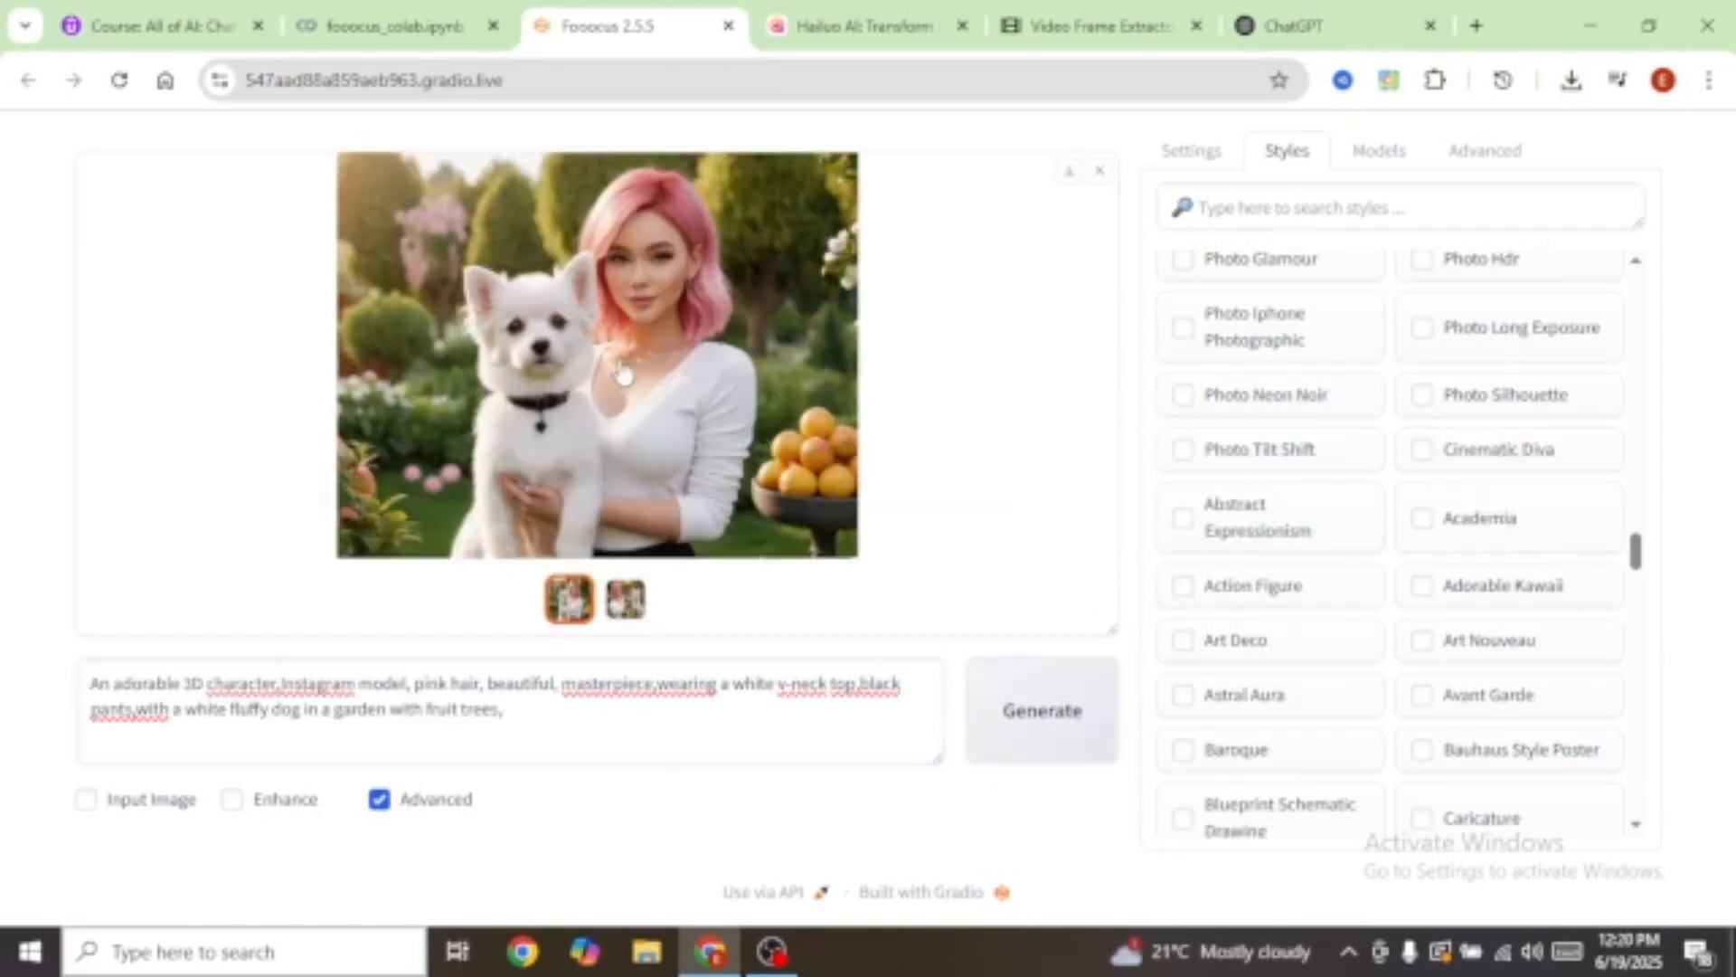
pyautogui.click(669, 385)
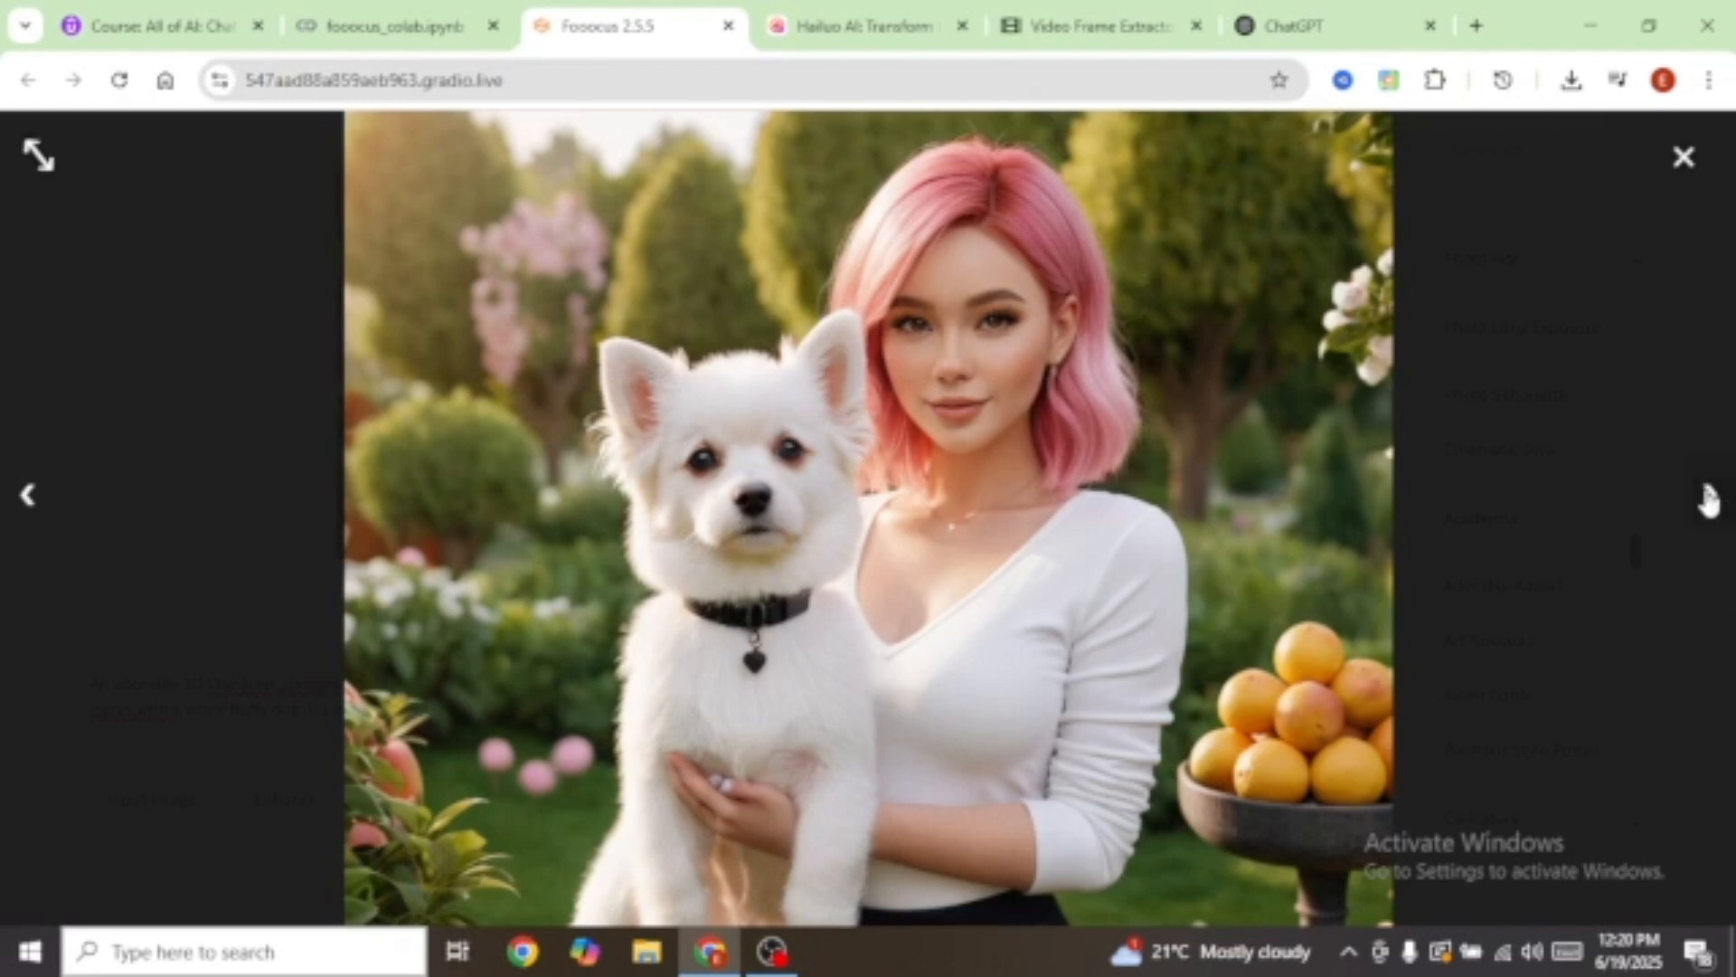
pyautogui.click(1708, 495)
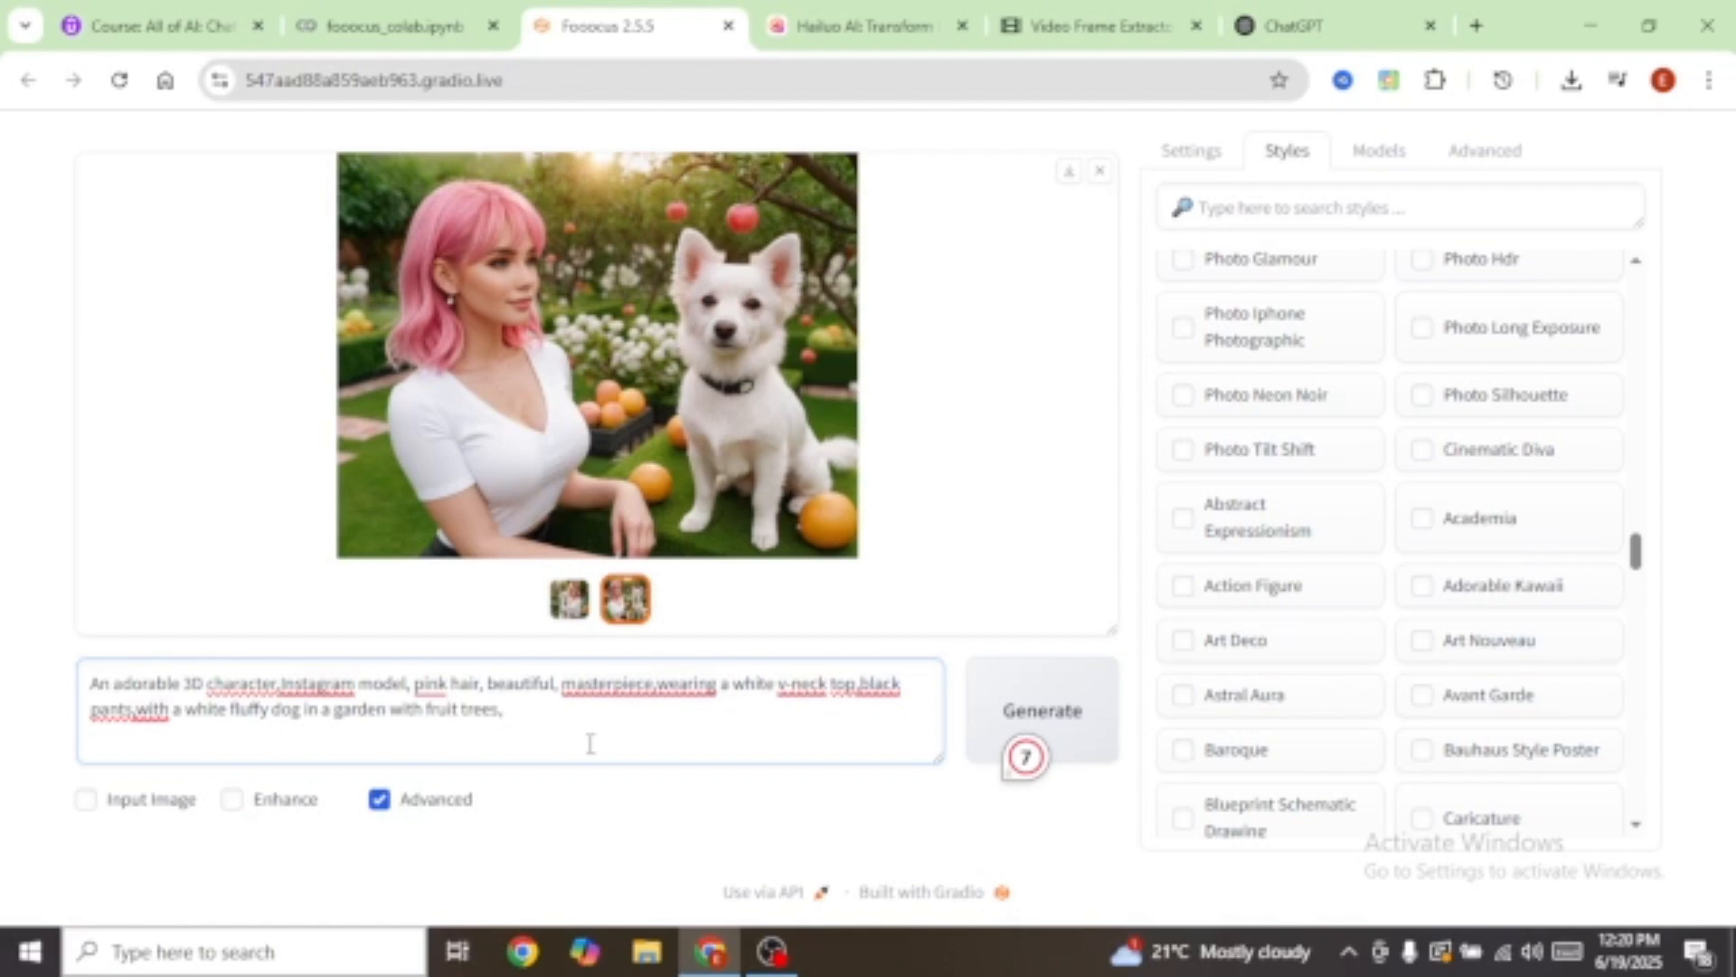
# Step: Add 'visible hands' to the prompt and review the new images full screen
pyautogui.write('visible hands.')
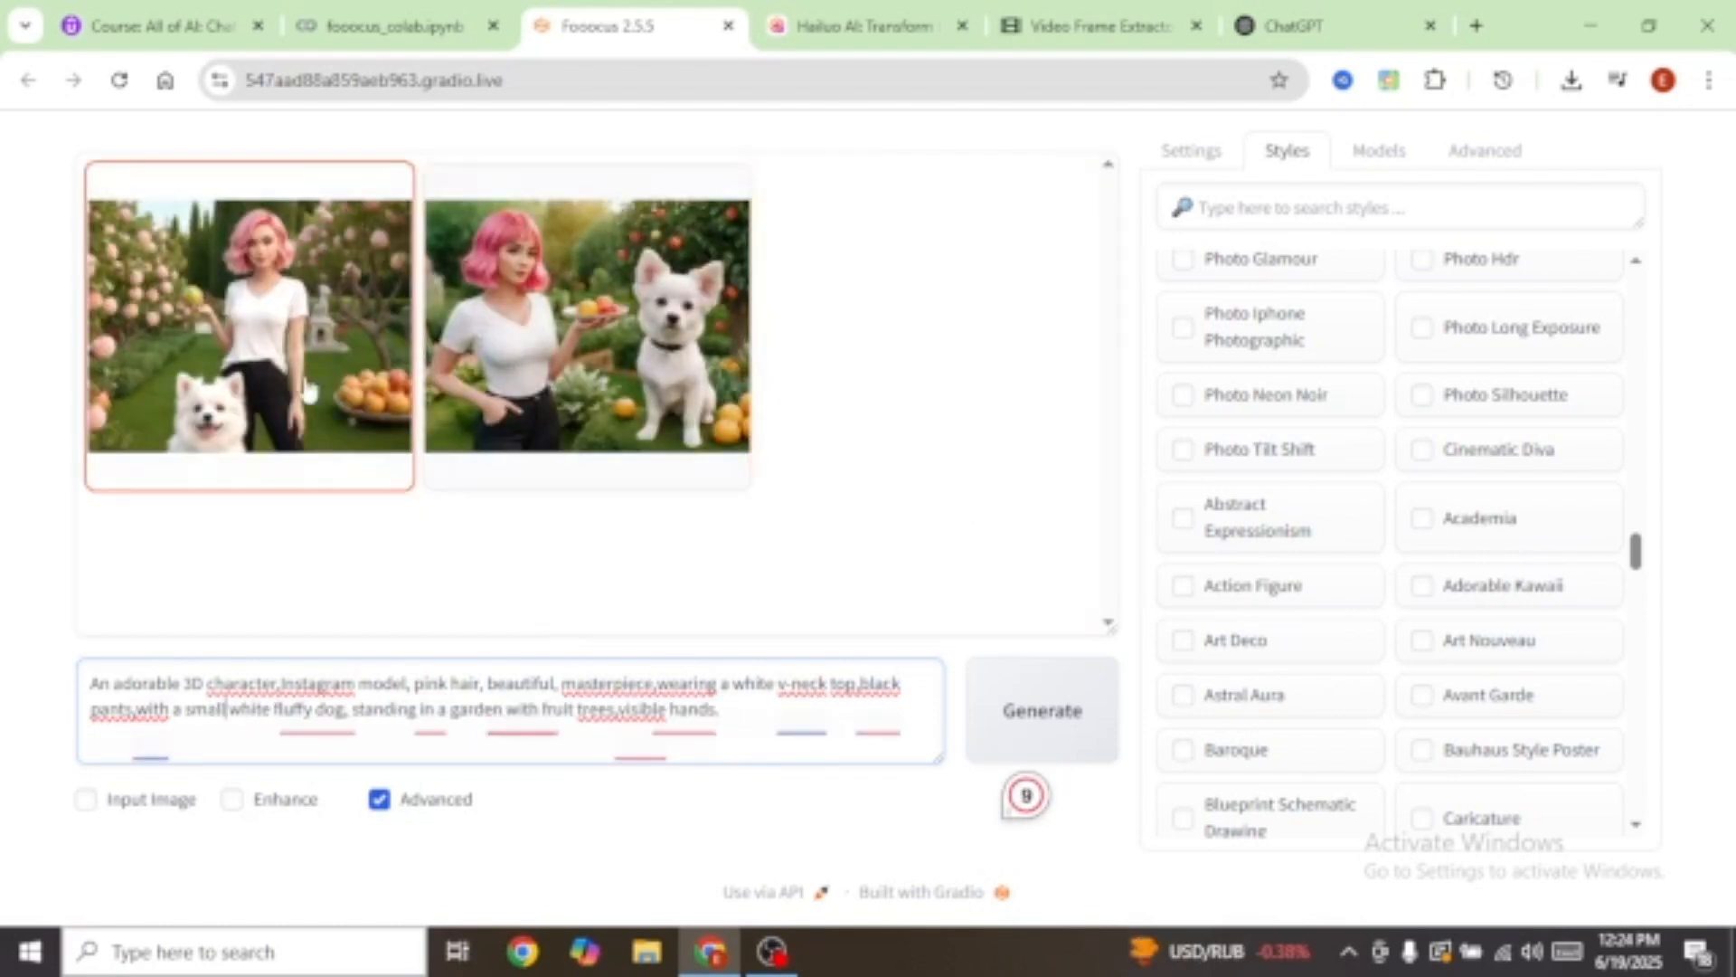
pyautogui.click(206, 347)
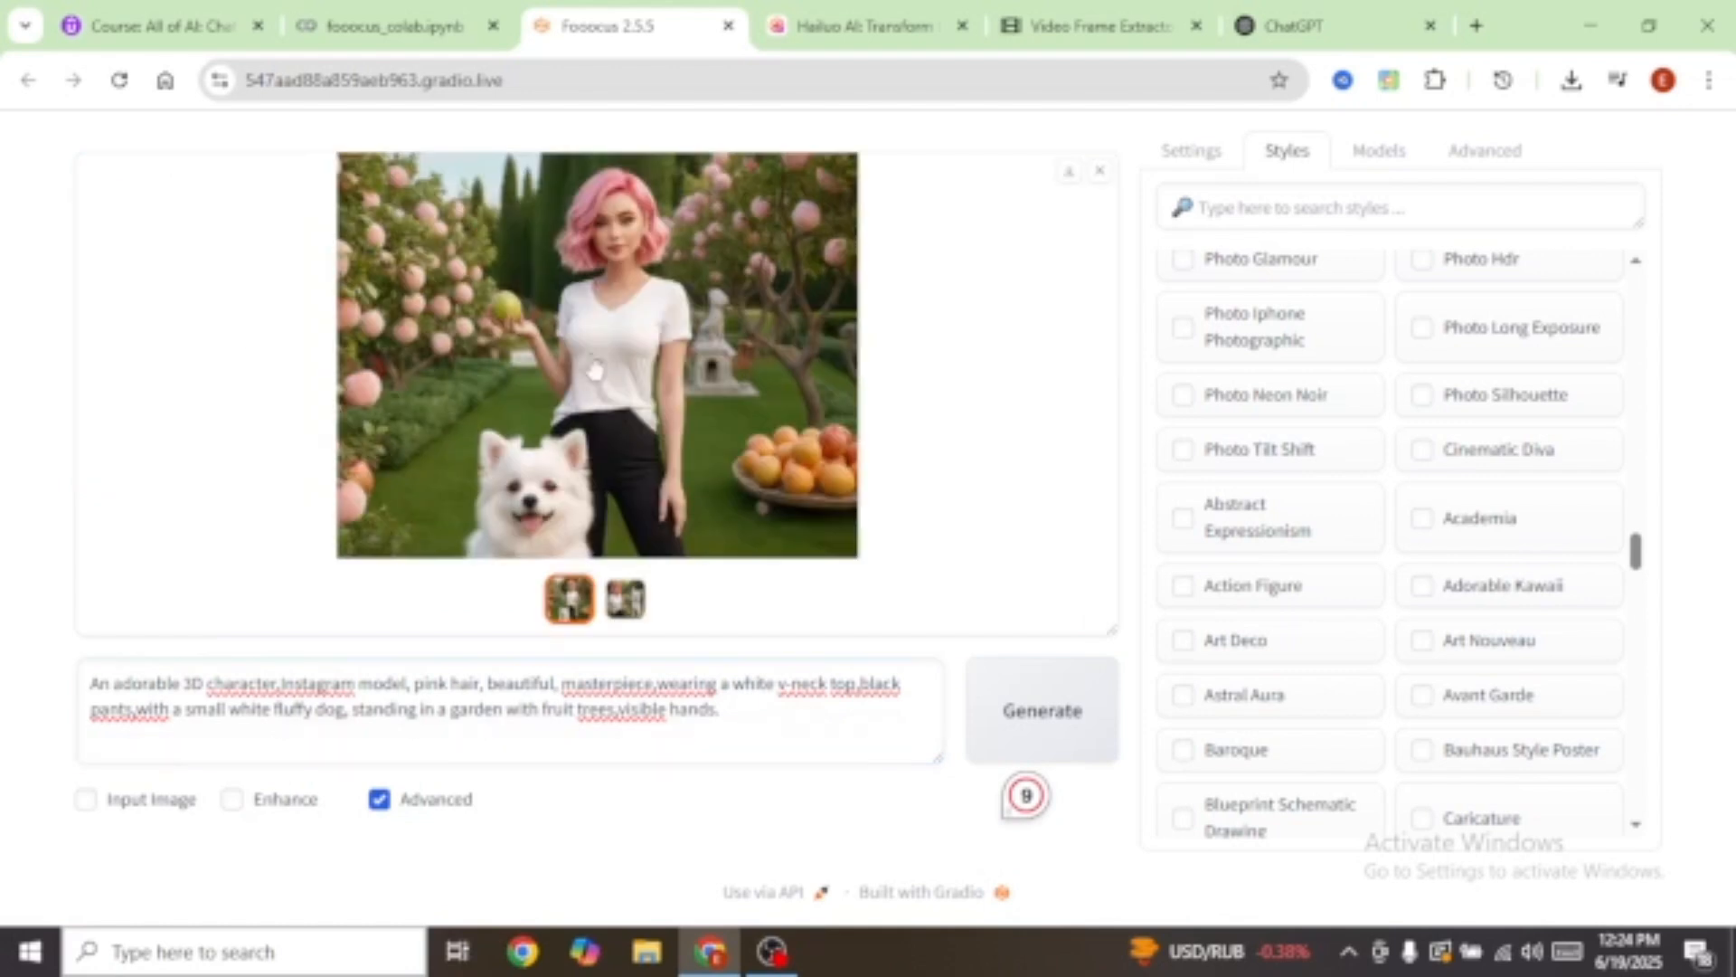
pyautogui.click(603, 342)
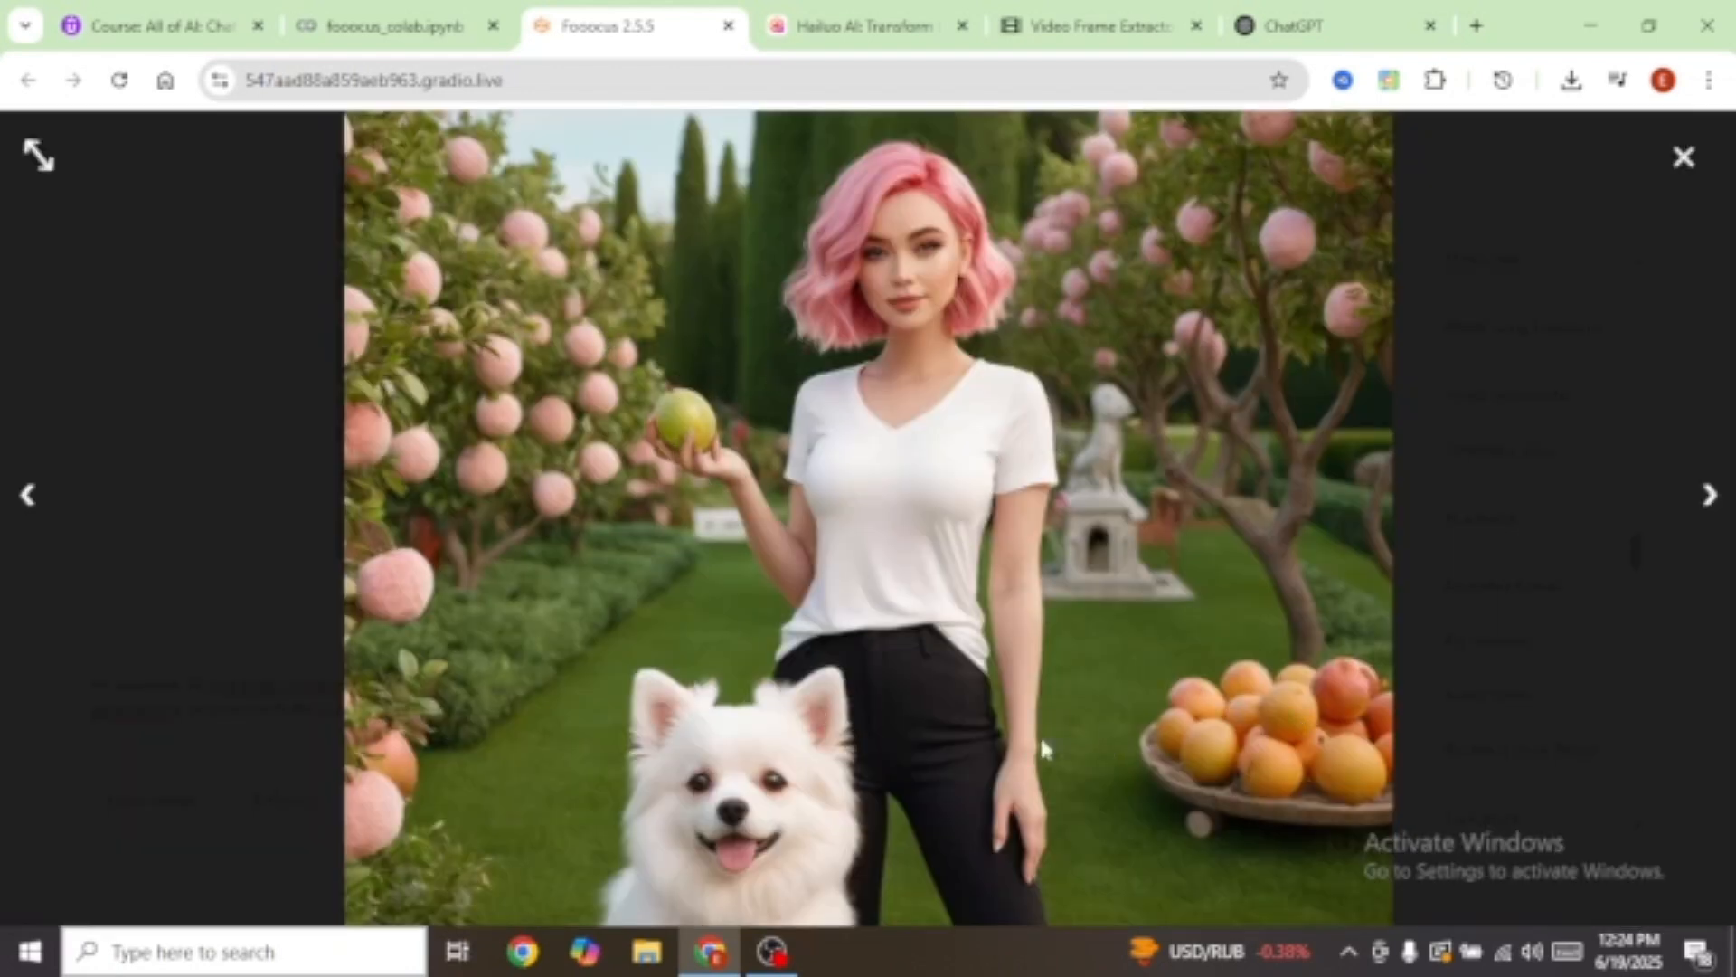
pyautogui.click(1708, 494)
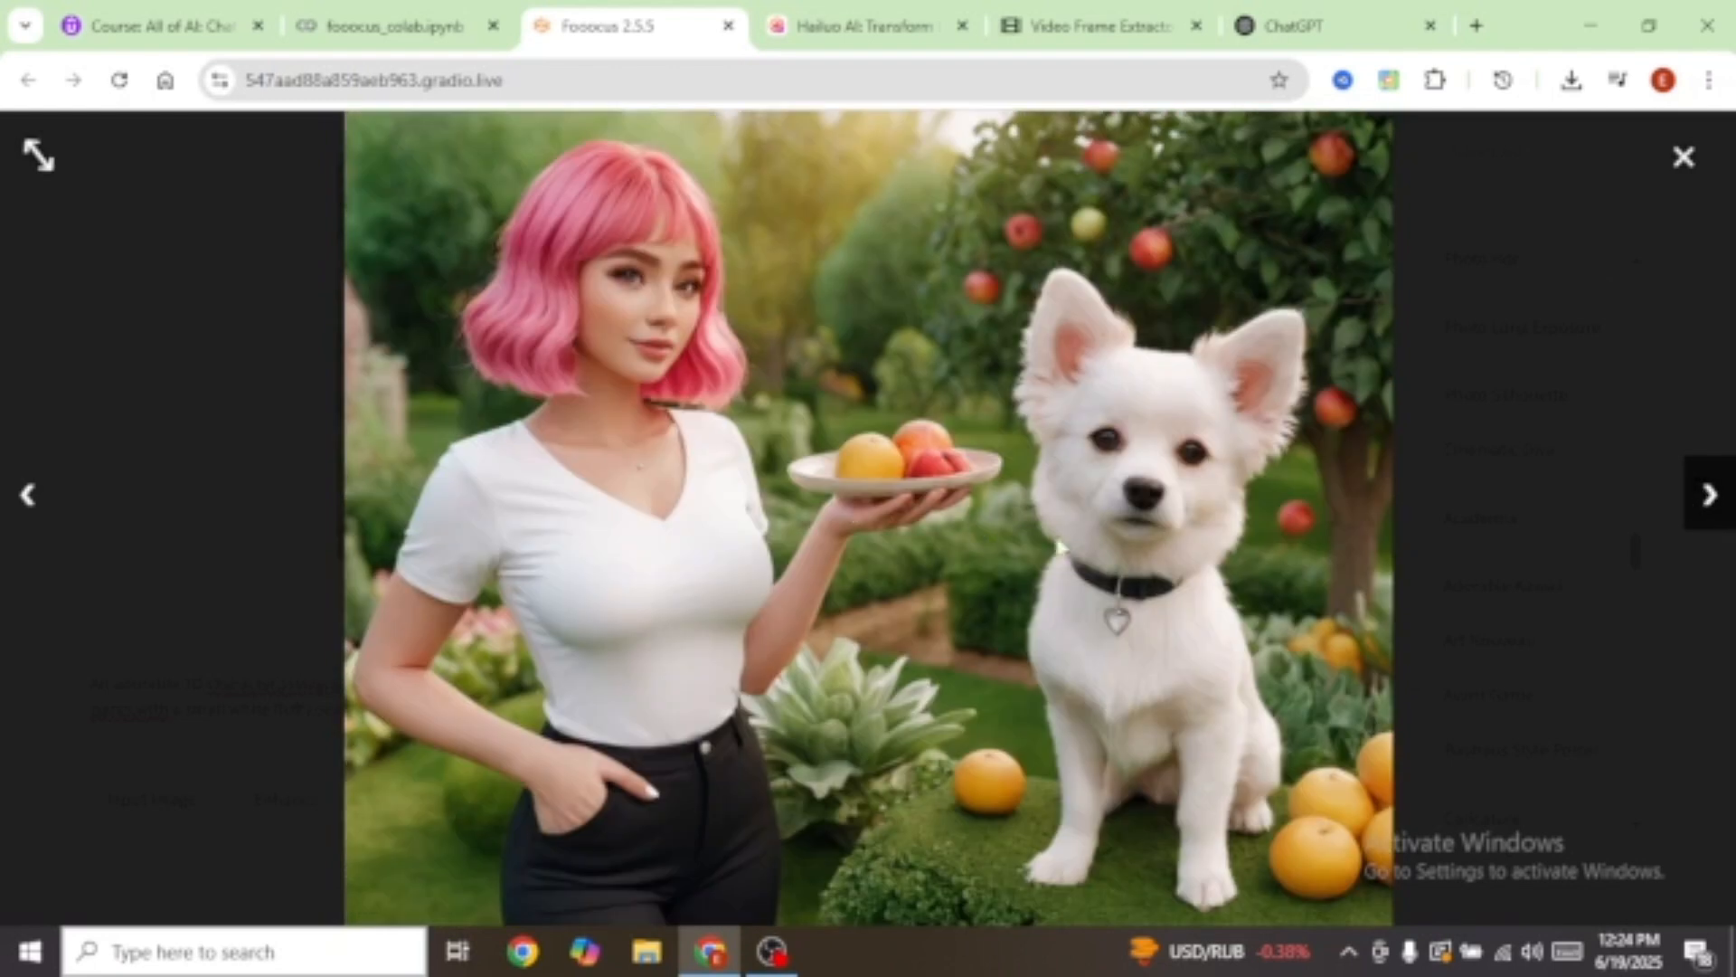
# Step: Close the image viewer, return to the prompt, and switch to the Hailuo AI tab
pyautogui.click(906, 651)
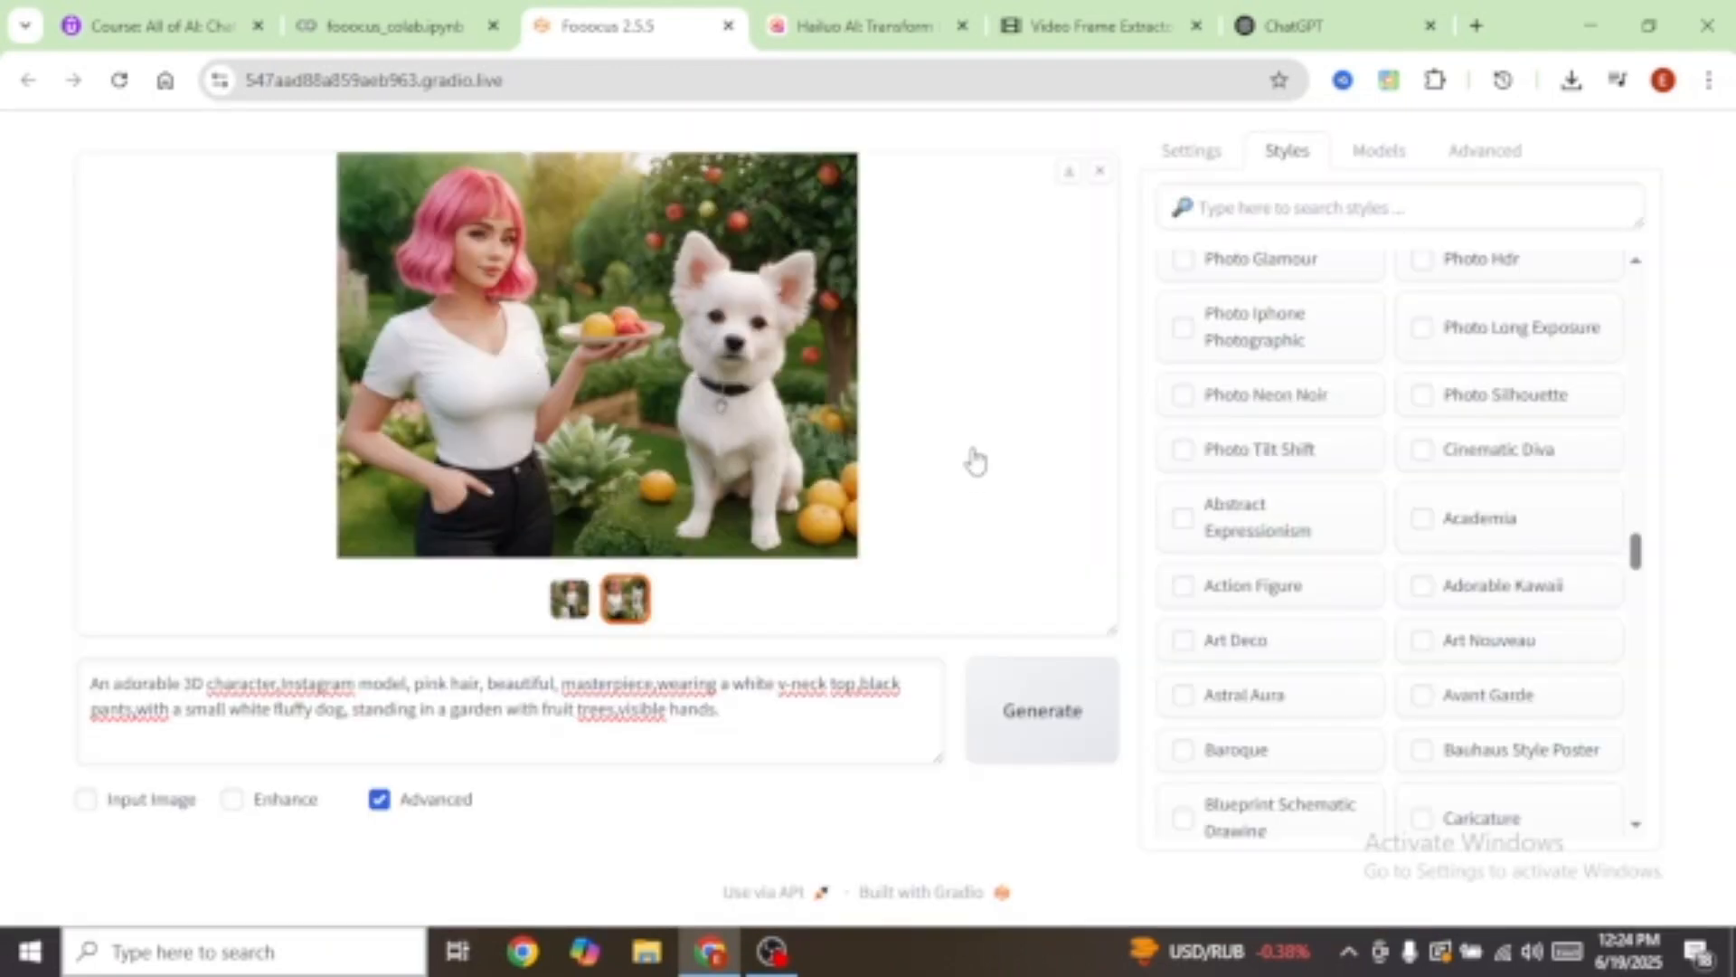
pyautogui.click(747, 714)
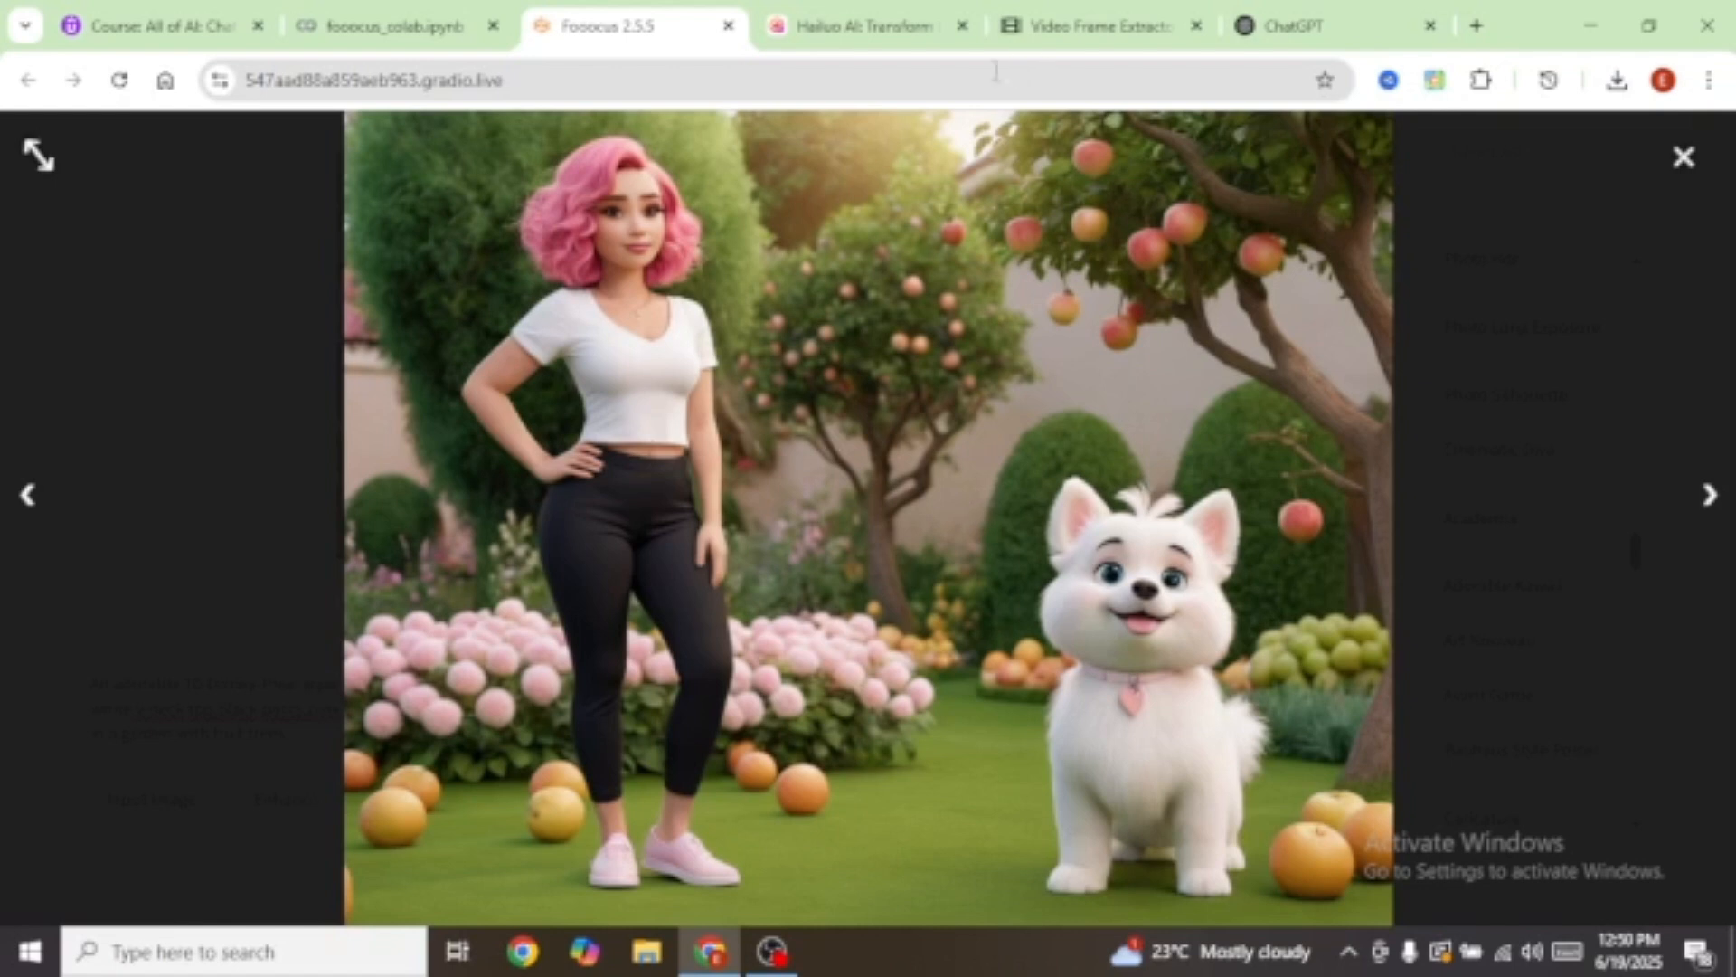
pyautogui.click(844, 34)
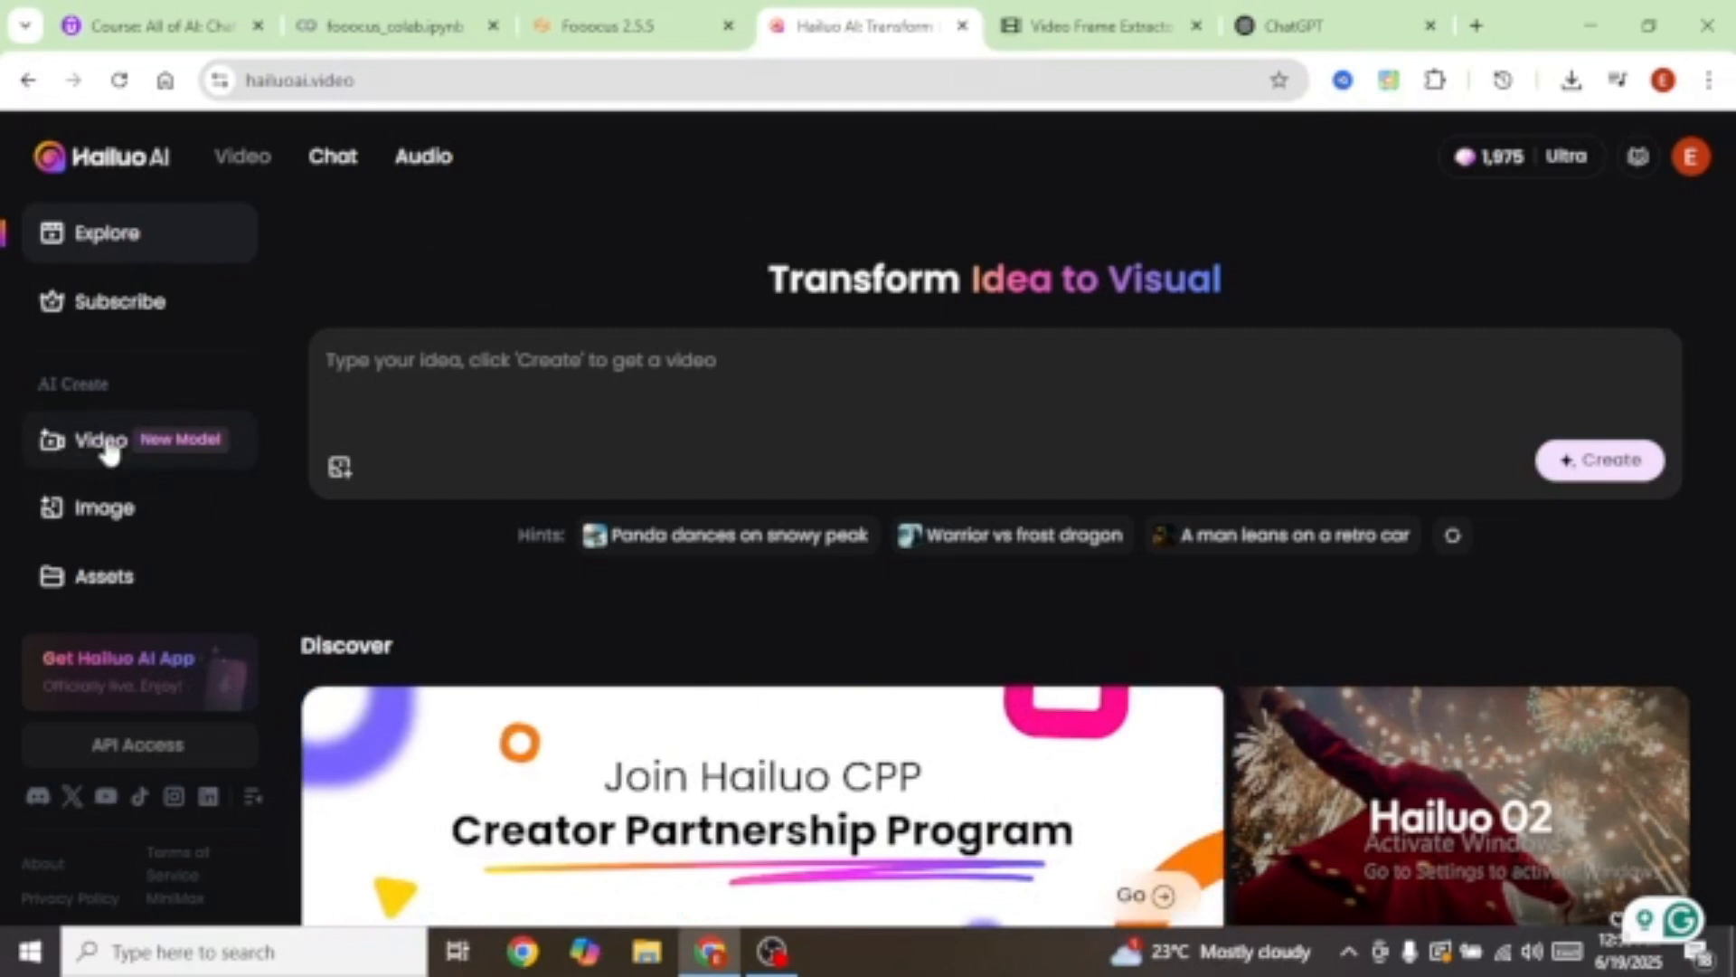
# Step: Open Hailuo AI's Video creation page from the sidebar
pyautogui.click(98, 450)
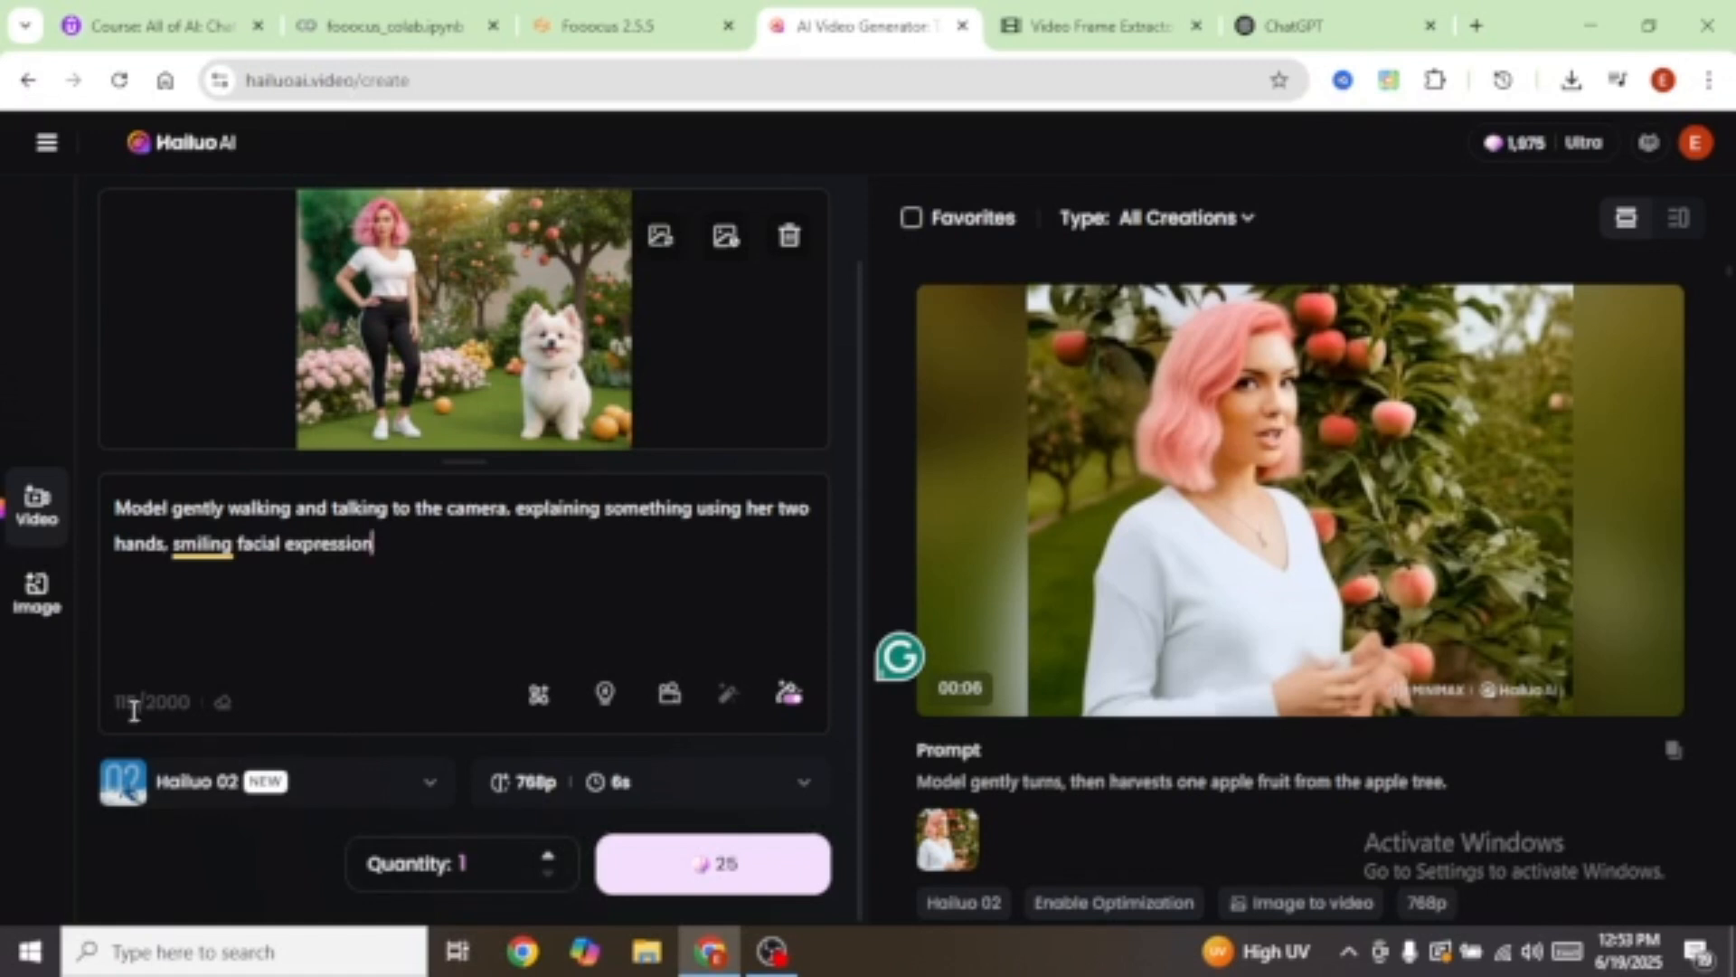
# Step: Keep the Hailuo 02 model, set 1080p resolution and quantity 1, then generate the video
pyautogui.click(431, 789)
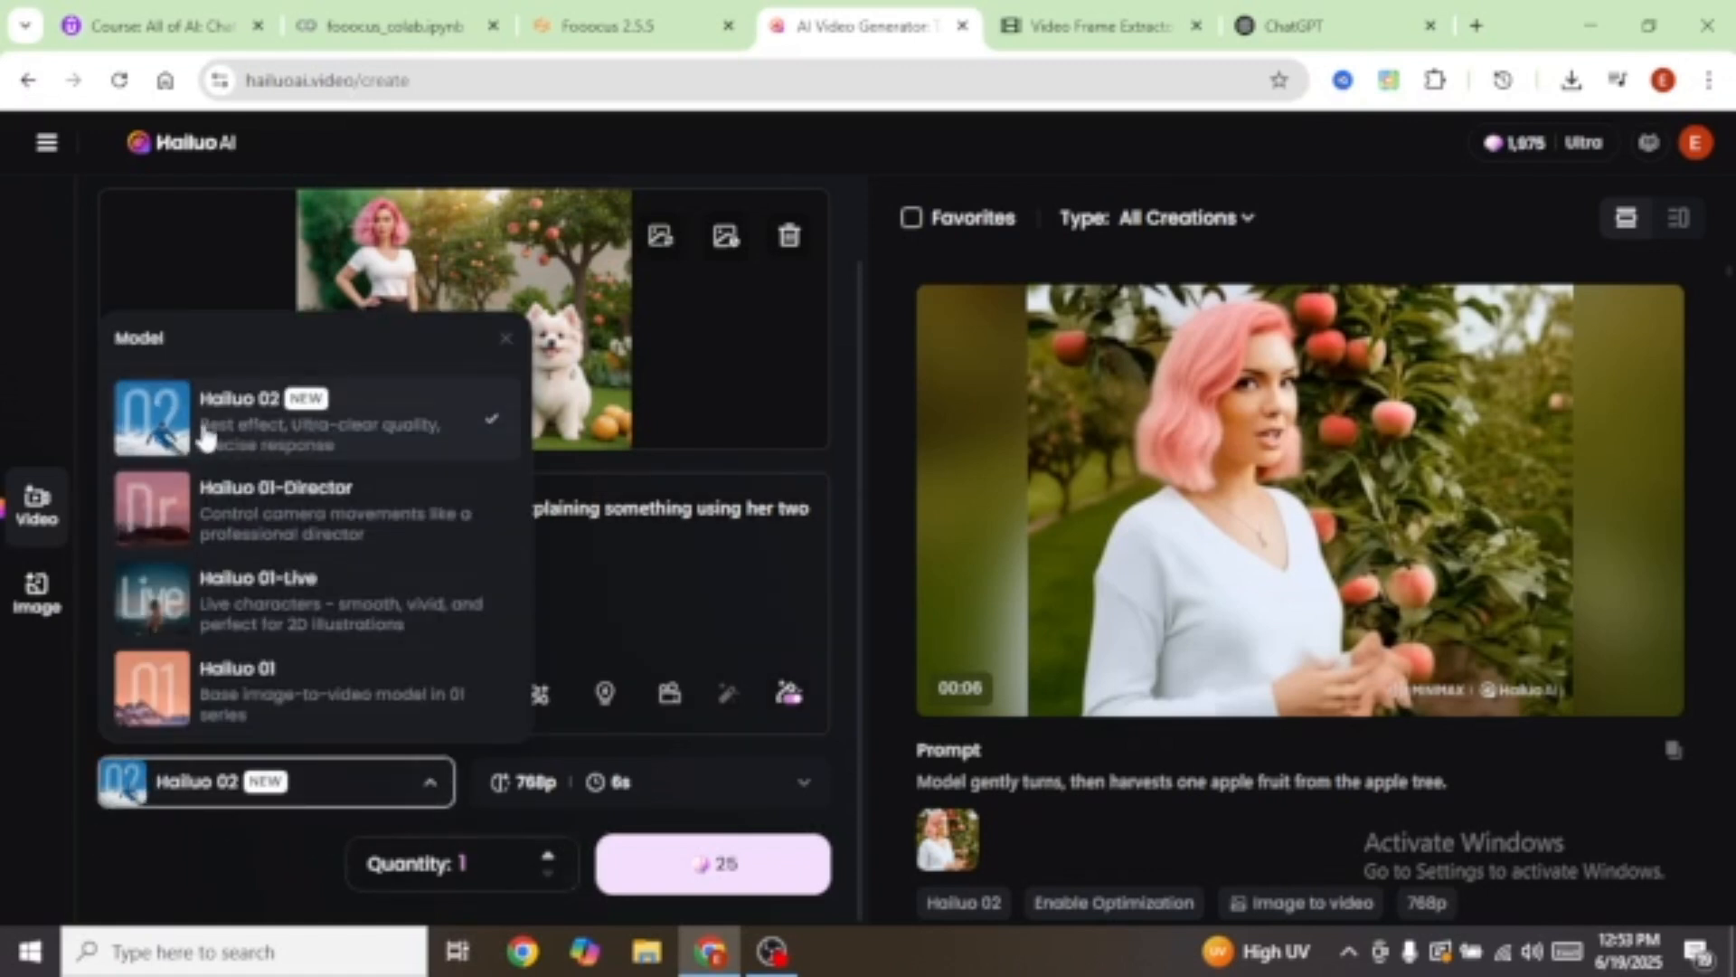
pyautogui.click(434, 790)
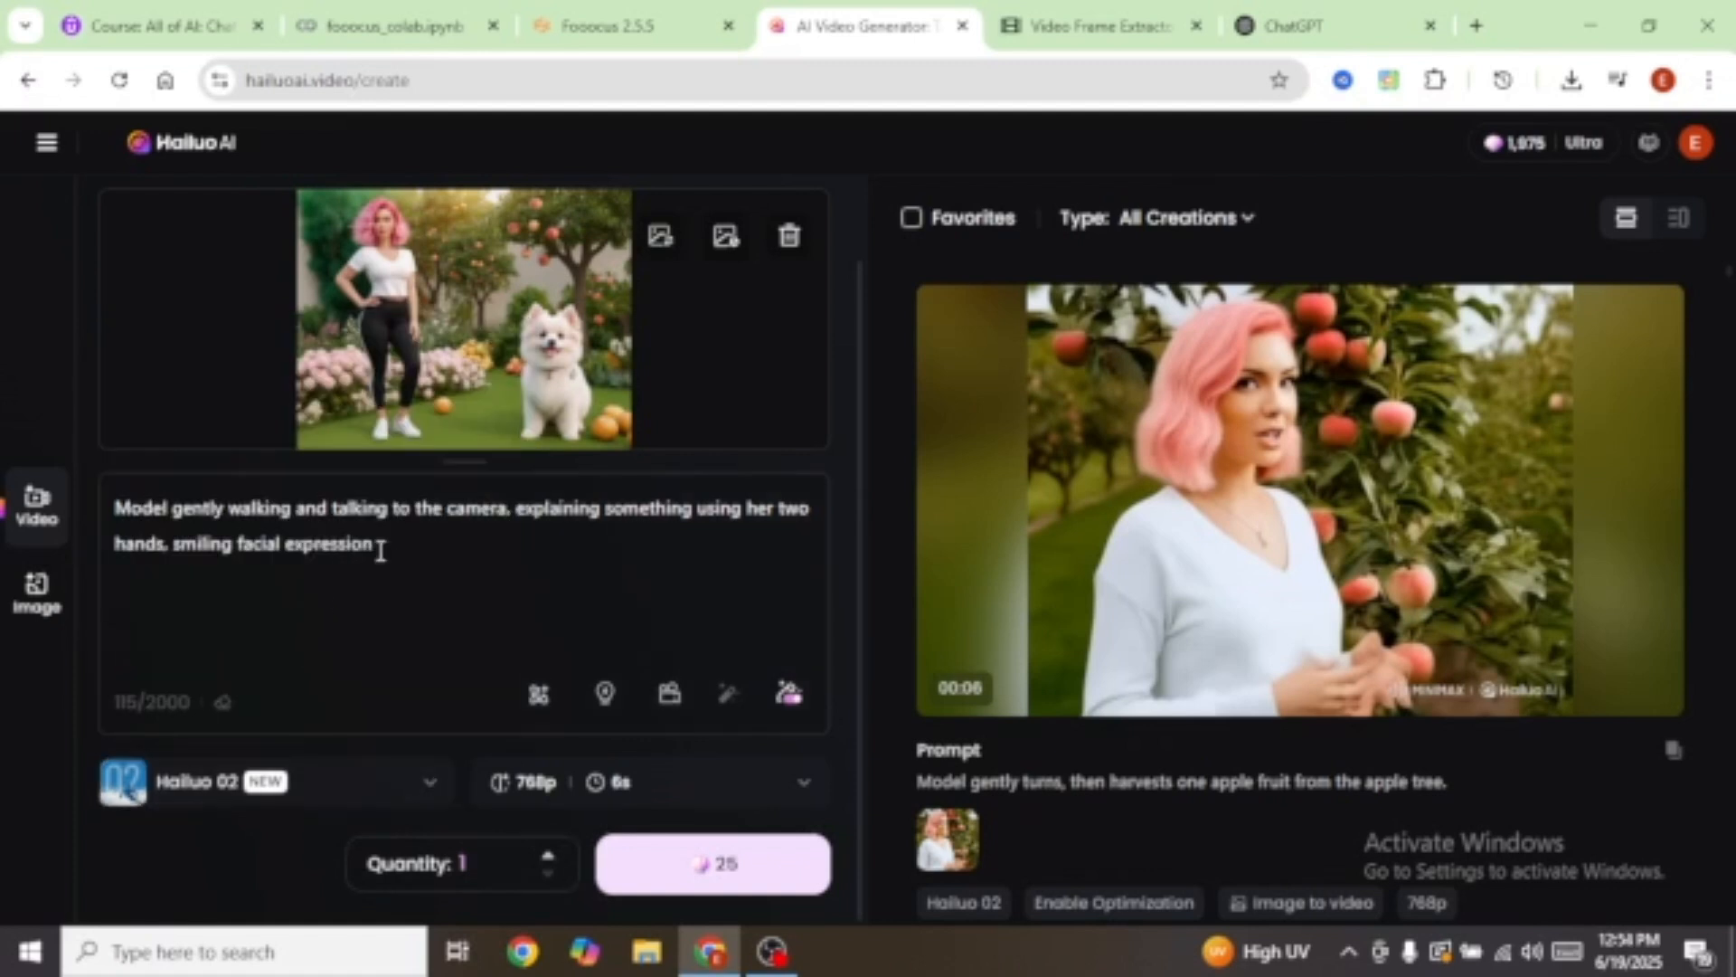
pyautogui.click(805, 785)
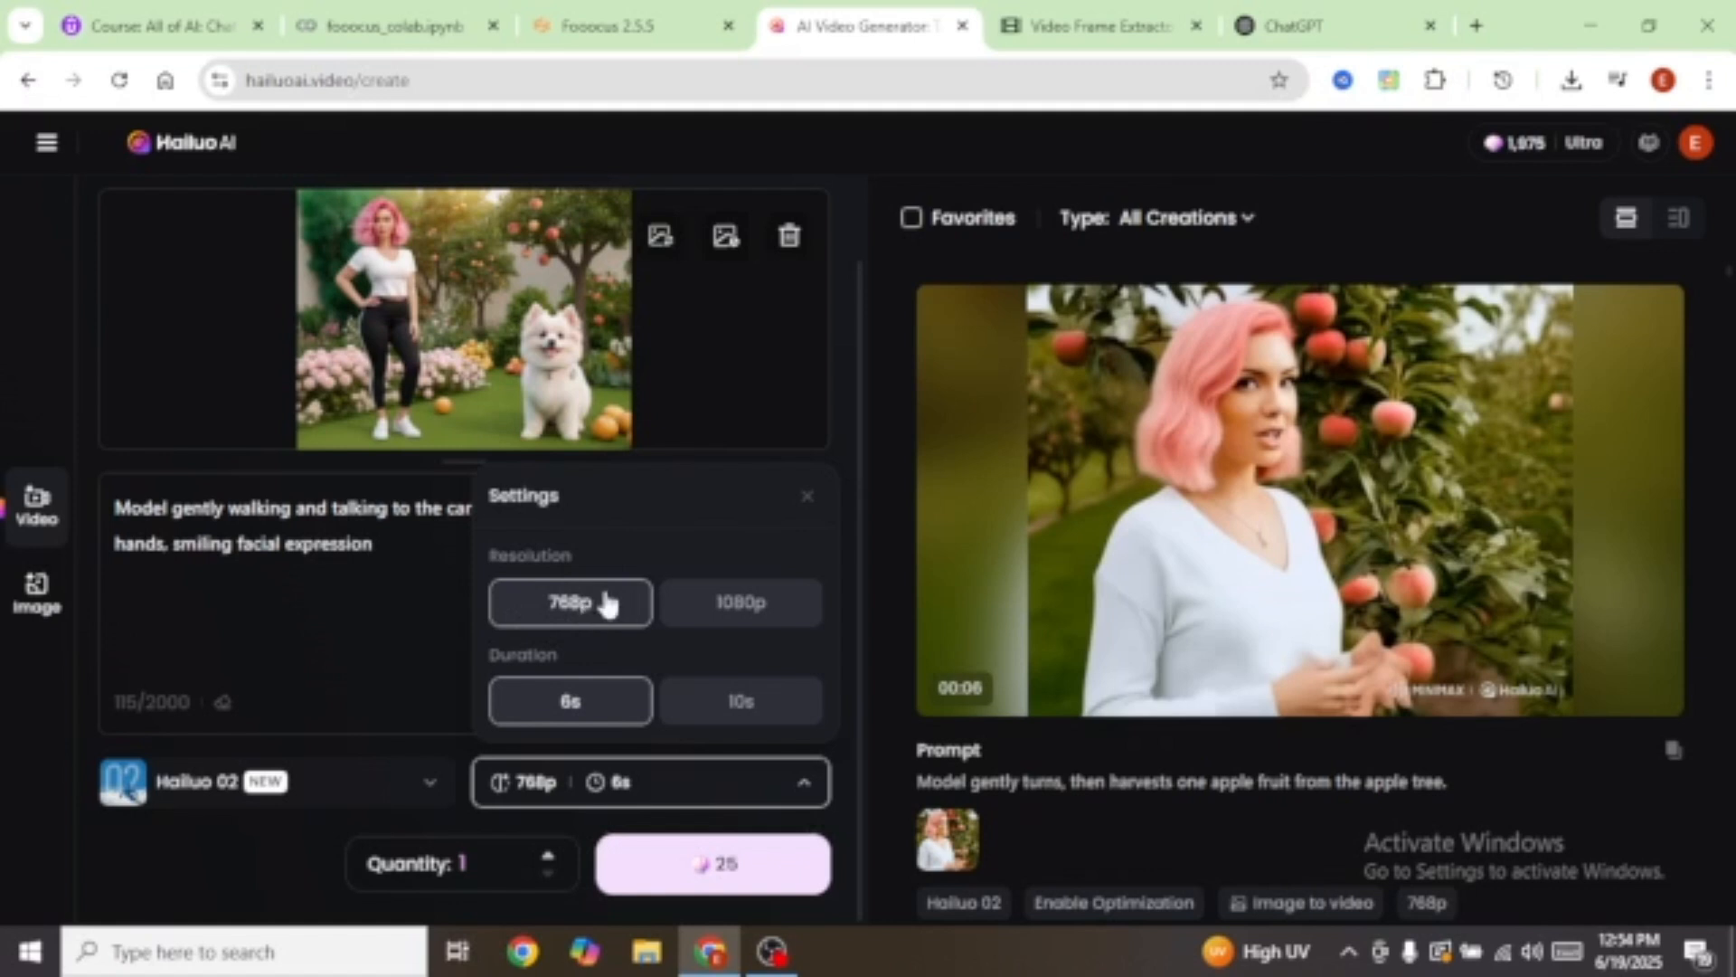
pyautogui.click(743, 608)
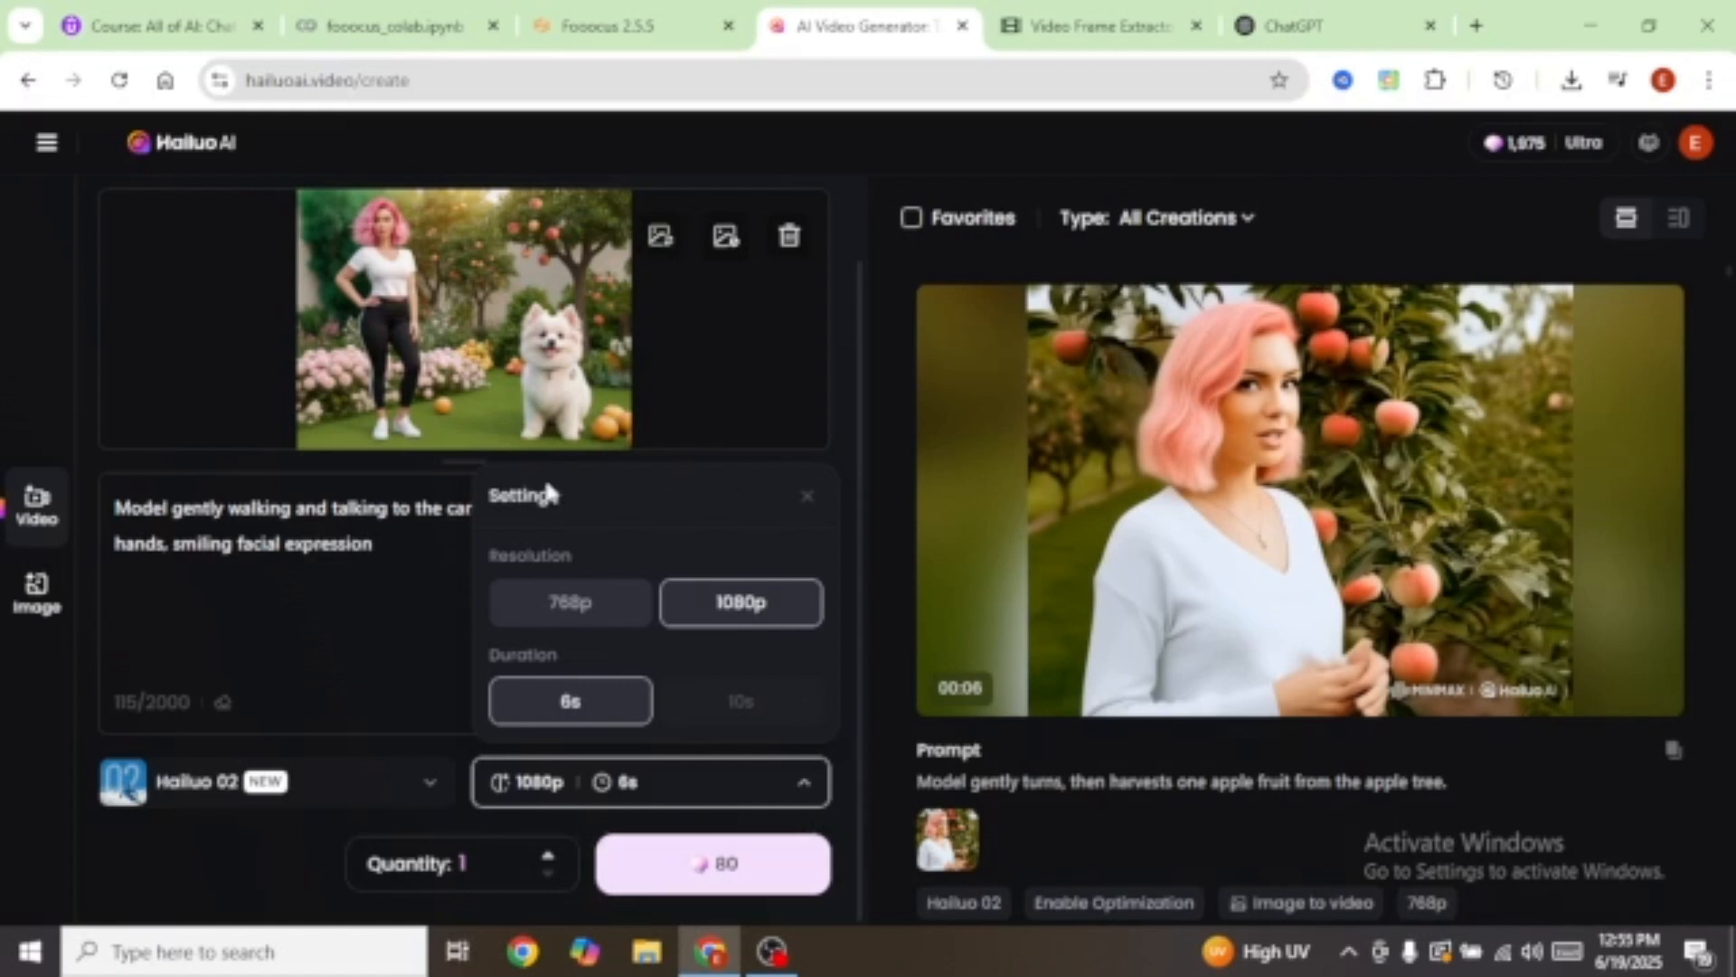
pyautogui.click(387, 590)
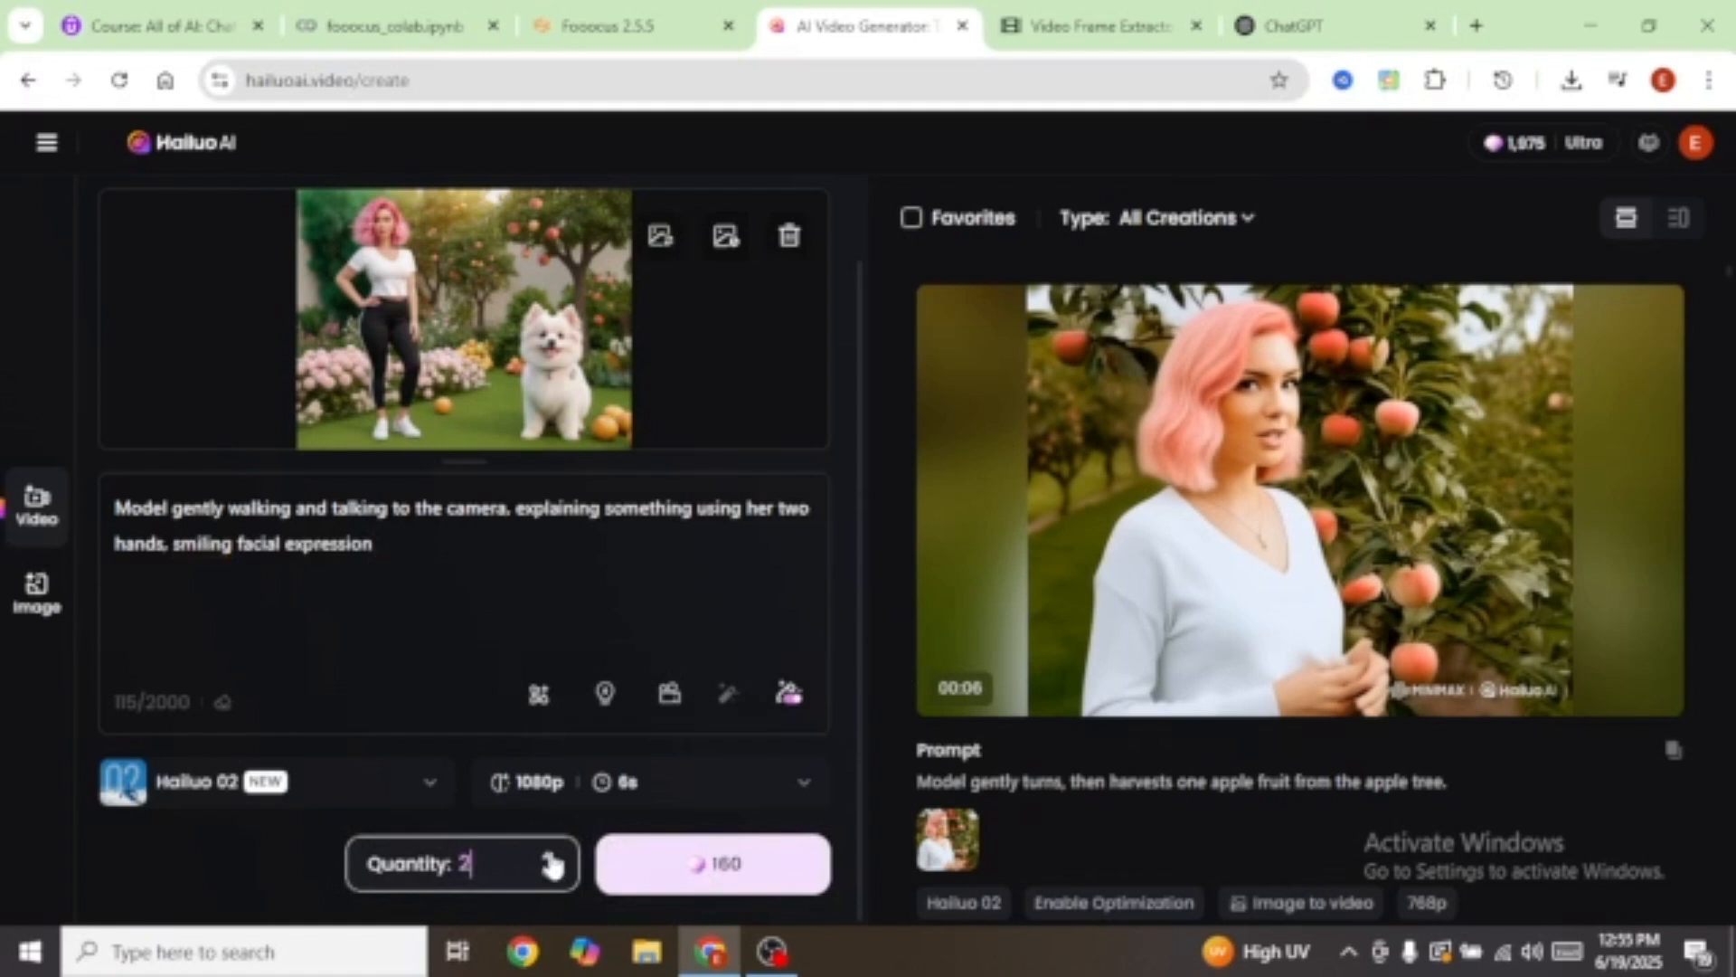
pyautogui.click(547, 873)
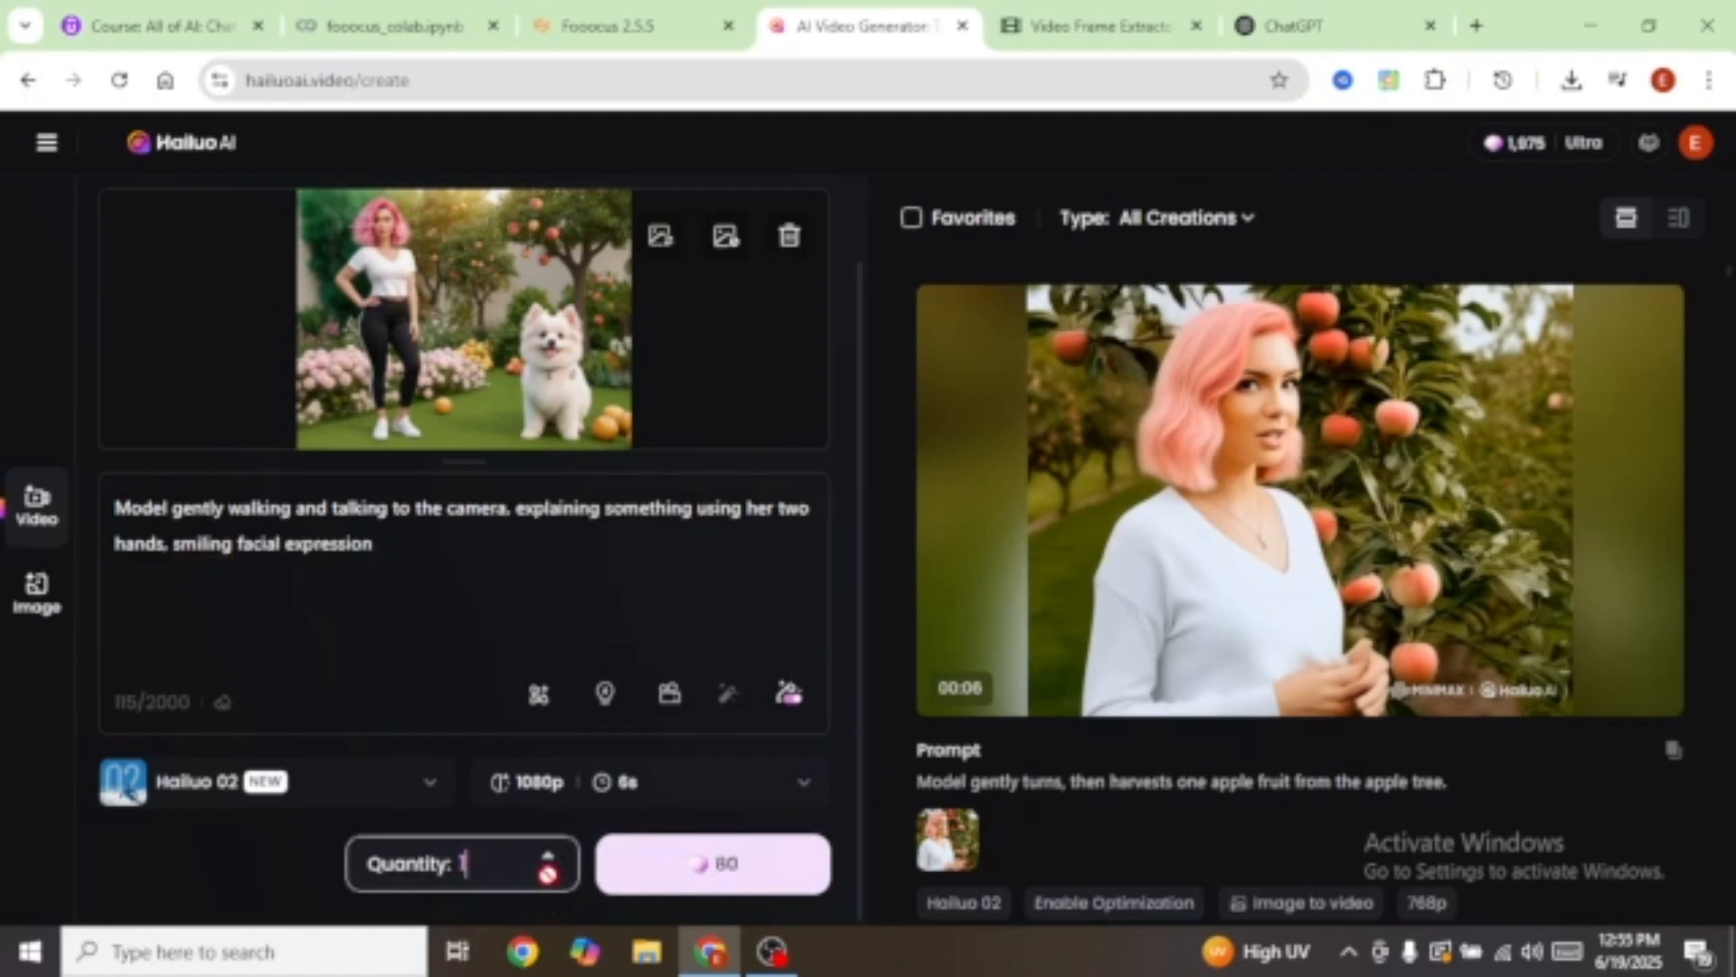
pyautogui.click(690, 897)
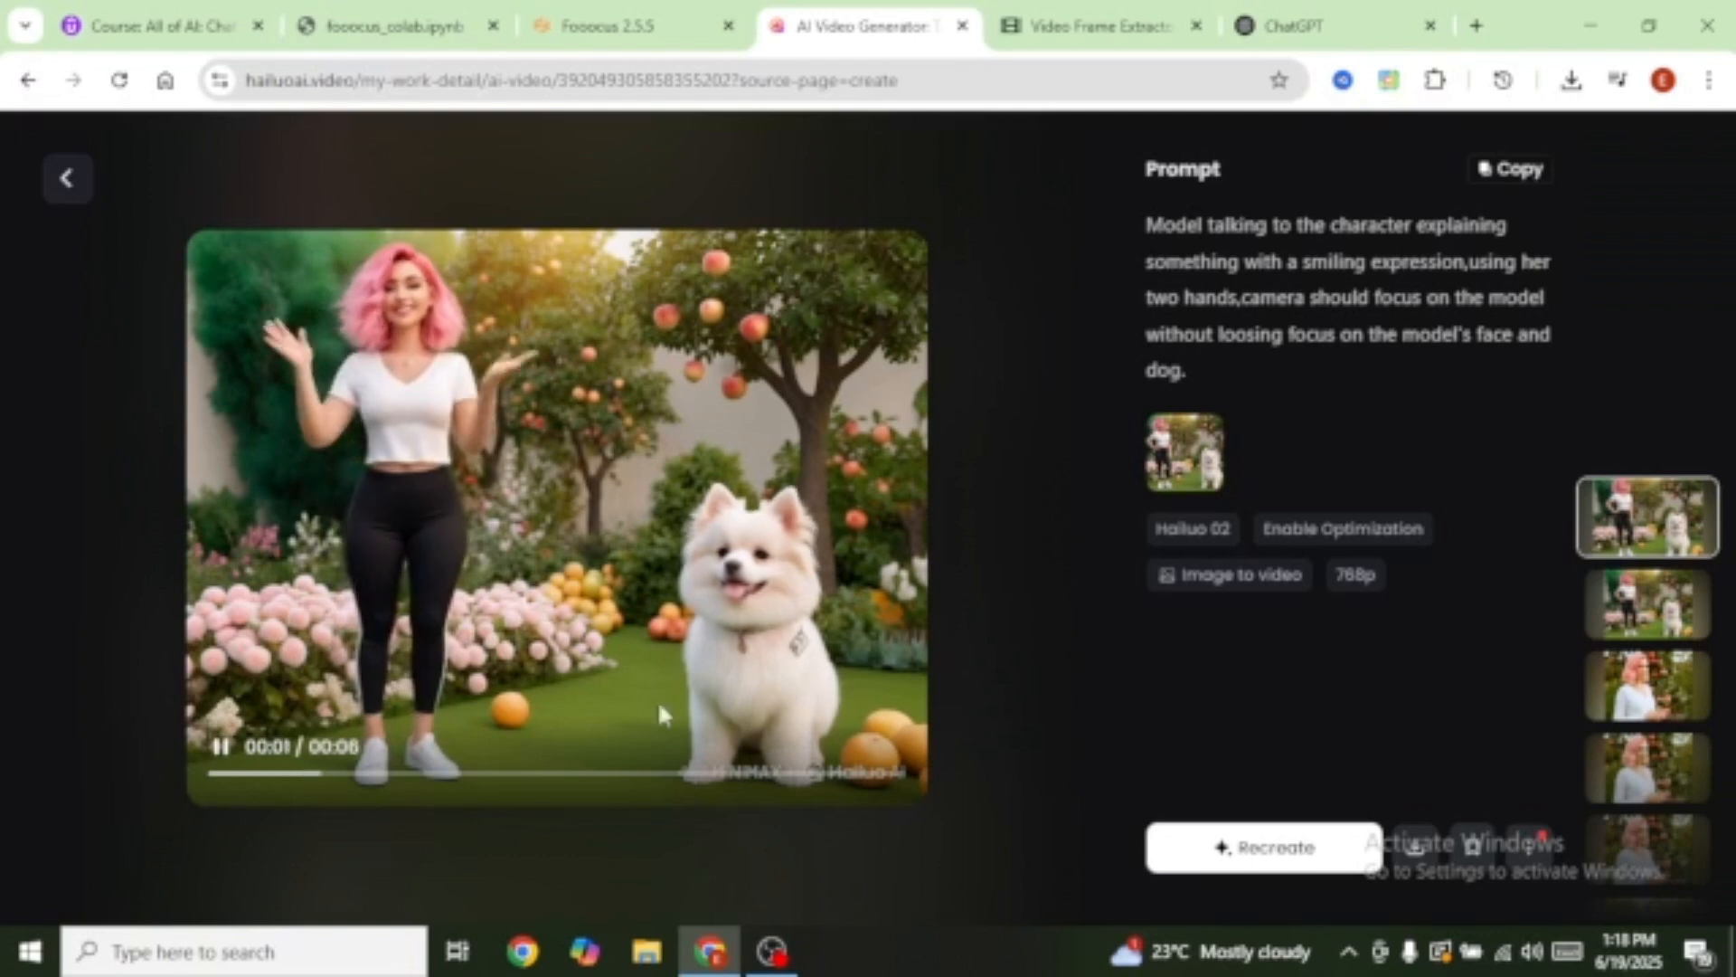
# Step: Download the model-and-dog clip without a watermark, then move to the Video Frame Extractor
pyautogui.click(1416, 848)
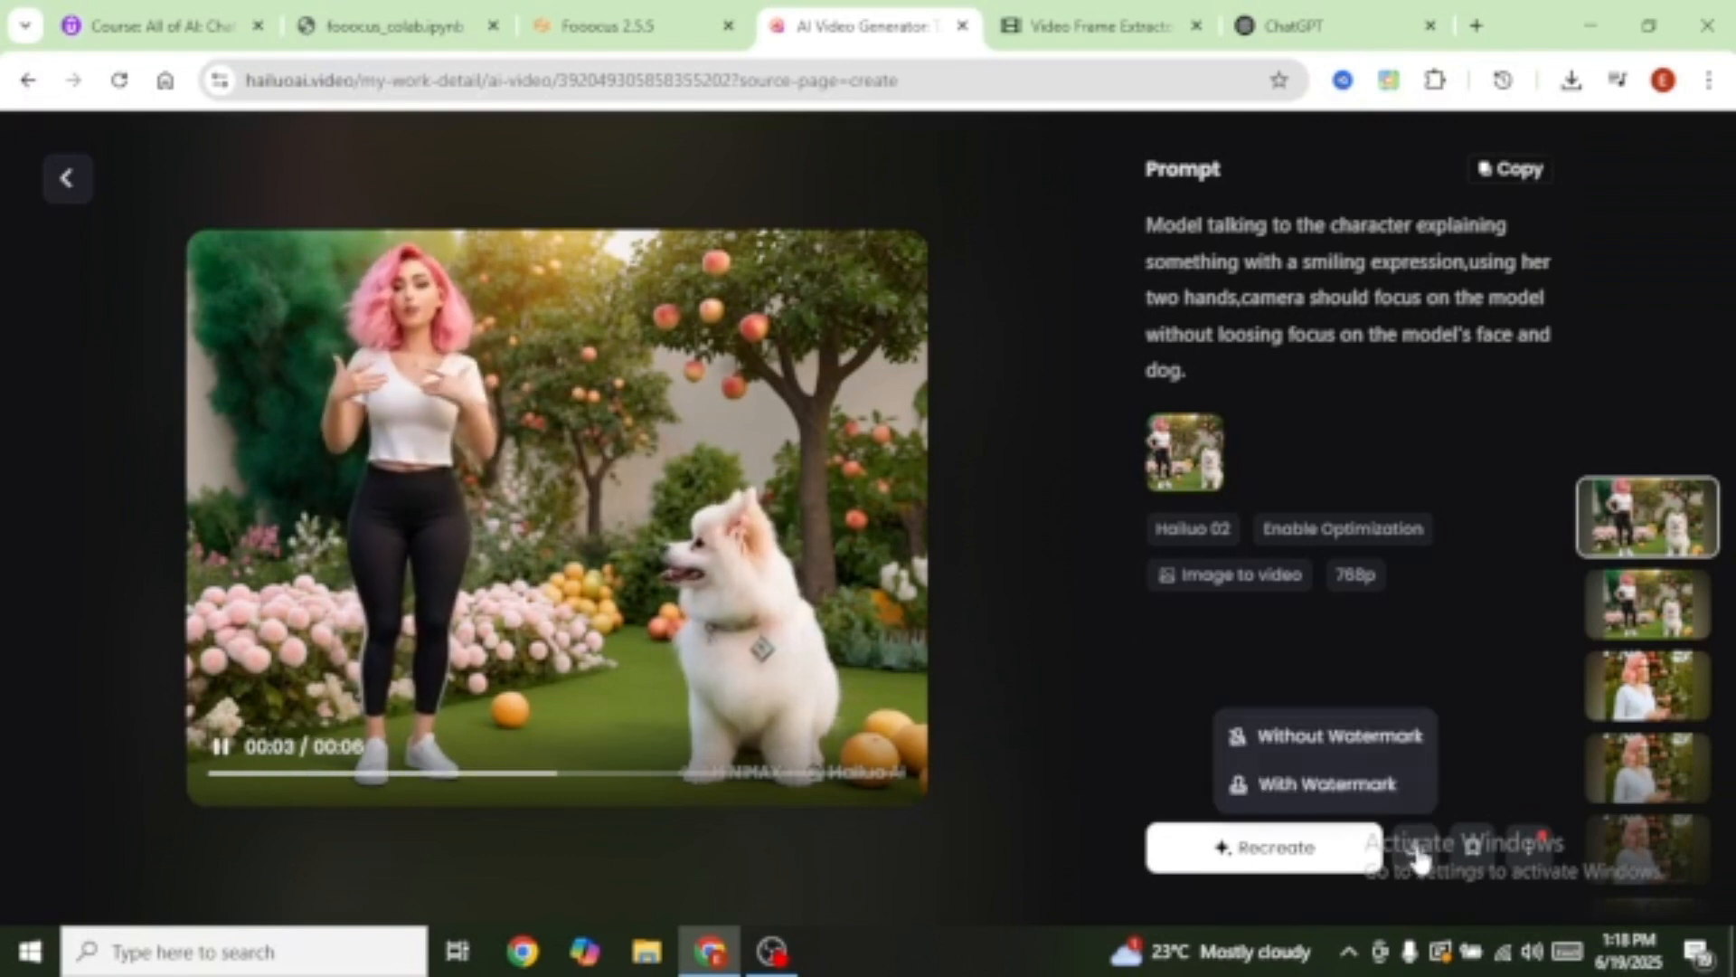
pyautogui.click(1308, 737)
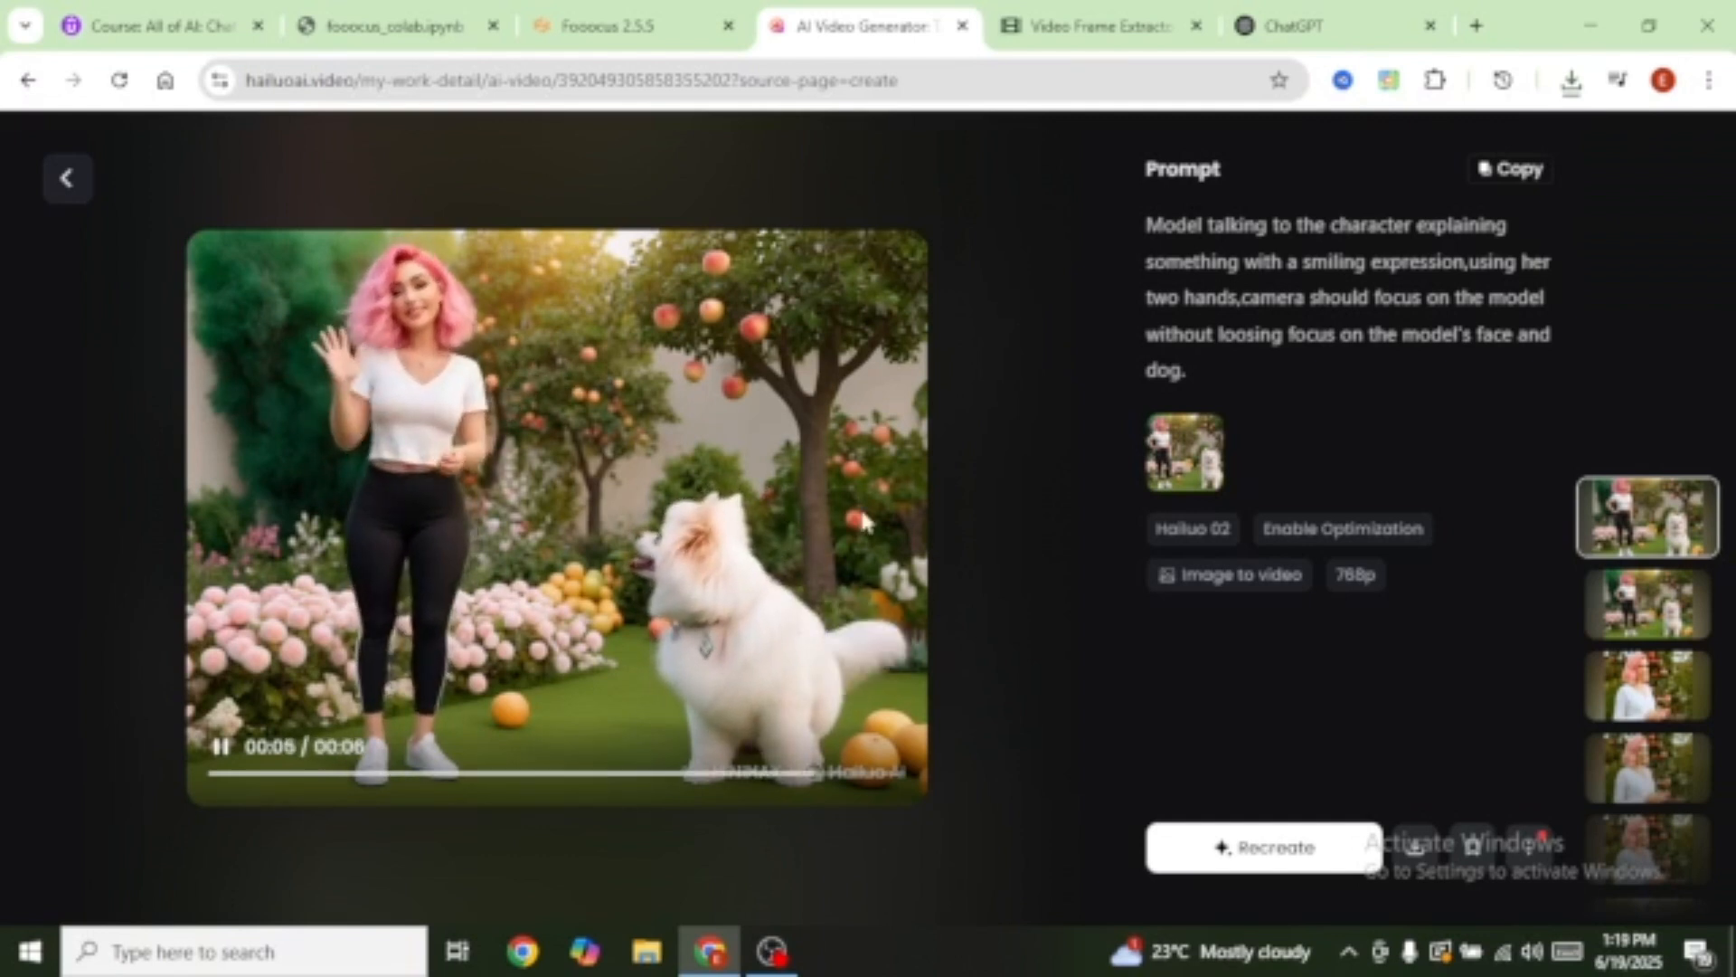
pyautogui.click(1054, 25)
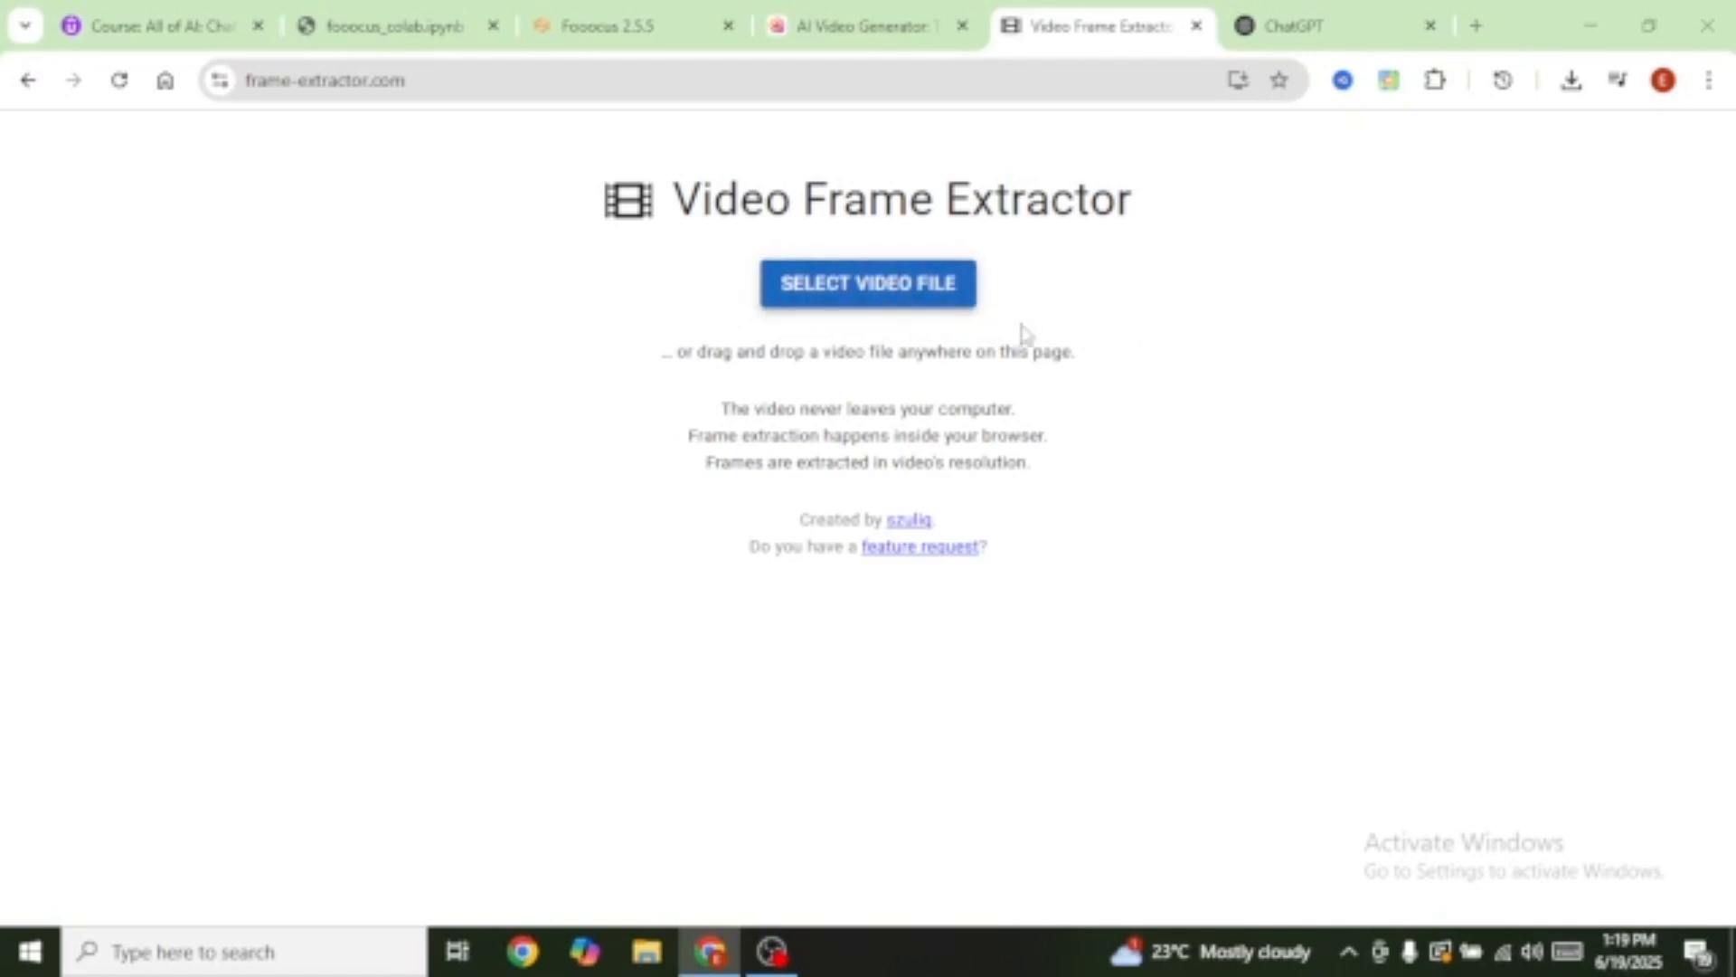
# Step: Load the downloaded clip, extract frames from its end, and download one frame
pyautogui.click(890, 286)
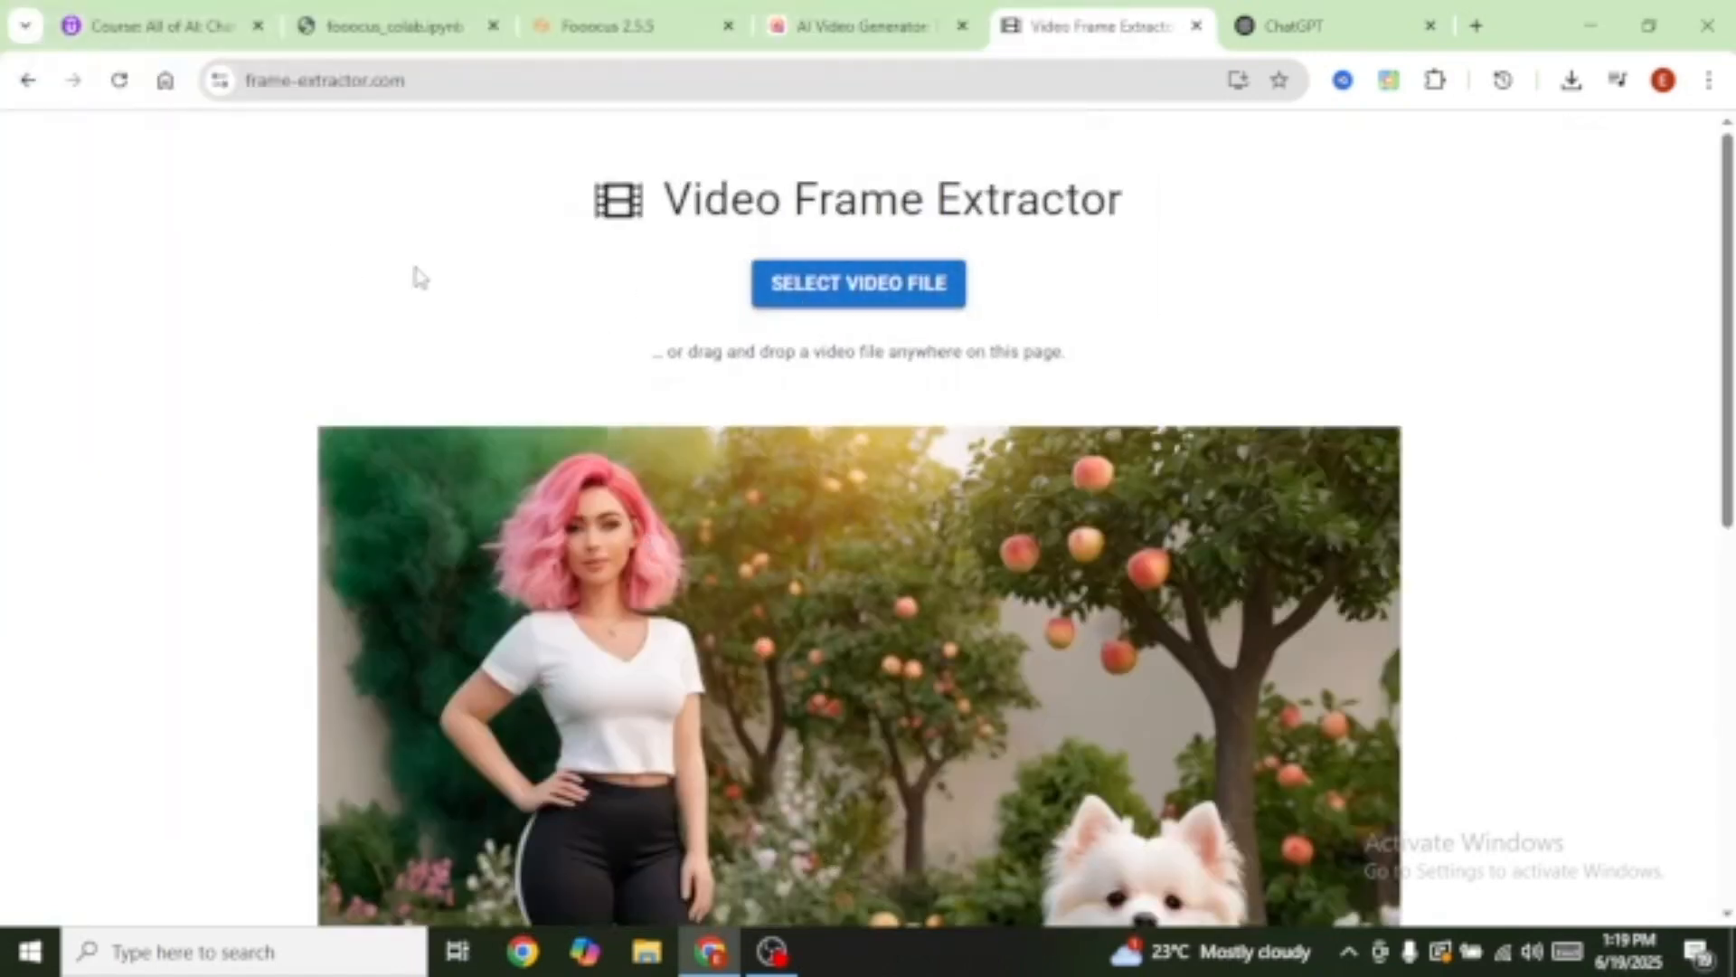
pyautogui.scroll(-4, 416, 269)
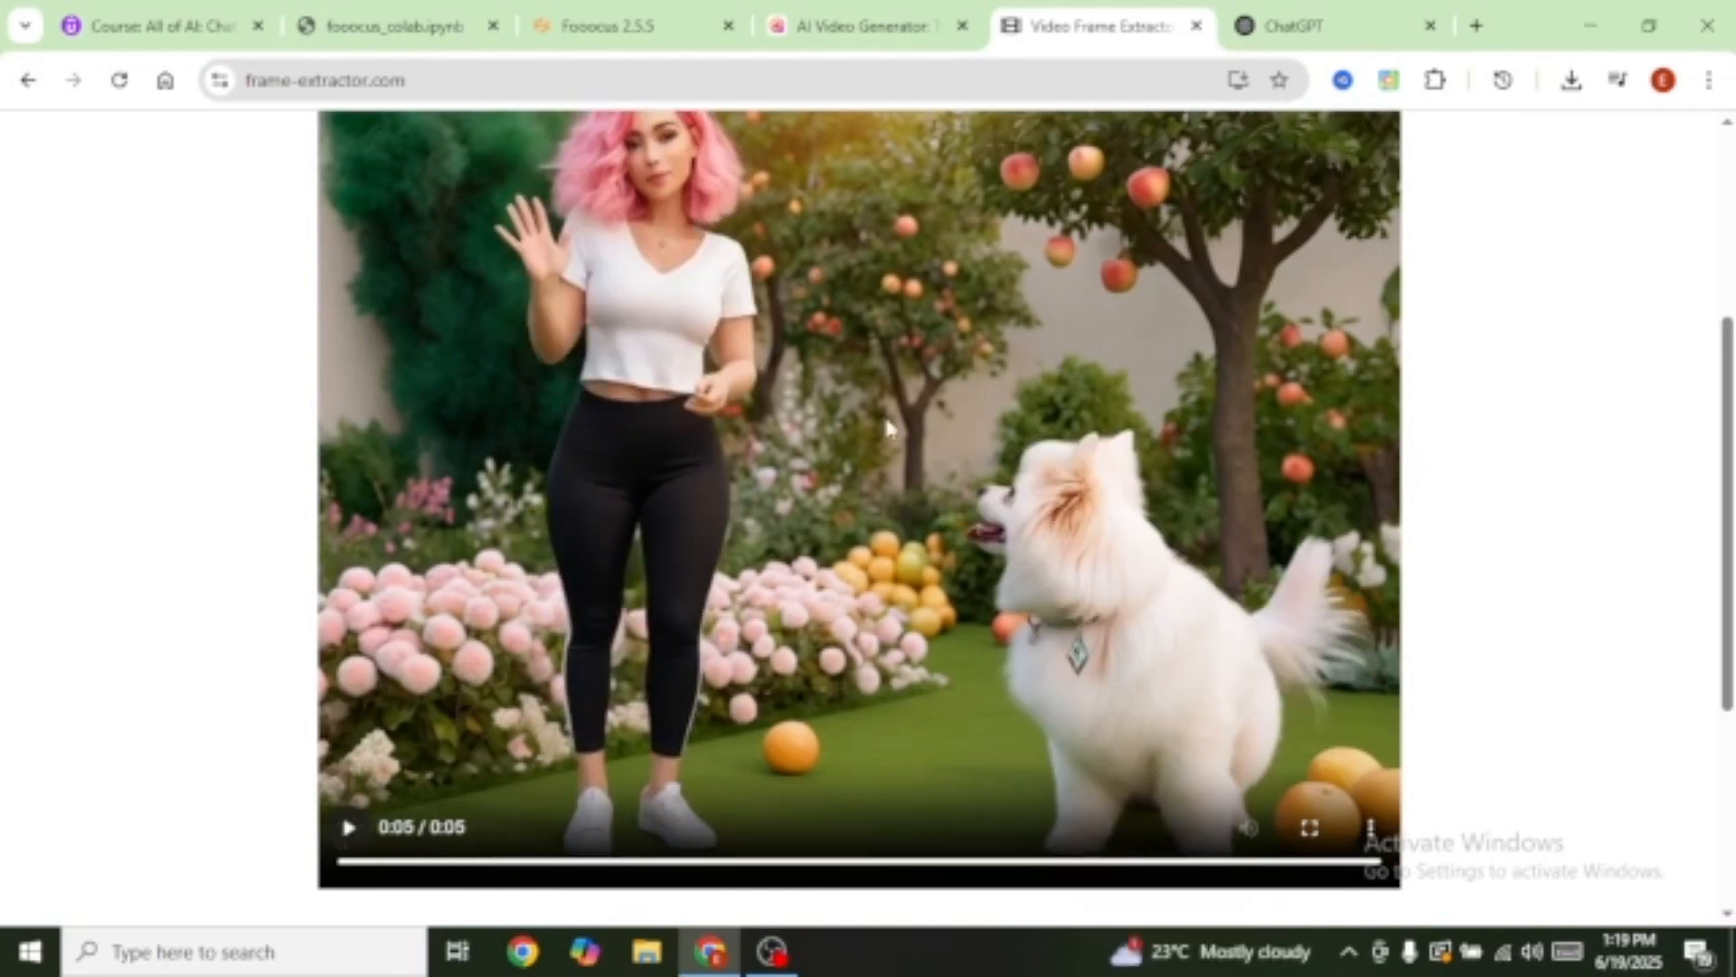
pyautogui.scroll(-4, 1374, 873)
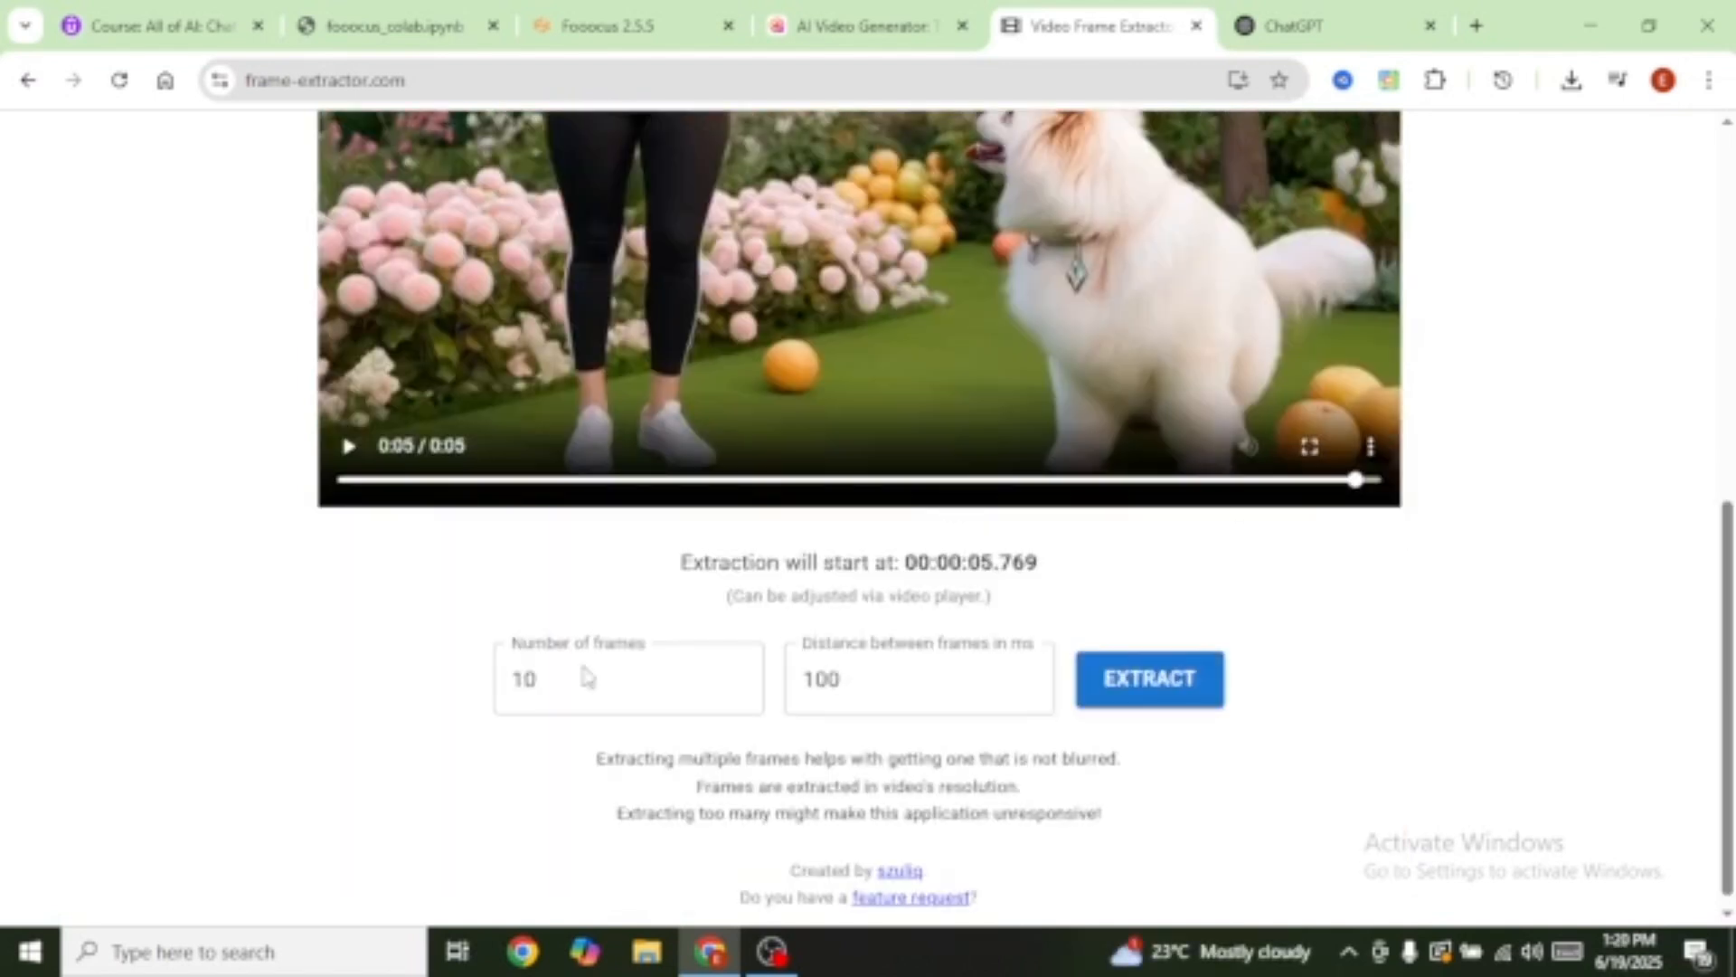
pyautogui.click(1151, 680)
pyautogui.scroll(-3, 1245, 692)
pyautogui.scroll(4, 1253, 640)
pyautogui.scroll(4, 832, 576)
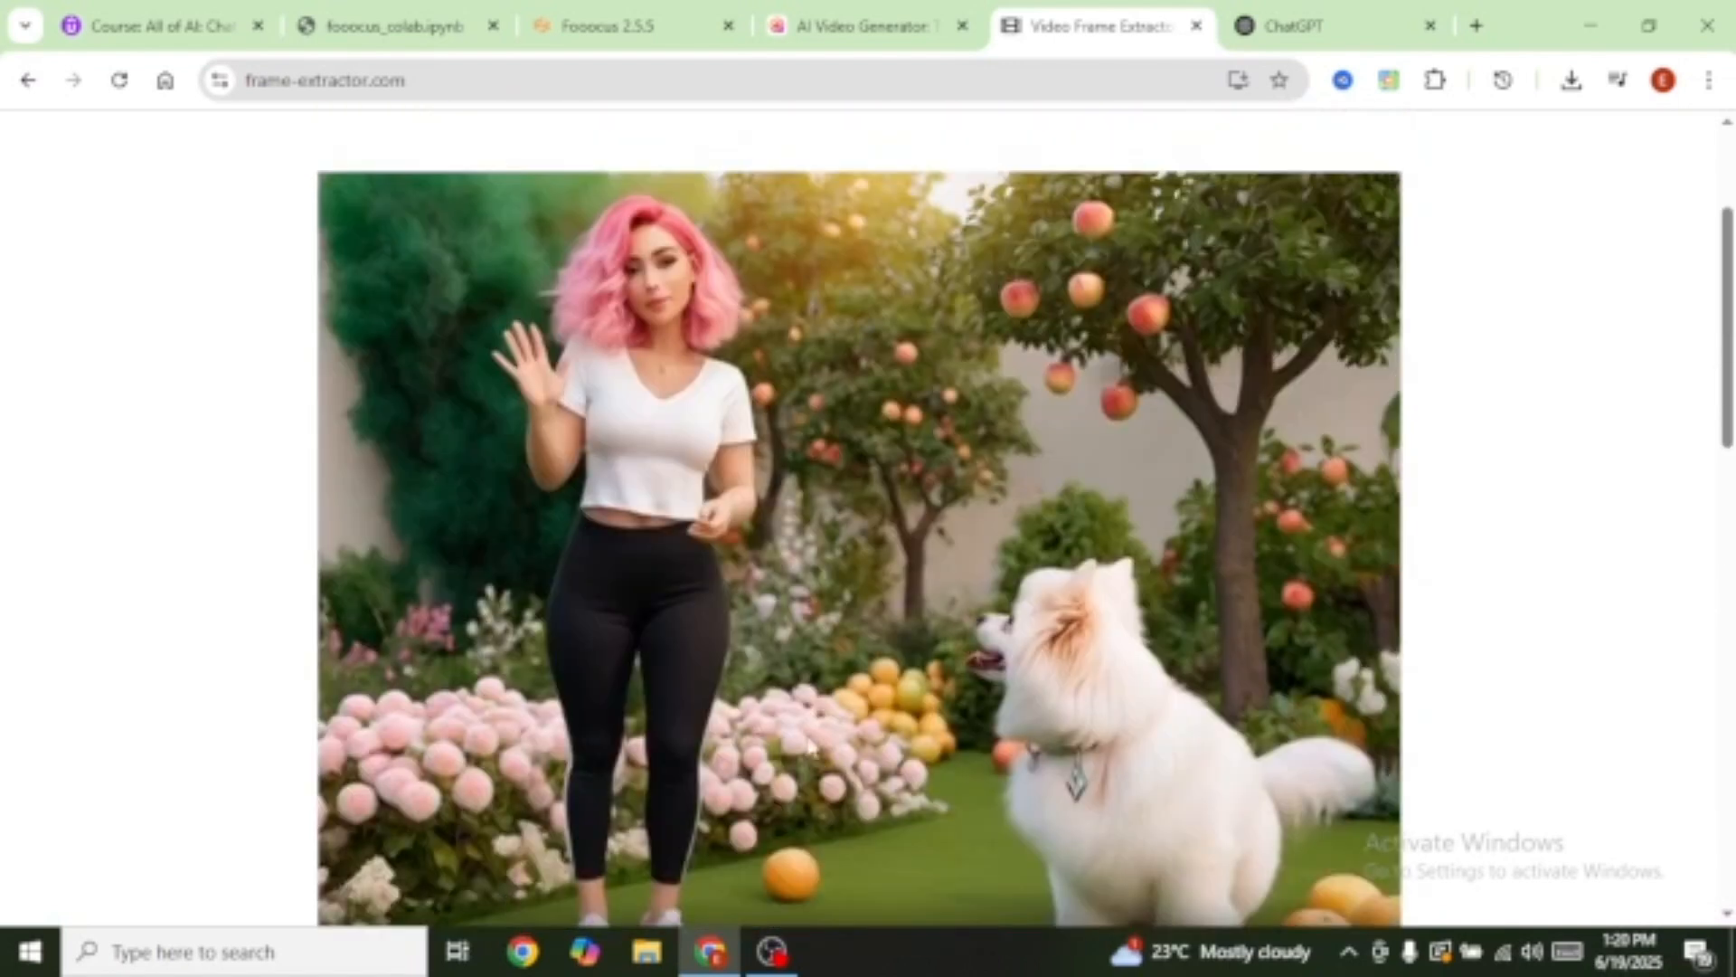
pyautogui.scroll(-15, 1034, 689)
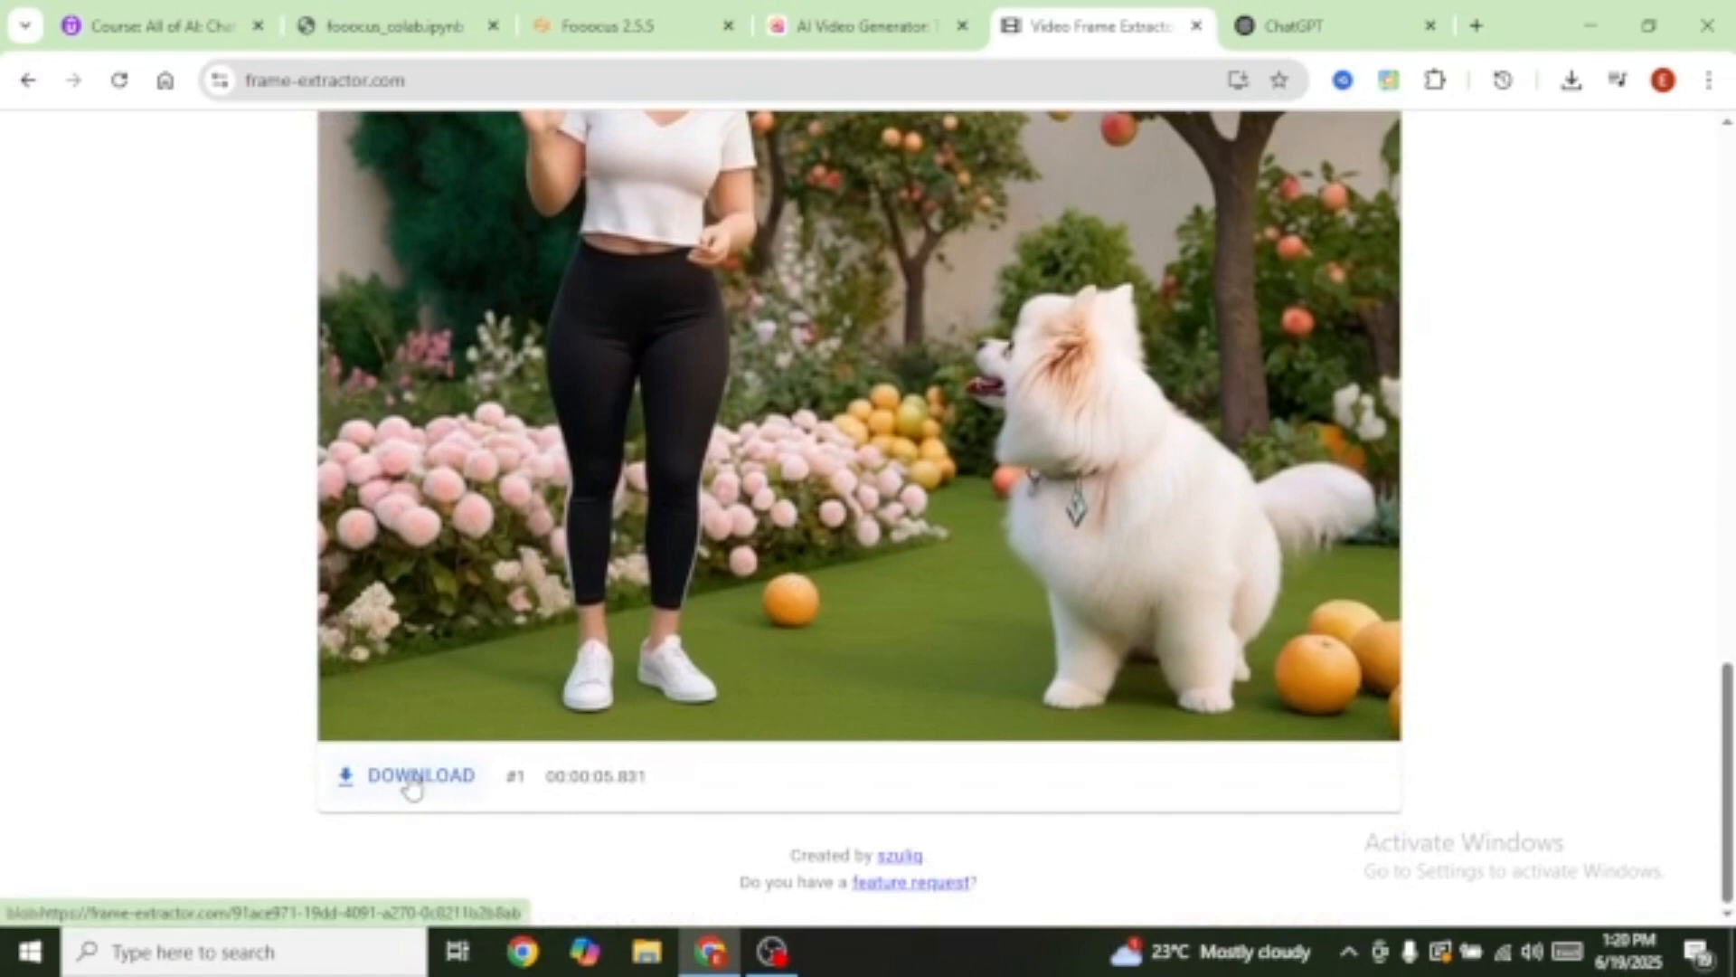
pyautogui.click(412, 778)
# Step: Return to Hailuo AI's video creation page
pyautogui.scroll(6, 1018, 726)
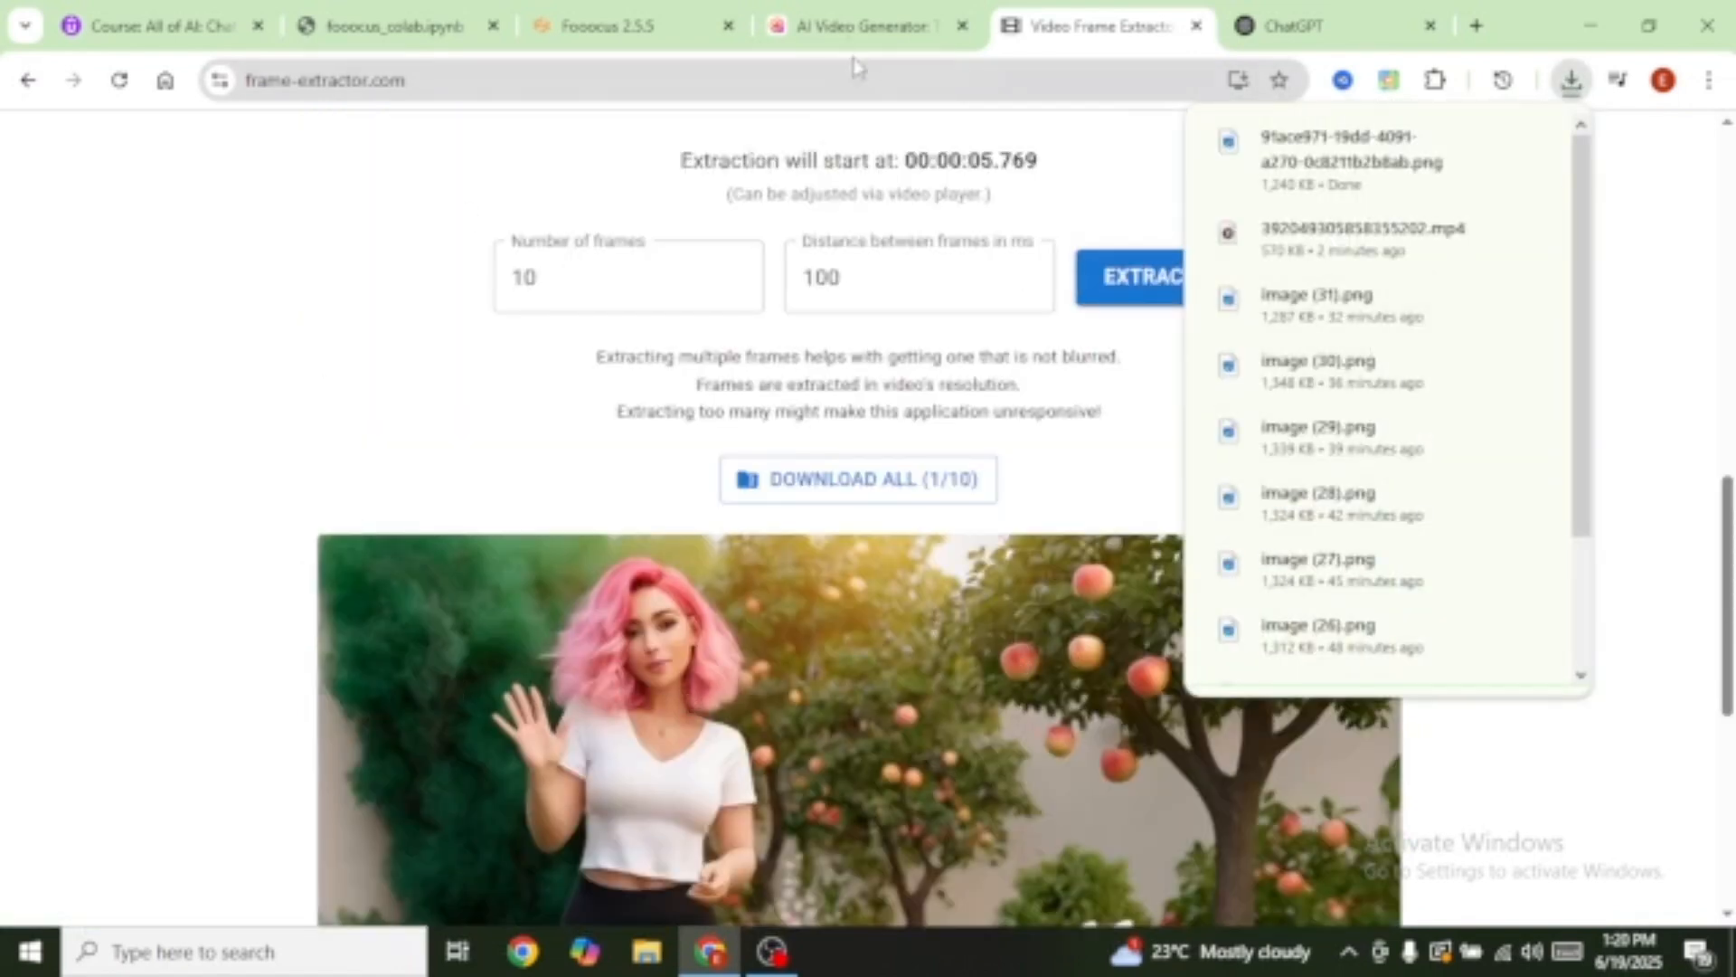
pyautogui.click(843, 27)
pyautogui.click(66, 176)
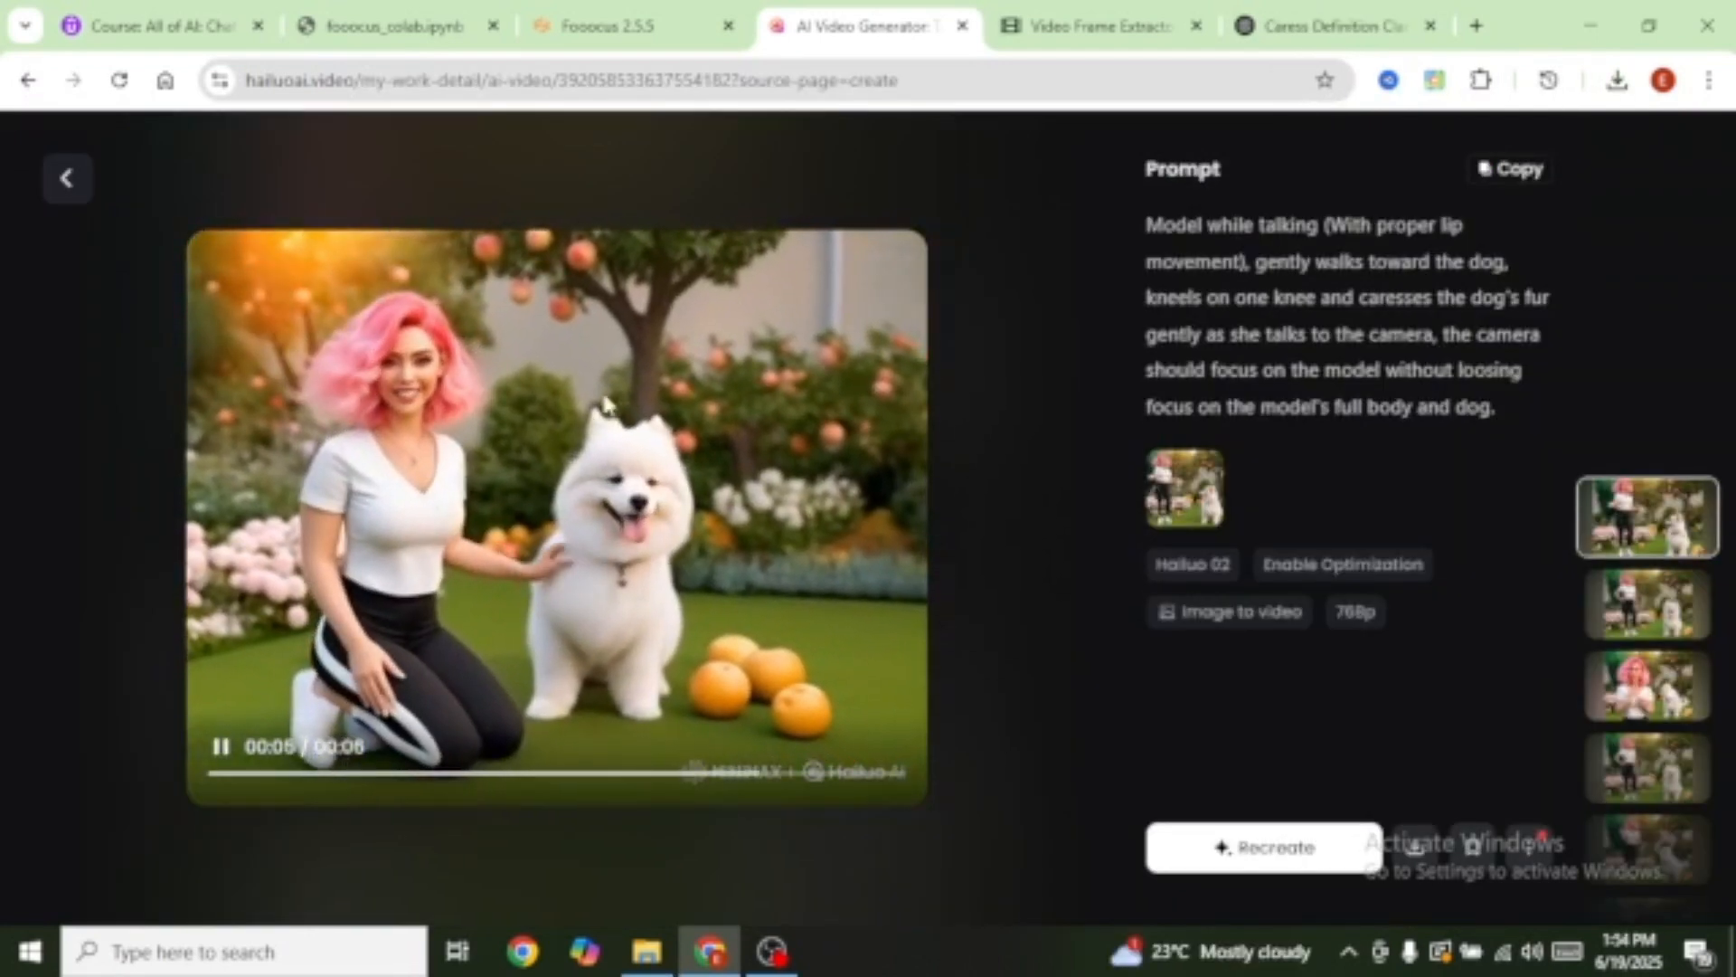
# Step: Download the kneeling-with-dog clip without a watermark, then move to the frame extractor
pyautogui.click(1416, 845)
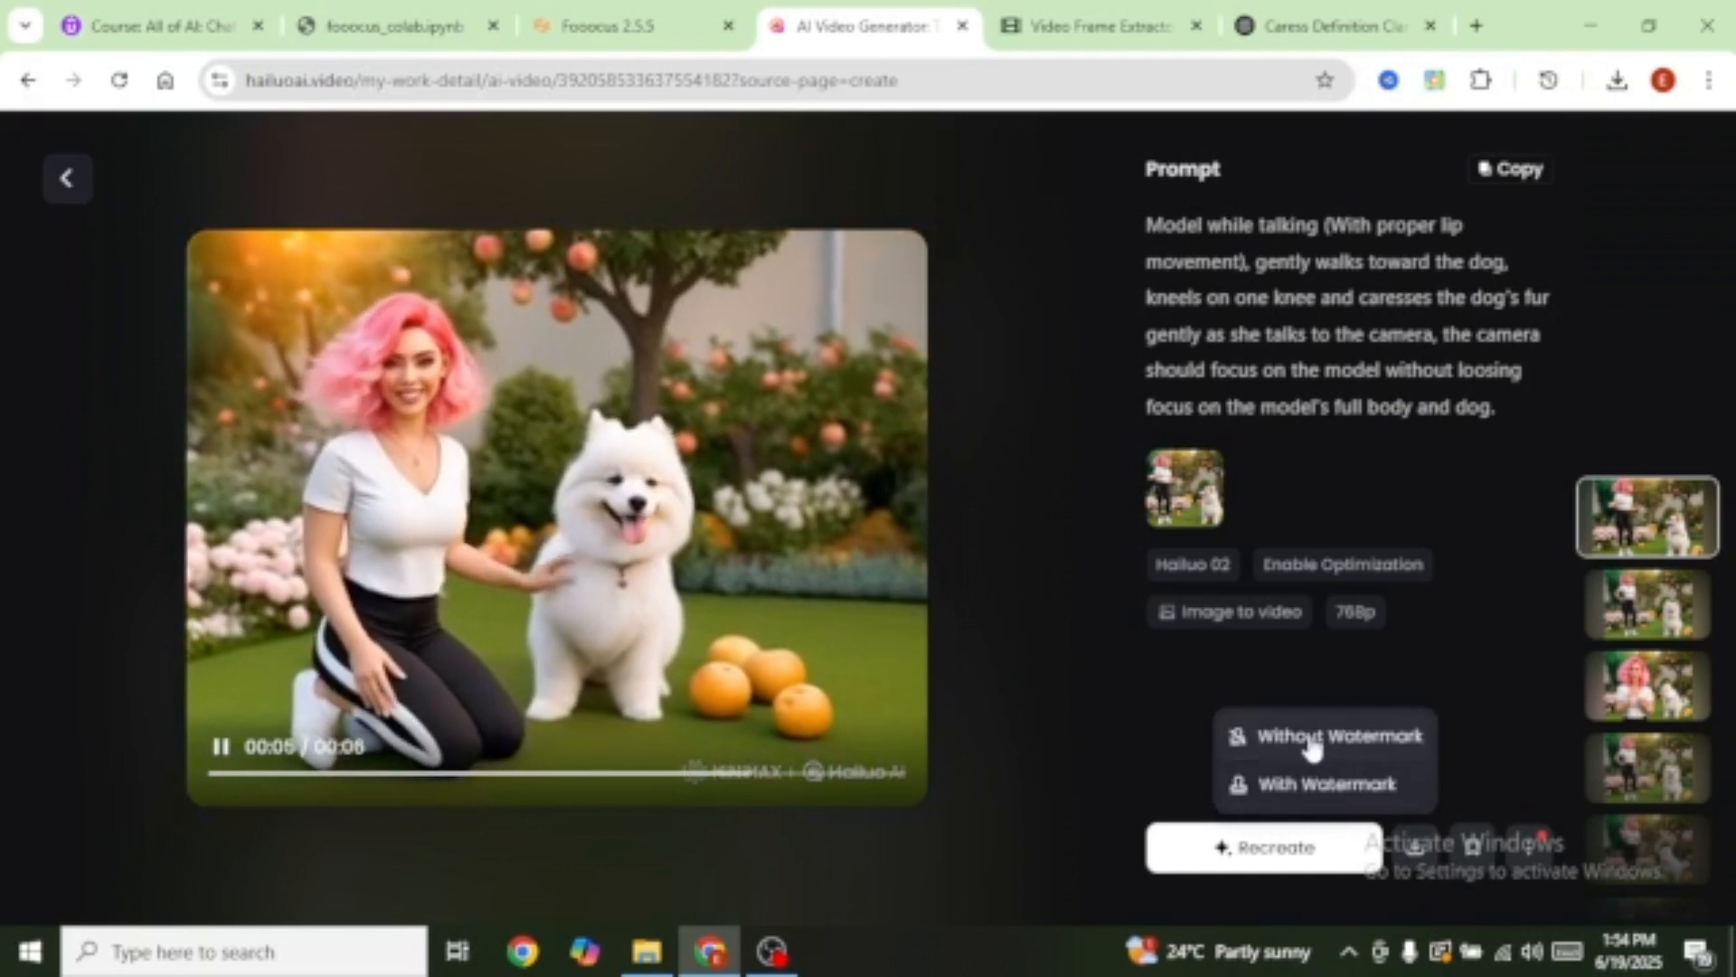
pyautogui.click(1313, 747)
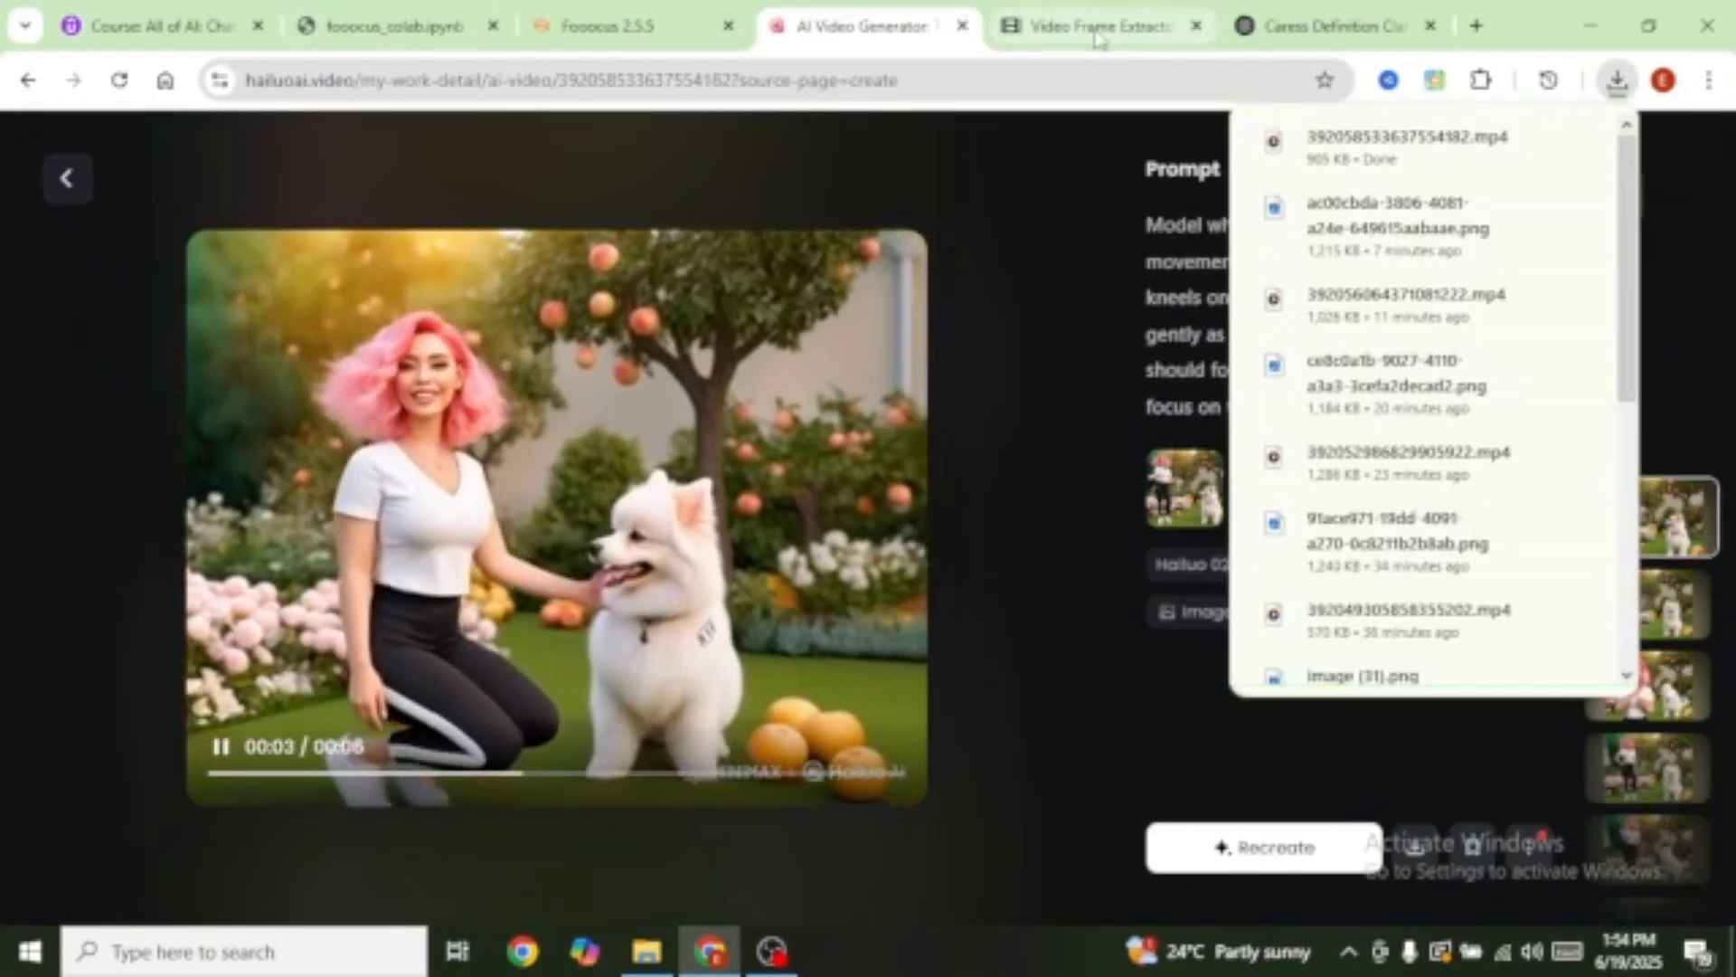
pyautogui.hotkey('ctrl', 'Tab')
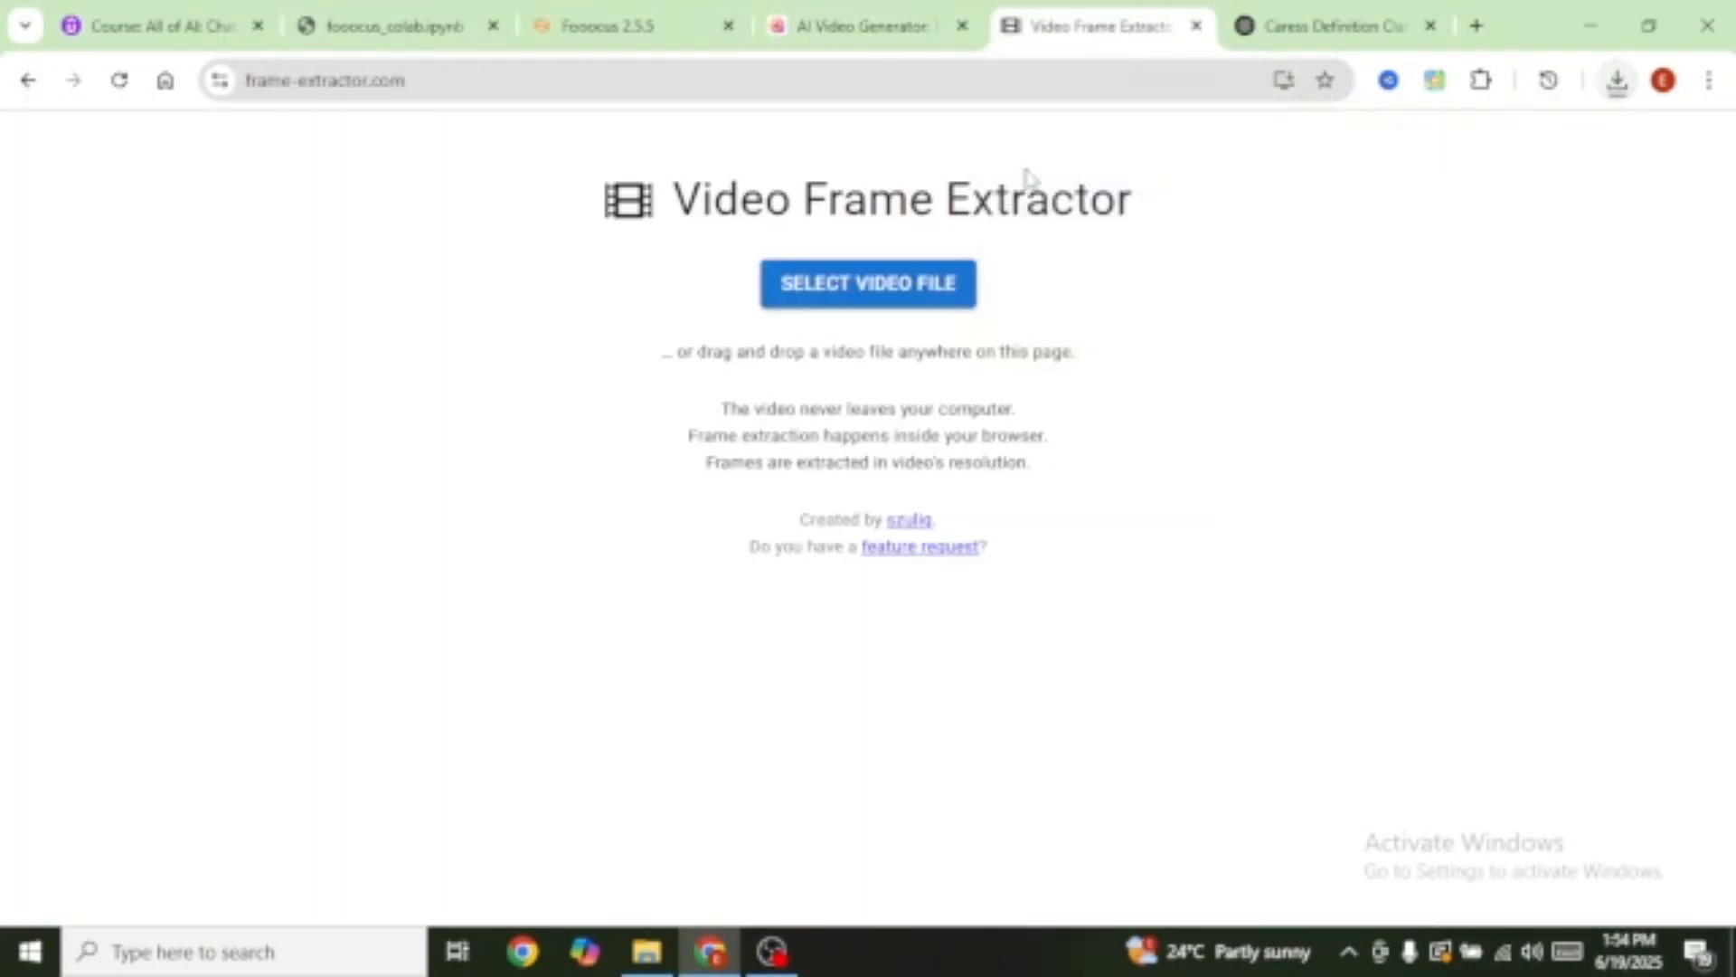
# Step: Load the kneeling clip, seek to its last frame, extract and download frame #1, then return to Hailuo
pyautogui.click(868, 294)
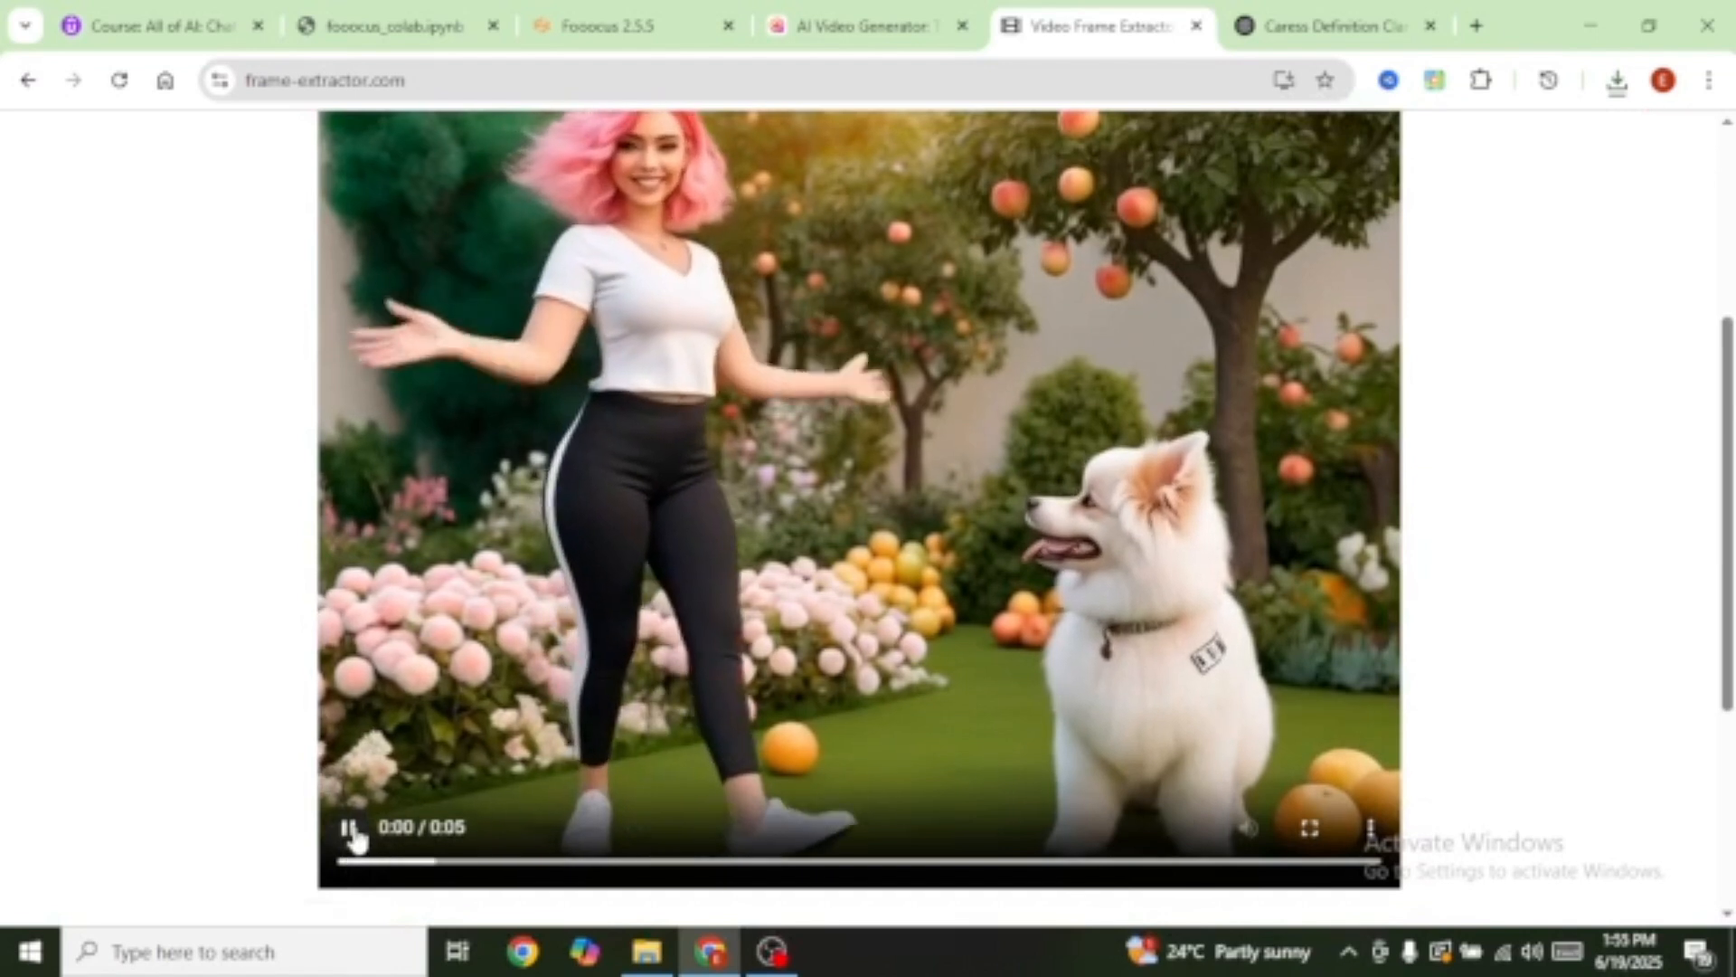
pyautogui.click(1310, 861)
pyautogui.moveTo(1334, 869)
pyautogui.mouseDown()
pyautogui.moveTo(1371, 866)
pyautogui.moveTo(1354, 865)
pyautogui.mouseUp()
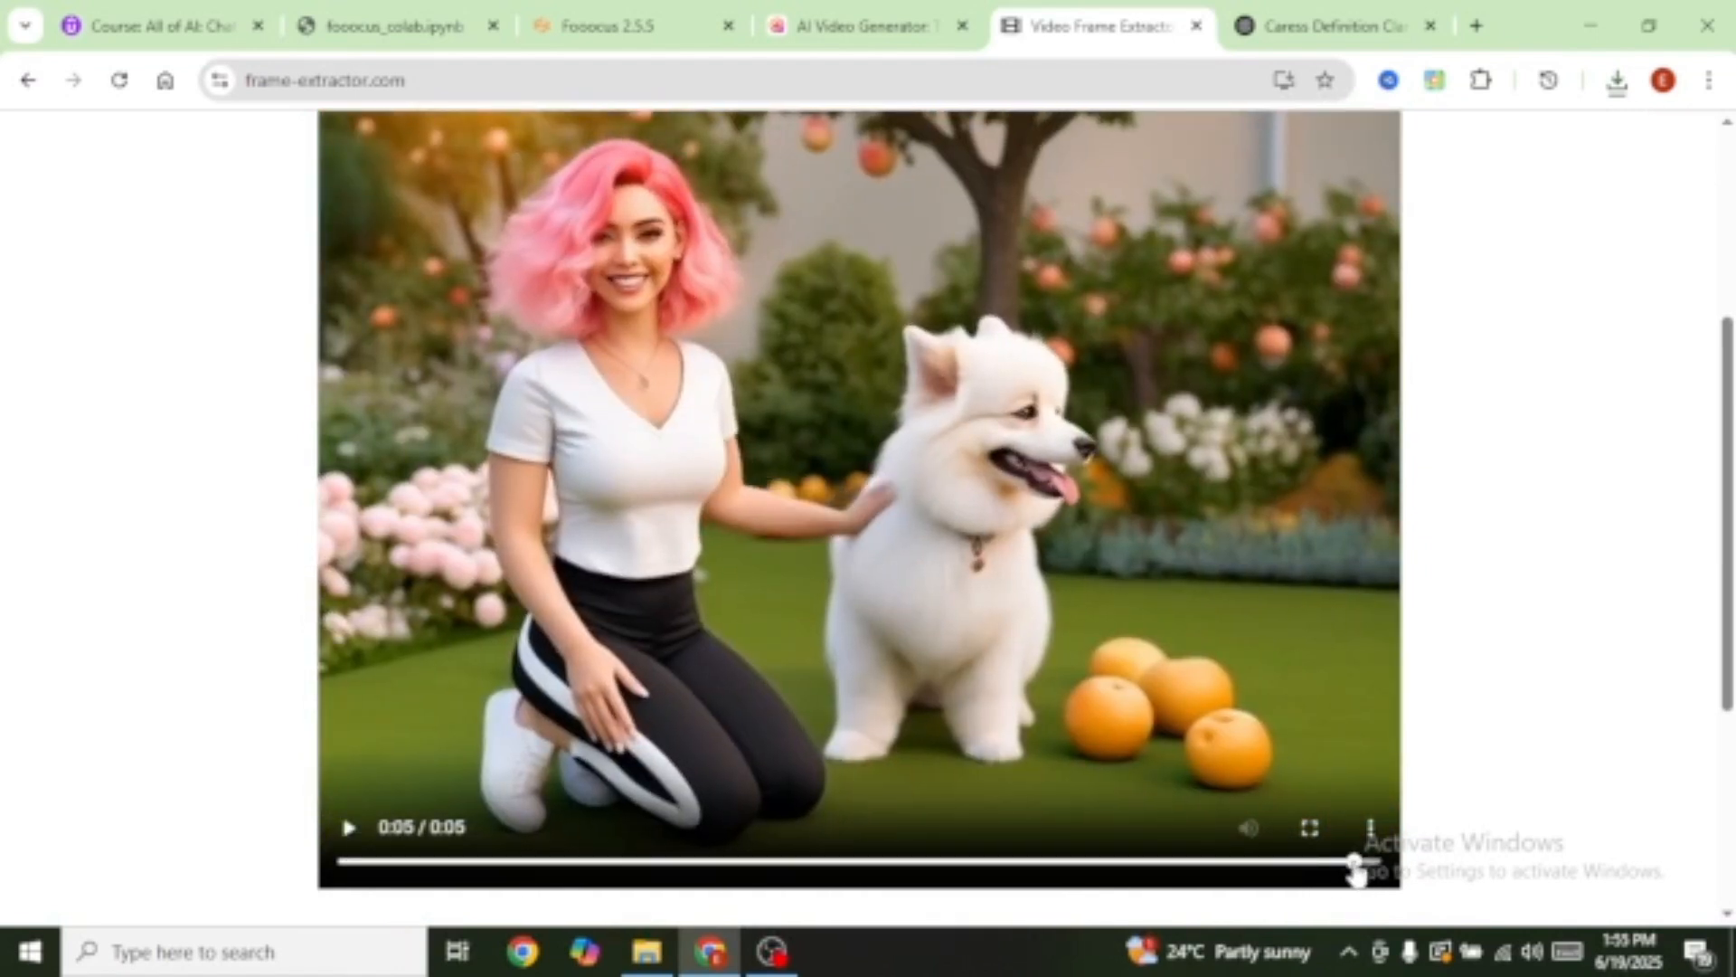
pyautogui.scroll(-4, 1354, 870)
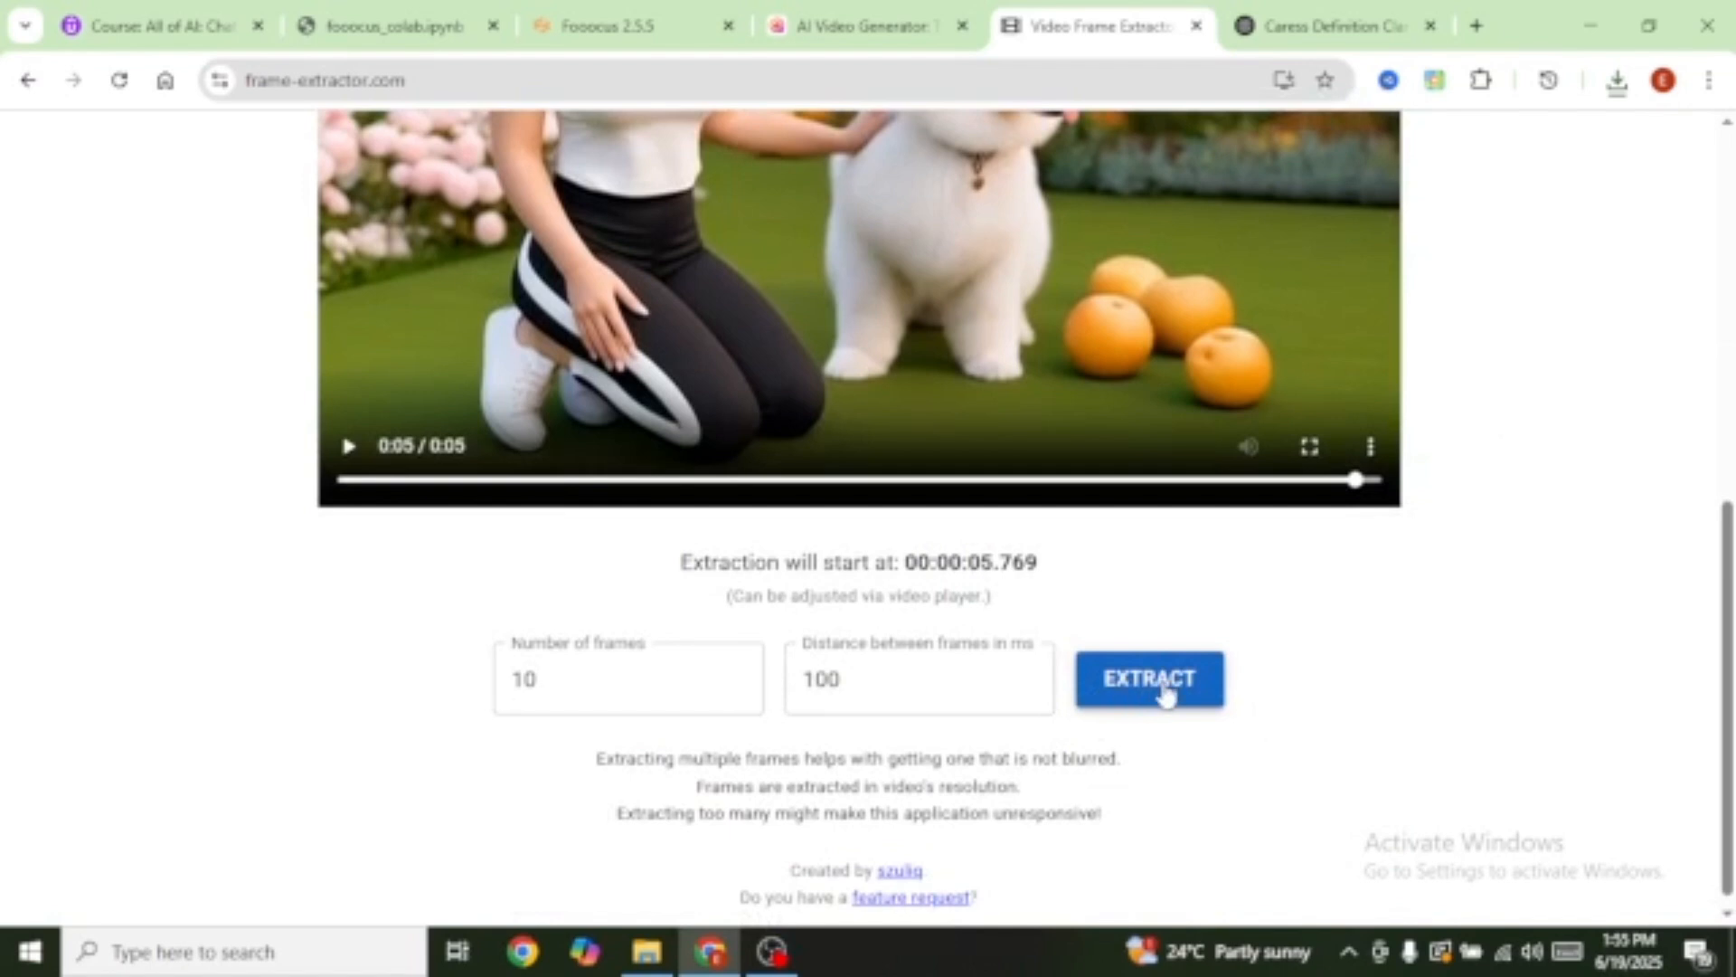
pyautogui.click(1165, 692)
pyautogui.scroll(-10, 1163, 690)
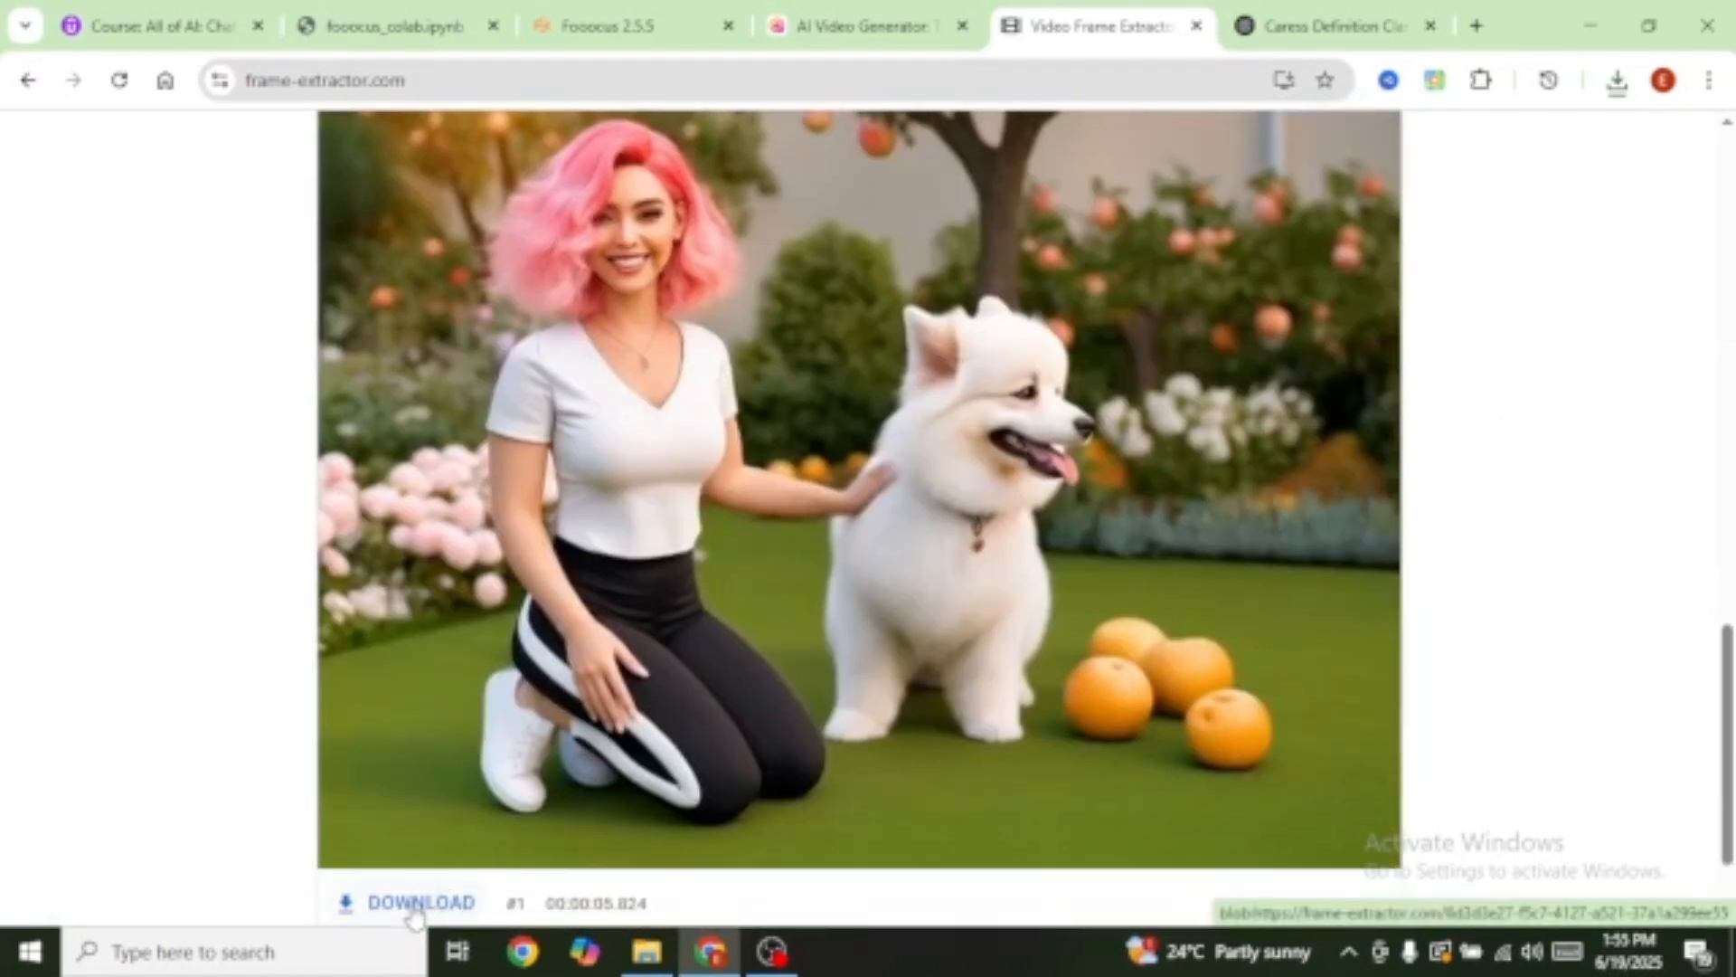
pyautogui.click(414, 907)
pyautogui.click(864, 25)
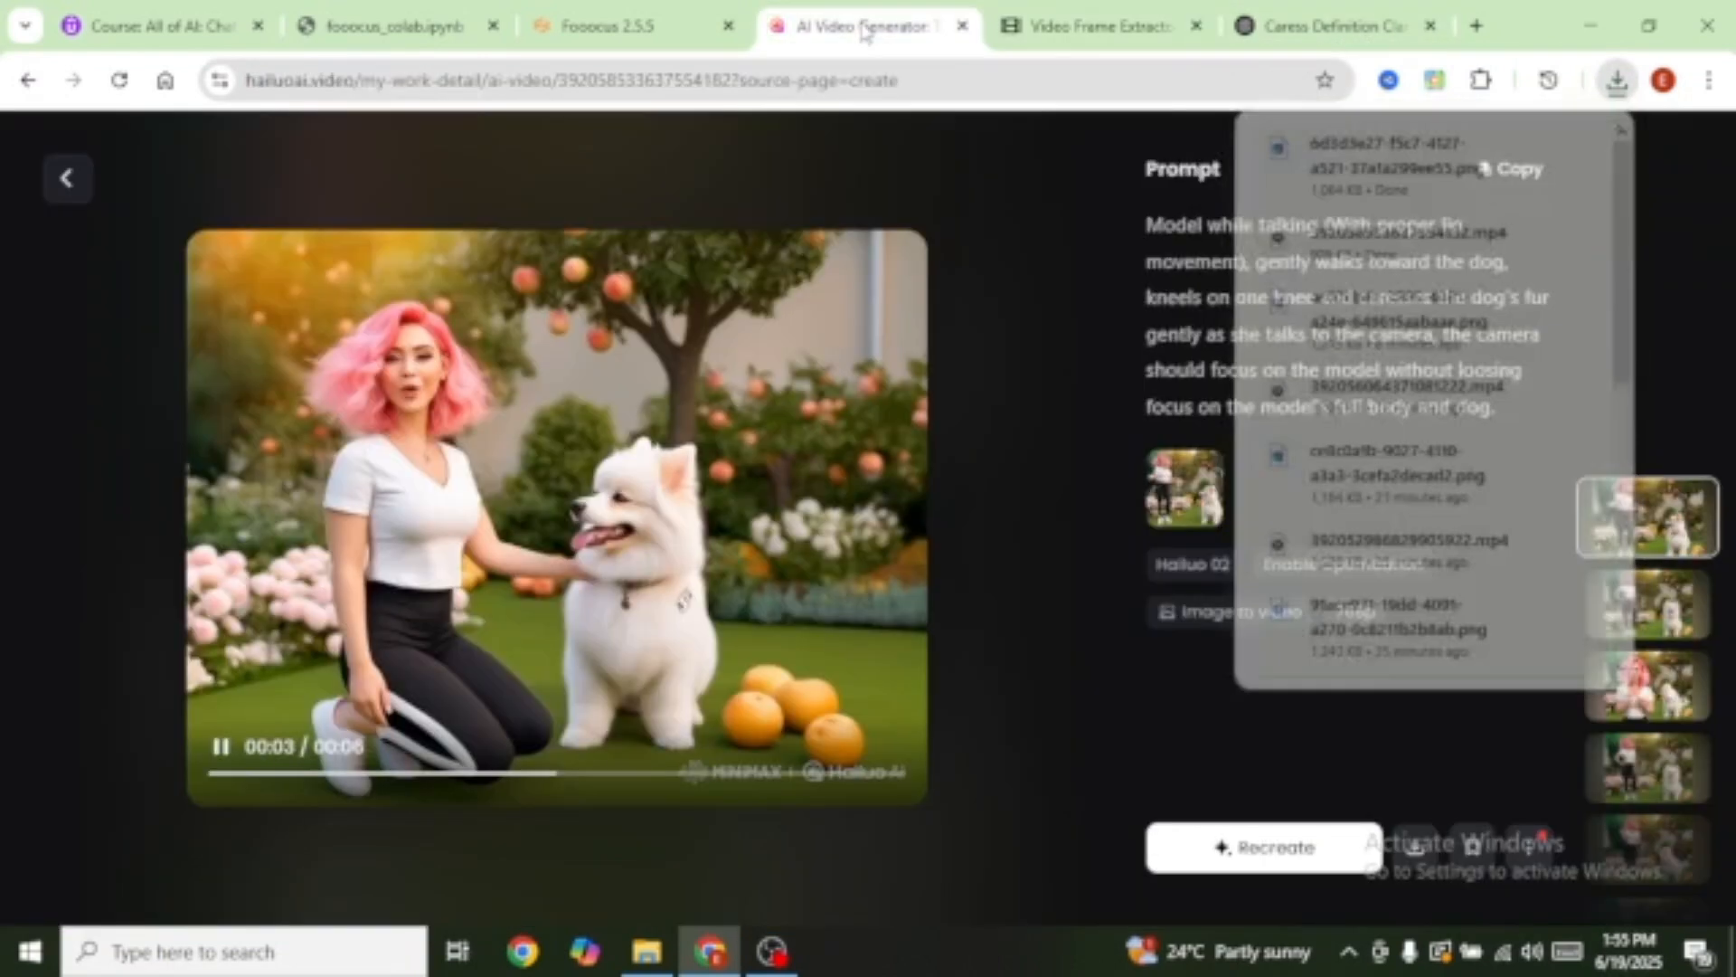
# Step: Load the downloaded final-frame PNG as the start image for the garden-walk clip
pyautogui.click(68, 179)
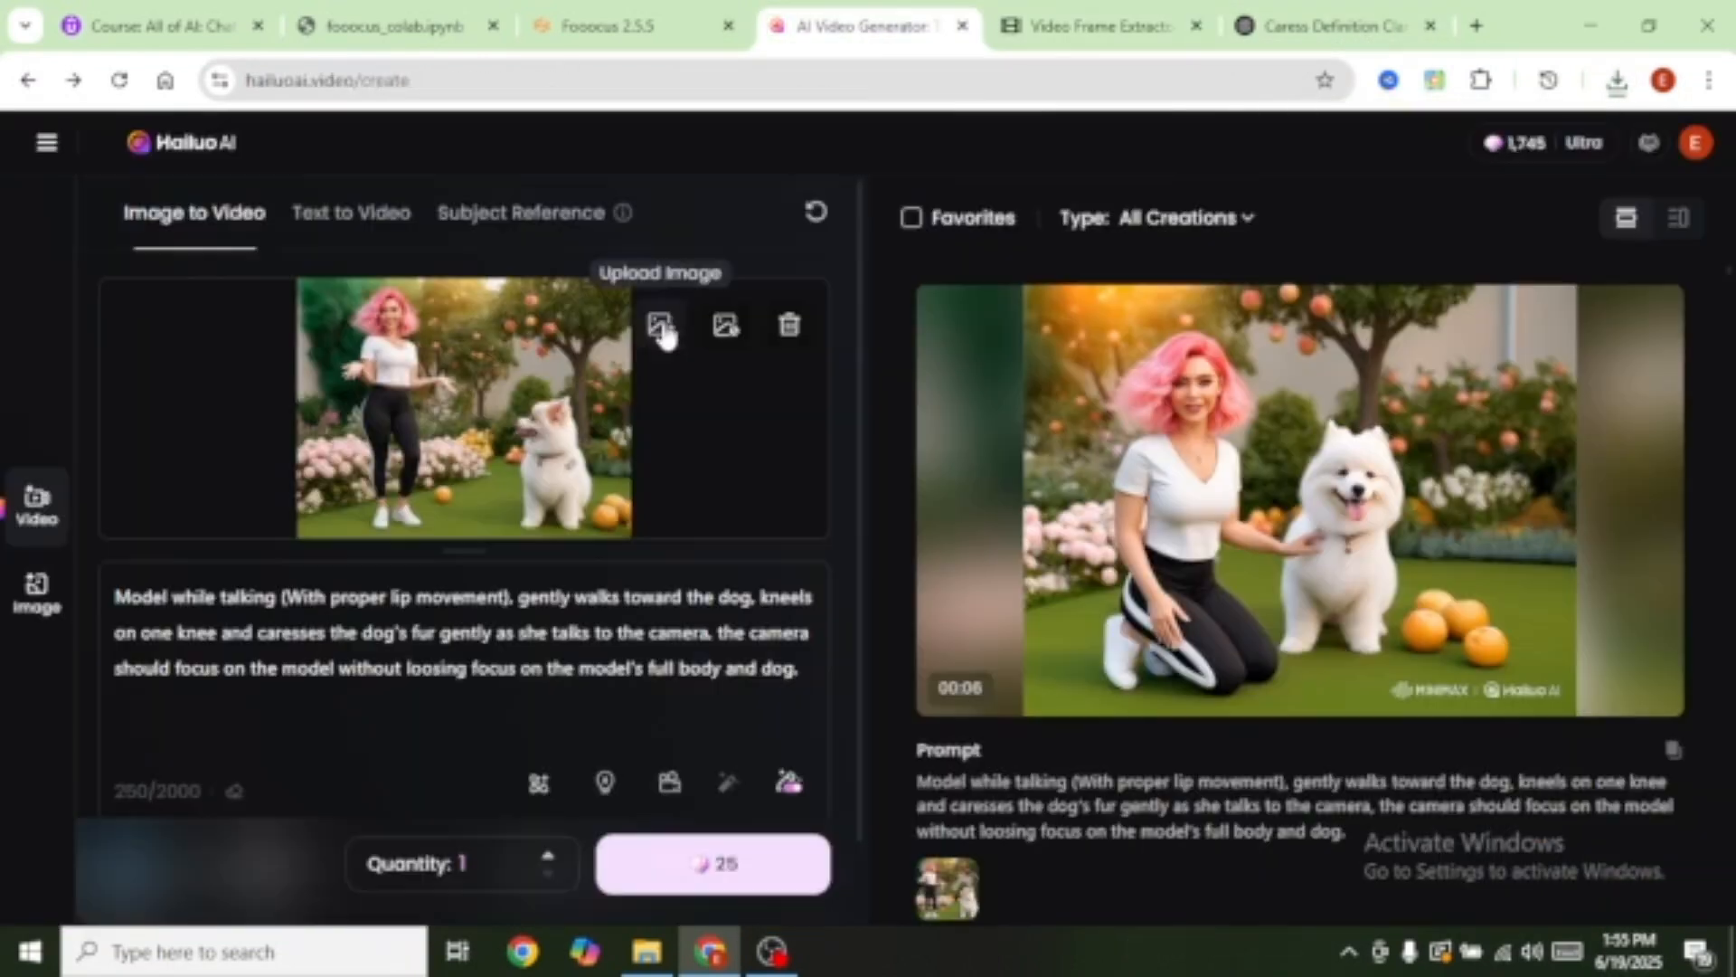
pyautogui.click(661, 327)
pyautogui.click(394, 212)
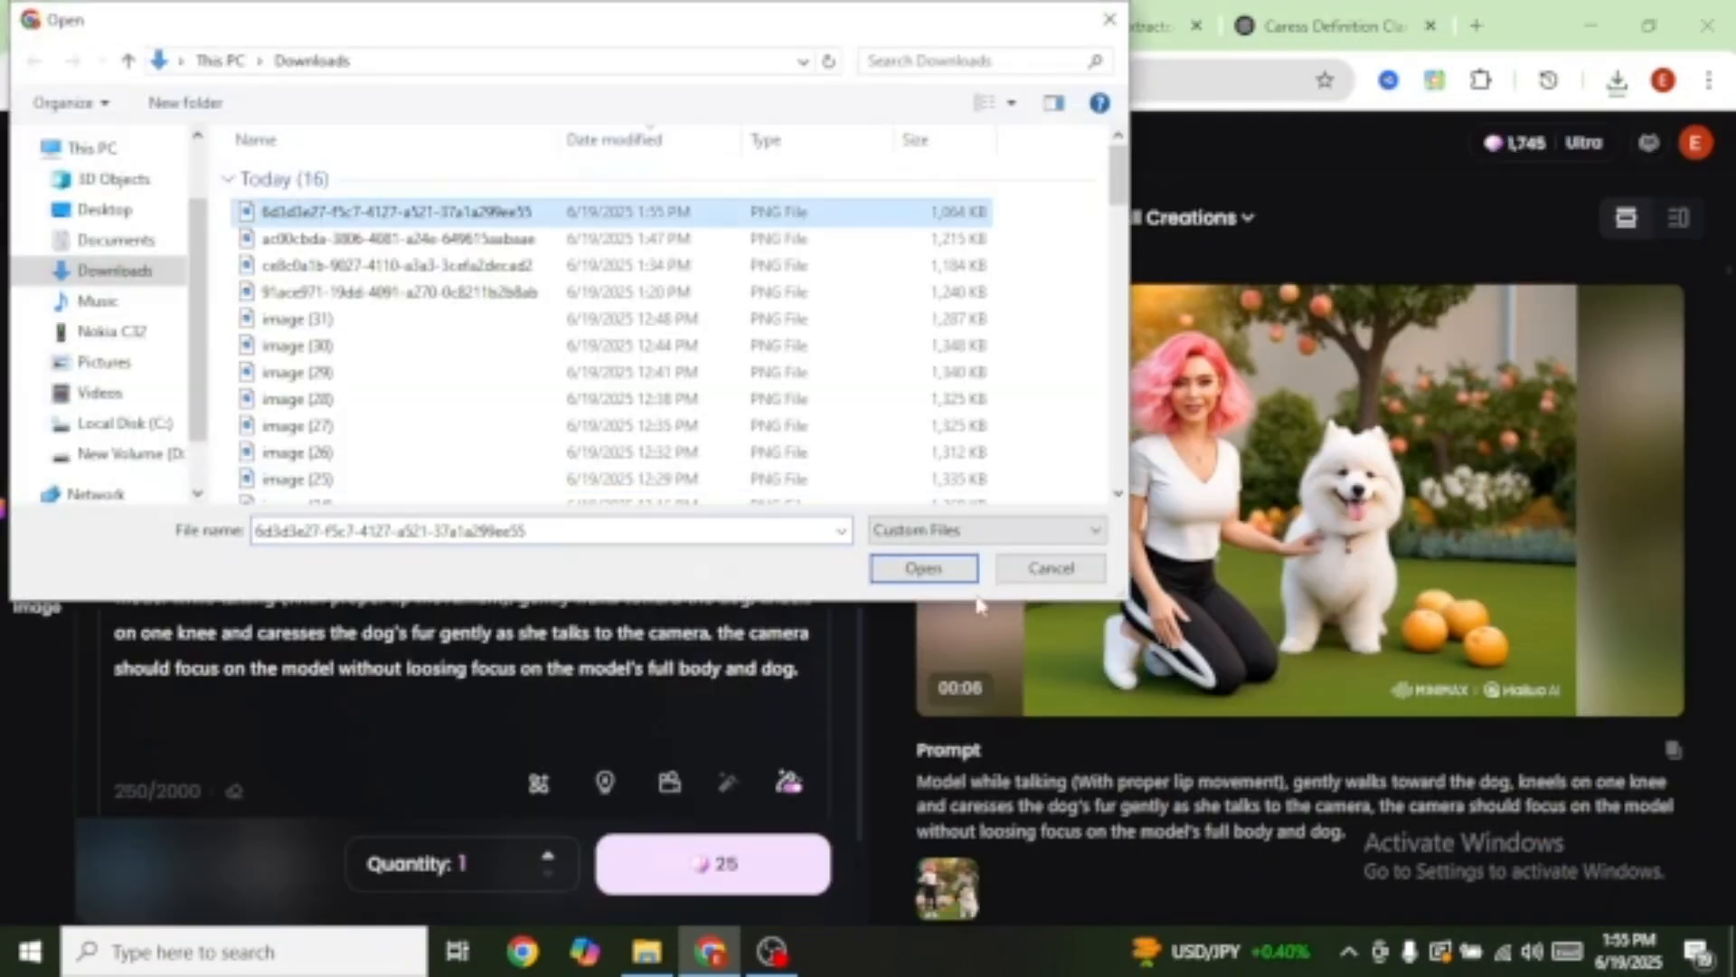
pyautogui.click(924, 569)
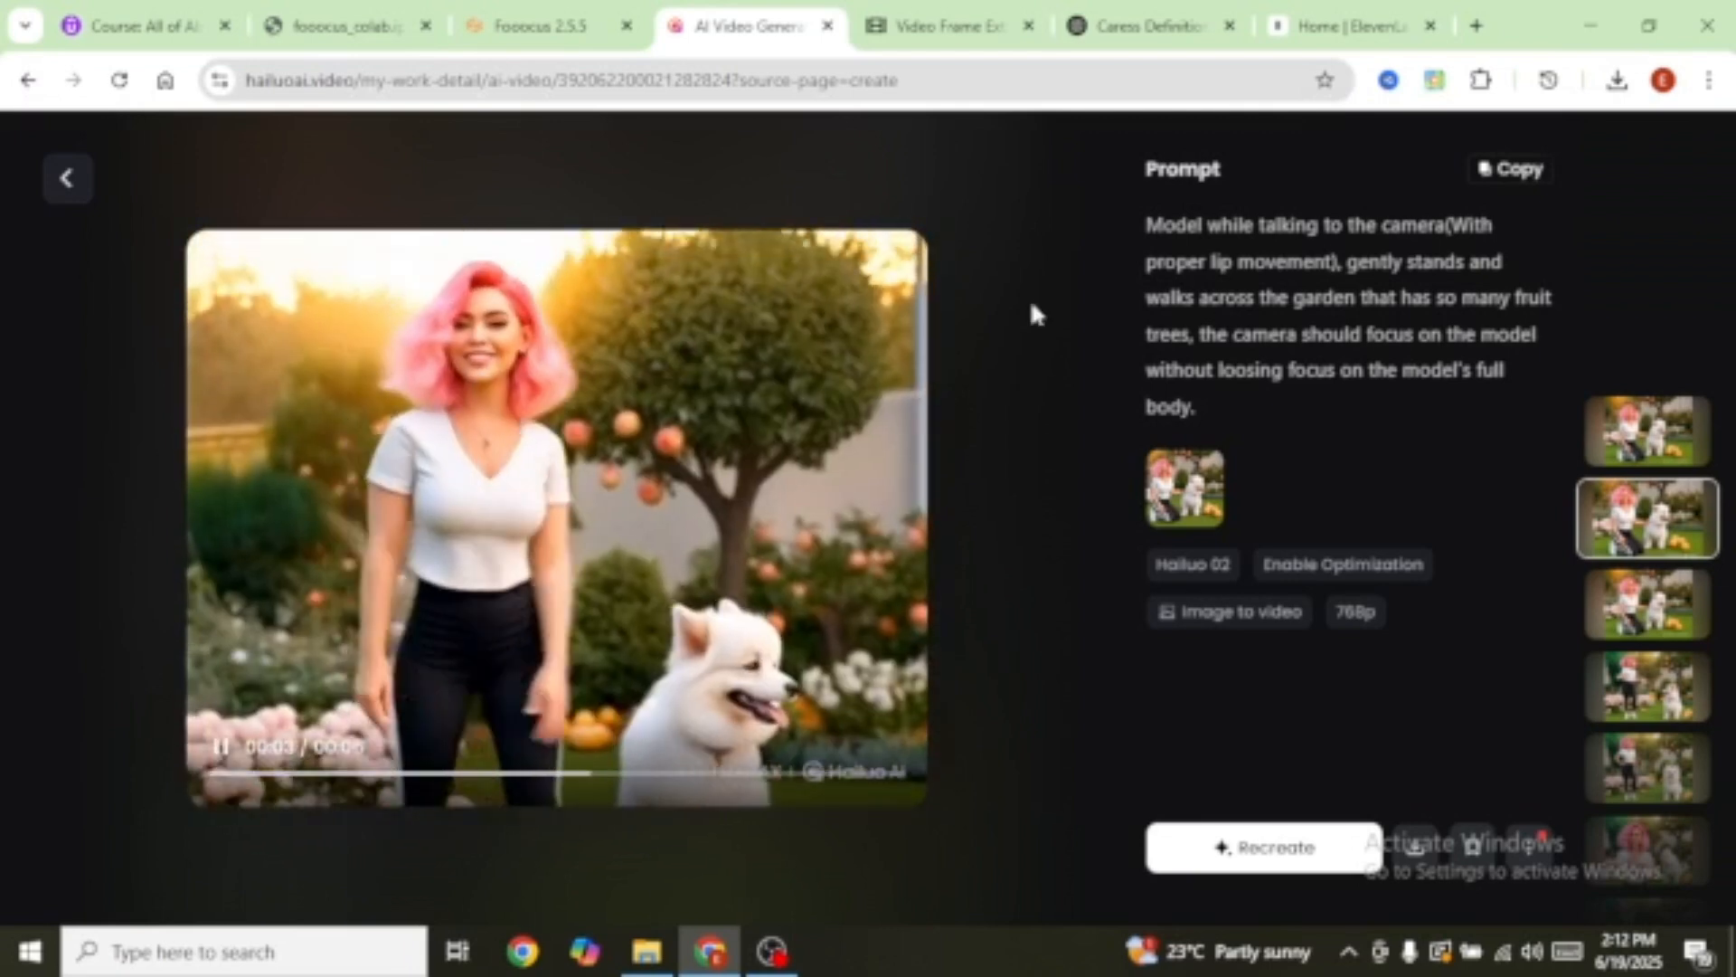
# Step: Download the garden-walk clip, check the Frame Extractor tab, then return to video creation
pyautogui.click(1422, 855)
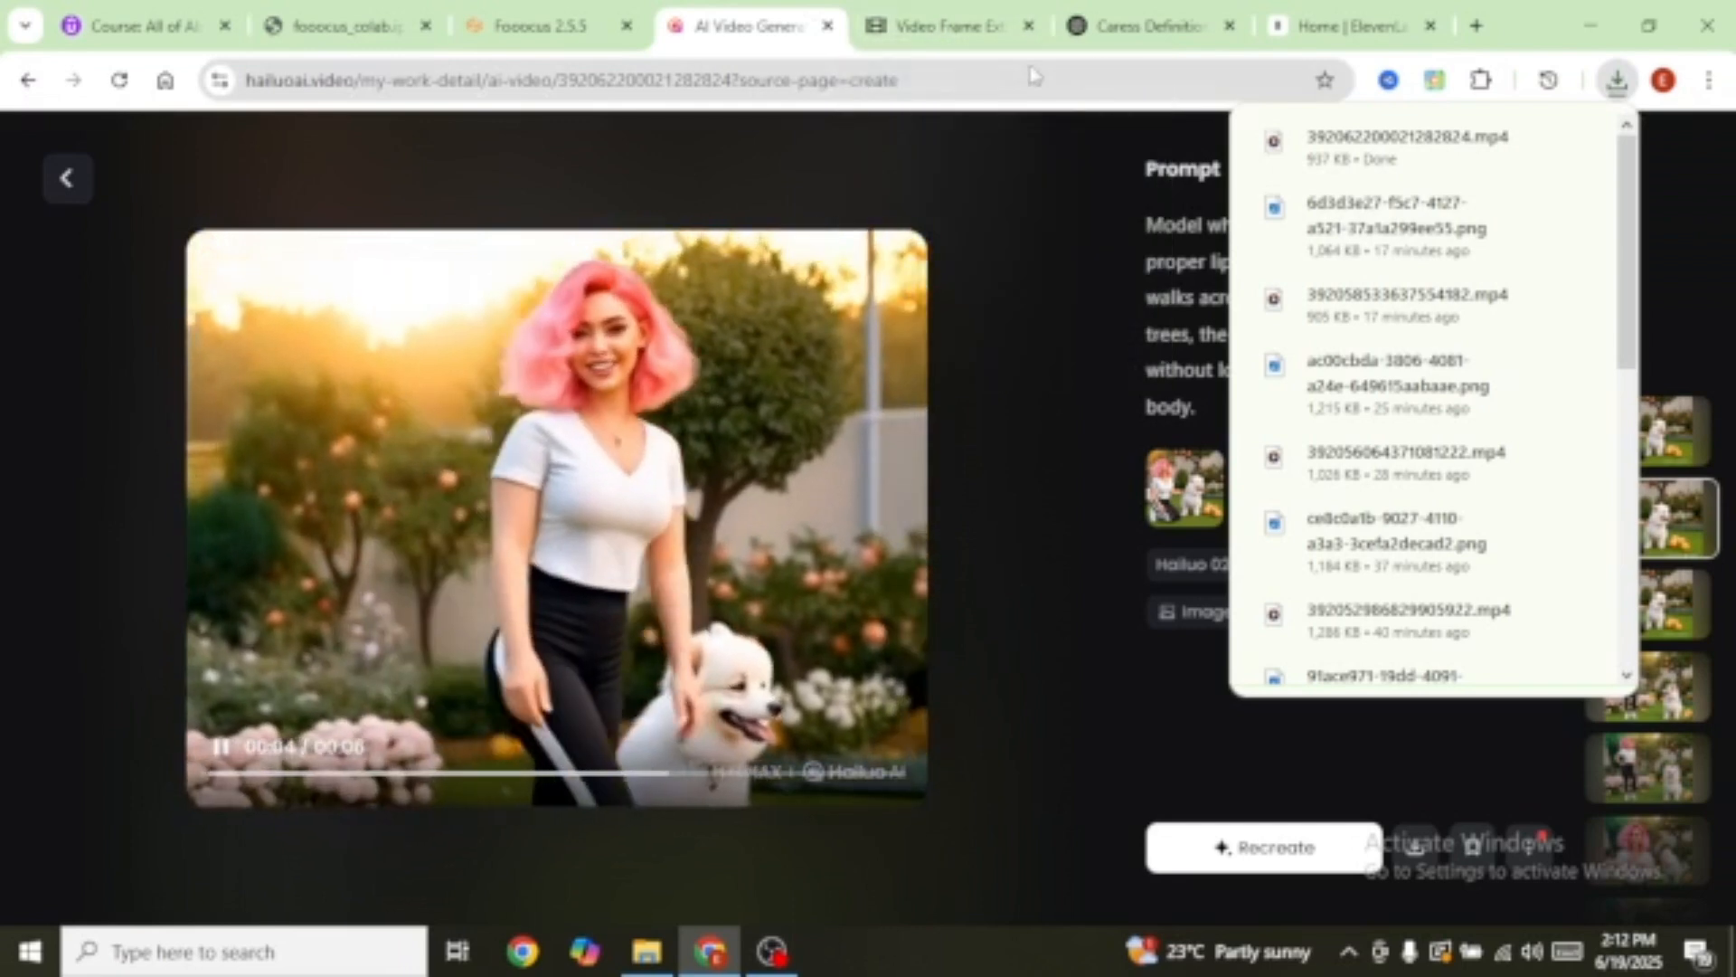
pyautogui.click(945, 27)
pyautogui.scroll(-3, 1088, 586)
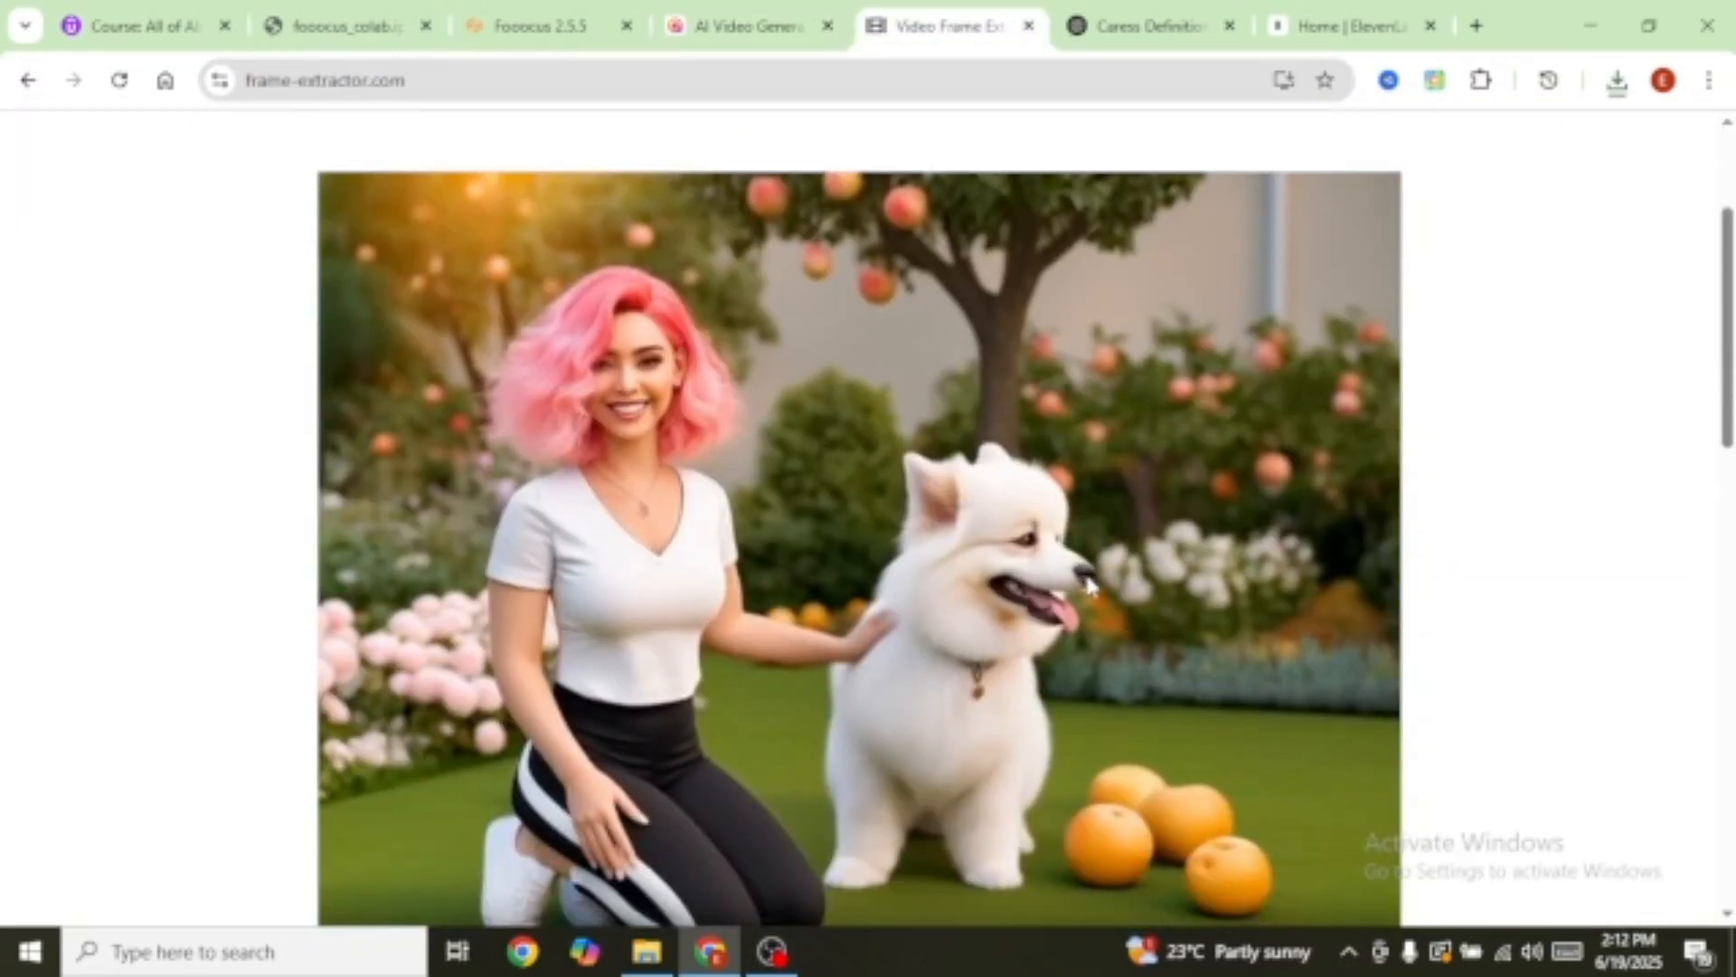
pyautogui.scroll(3, 1088, 586)
pyautogui.click(747, 27)
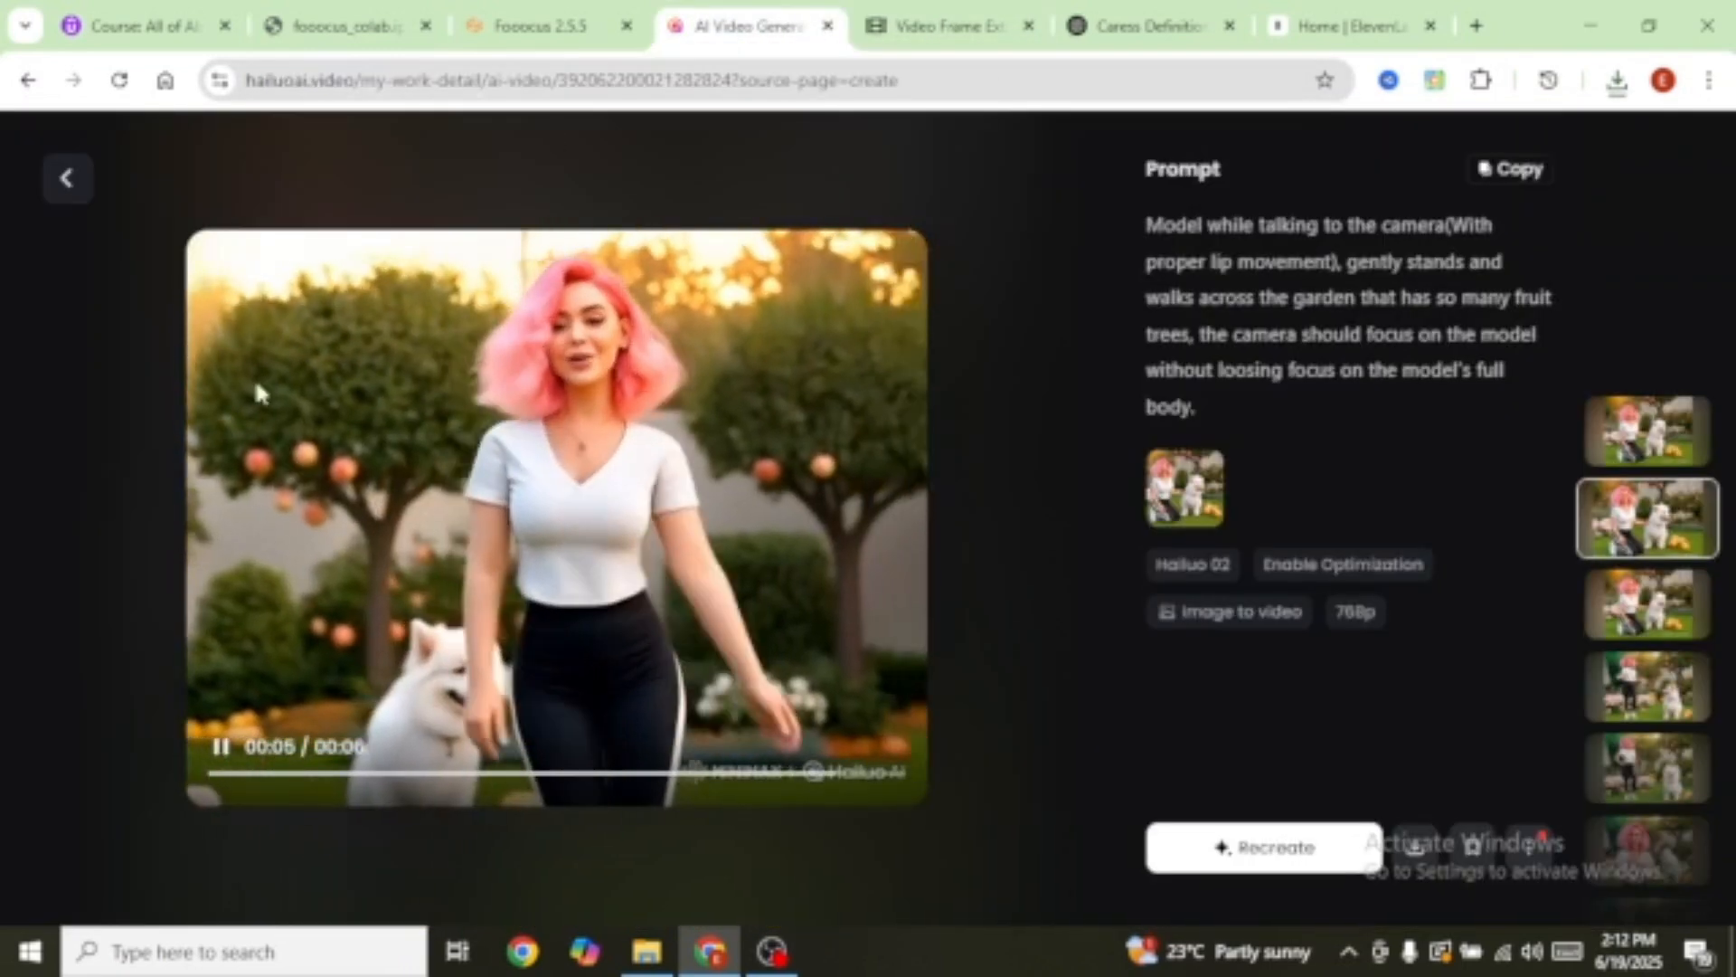
pyautogui.click(63, 175)
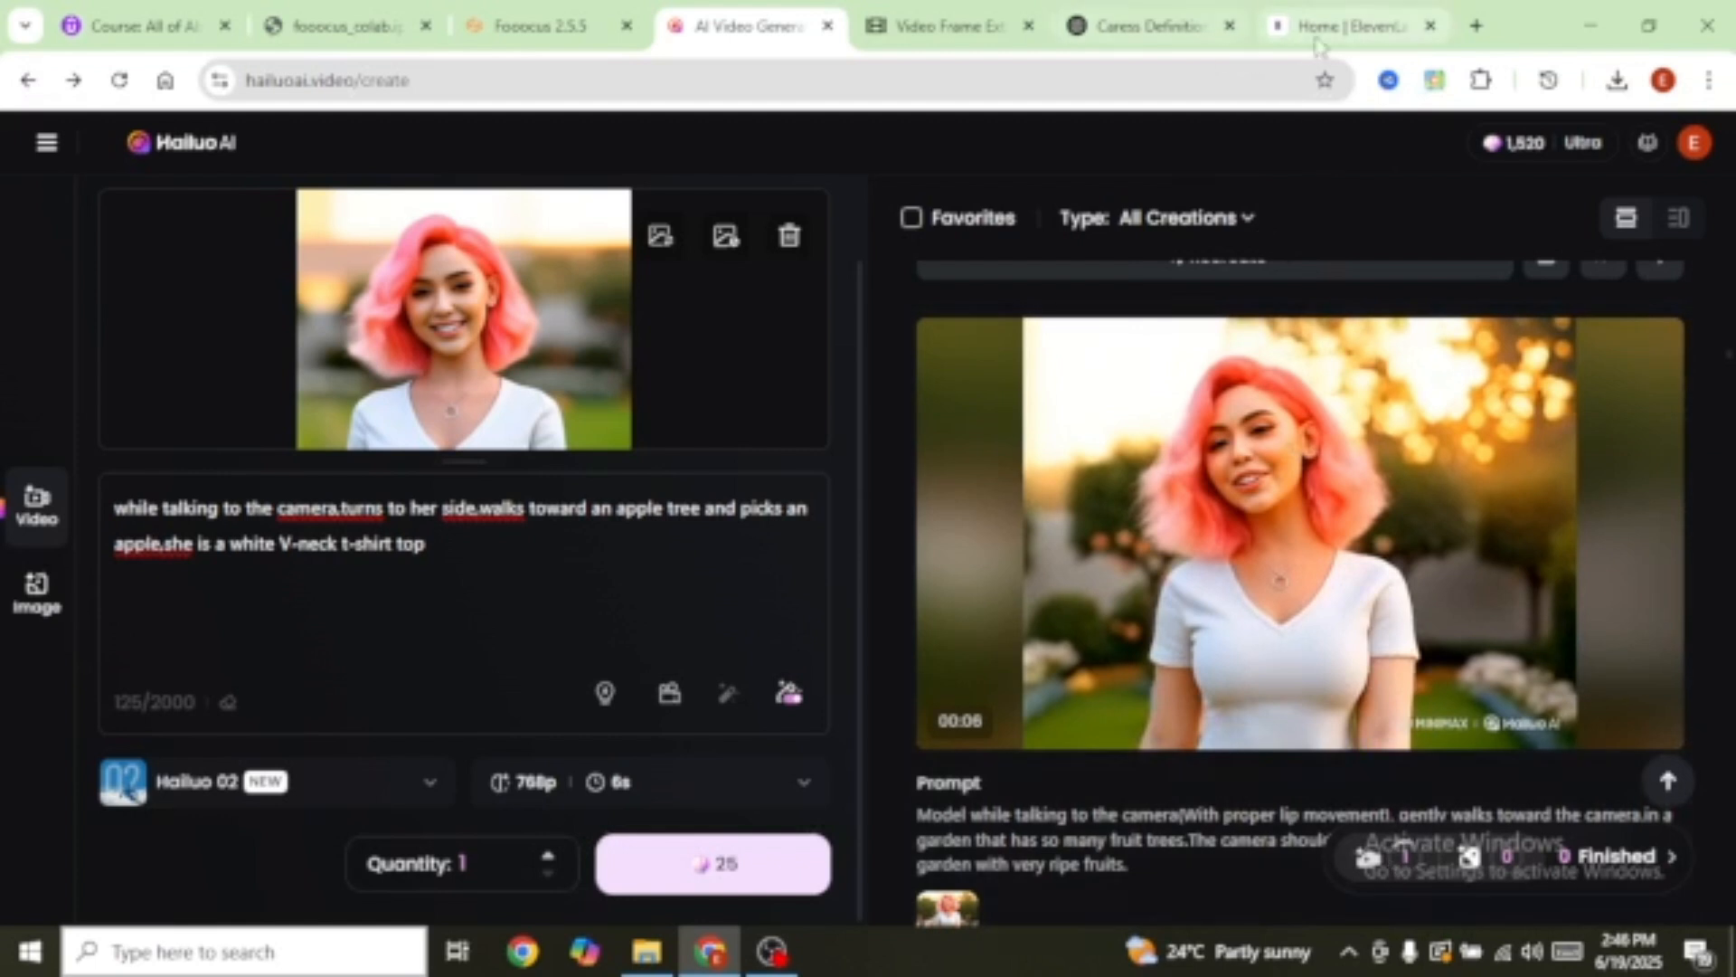
# Step: Switch the browser to the Home | ElevenLabs tab
pyautogui.click(1353, 27)
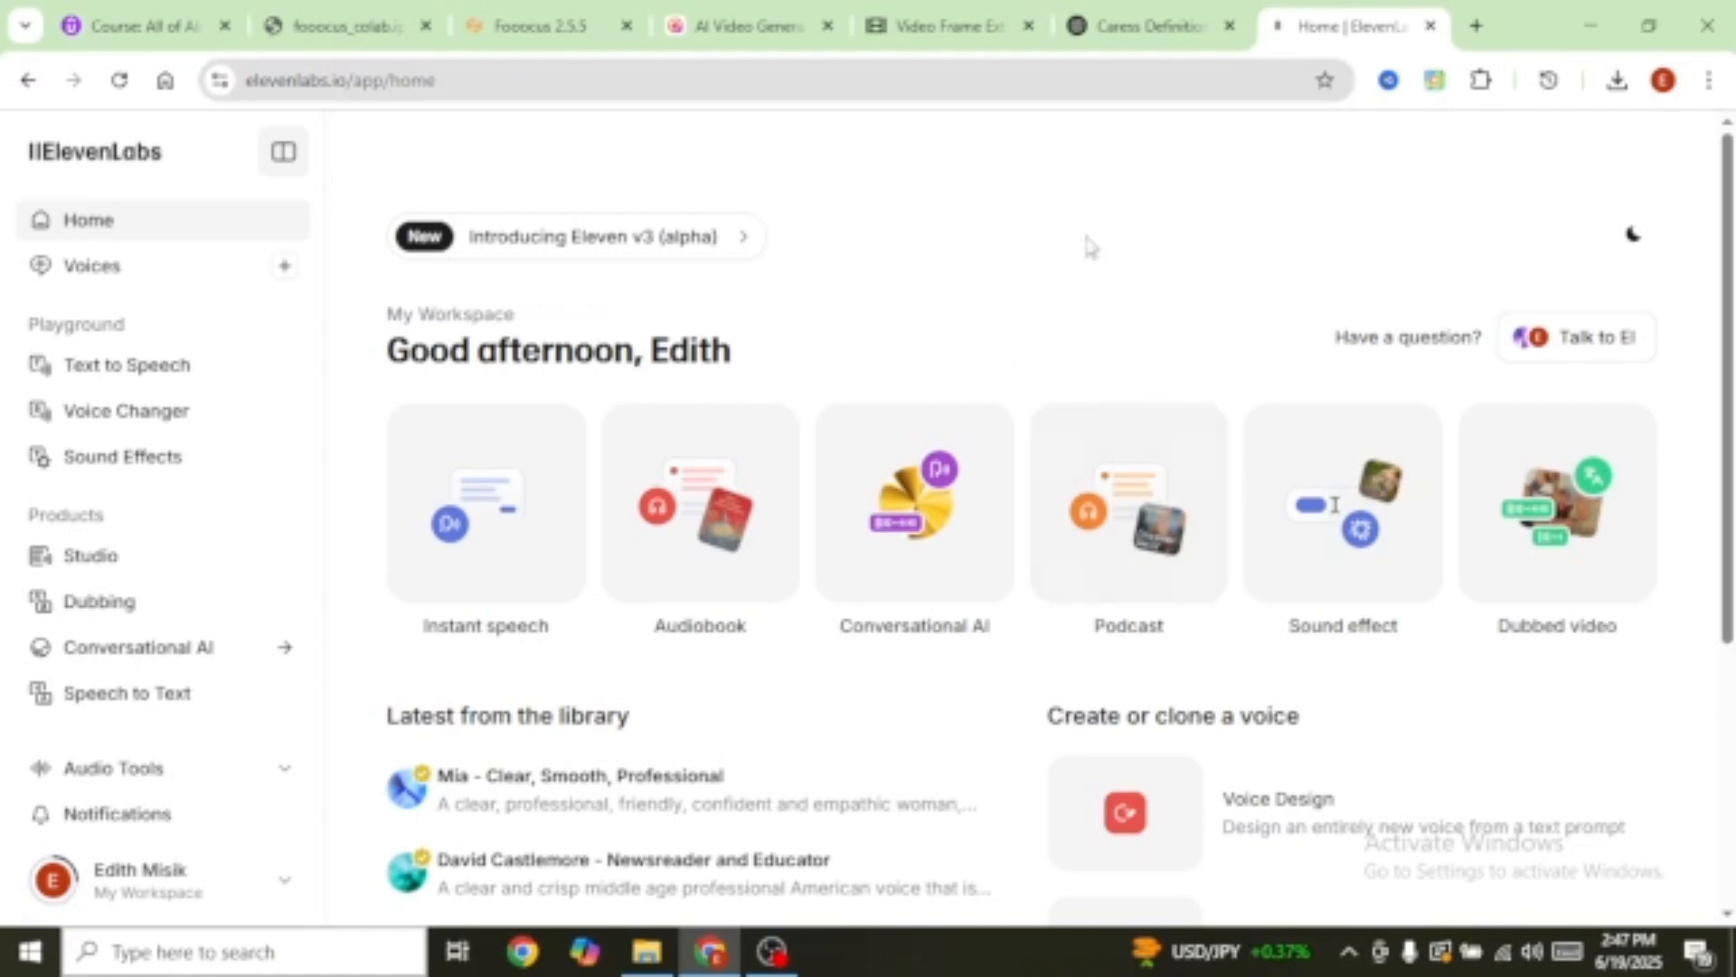
# Step: Open Text to Speech and preview the Aria and Dorothy voices, keeping Matilda selected
pyautogui.click(147, 371)
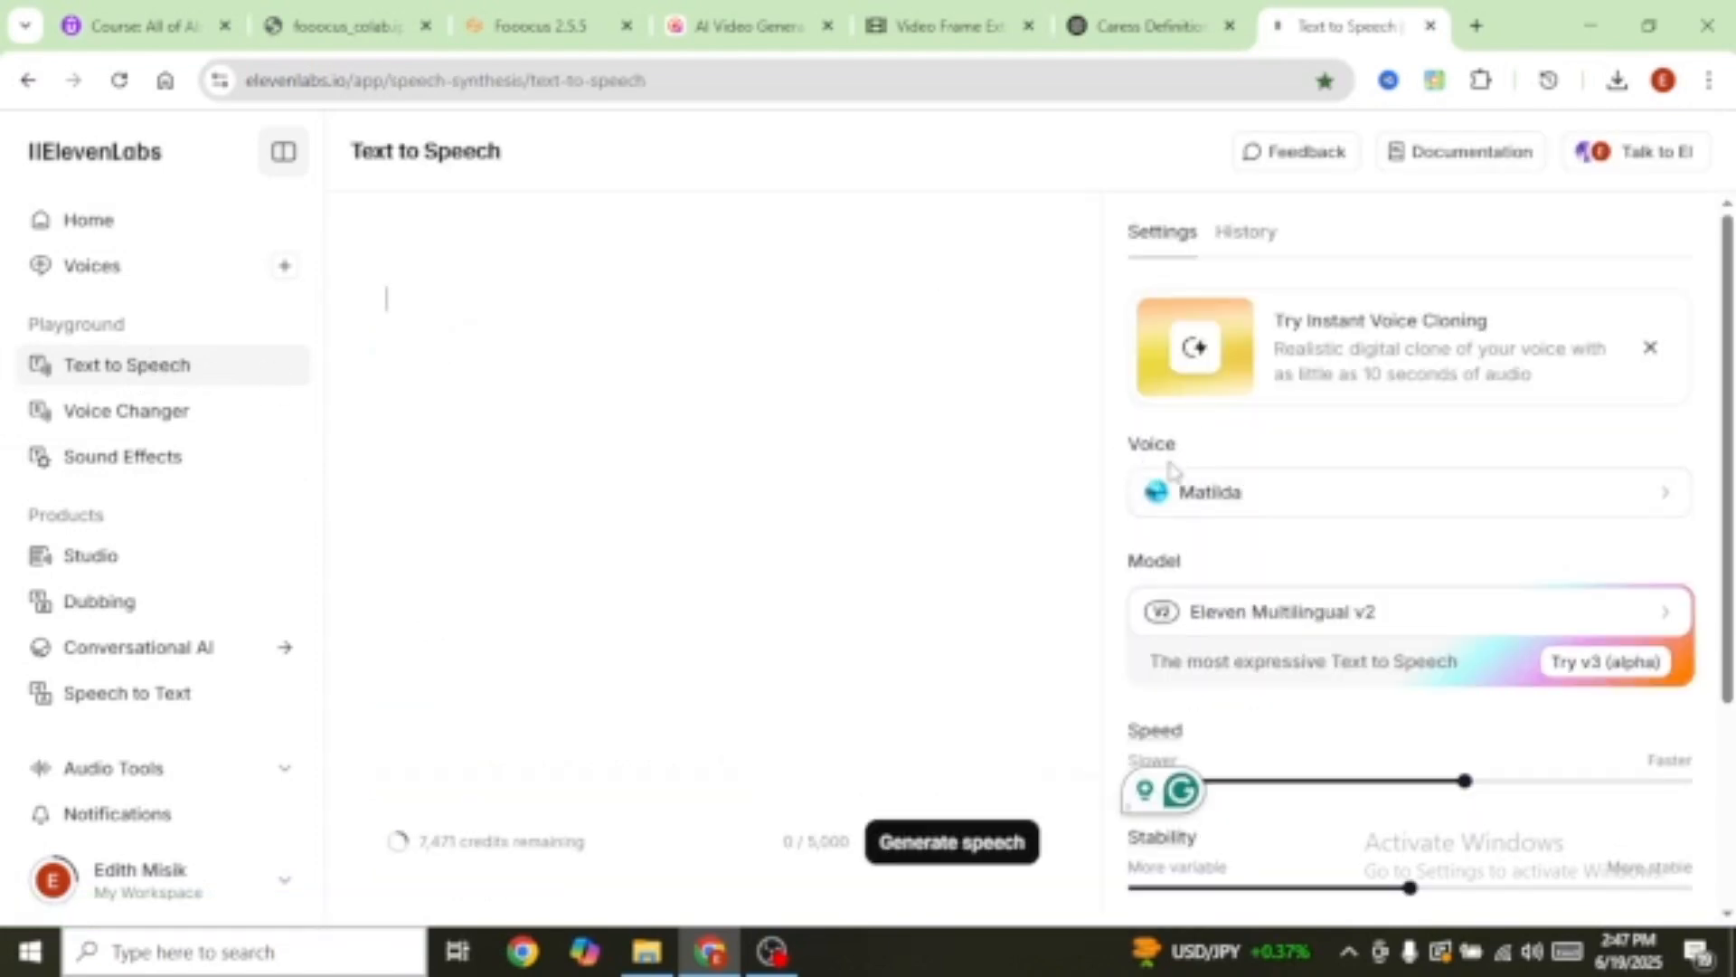
pyautogui.click(1574, 505)
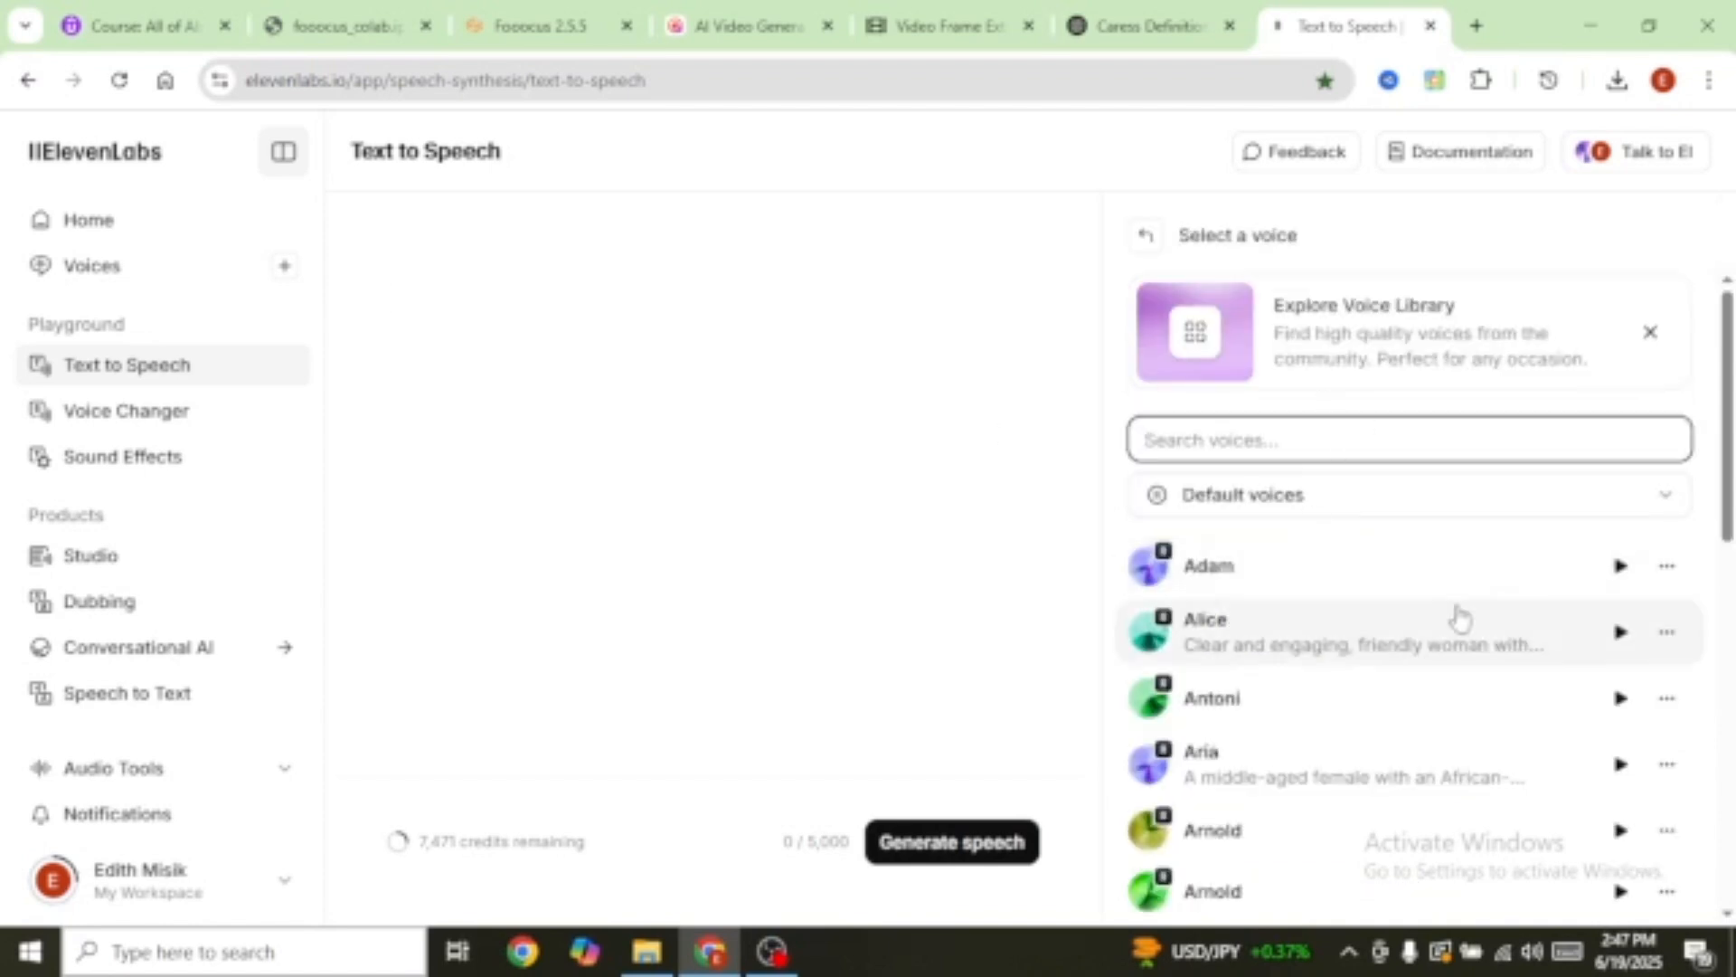
pyautogui.scroll(-1, 1538, 644)
pyautogui.click(1620, 637)
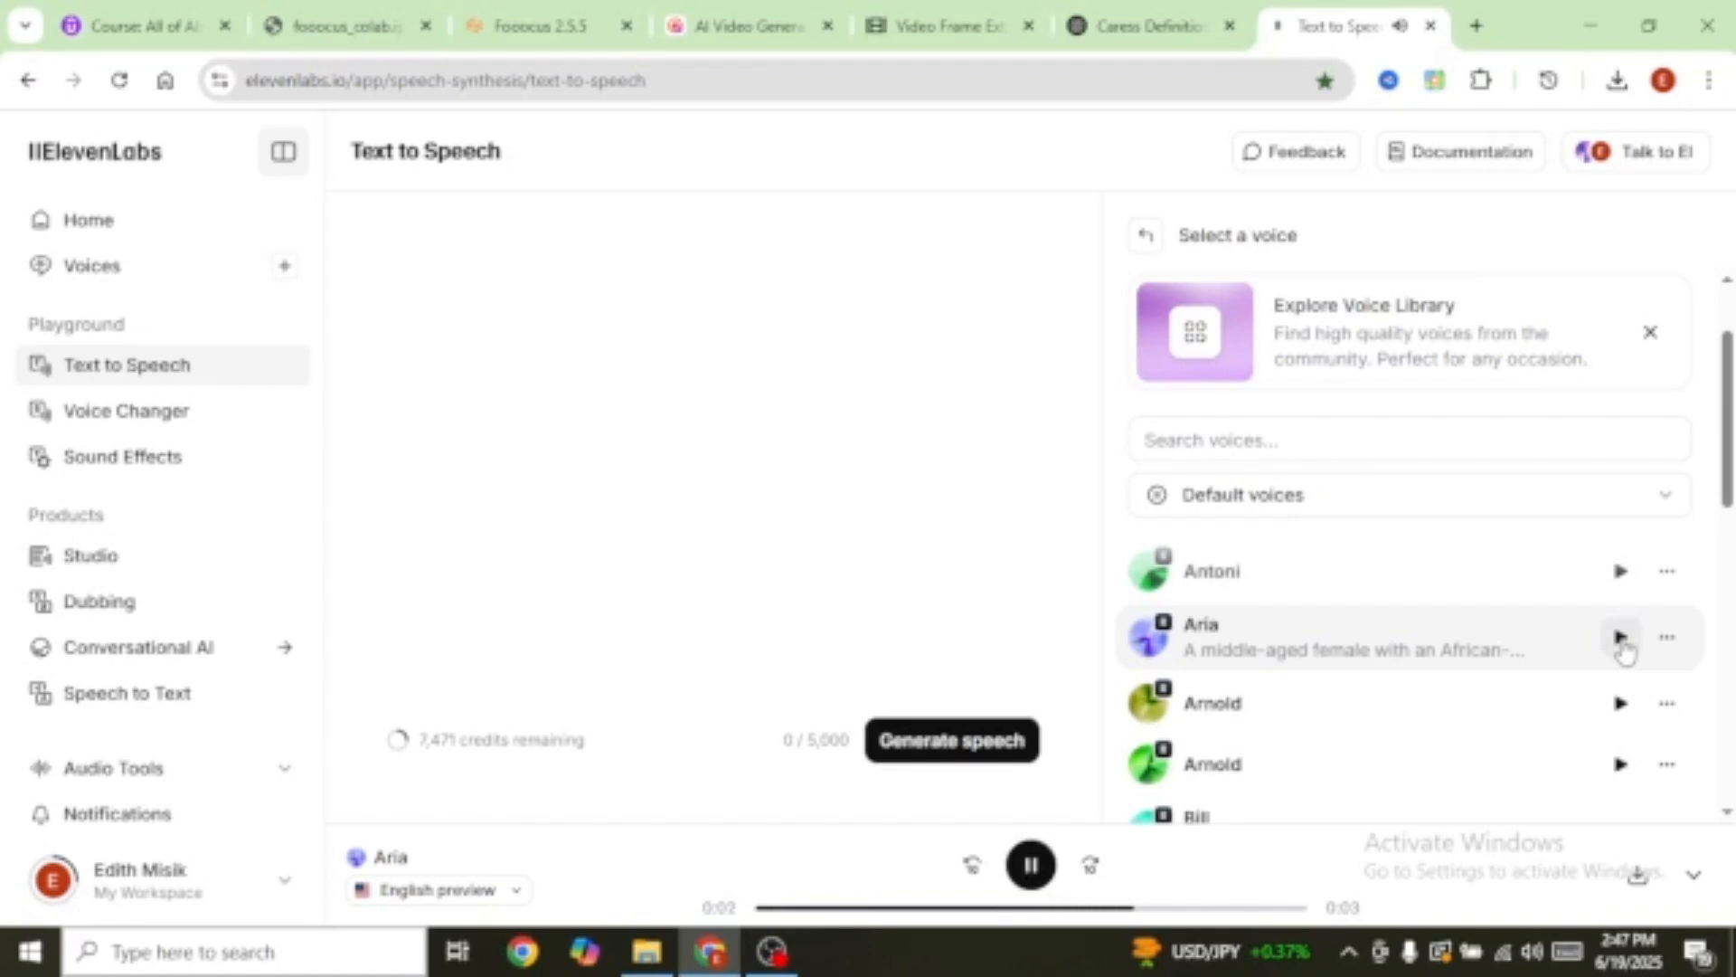
pyautogui.scroll(-5, 1387, 667)
pyautogui.click(1620, 617)
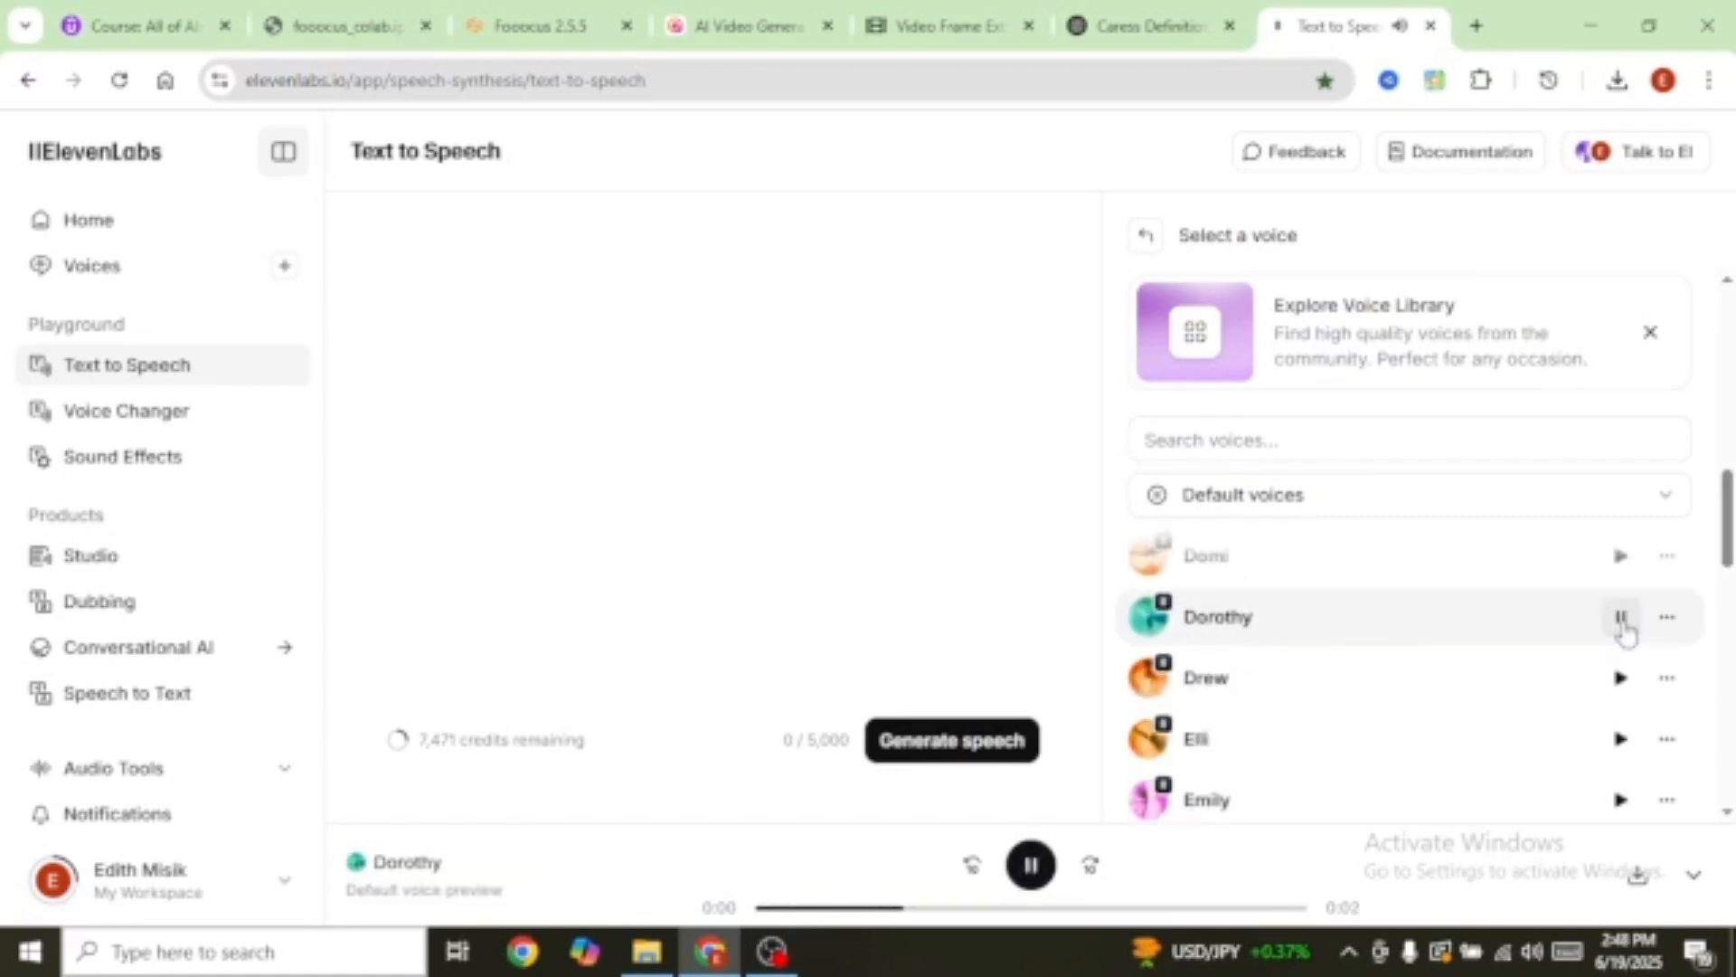
pyautogui.click(1335, 736)
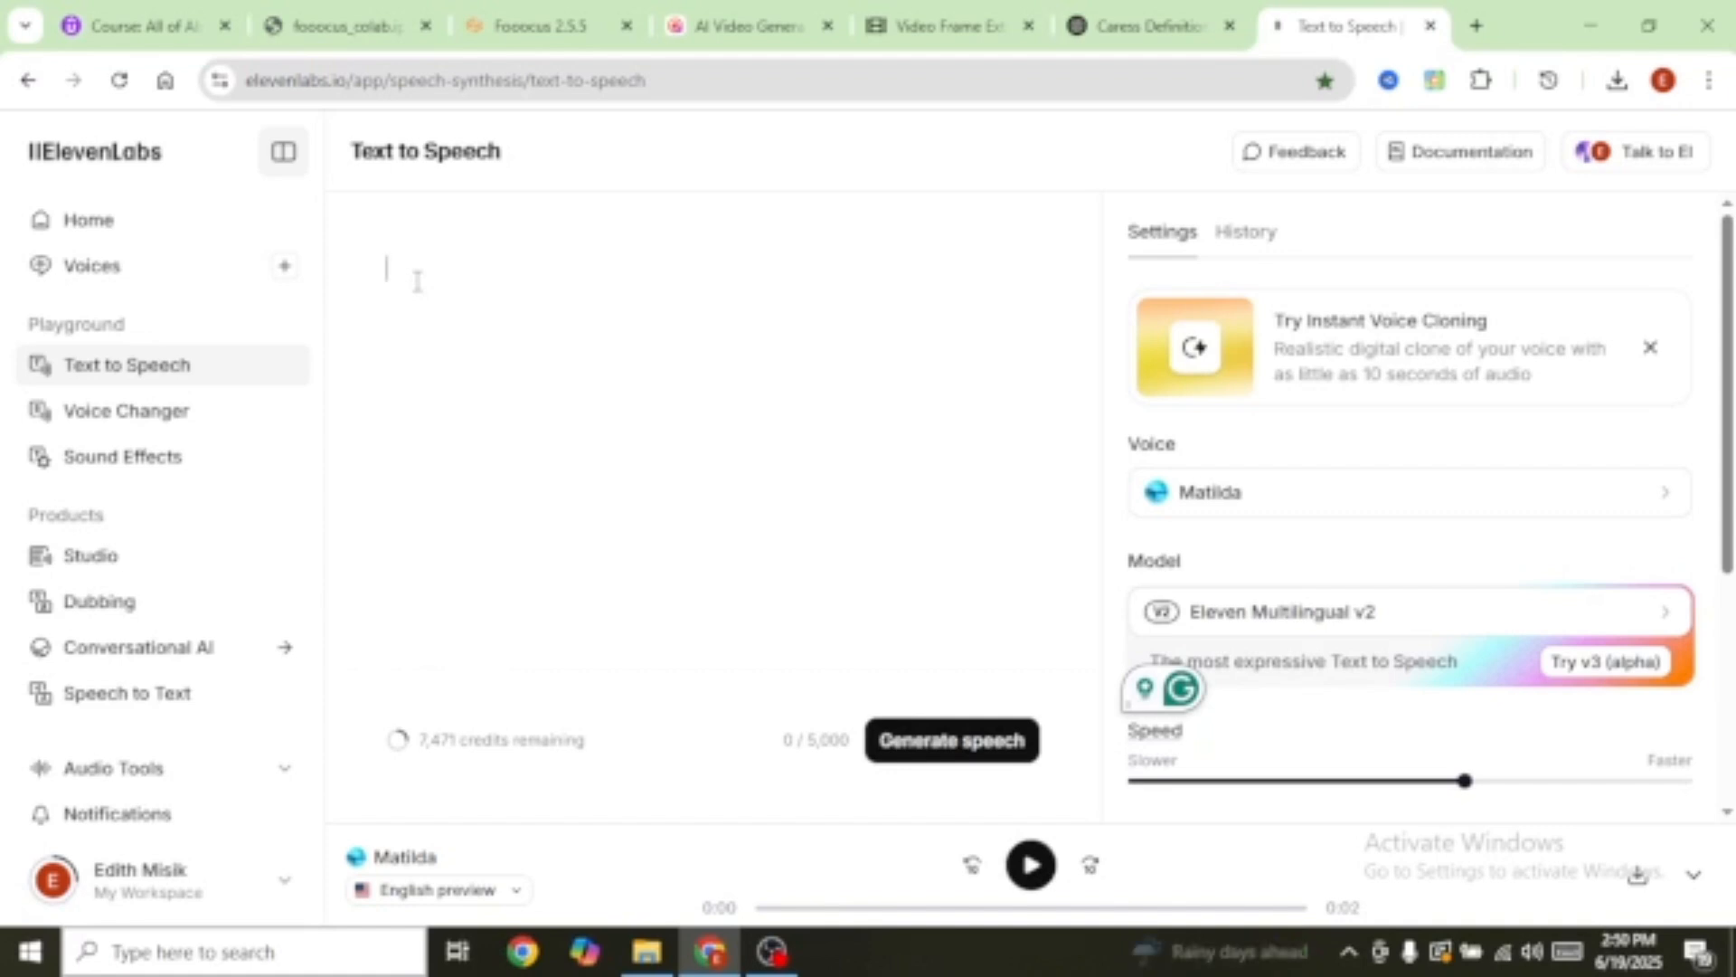
# Step: Paste the first garden line and generate its speech
pyautogui.write("I just love my garden—it's full of life, color, and sweet fruits!")
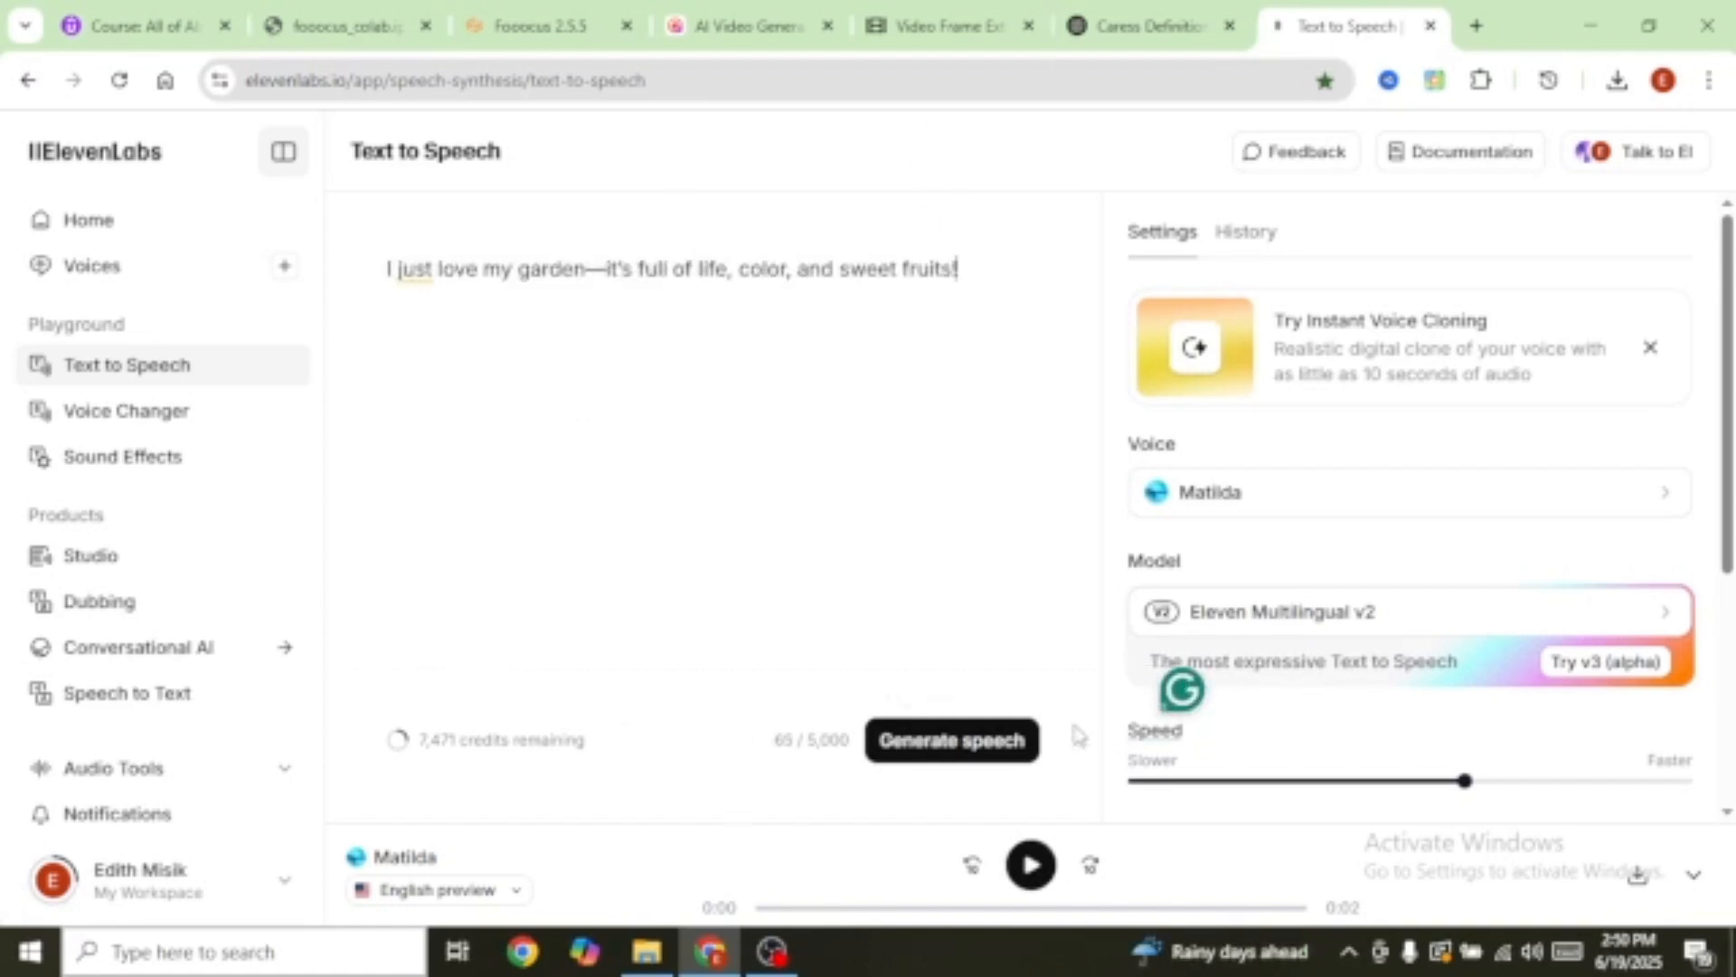
pyautogui.click(968, 751)
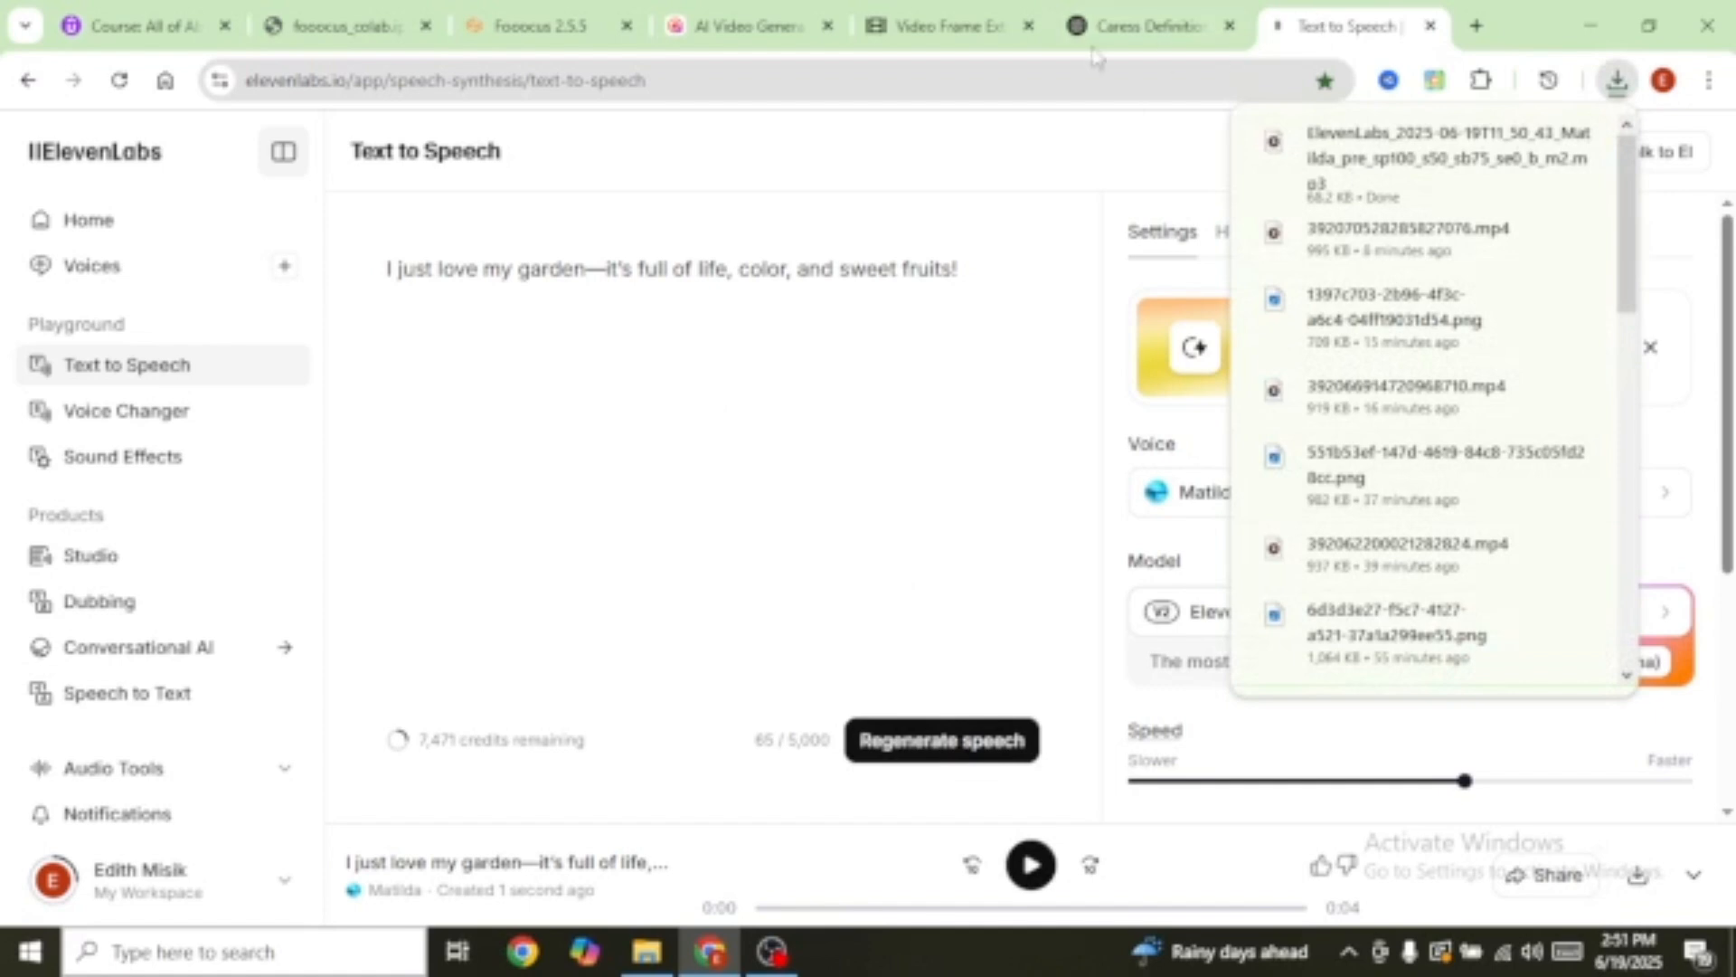
pyautogui.click(697, 437)
# Step: Replace the text with the happy-place sentence, generate and download its audio, then switch to CapCut
pyautogui.hotkey('ctrl', 'a')
pyautogui.write('This garden is my happy place—me and my sweet pup love it here!')
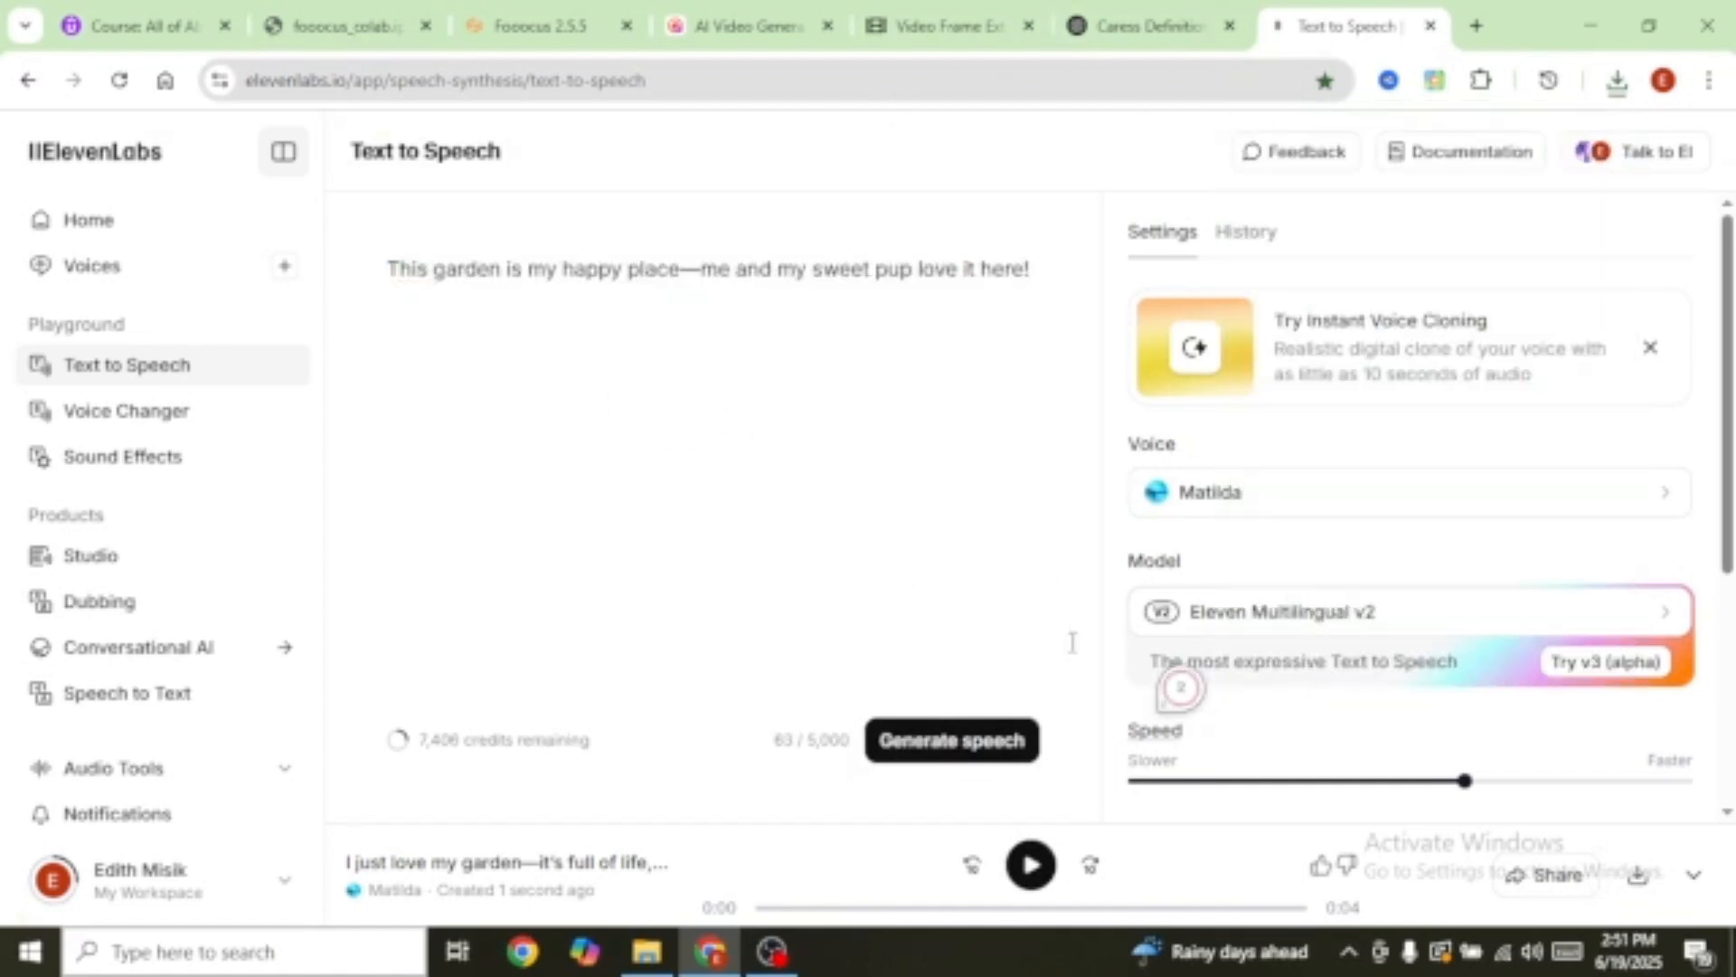
pyautogui.click(964, 749)
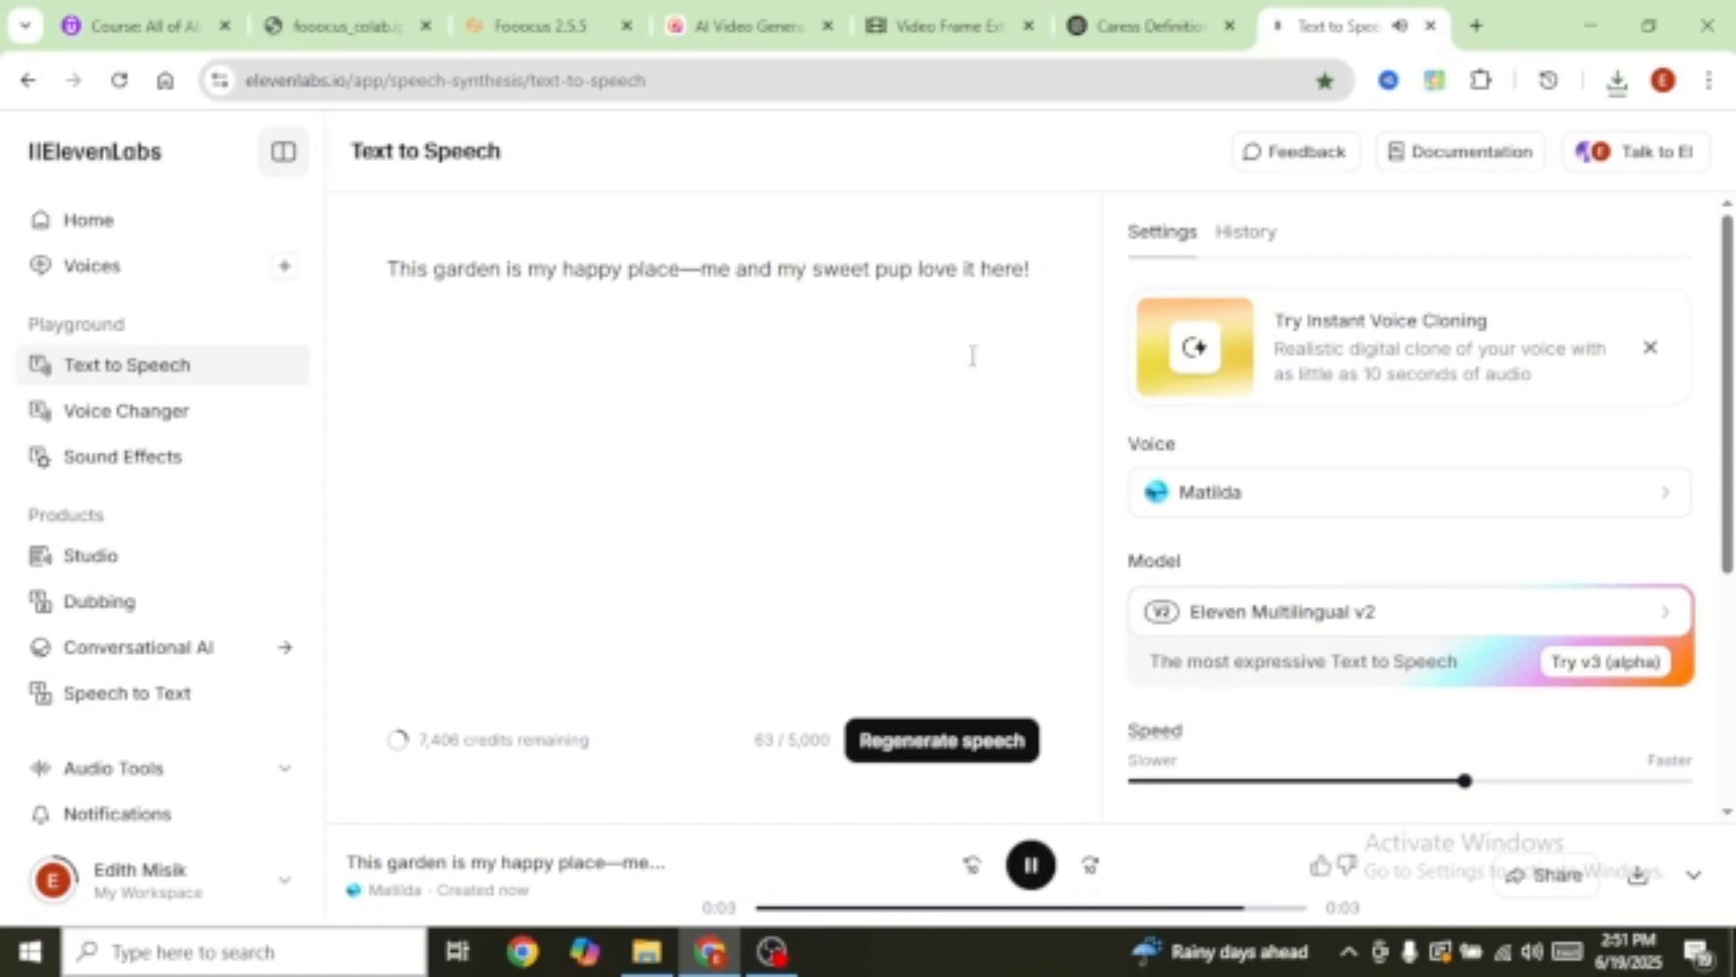
pyautogui.click(1638, 875)
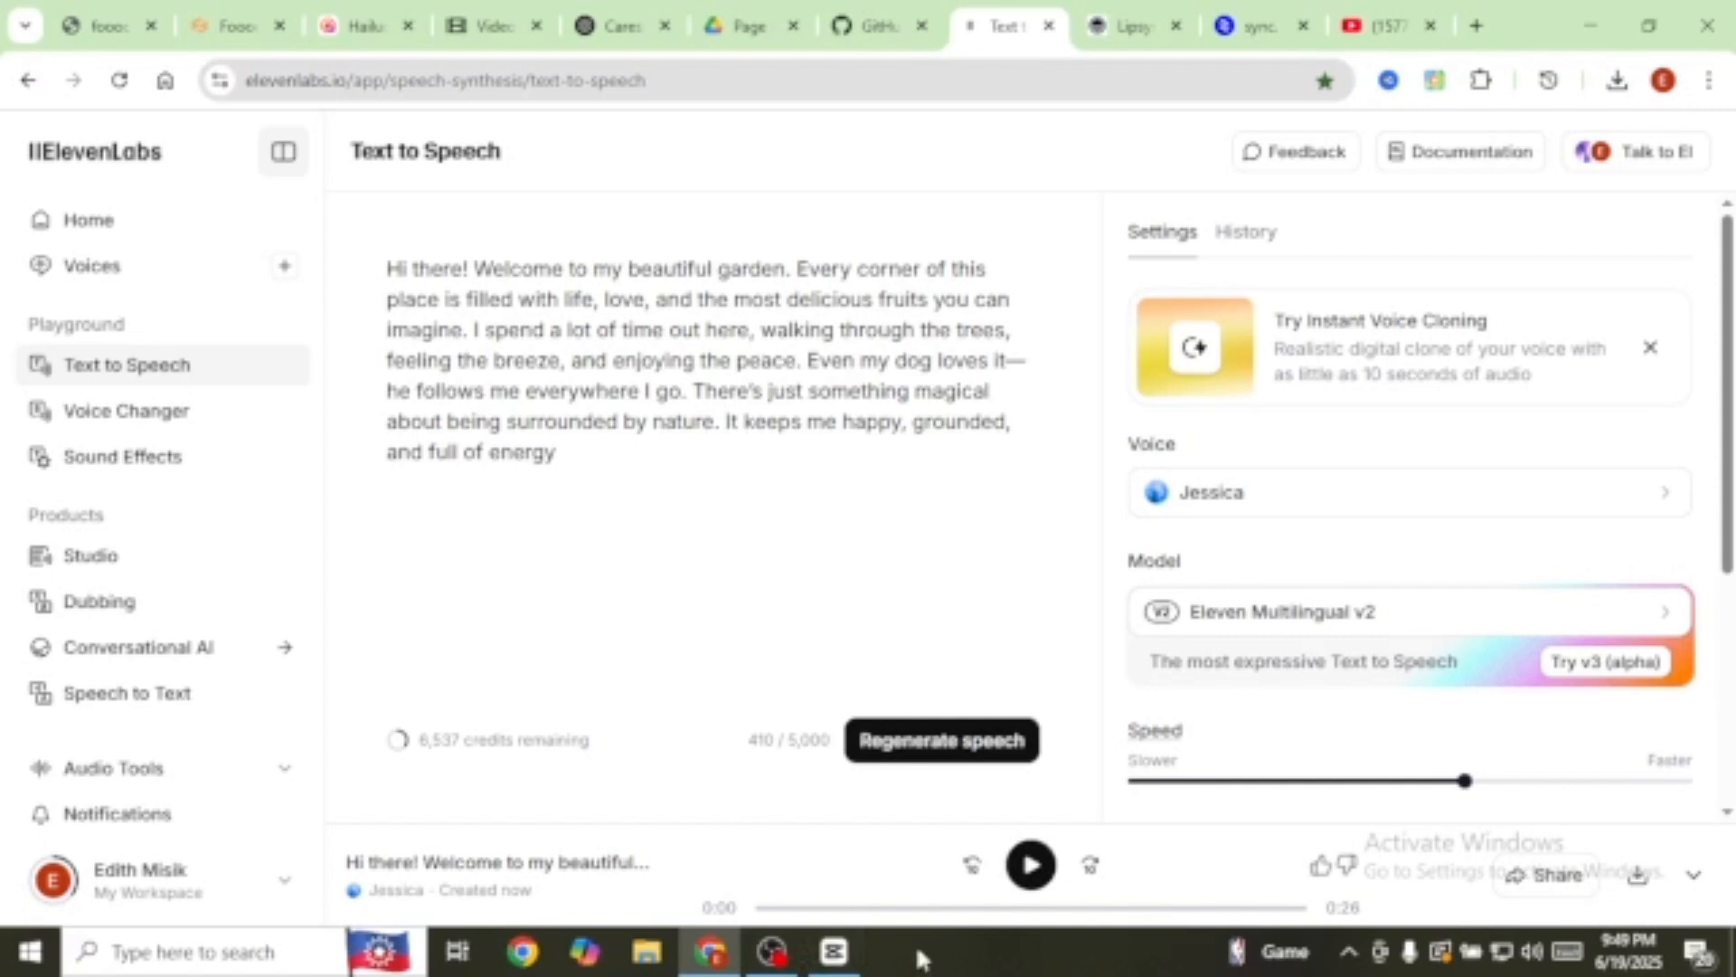
pyautogui.click(833, 950)
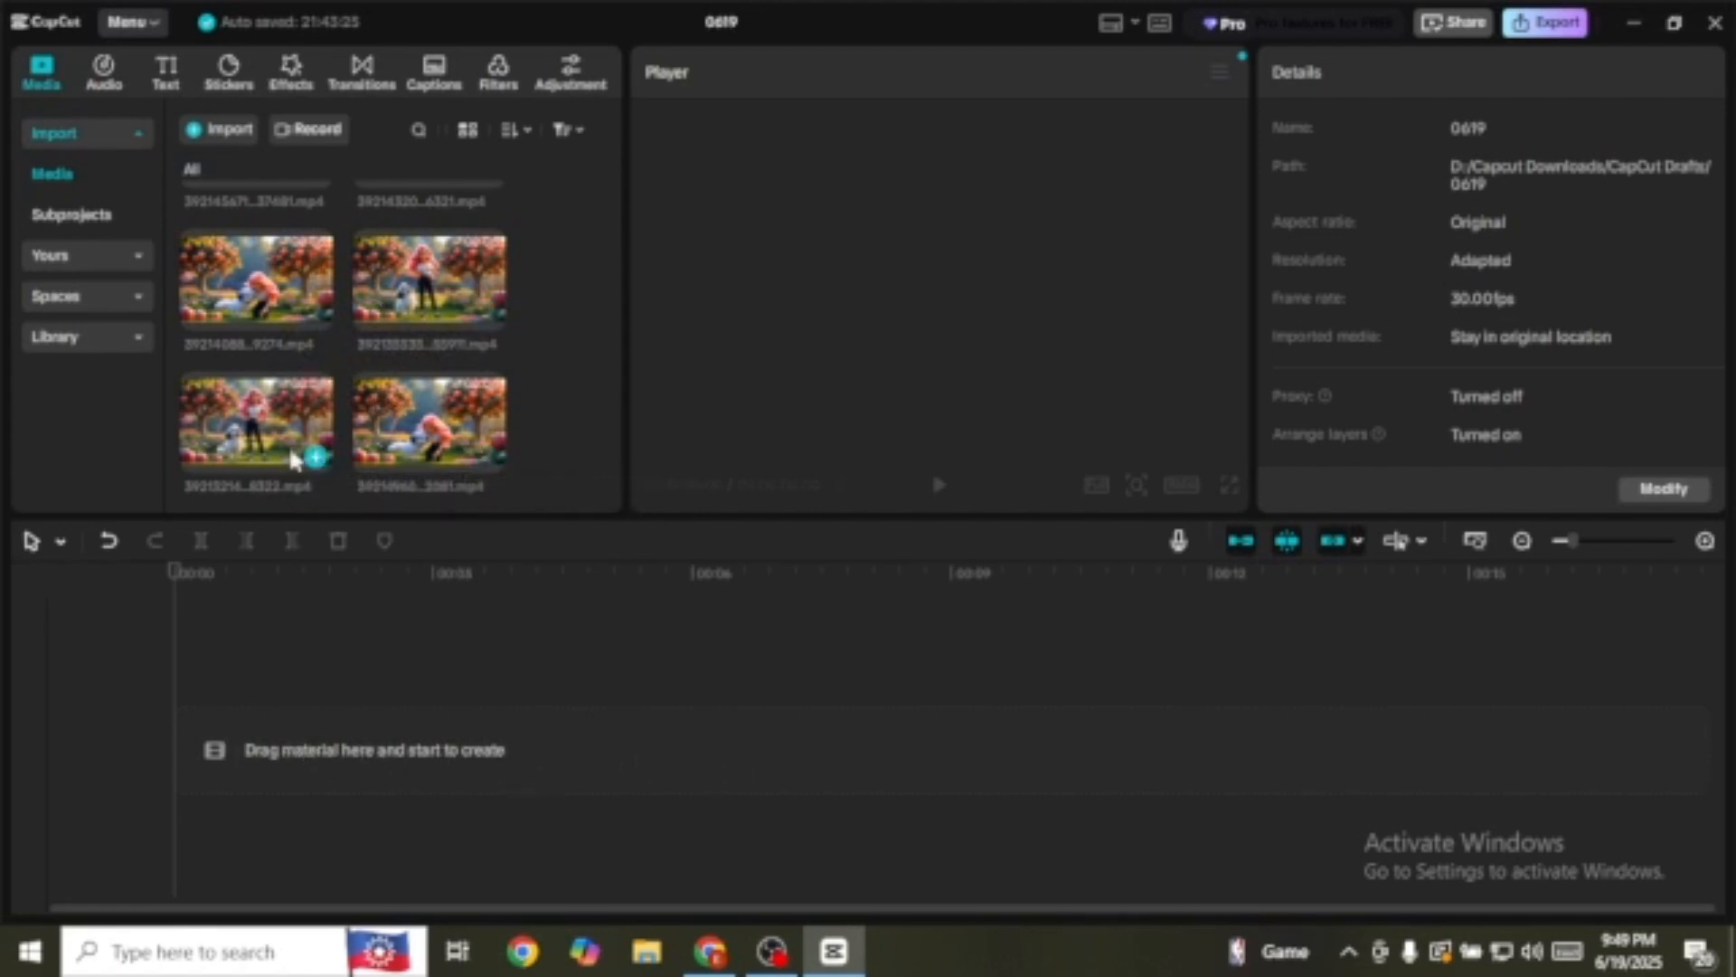
# Step: Append the remaining three garden clips to the timeline end, scrubbing to preview each join
pyautogui.click(316, 460)
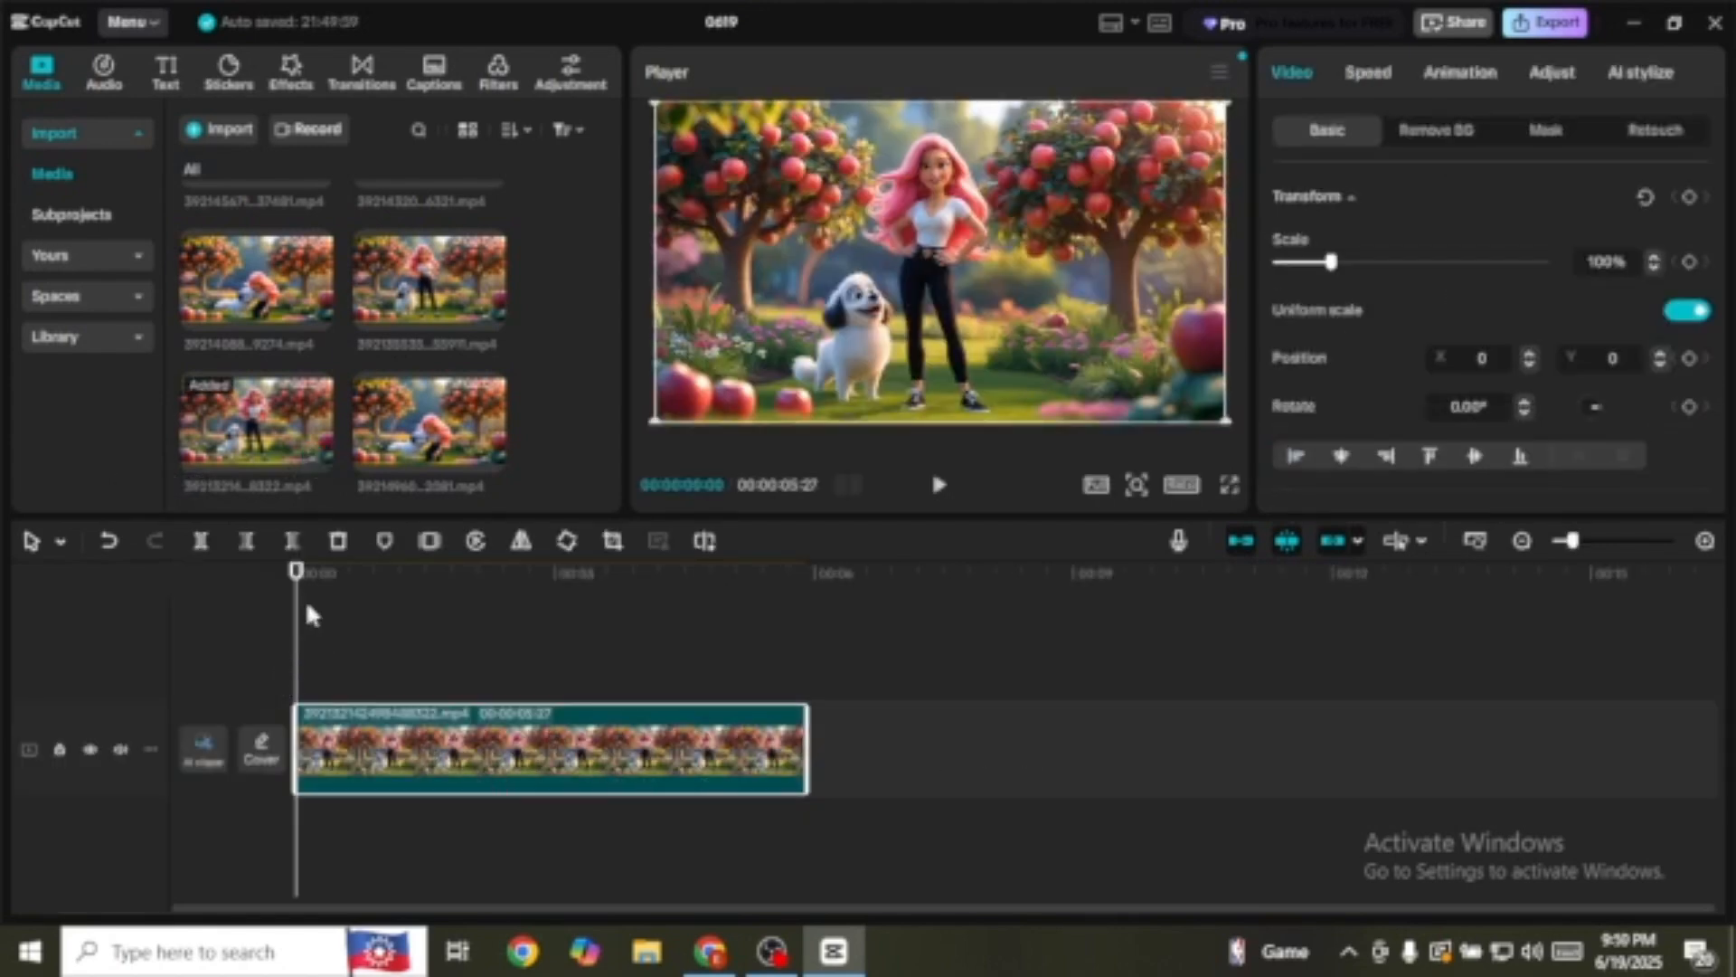
pyautogui.moveTo(301, 588); pyautogui.dragTo(830, 638)
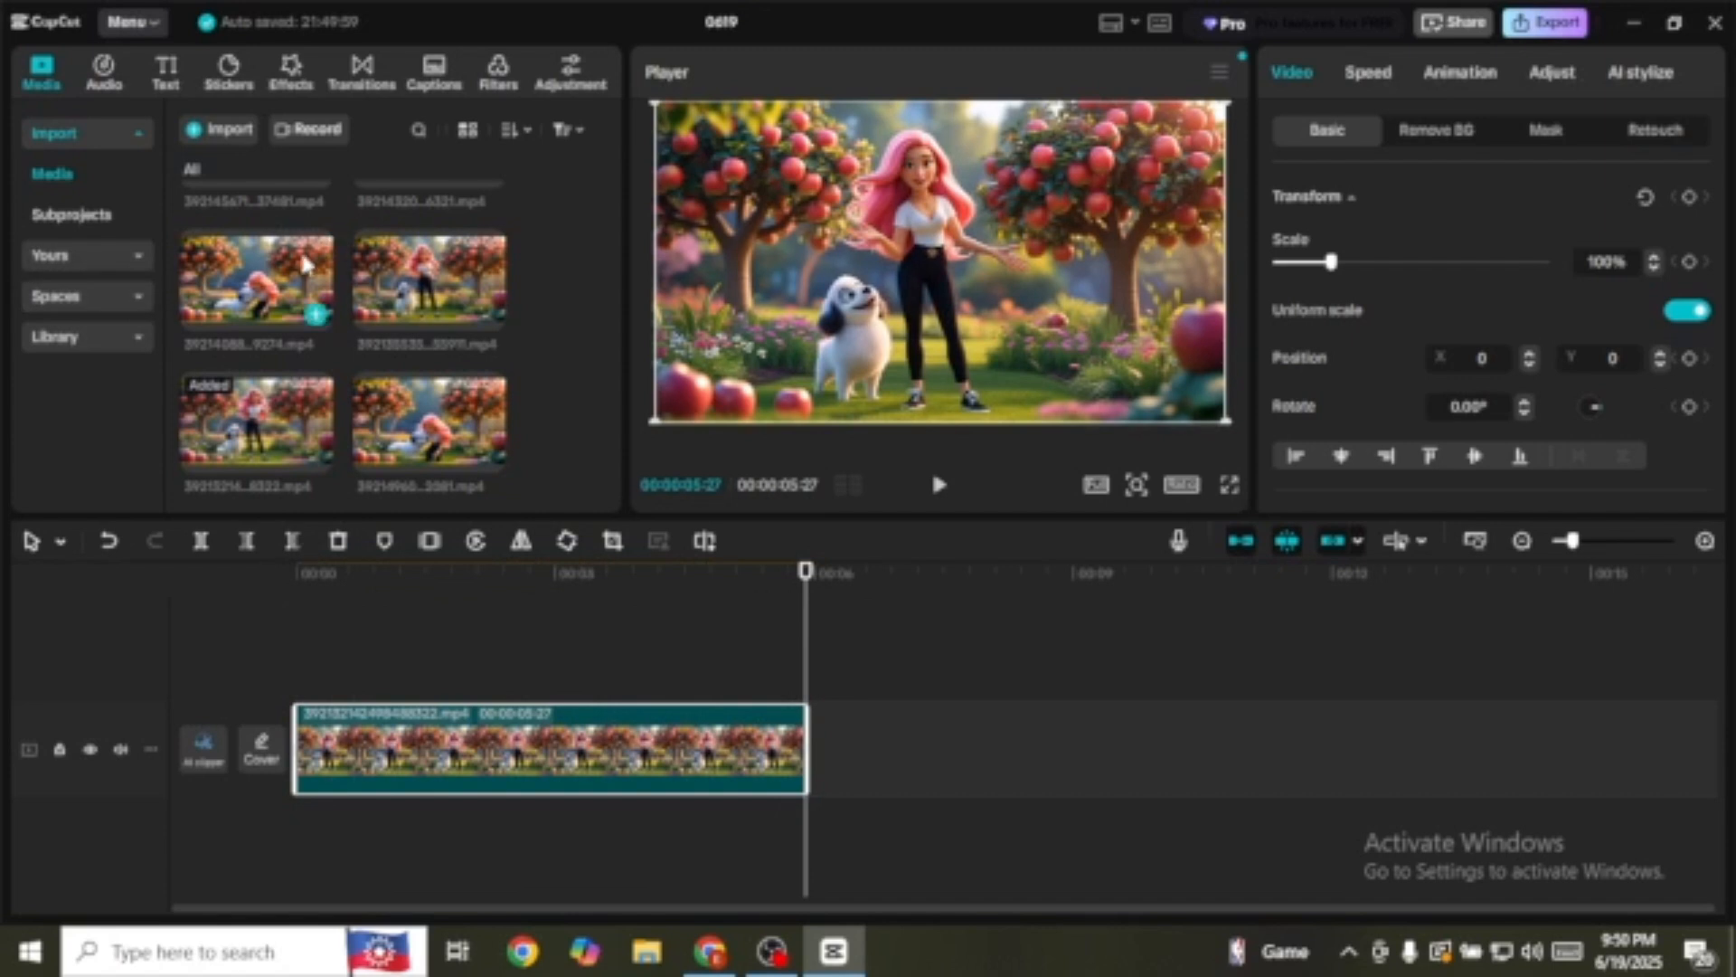
pyautogui.click(316, 317)
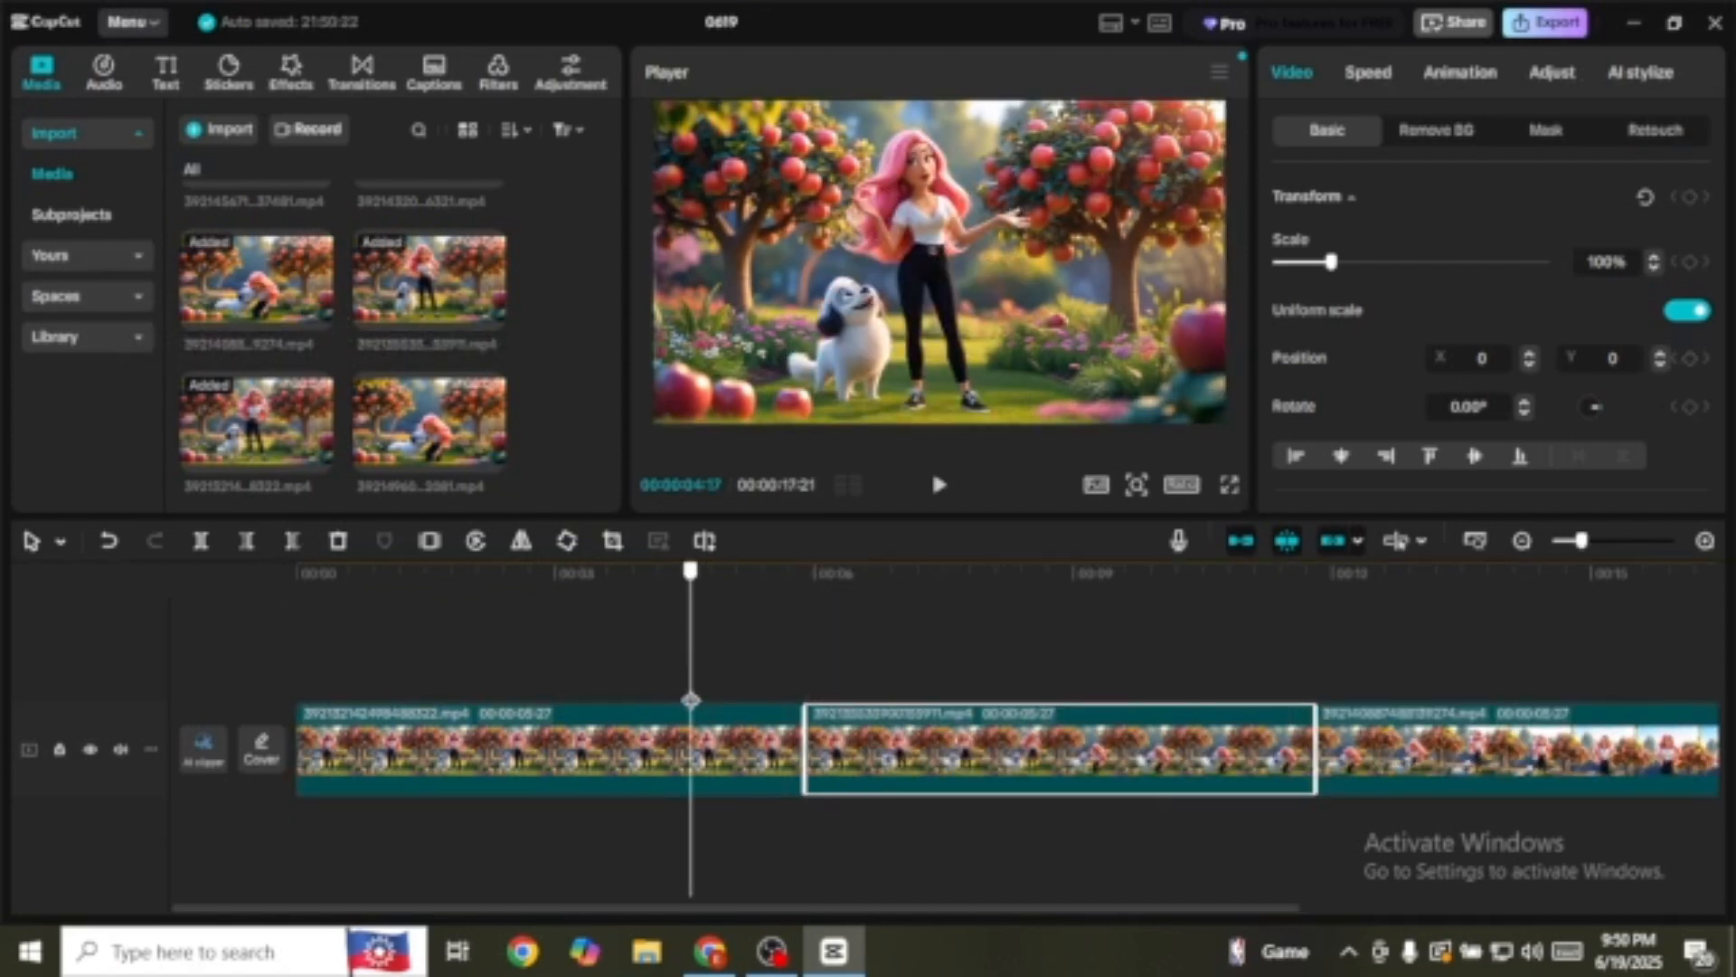
pyautogui.moveTo(694, 703); pyautogui.dragTo(1396, 764)
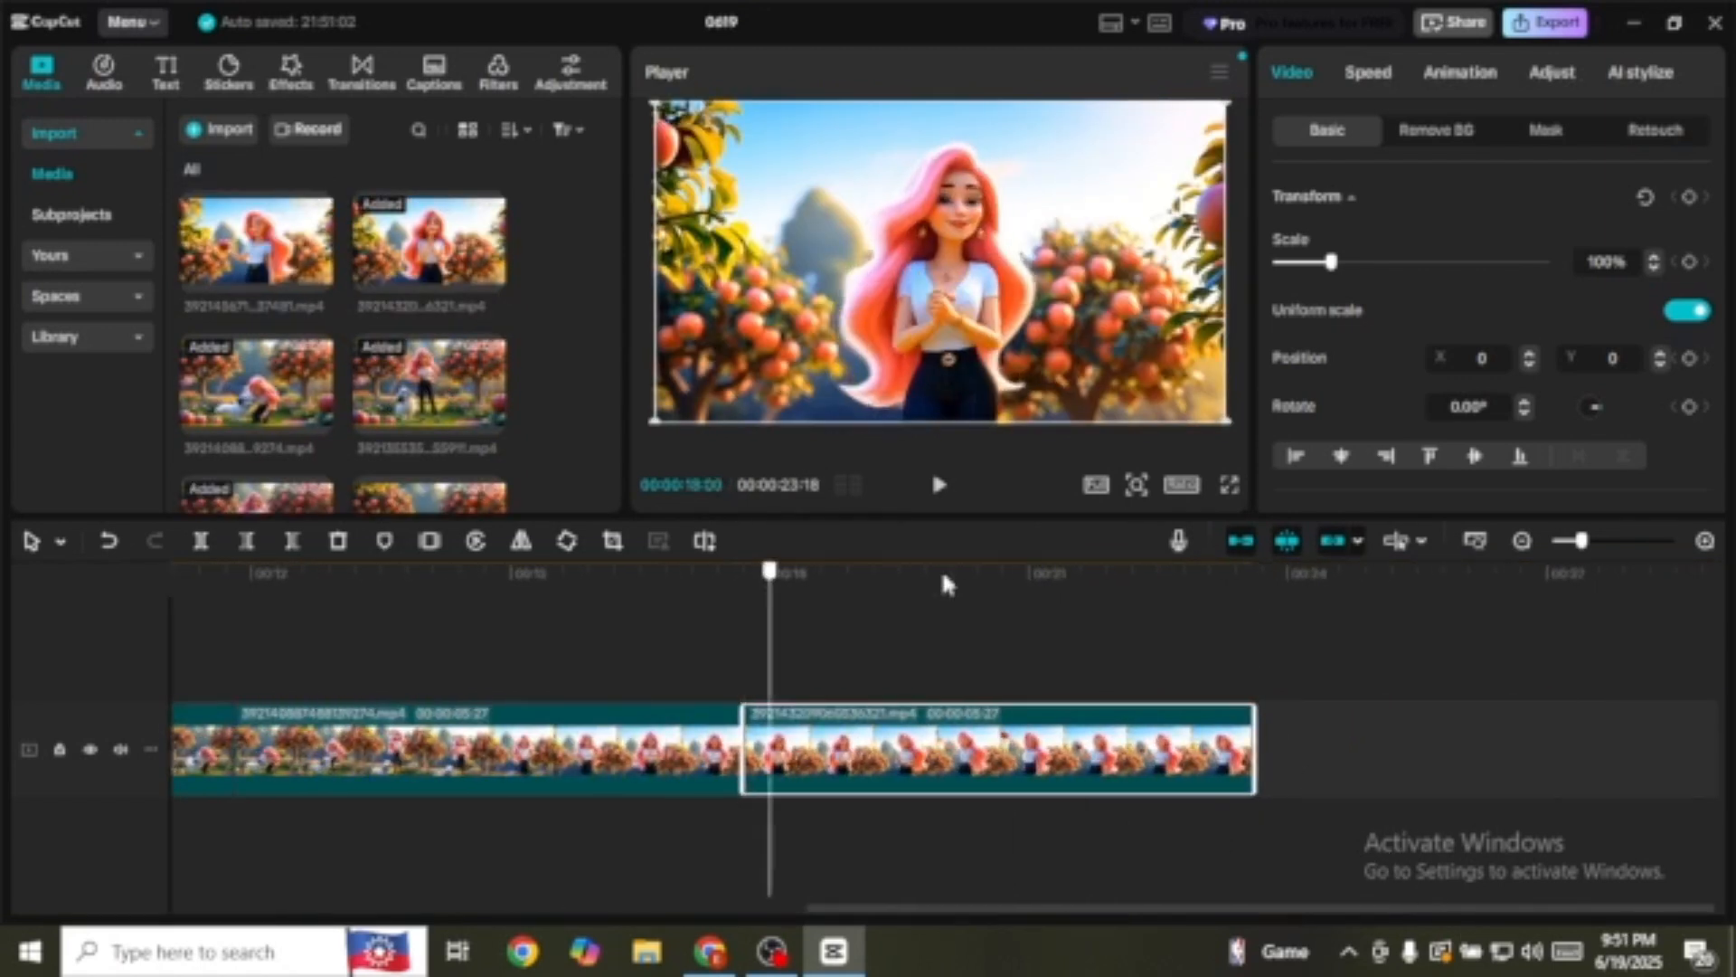
pyautogui.click(1287, 643)
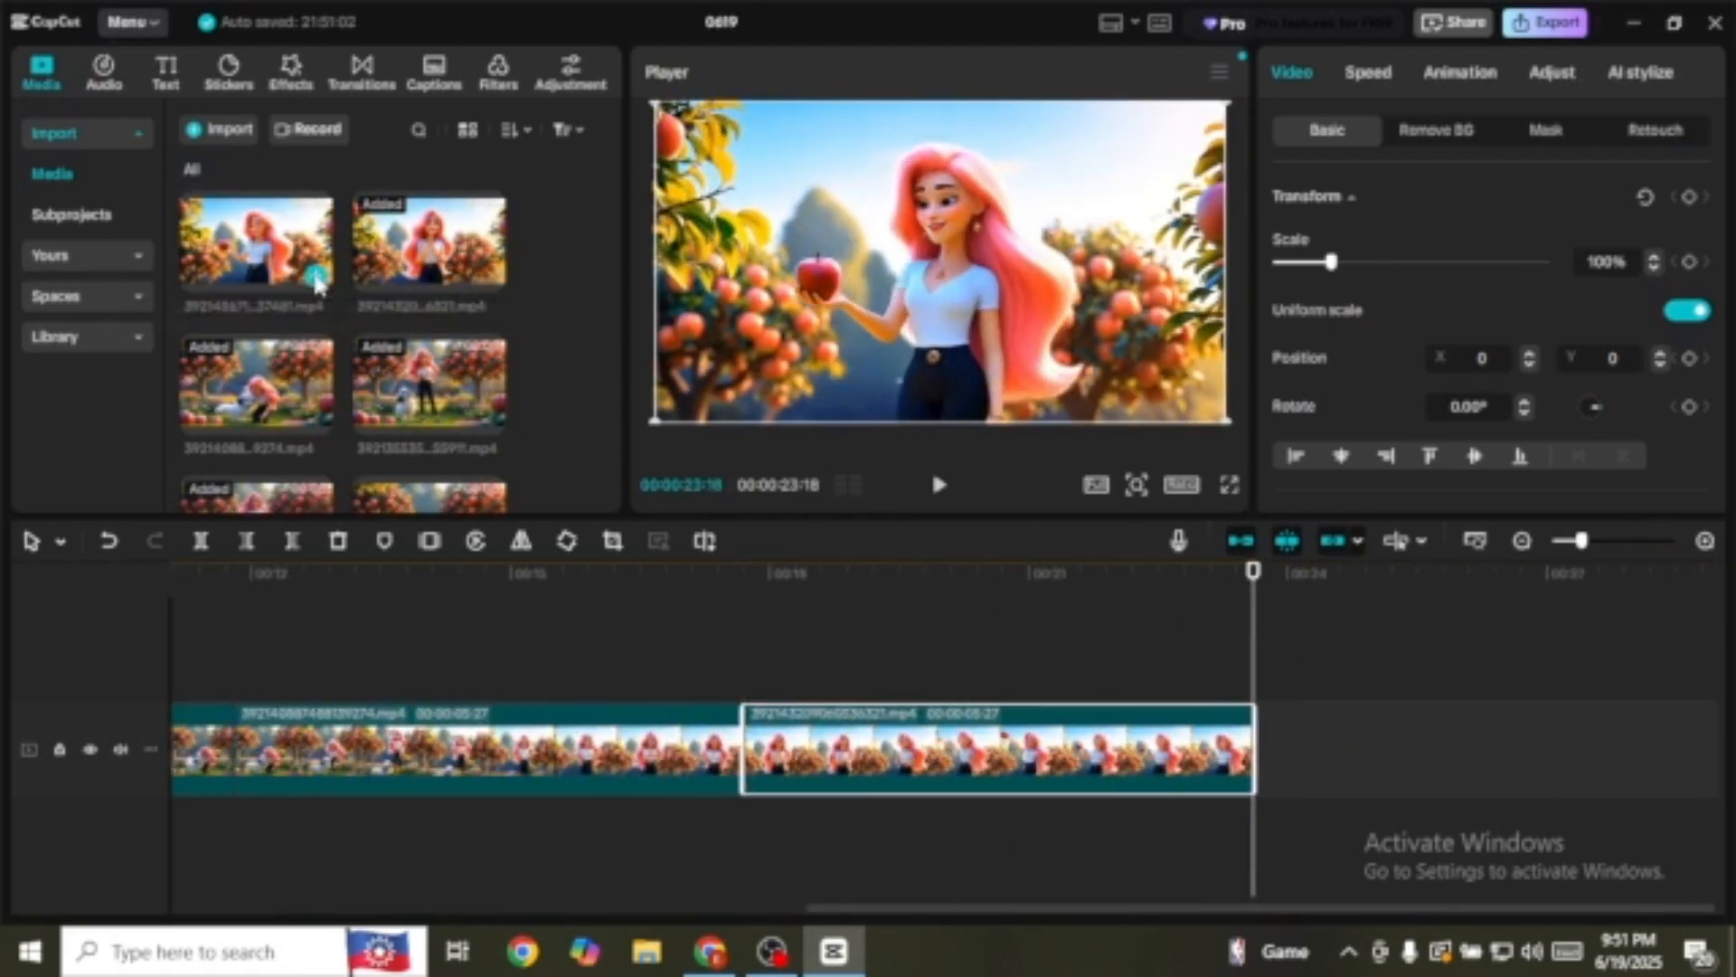
pyautogui.click(313, 277)
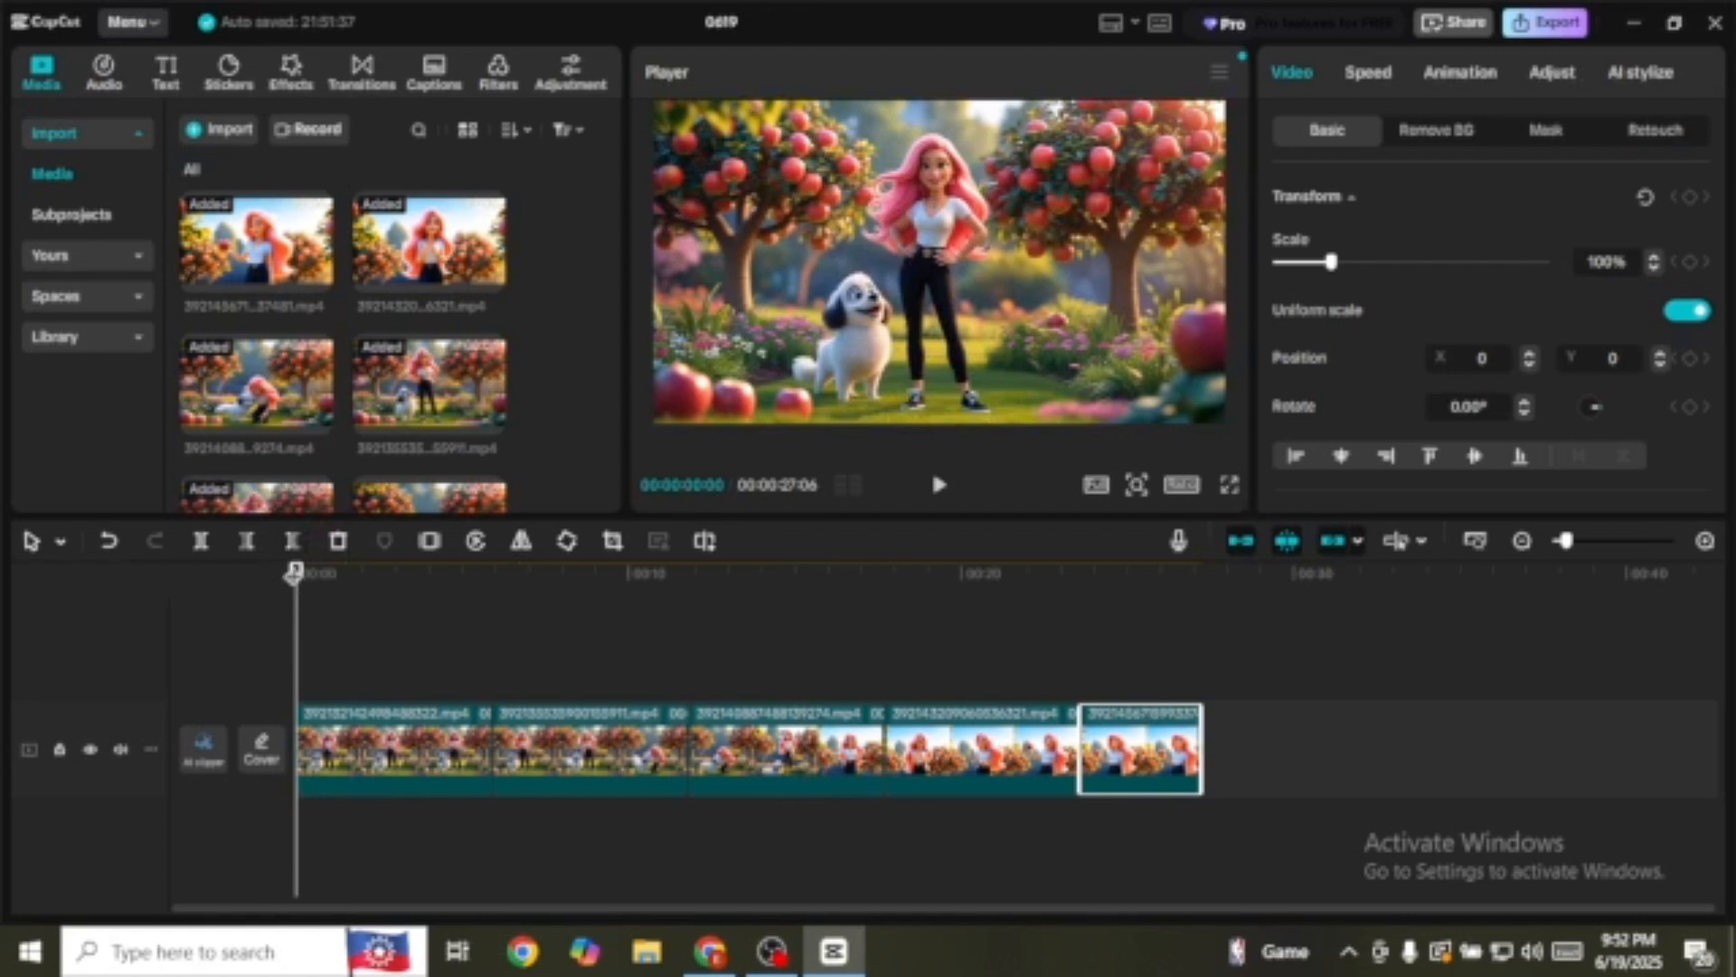
pyautogui.moveTo(295, 573); pyautogui.dragTo(833, 709)
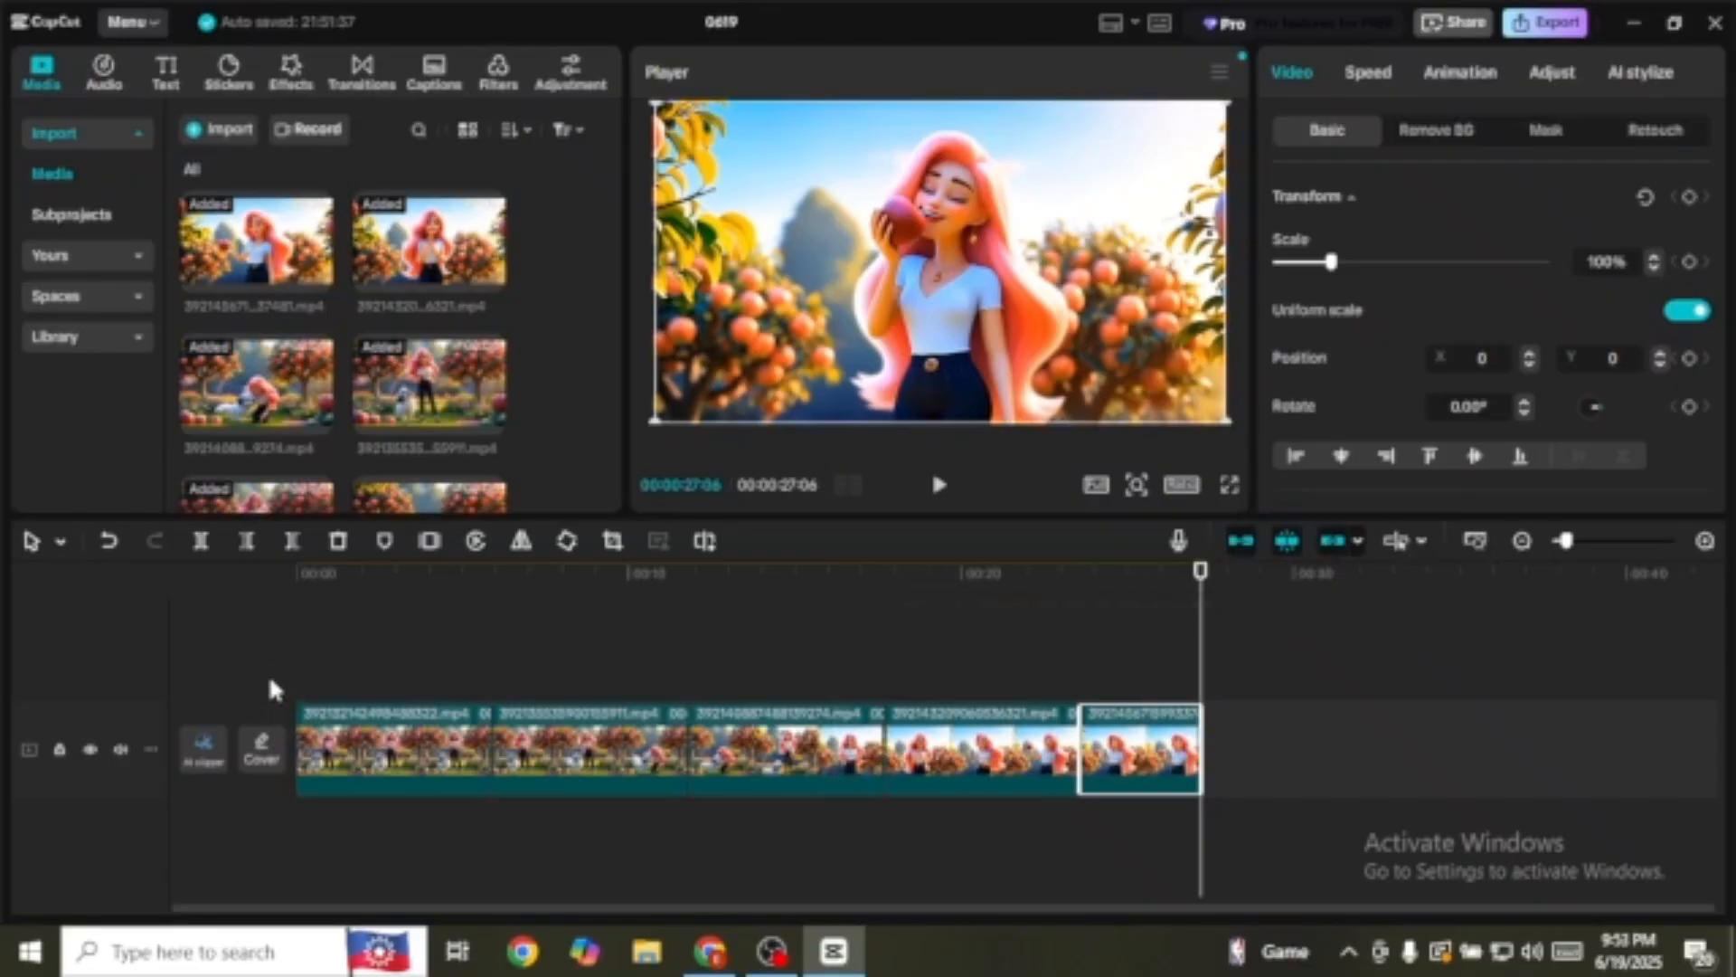
# Step: Merge all five timeline clips into one compound clip, review it, then minimize CapCut
pyautogui.moveTo(275, 646); pyautogui.dragTo(1284, 877)
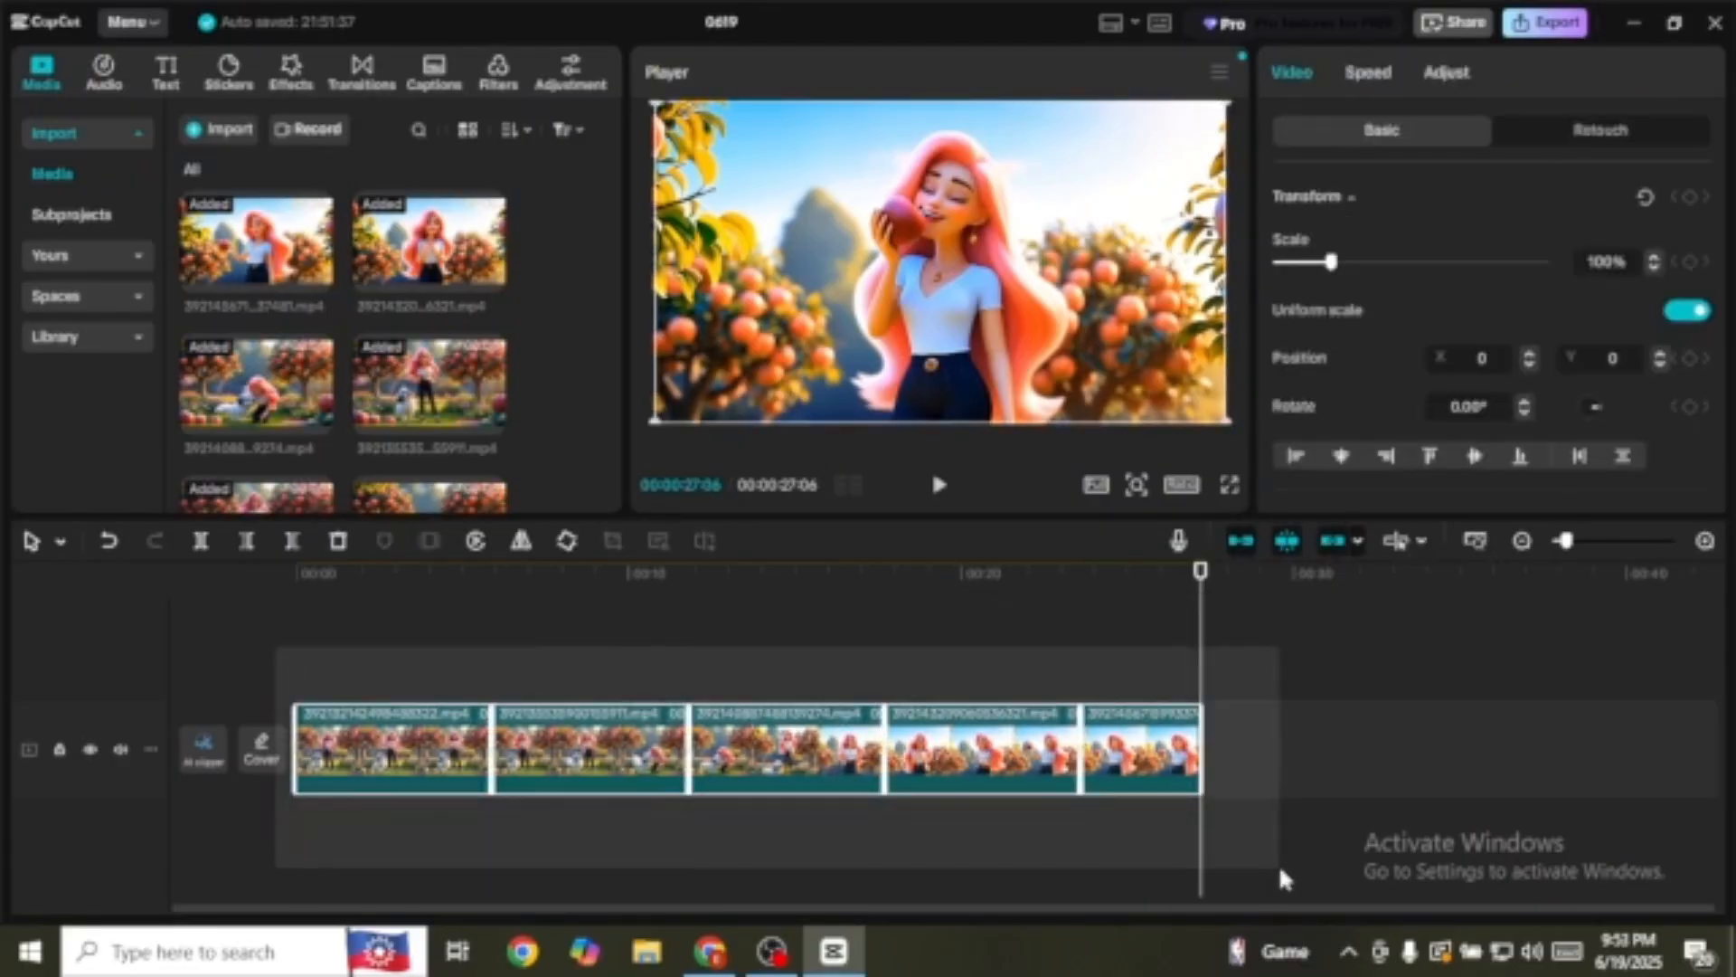
pyautogui.rightClick(609, 748)
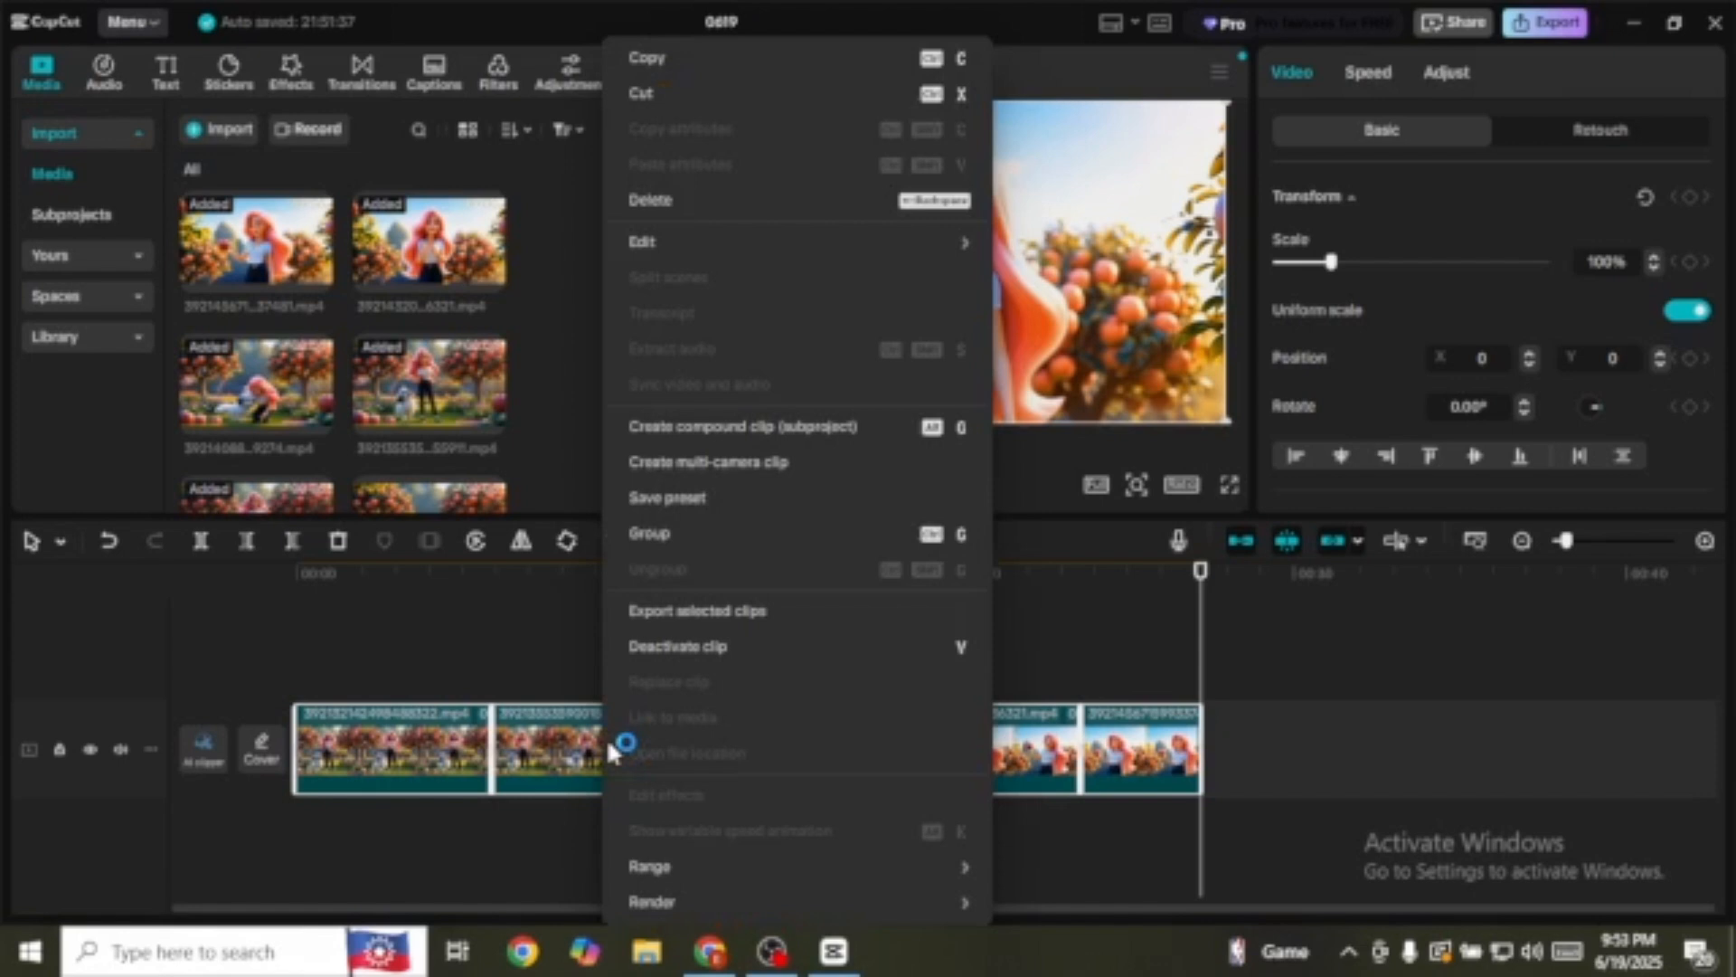
pyautogui.click(694, 427)
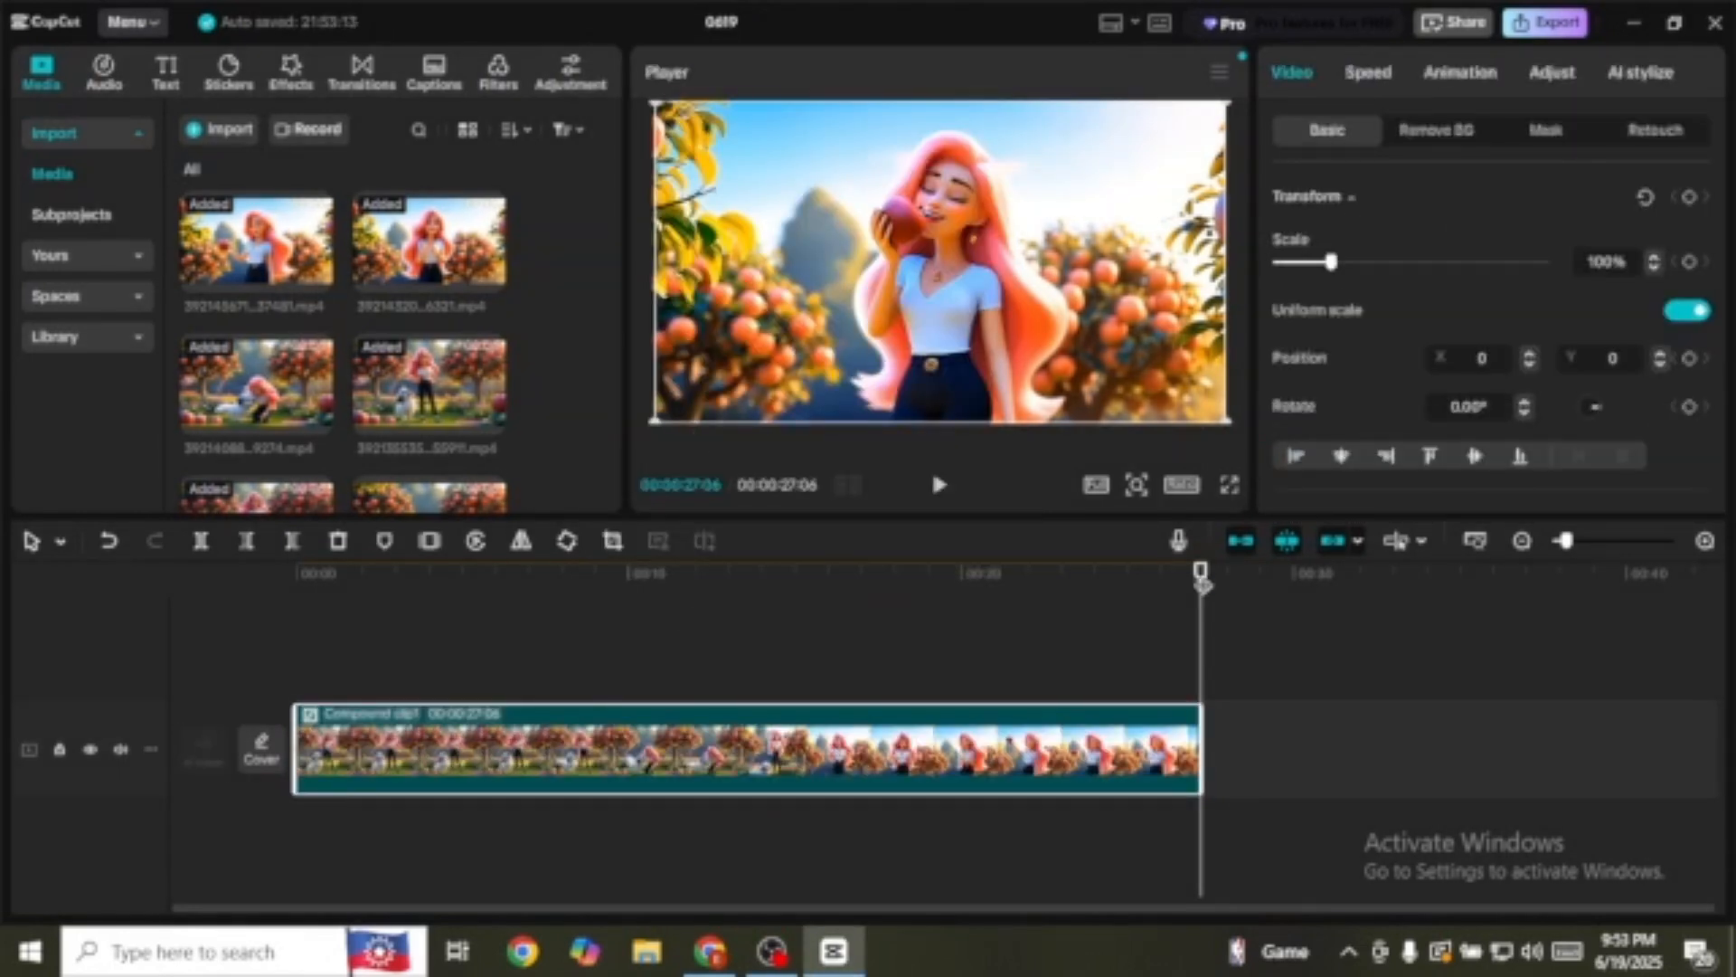
pyautogui.moveTo(1201, 575); pyautogui.dragTo(960, 701)
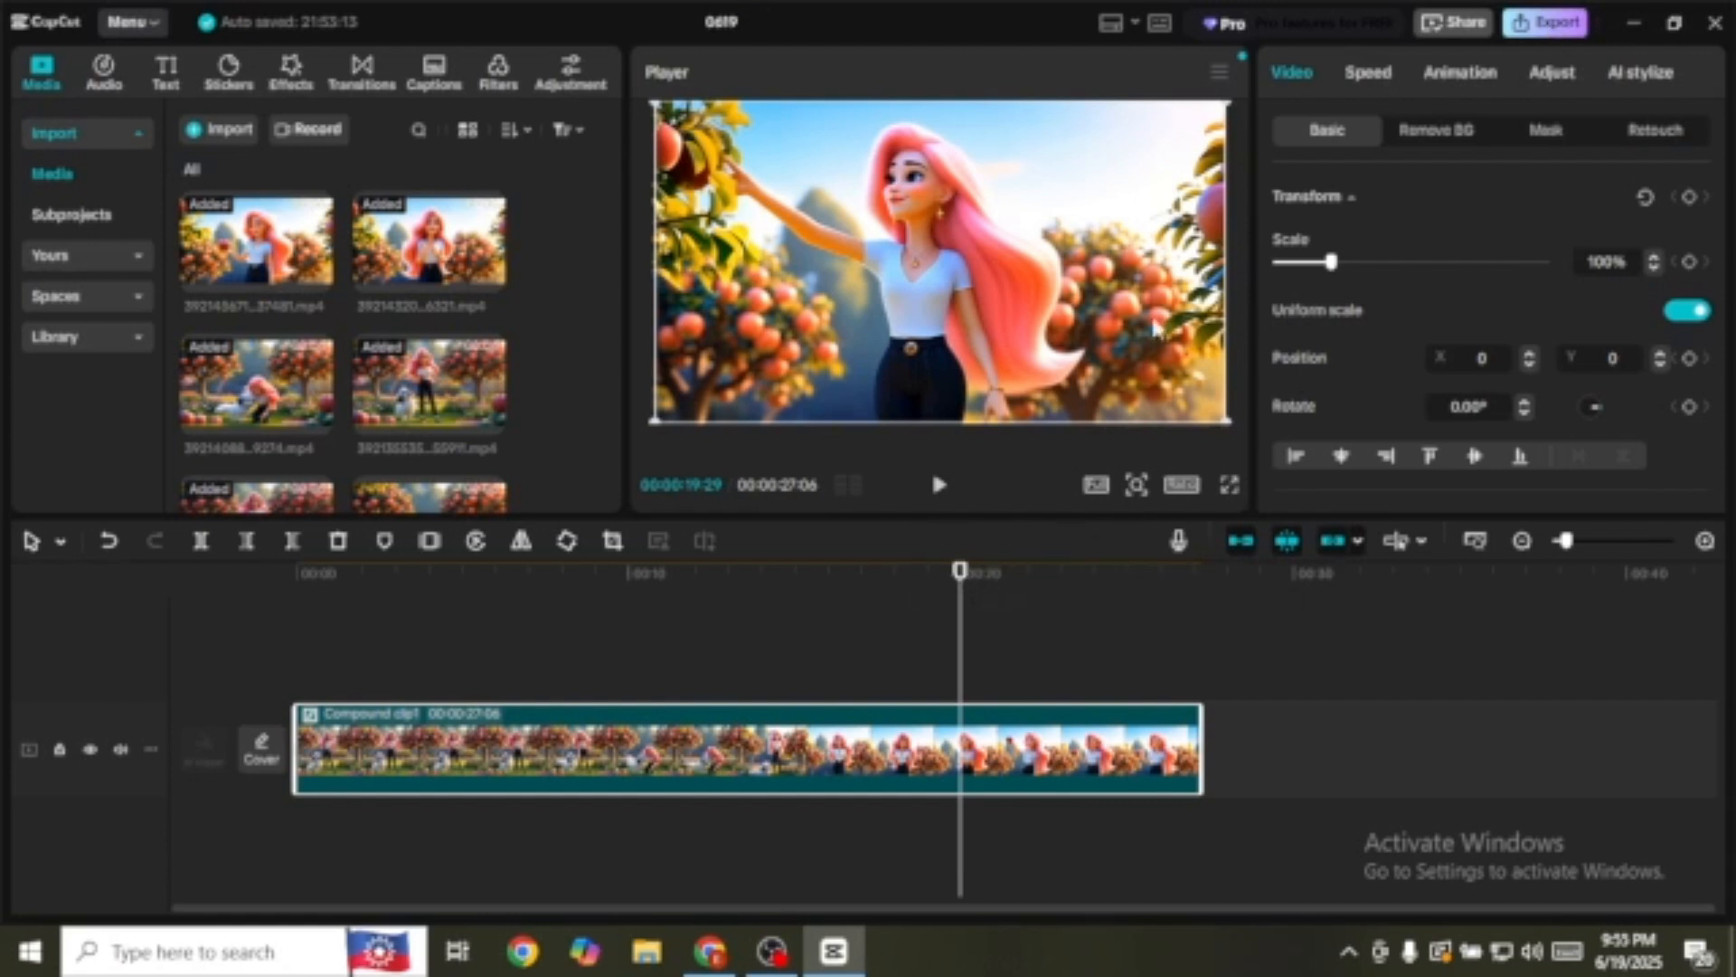
pyautogui.click(1635, 26)
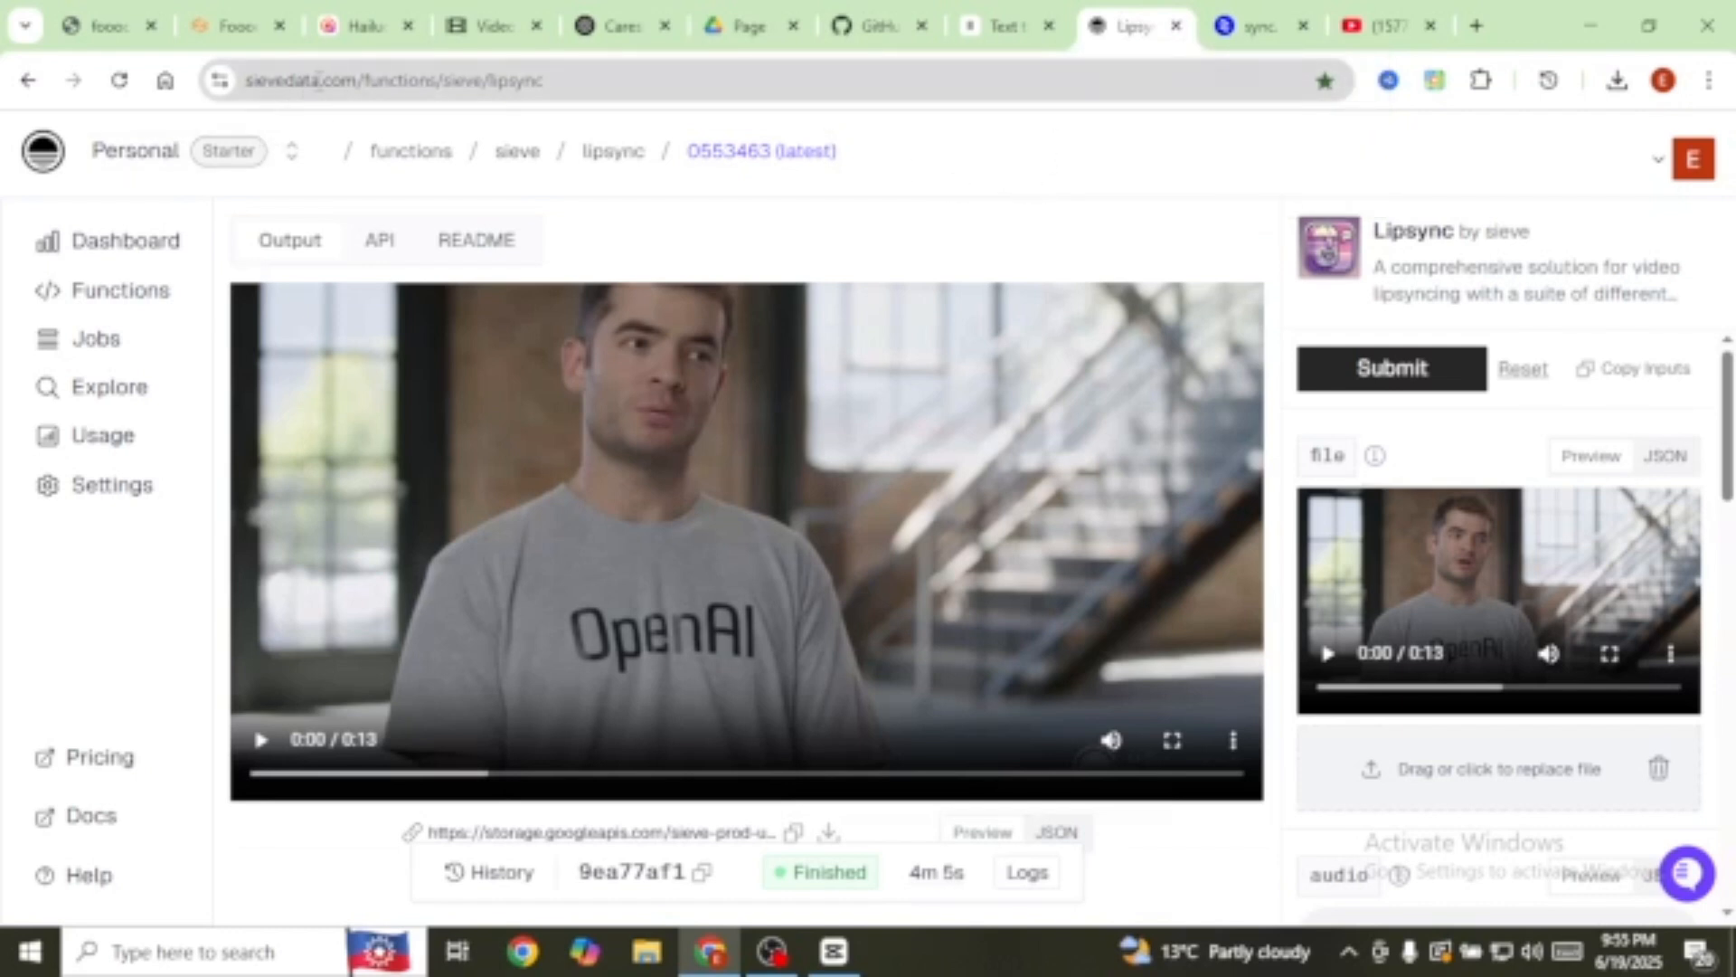
pyautogui.click(1257, 25)
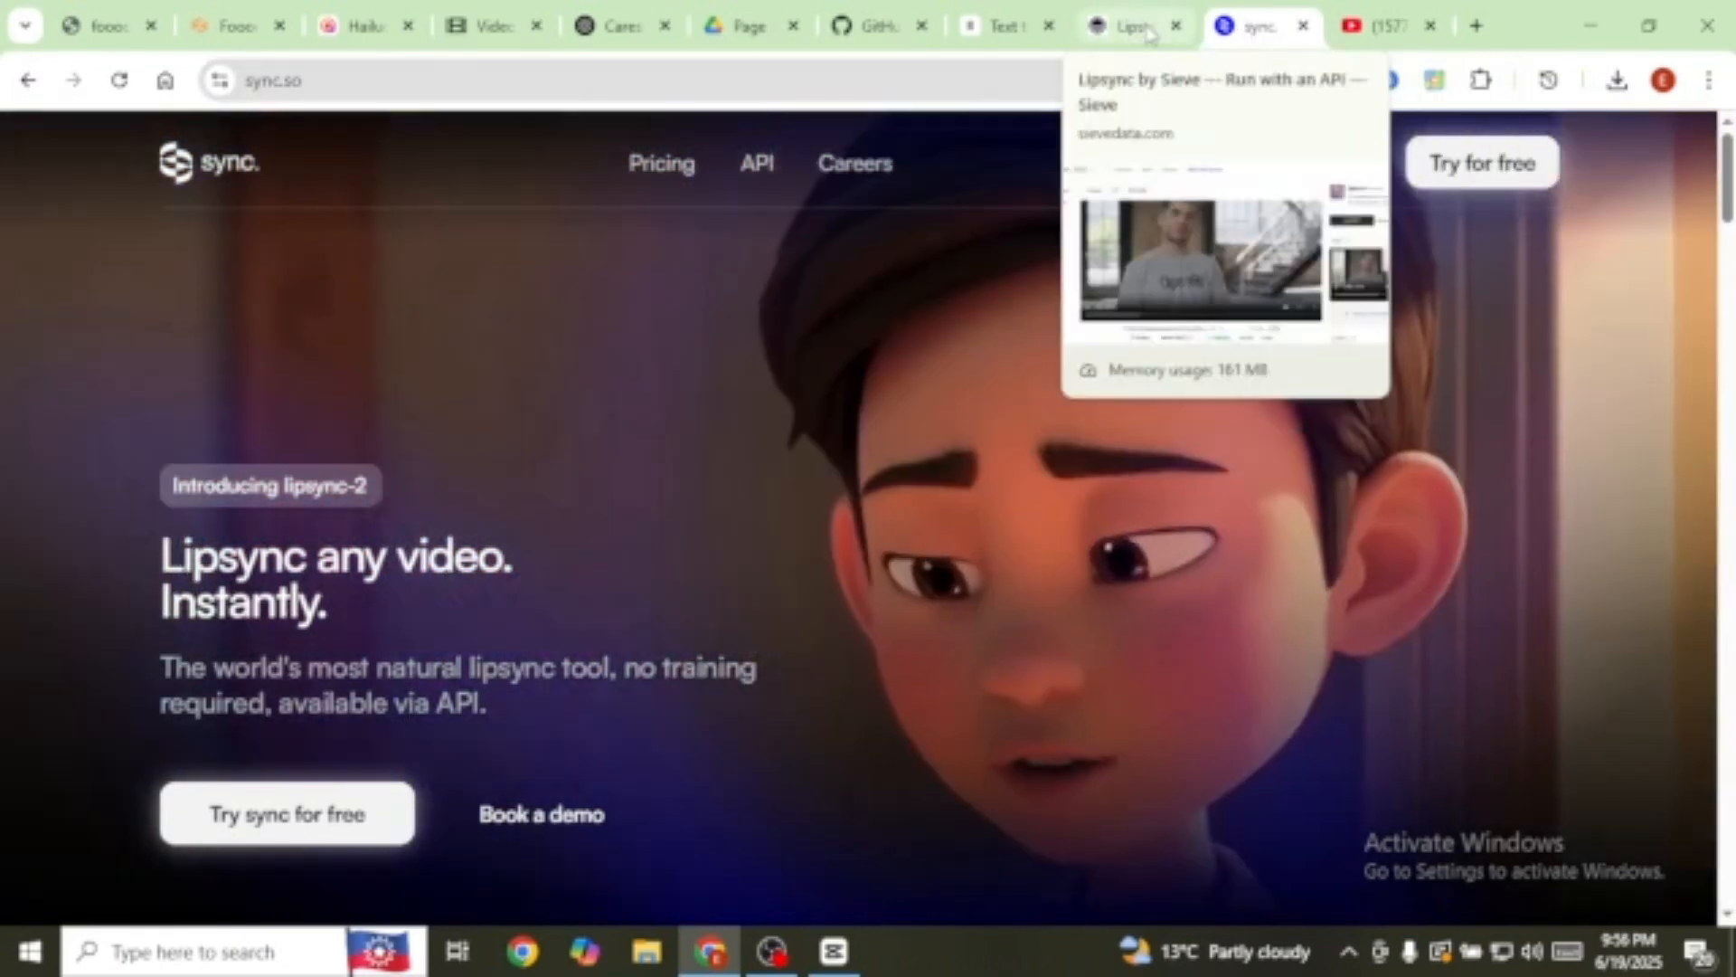
pyautogui.click(1130, 25)
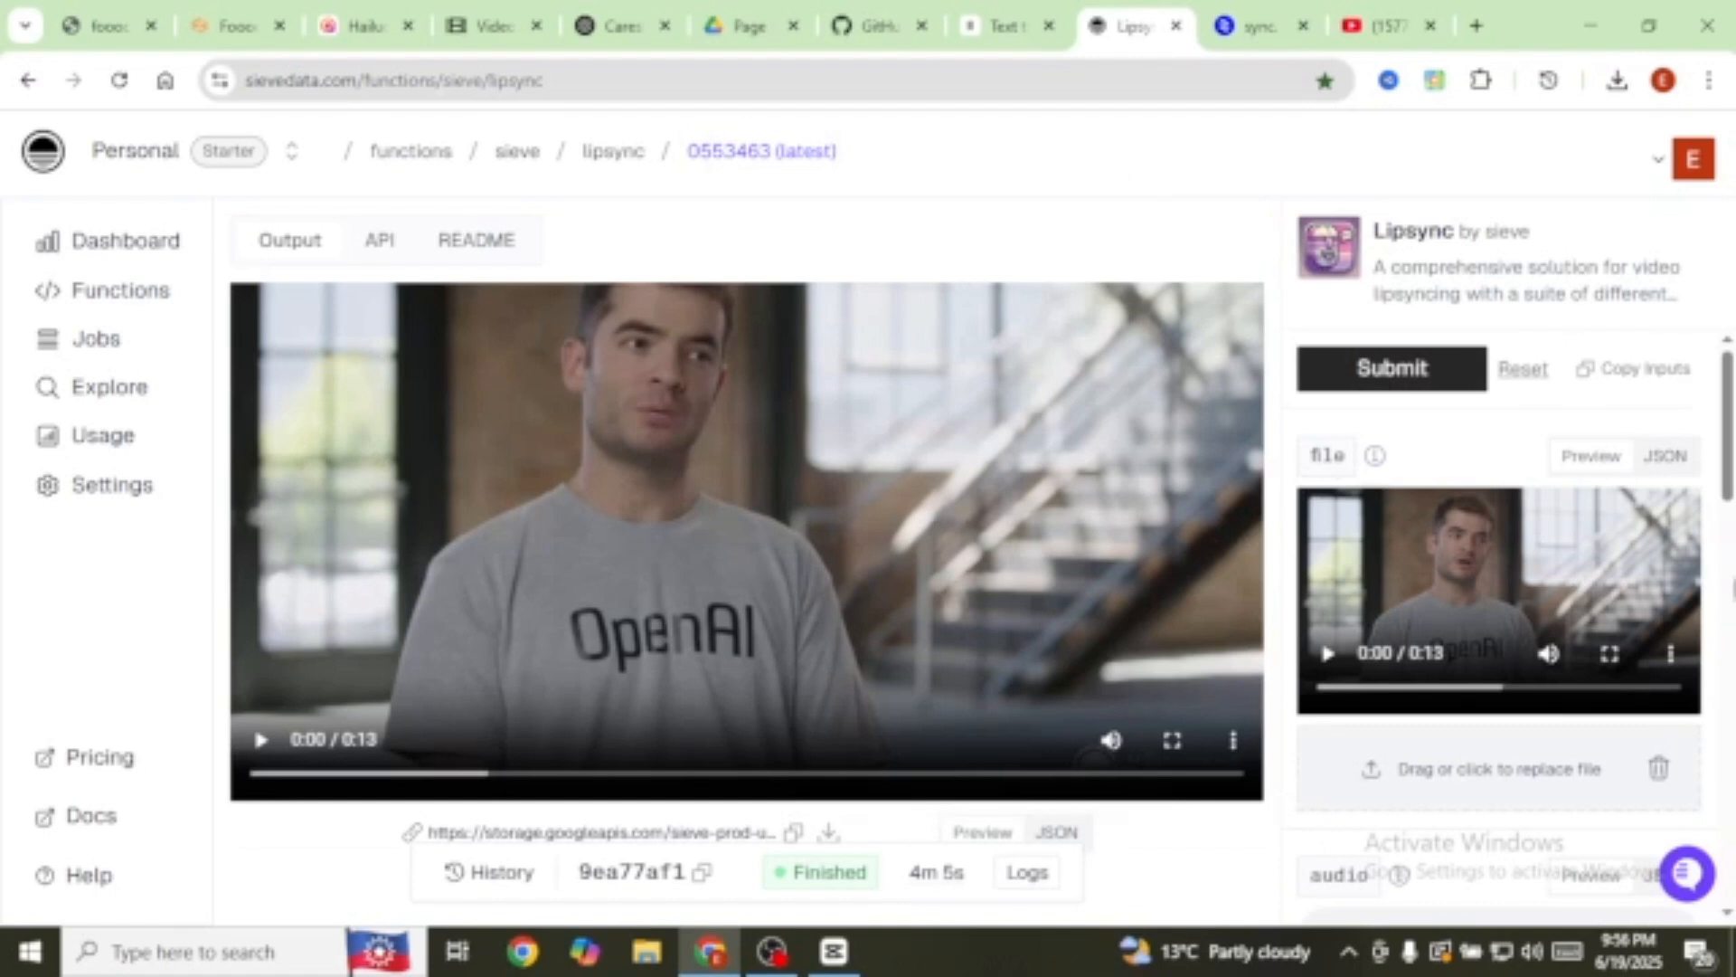
pyautogui.scroll(-2, 1700, 723)
pyautogui.scroll(2, 1474, 457)
pyautogui.scroll(-1, 1700, 694)
pyautogui.scroll(-4, 1447, 656)
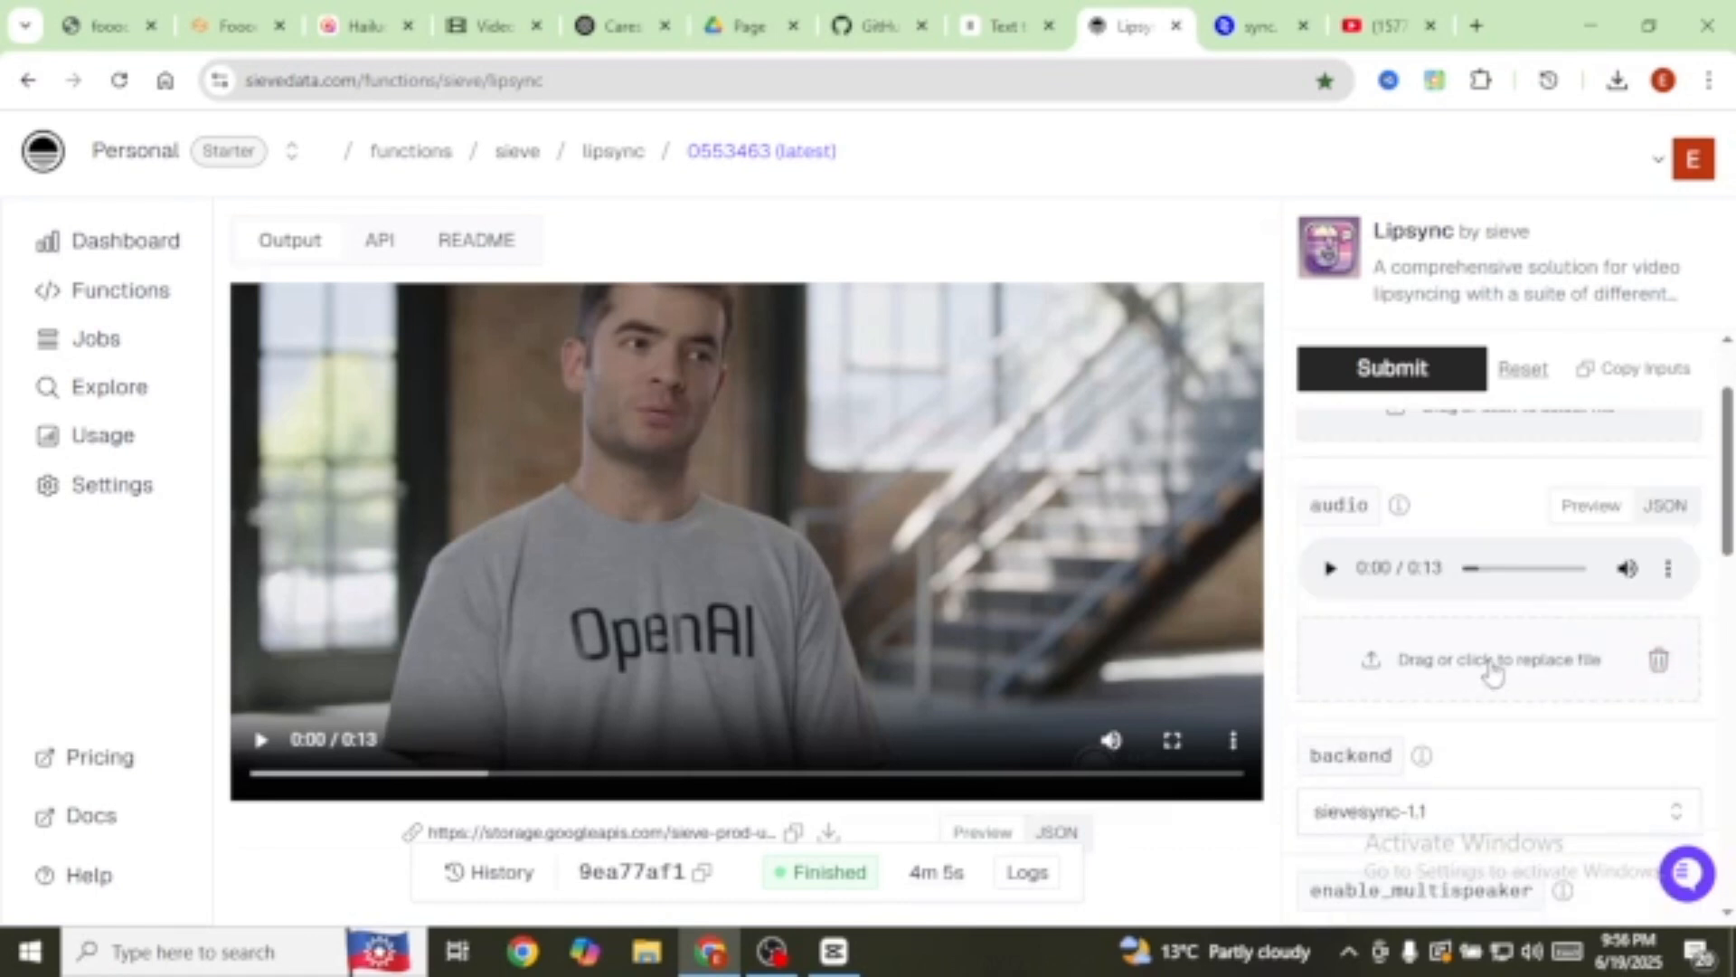
# Step: Upload the 27-second garden video and 26-second voiceover to Lipsync, leaving cut_by at audio
pyautogui.click(1378, 668)
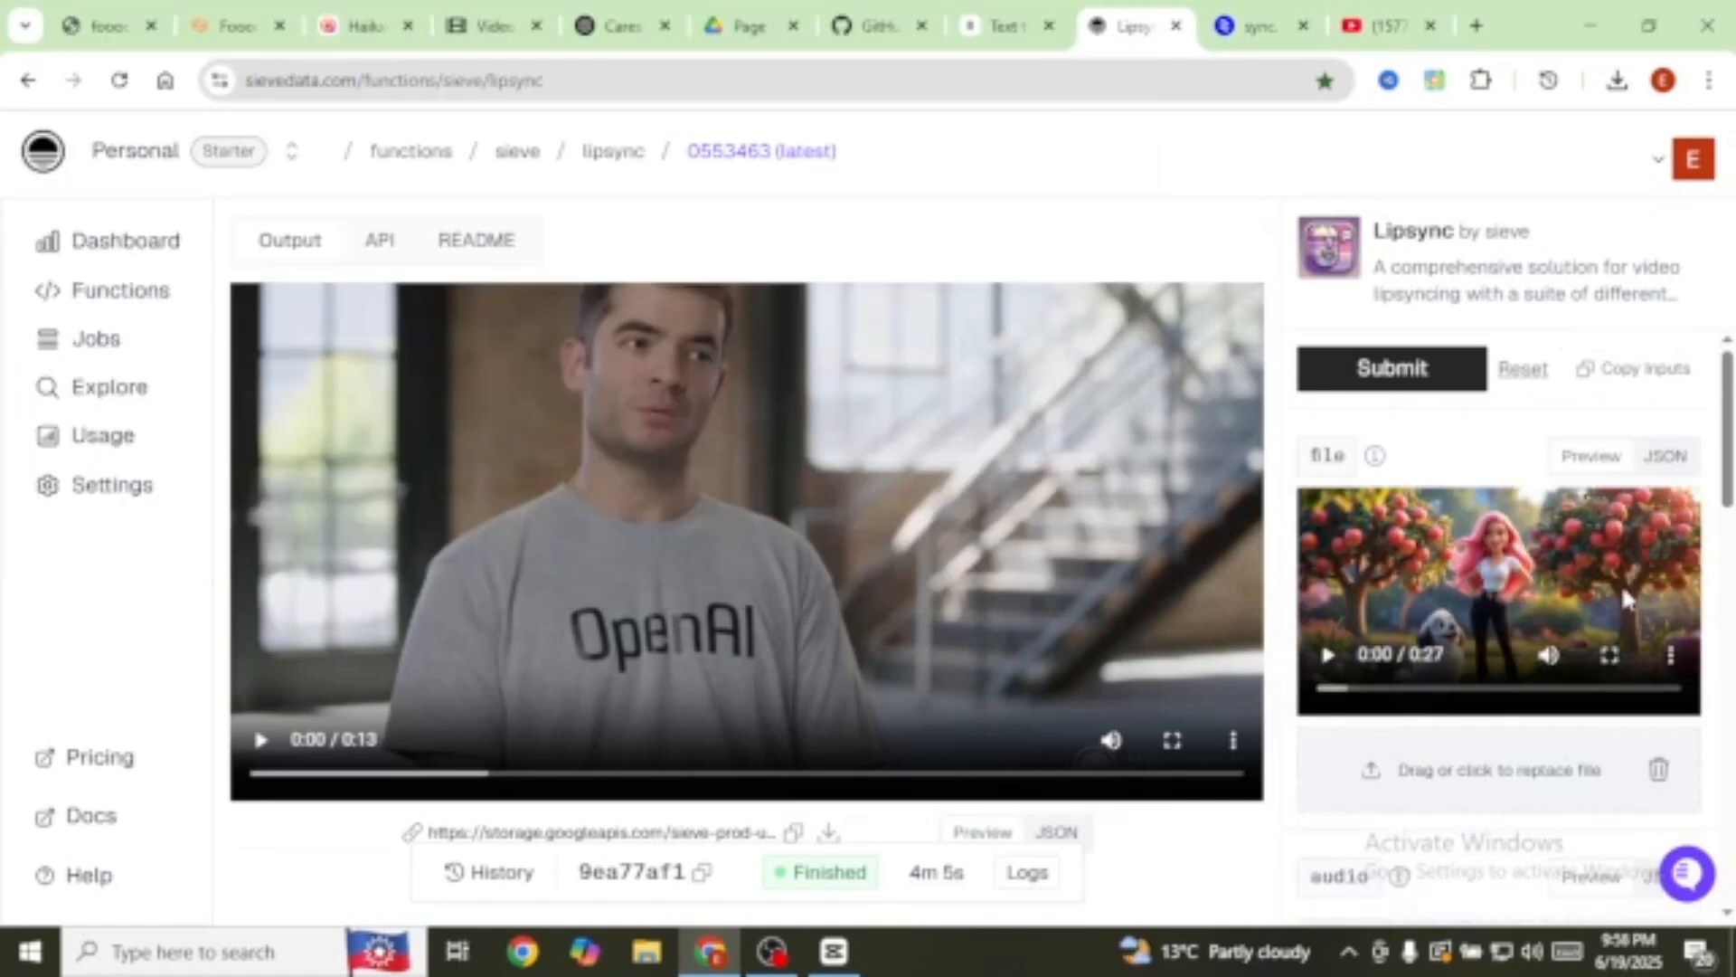
pyautogui.scroll(-4, 1546, 601)
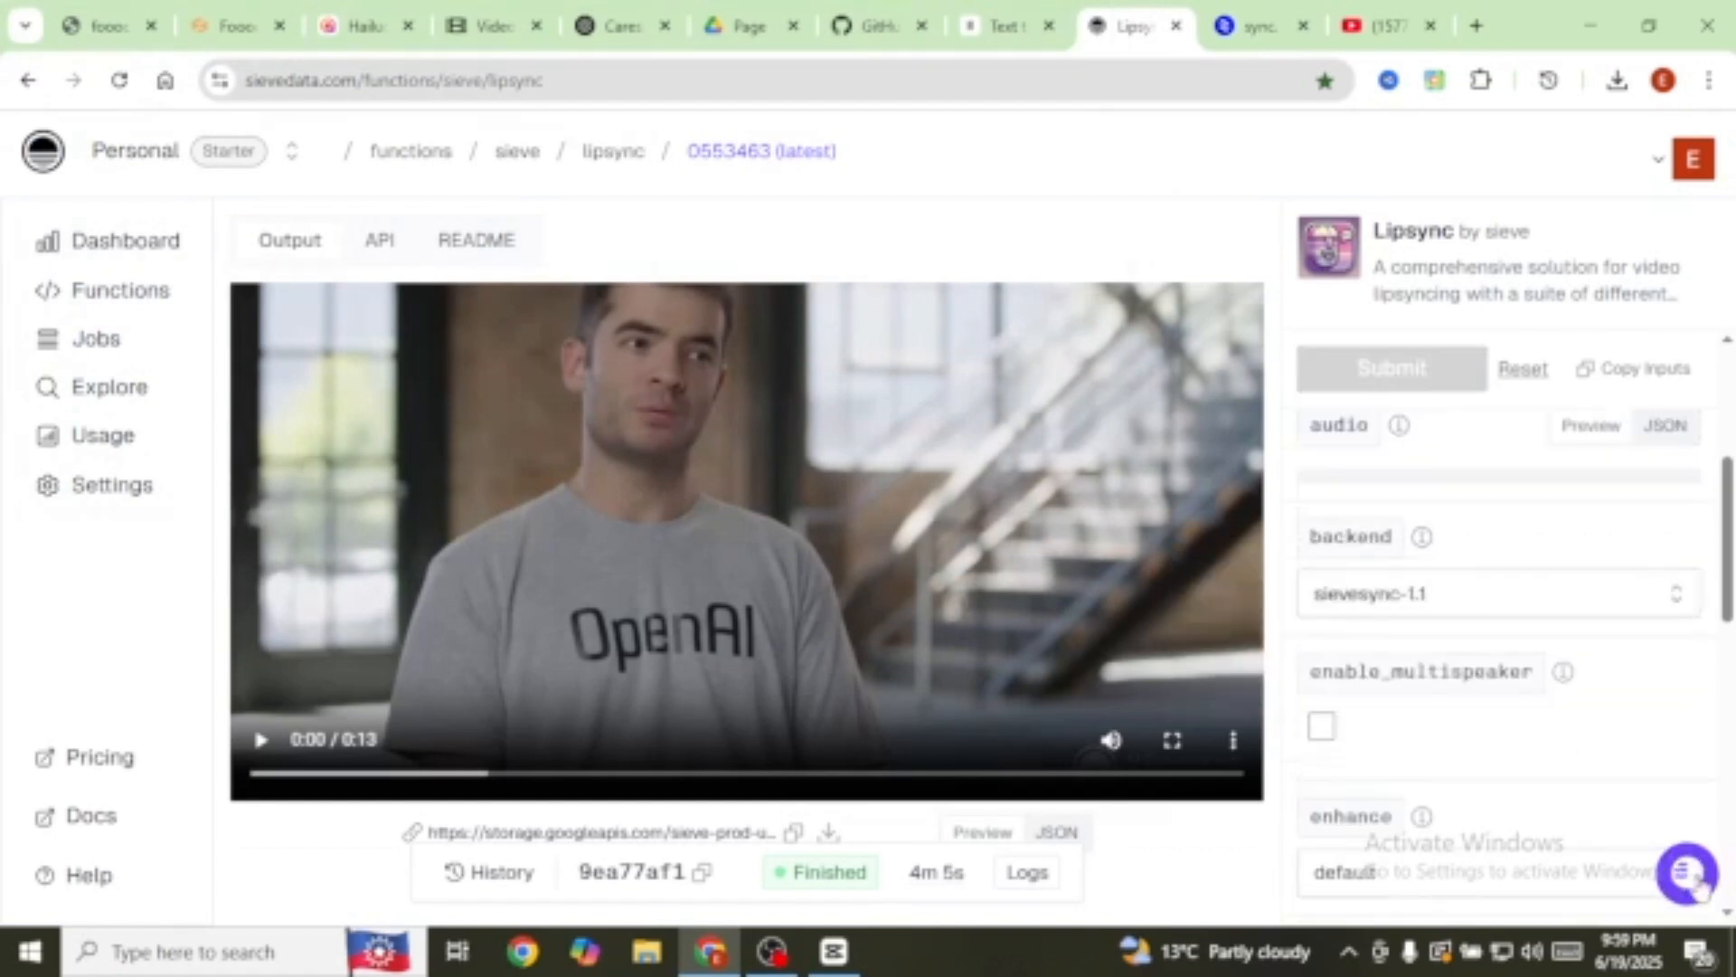
pyautogui.scroll(5, 1591, 687)
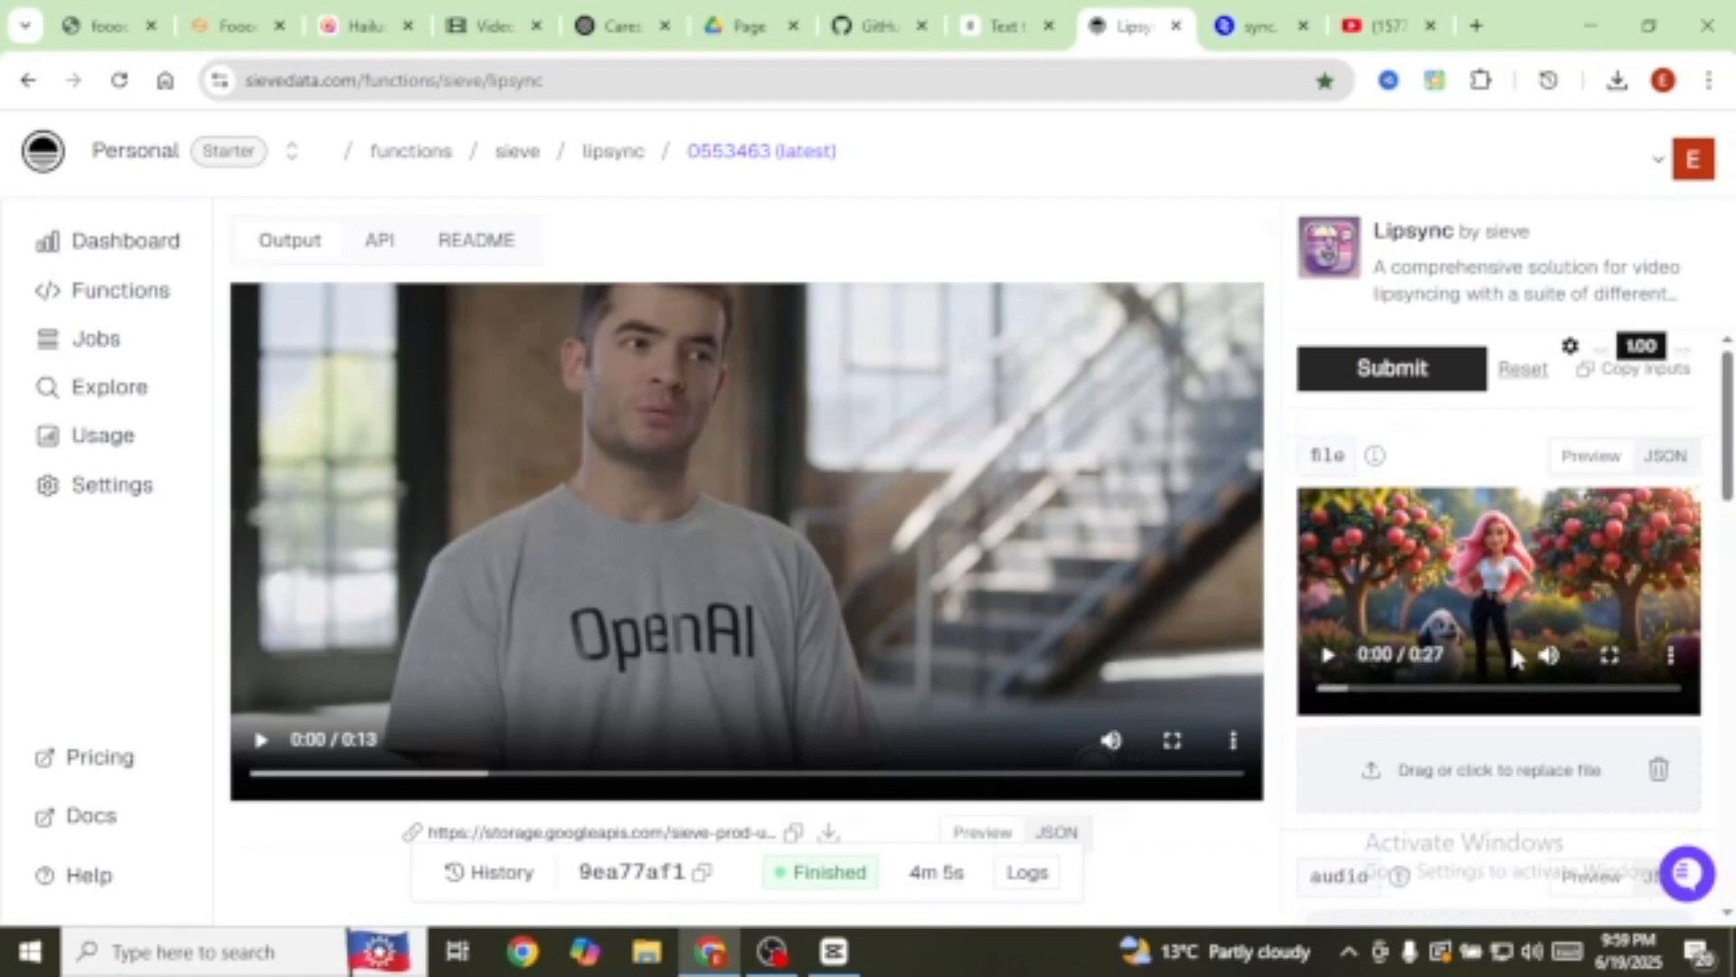
pyautogui.scroll(-3, 1511, 642)
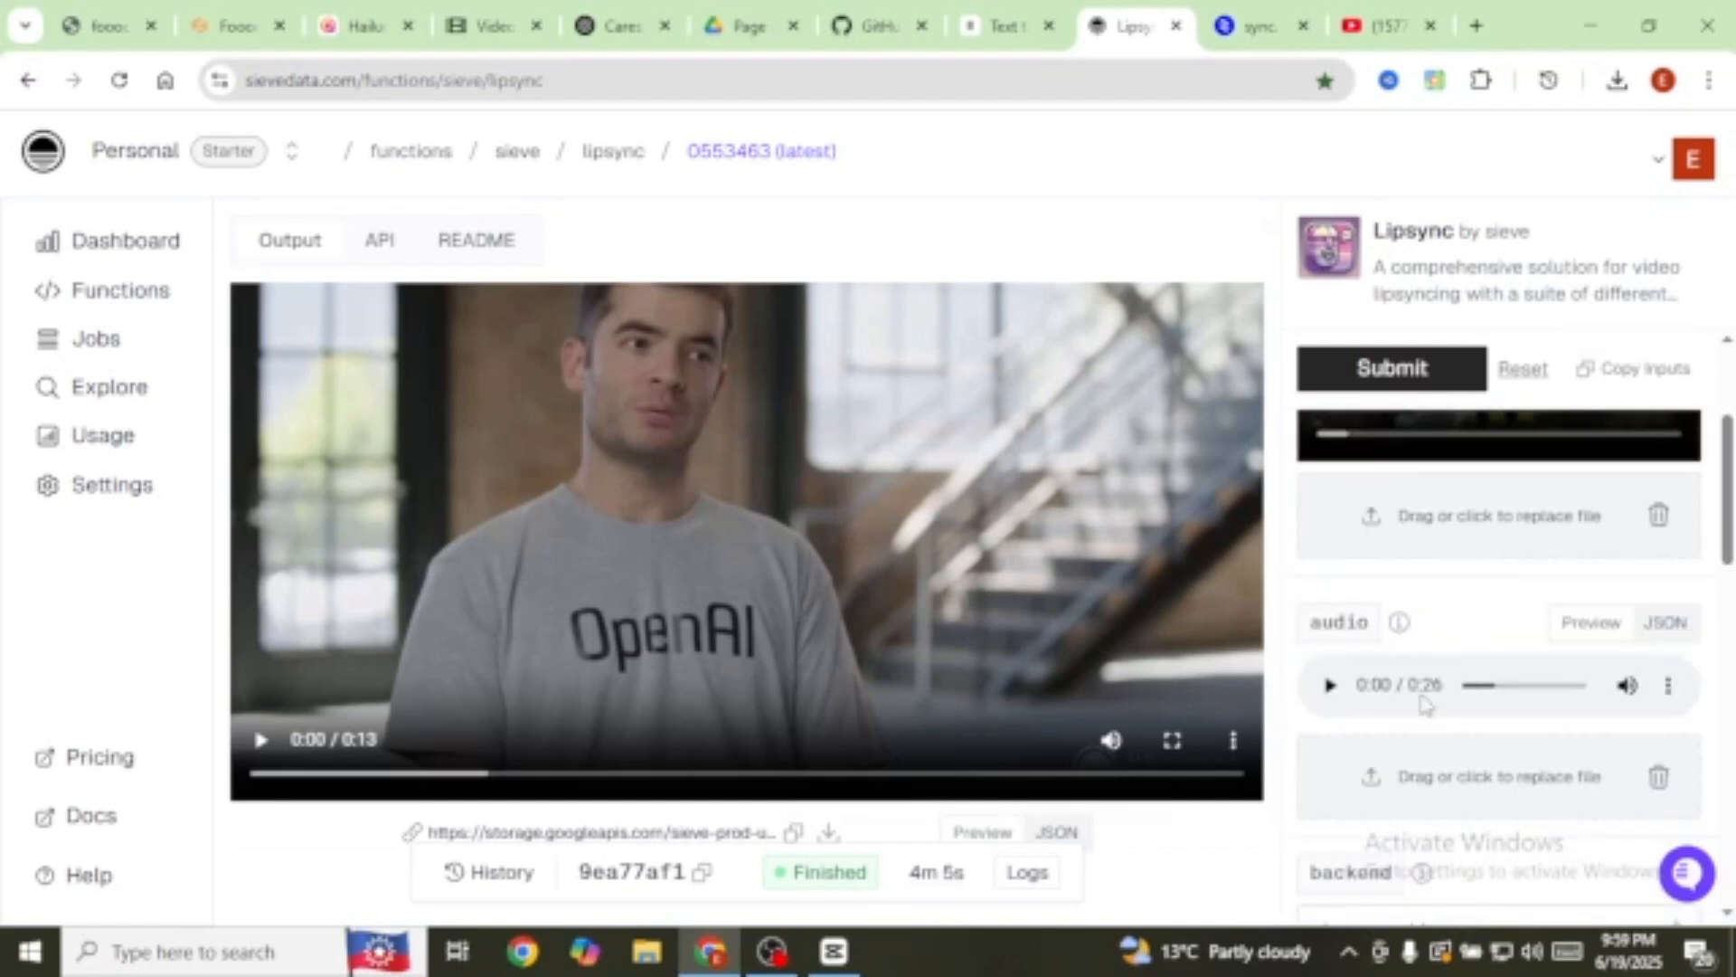
pyautogui.scroll(-10, 1465, 613)
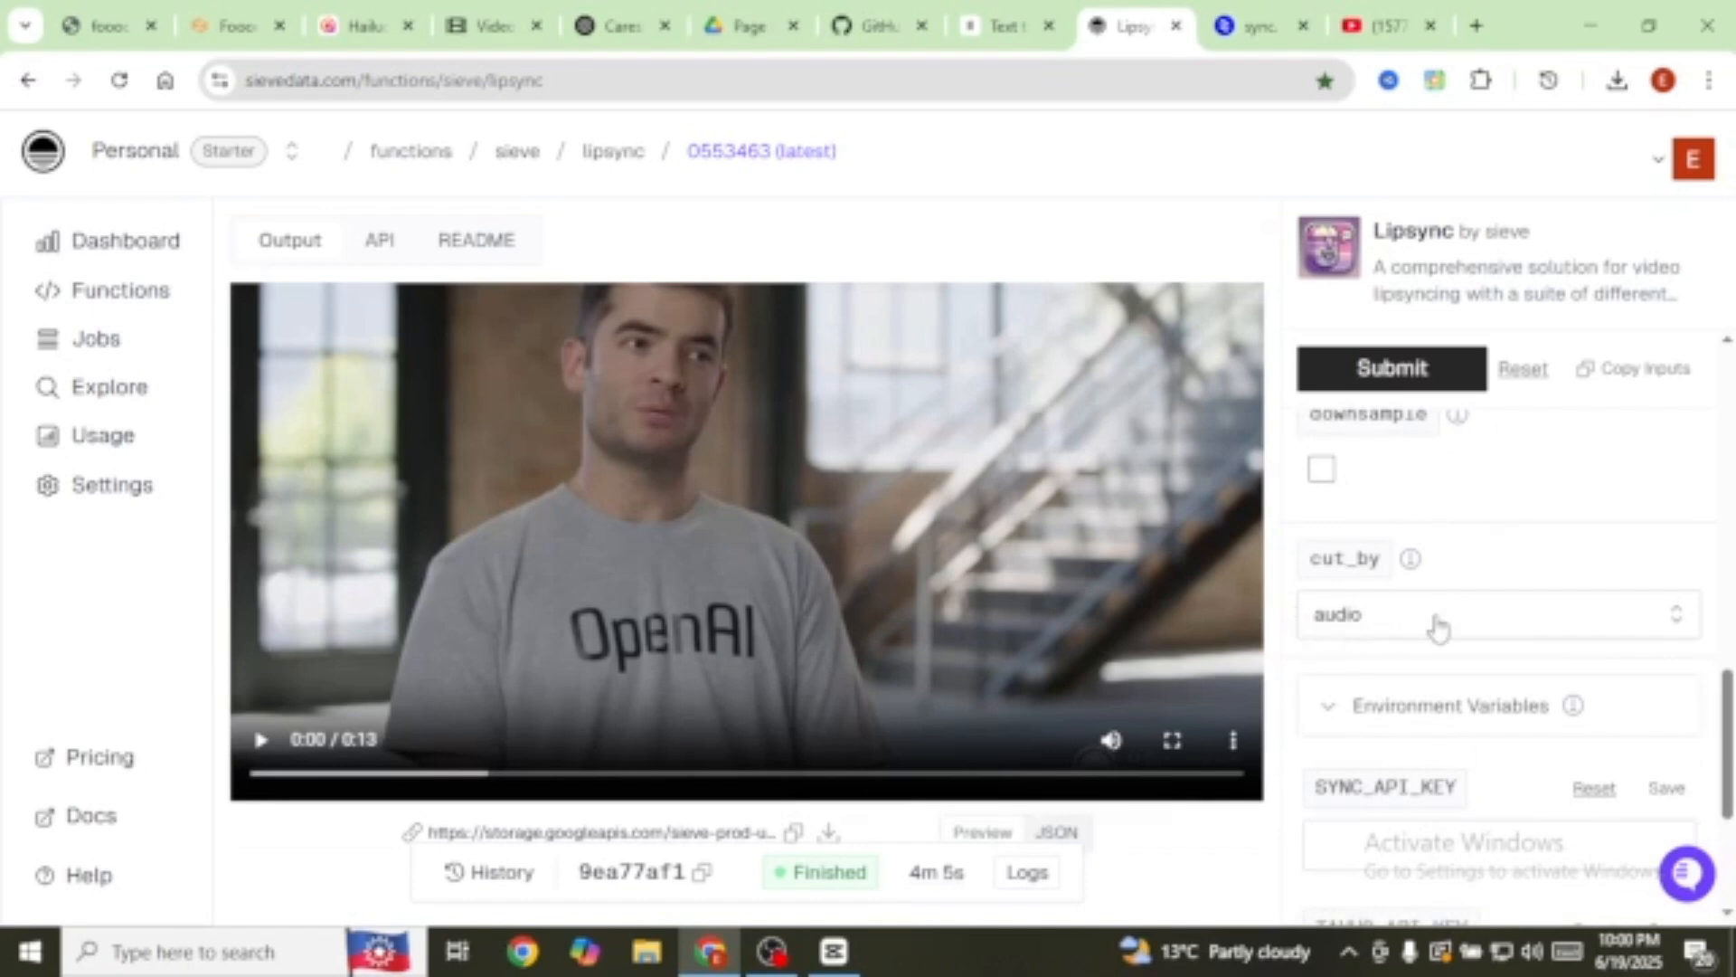
pyautogui.click(1677, 635)
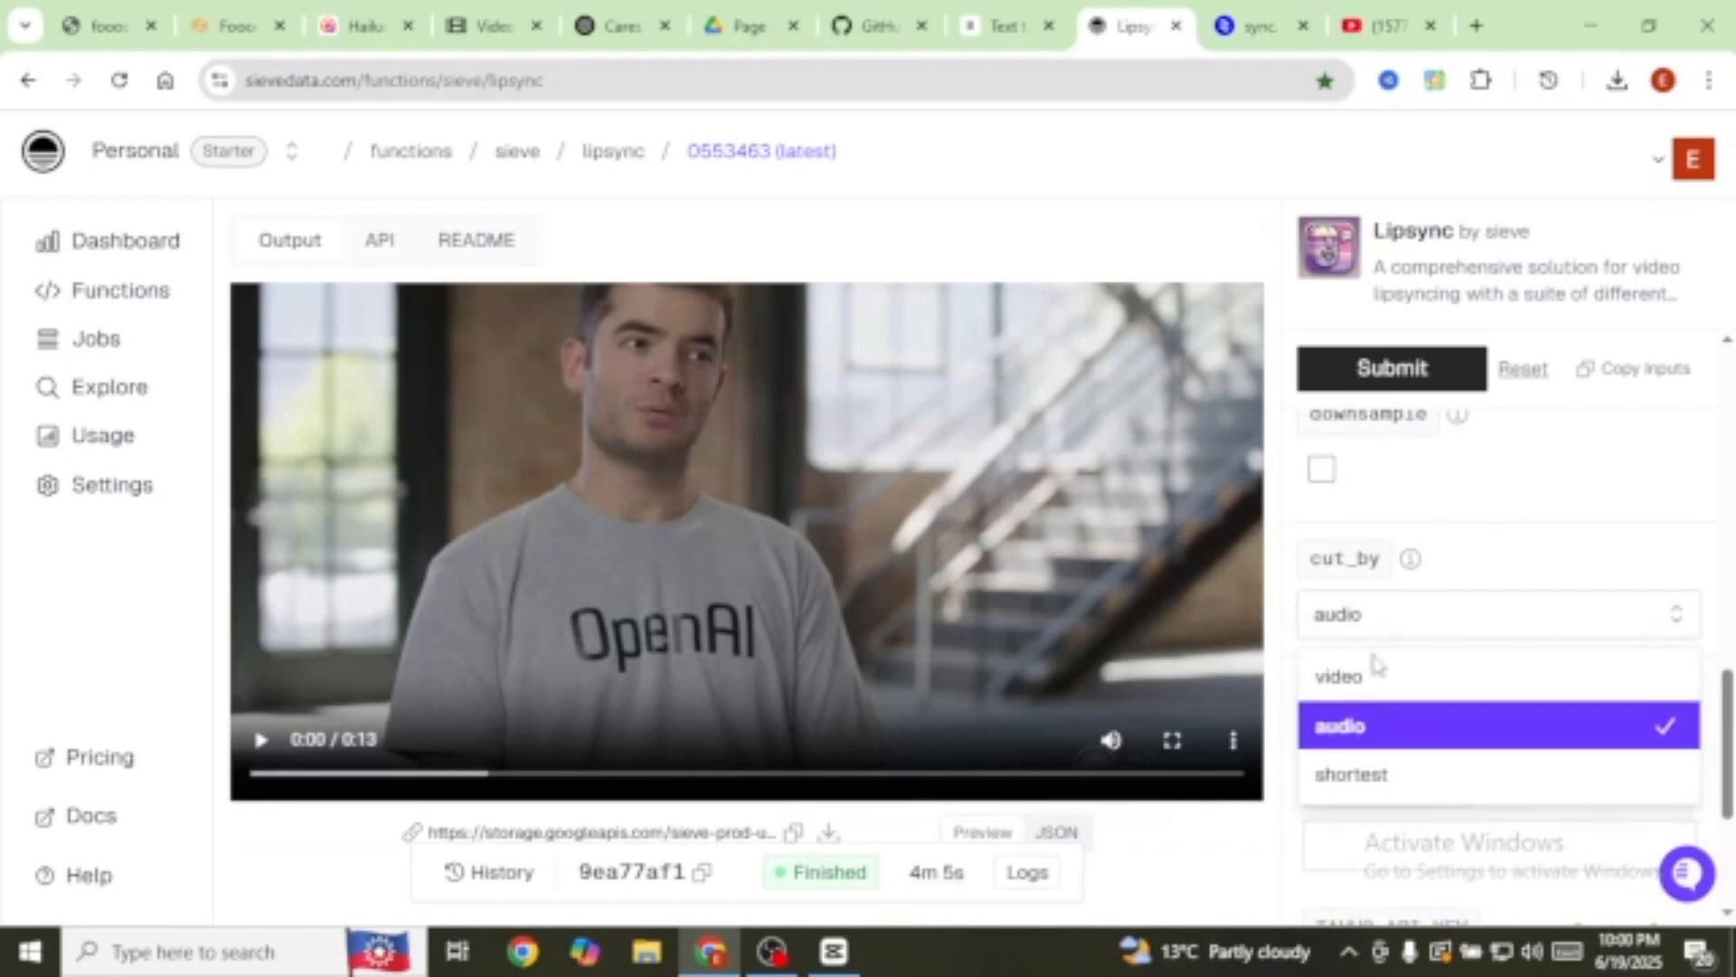
pyautogui.click(1353, 733)
pyautogui.scroll(10, 1496, 601)
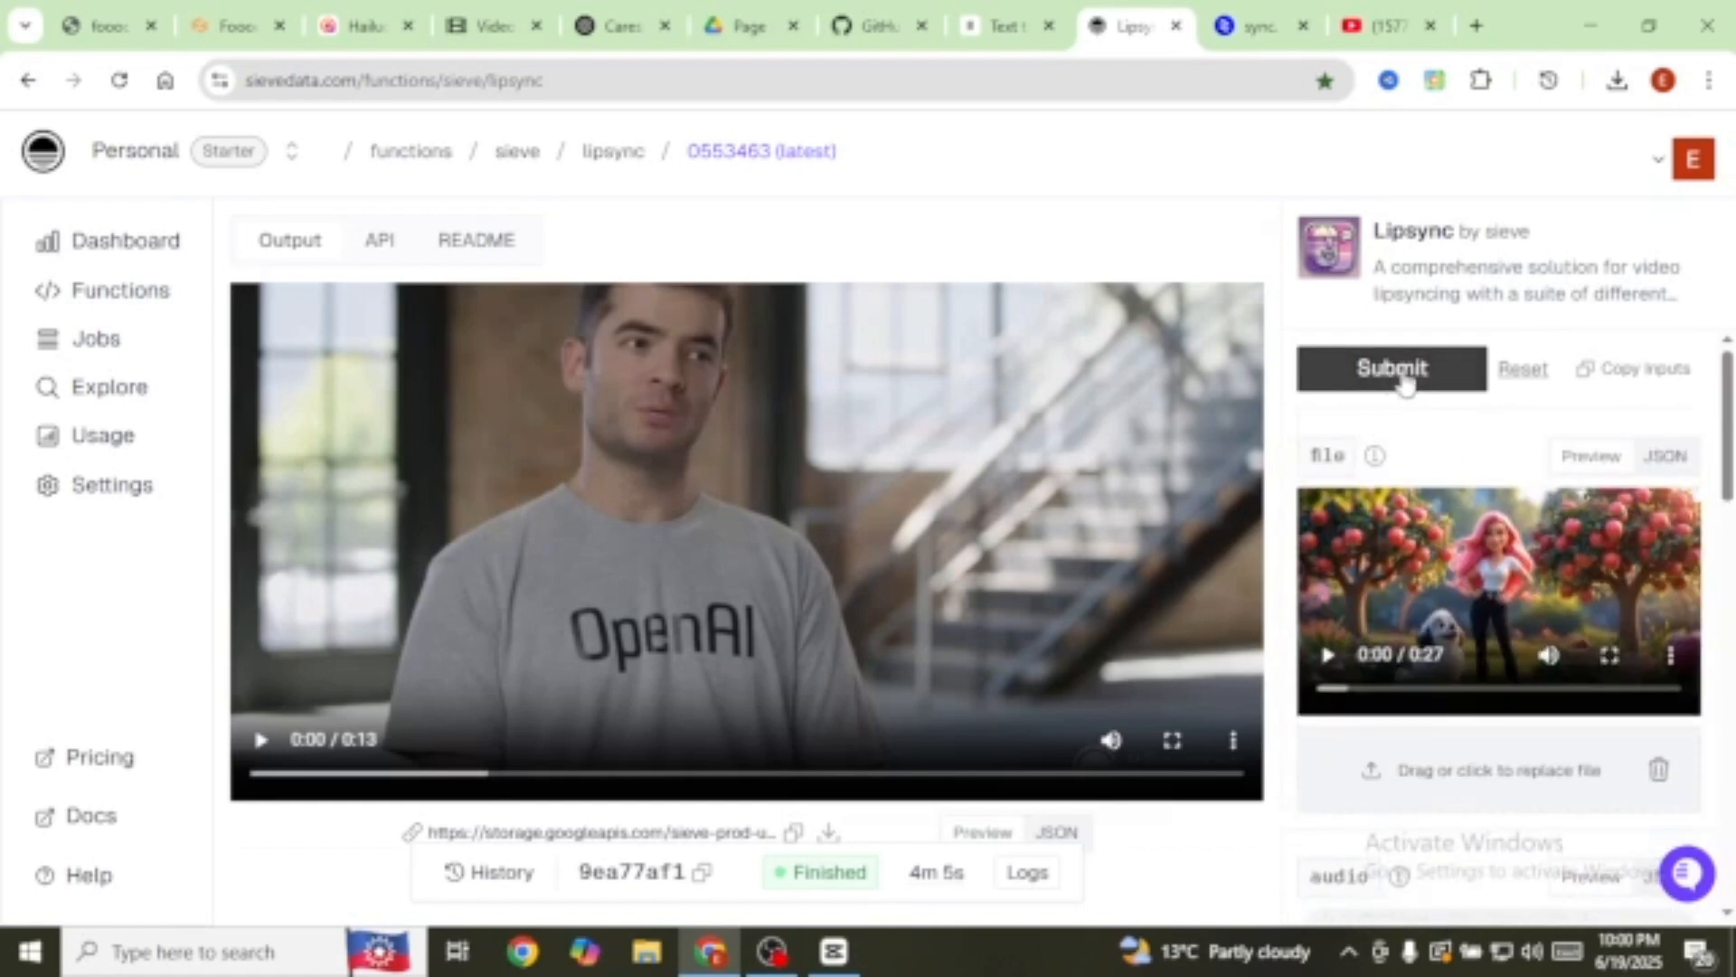
# Step: Submit the Lipsync job and move to the sync.so tab
pyautogui.click(1404, 378)
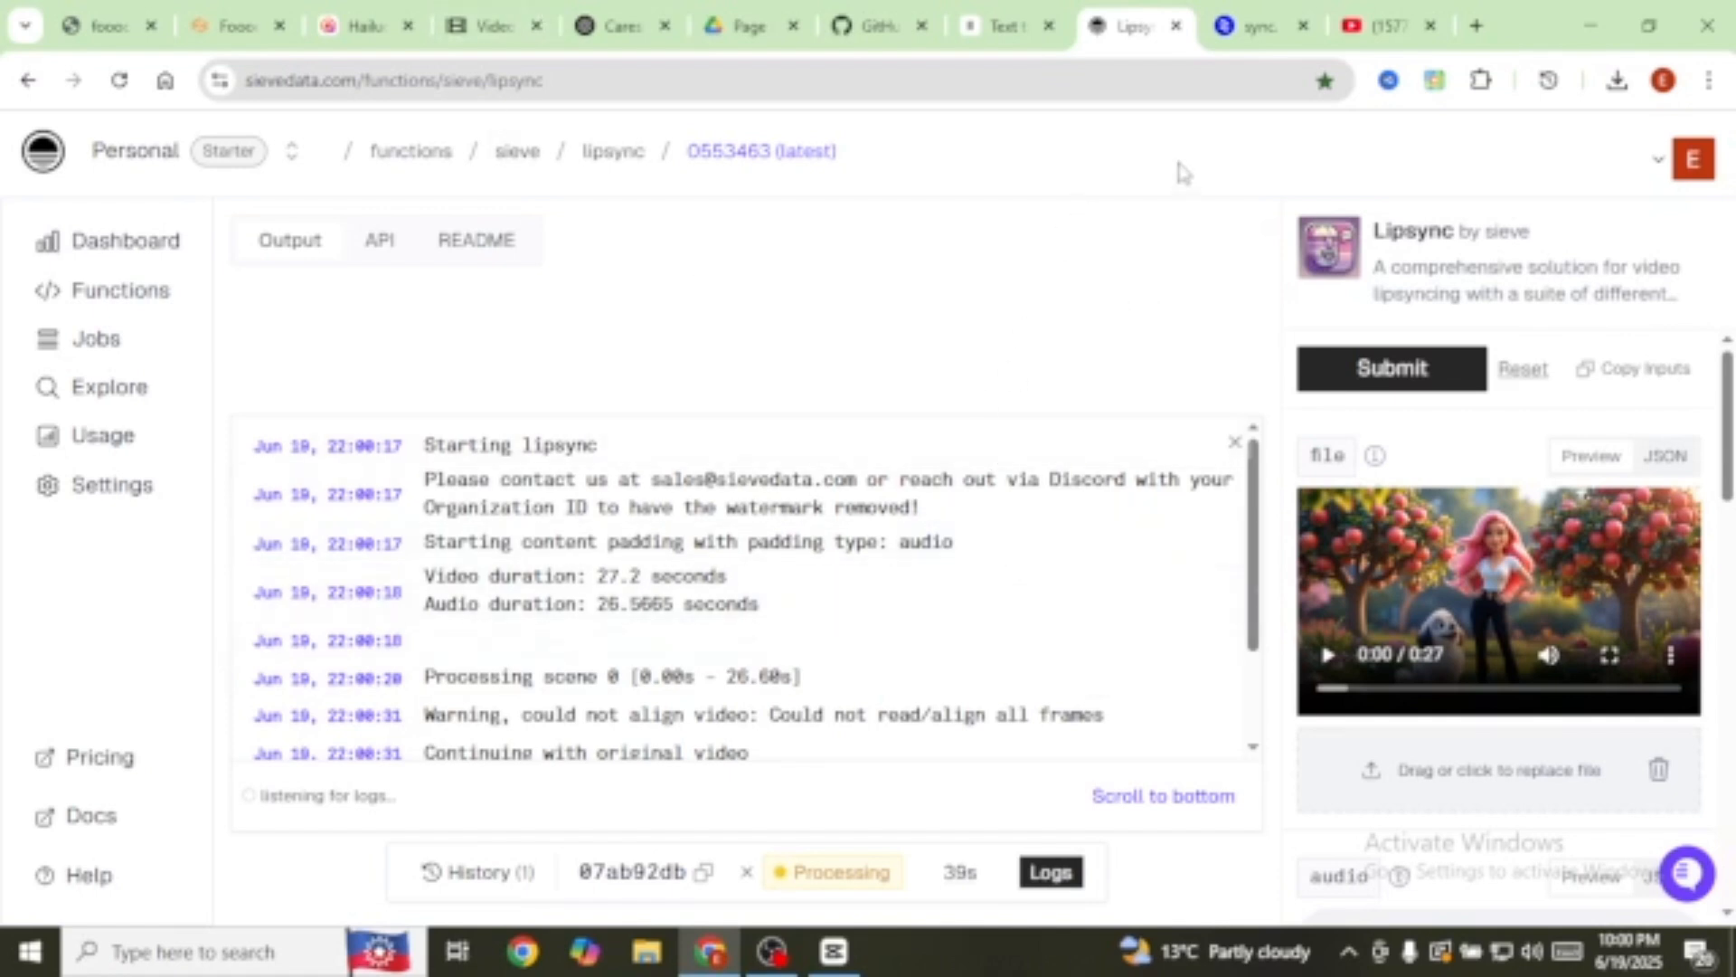
pyautogui.click(1264, 27)
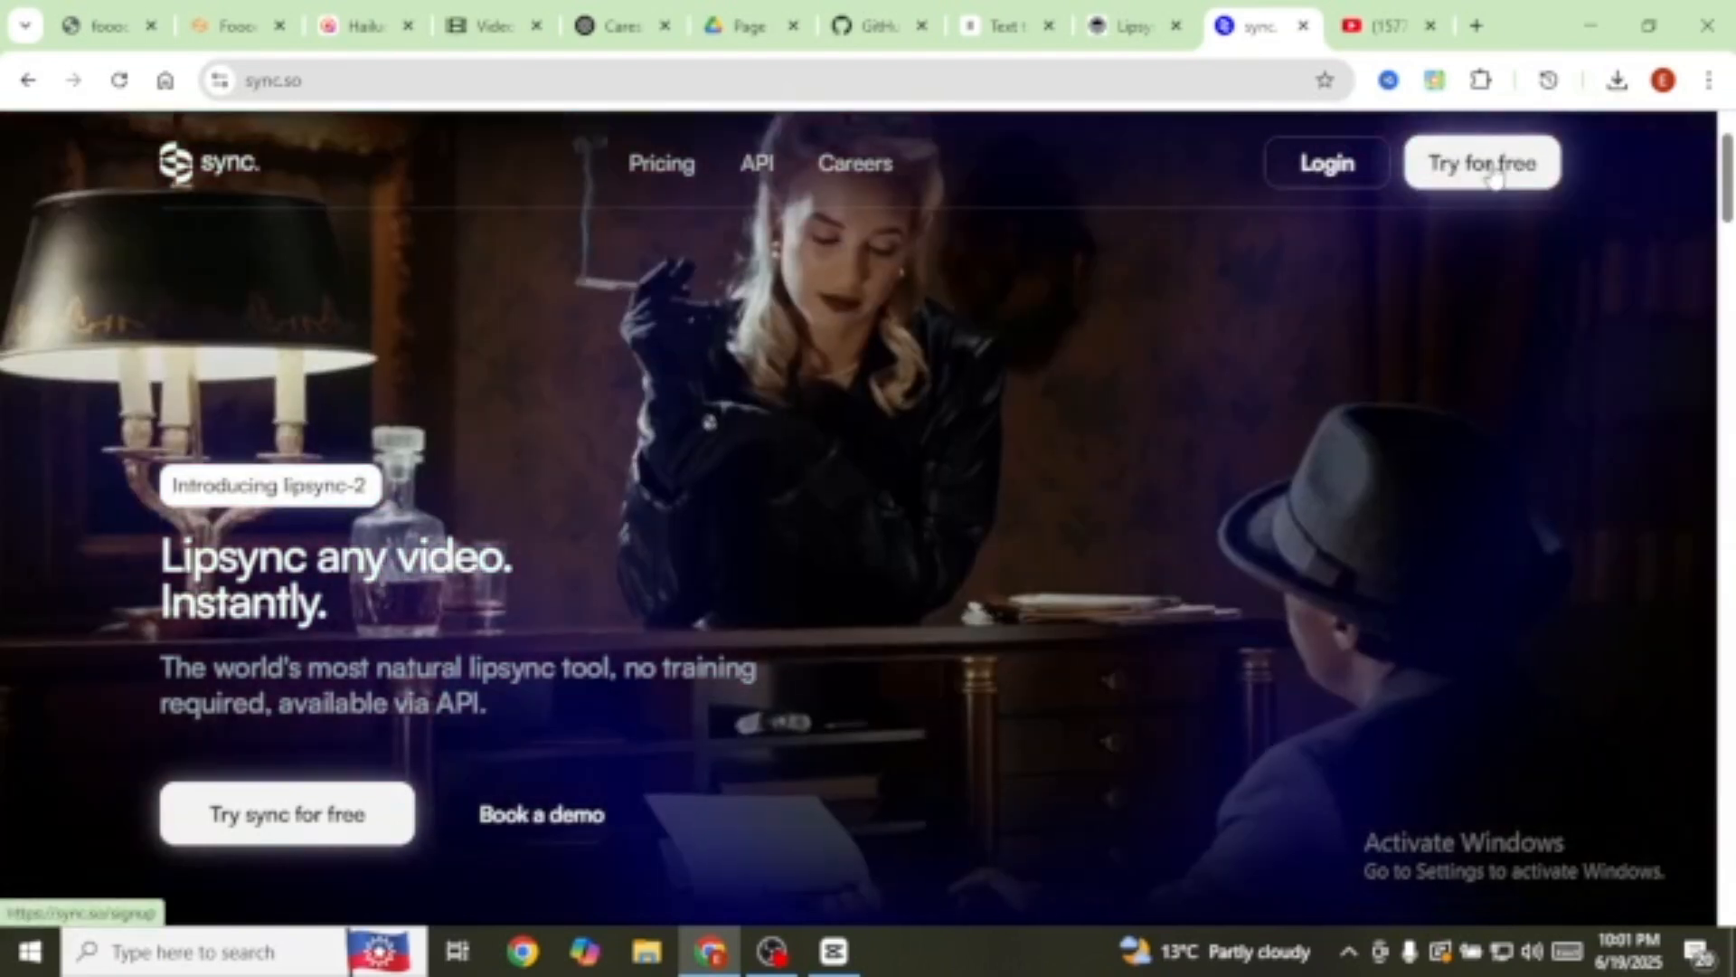
# Step: Sign up for sync.so with a Google account and create a new untitled project
pyautogui.click(1494, 177)
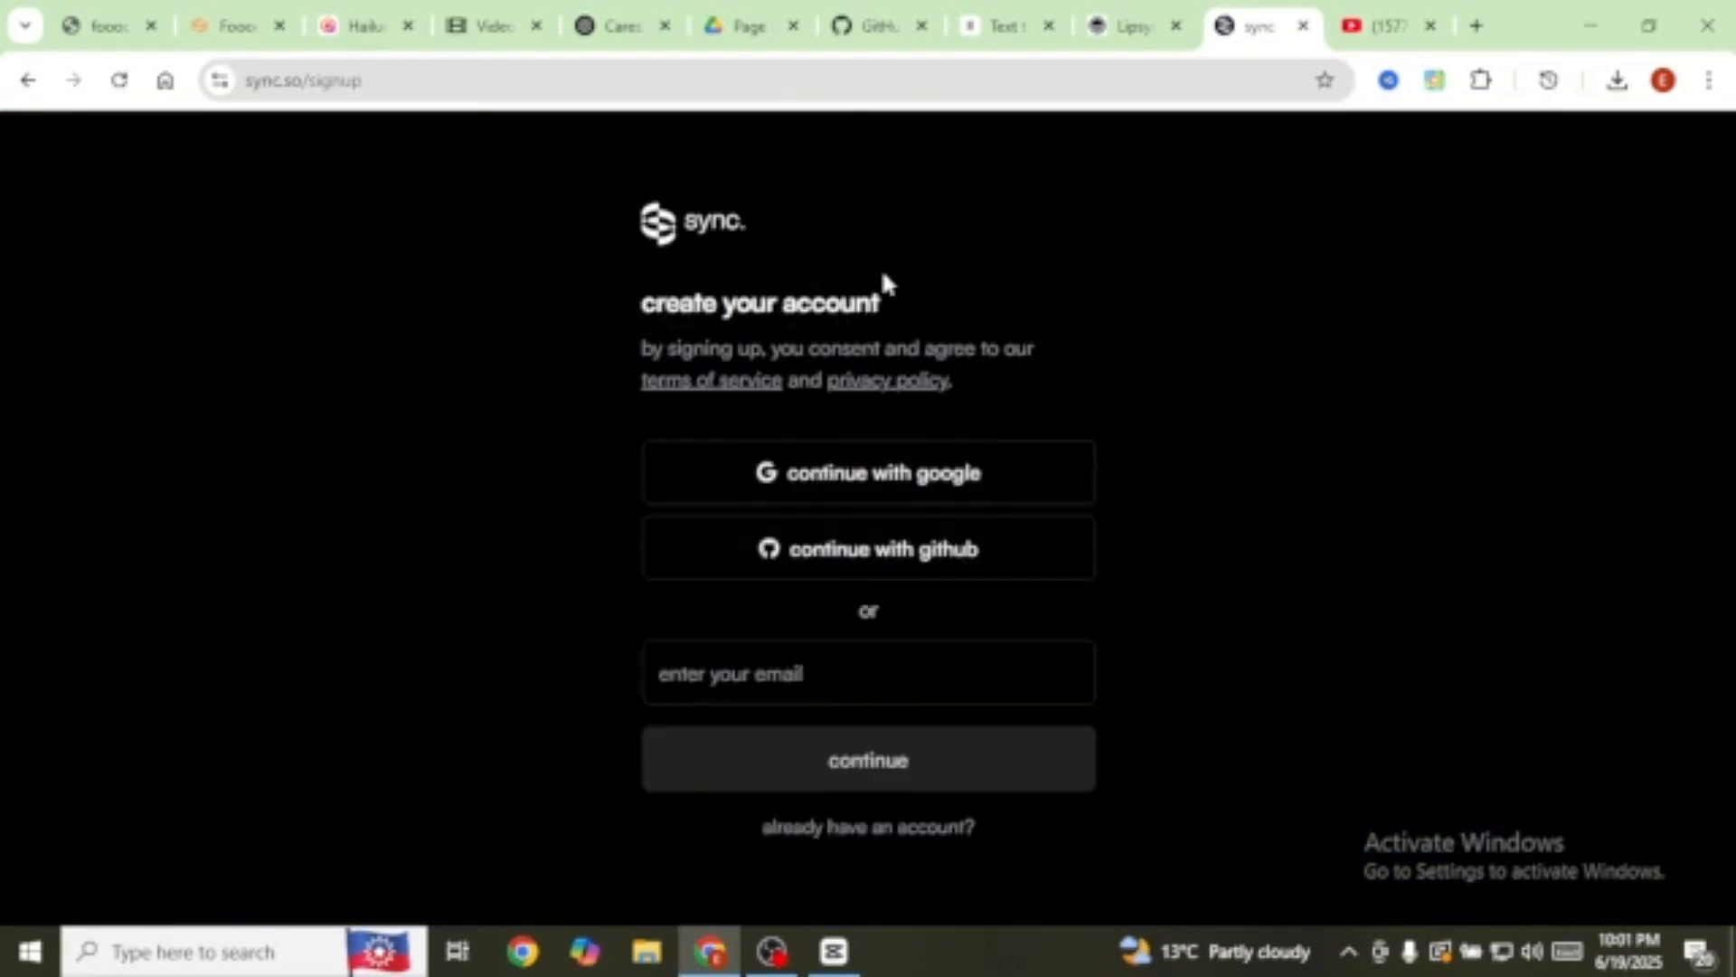
pyautogui.click(887, 485)
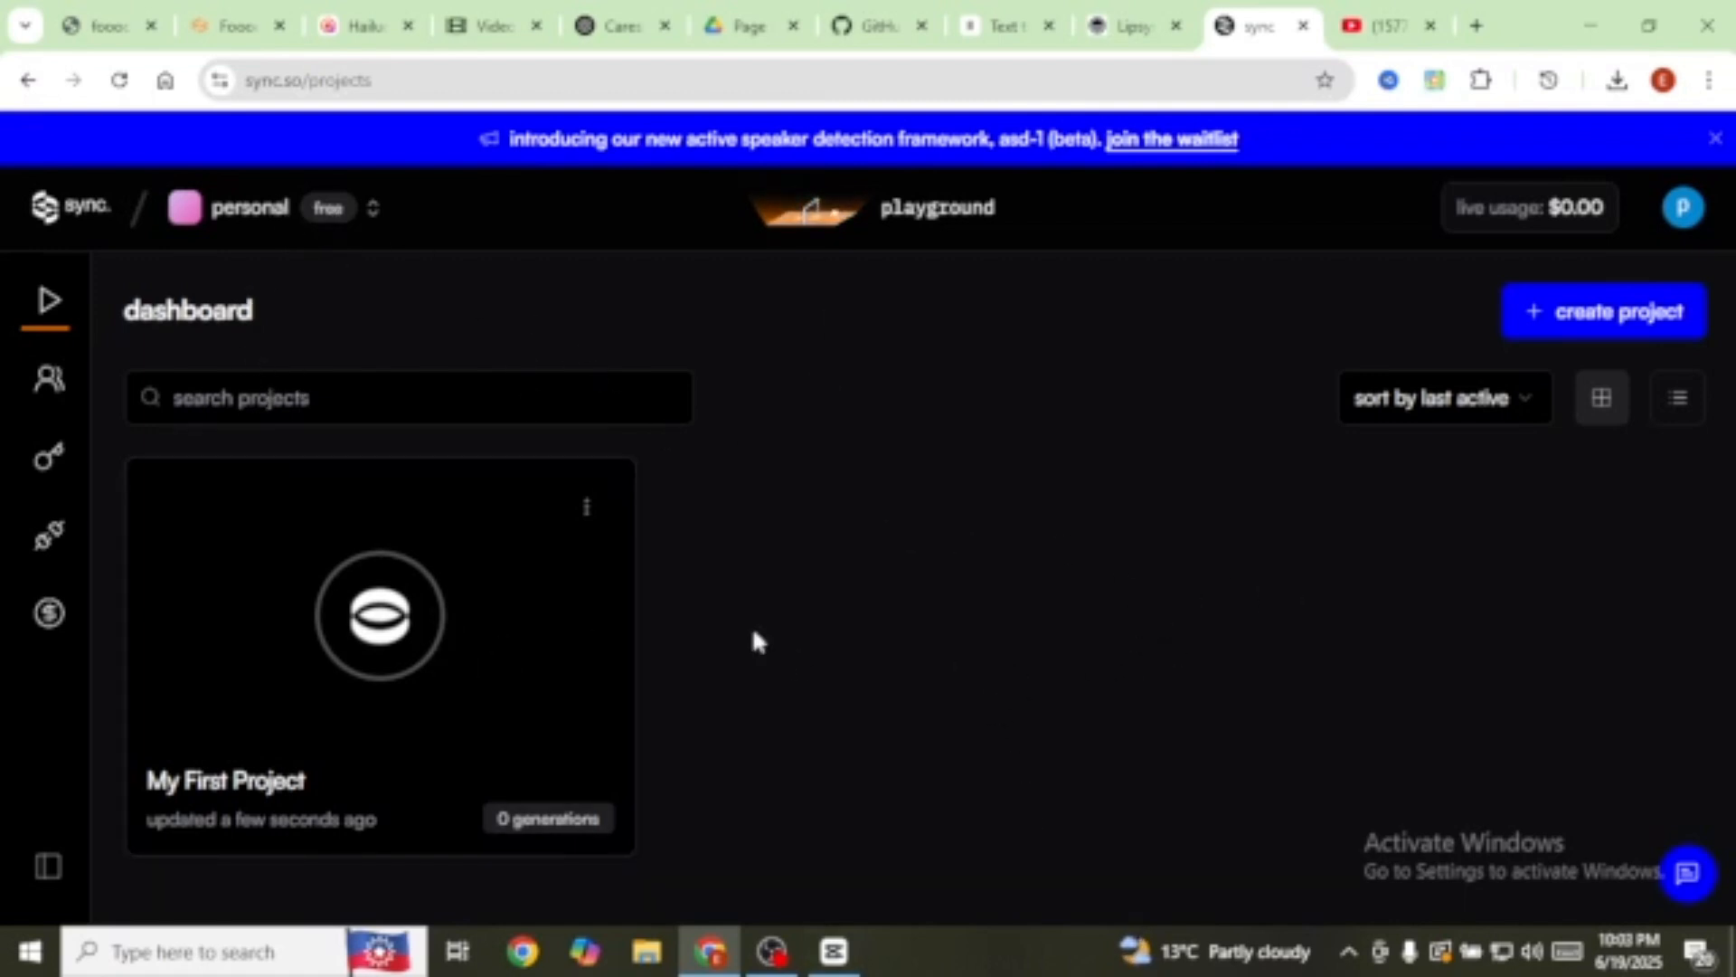
pyautogui.click(1594, 330)
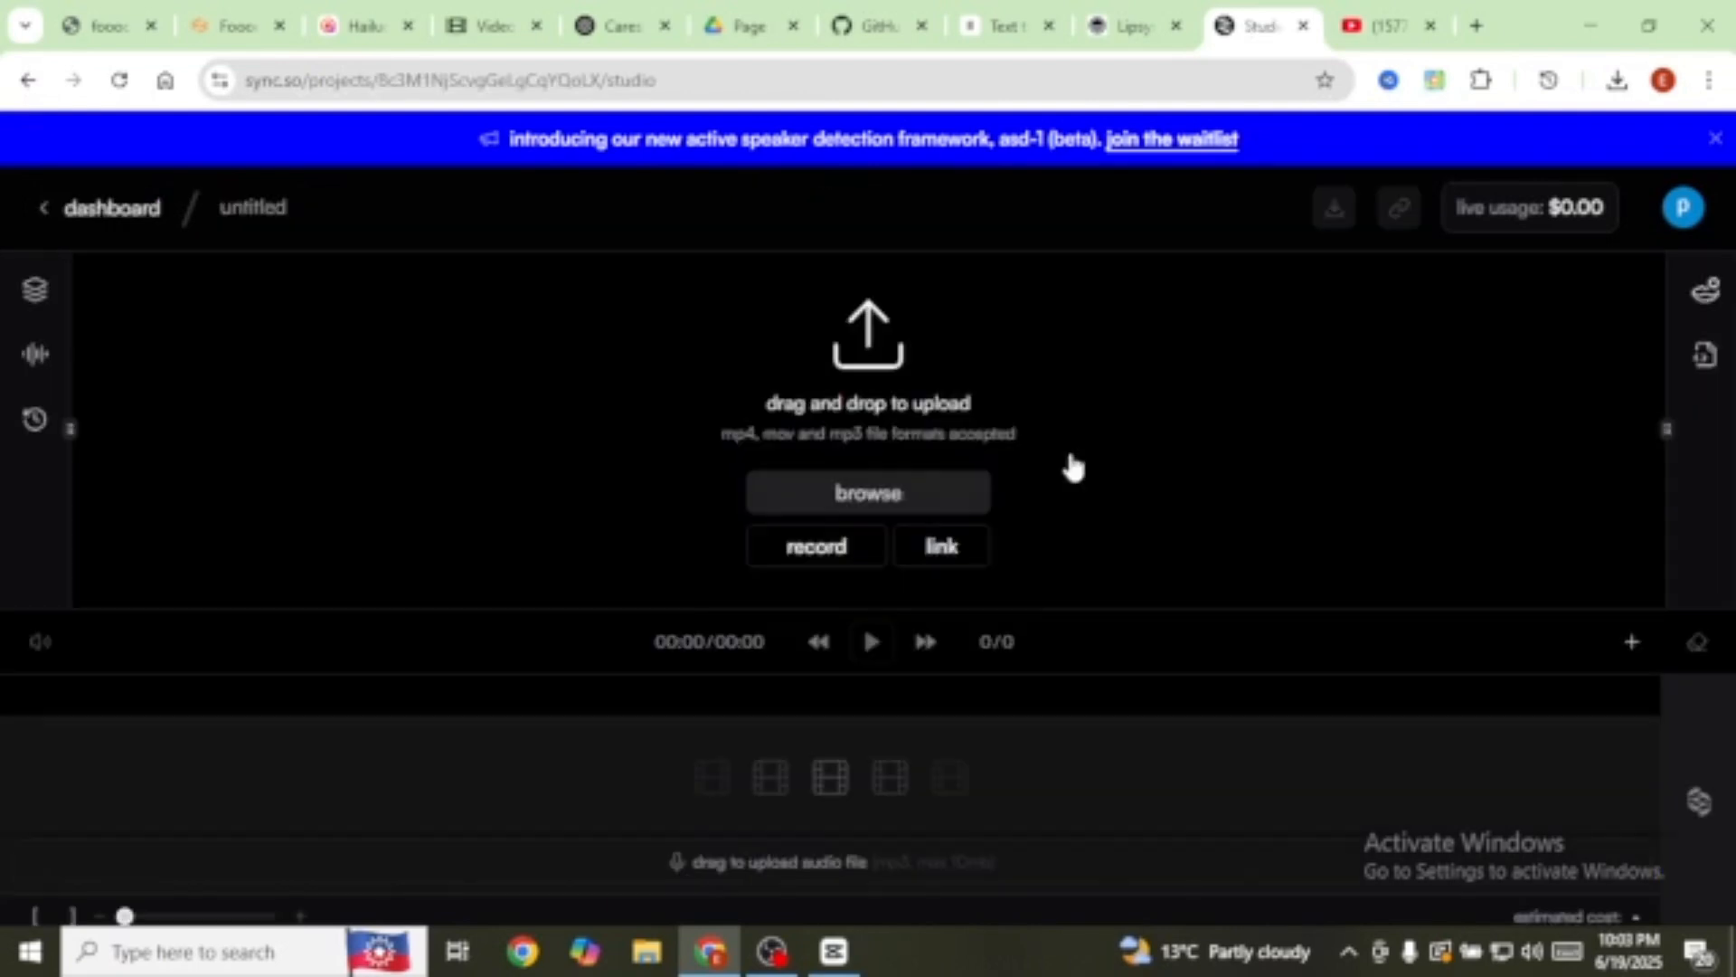
# Step: Upload the garden video and the voiceover audio into the sync.so project
pyautogui.click(907, 488)
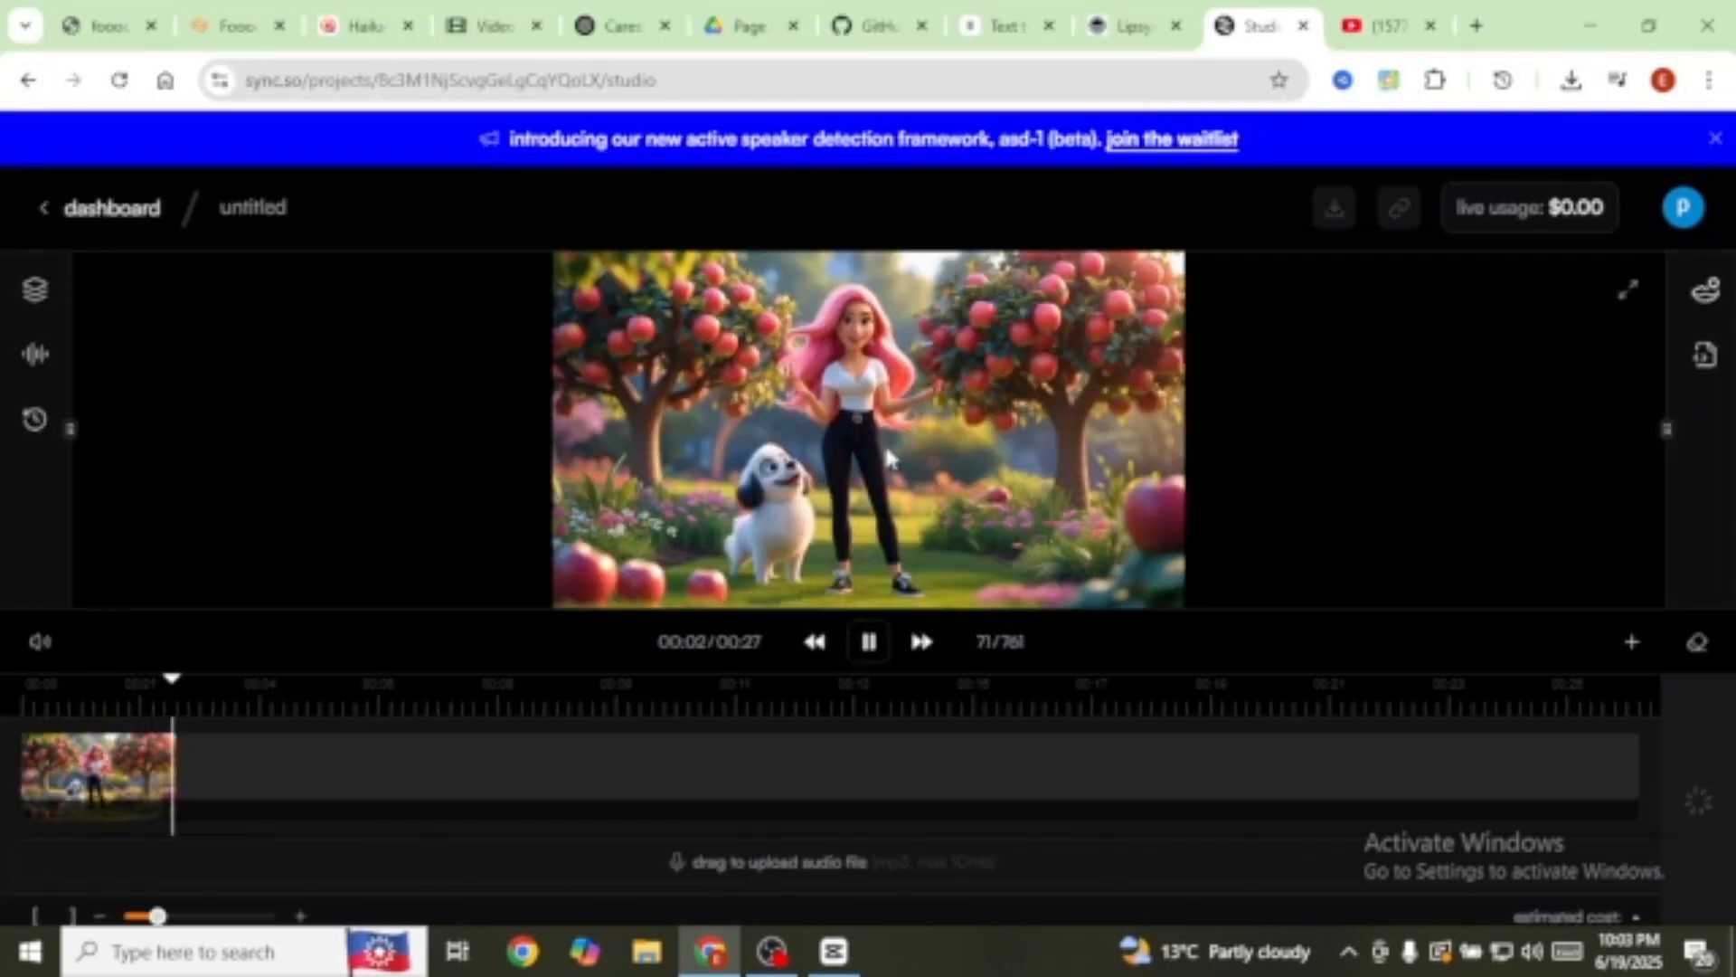
pyautogui.click(891, 443)
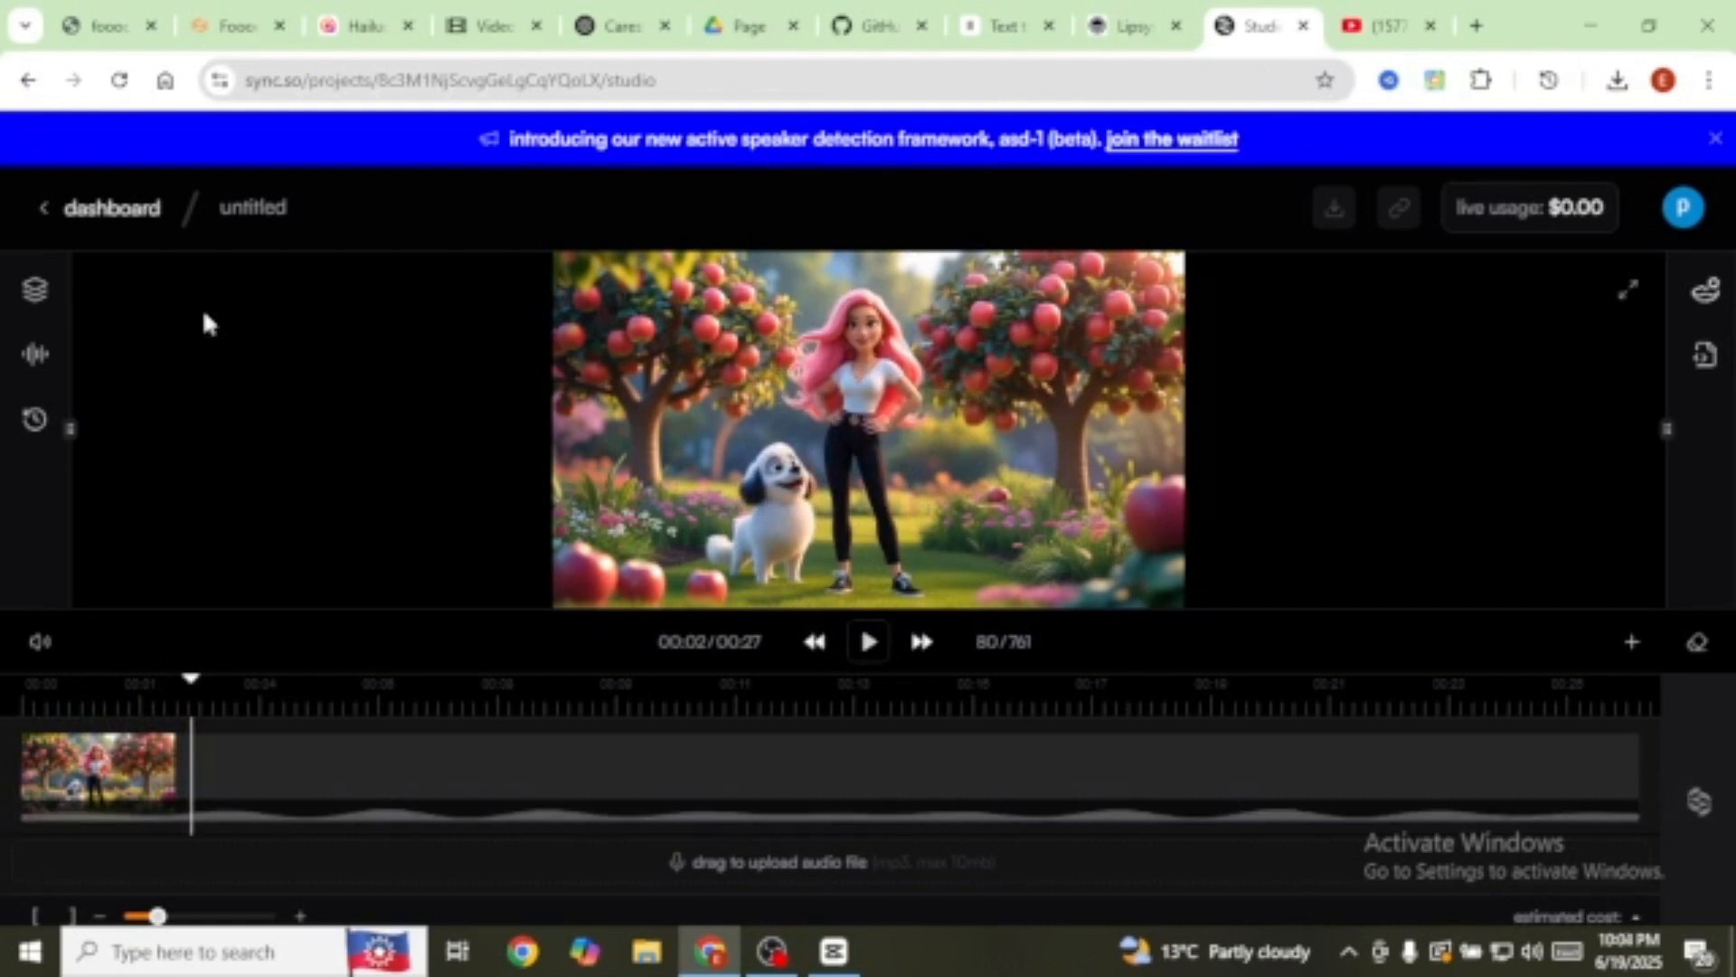
pyautogui.click(34, 289)
pyautogui.click(447, 434)
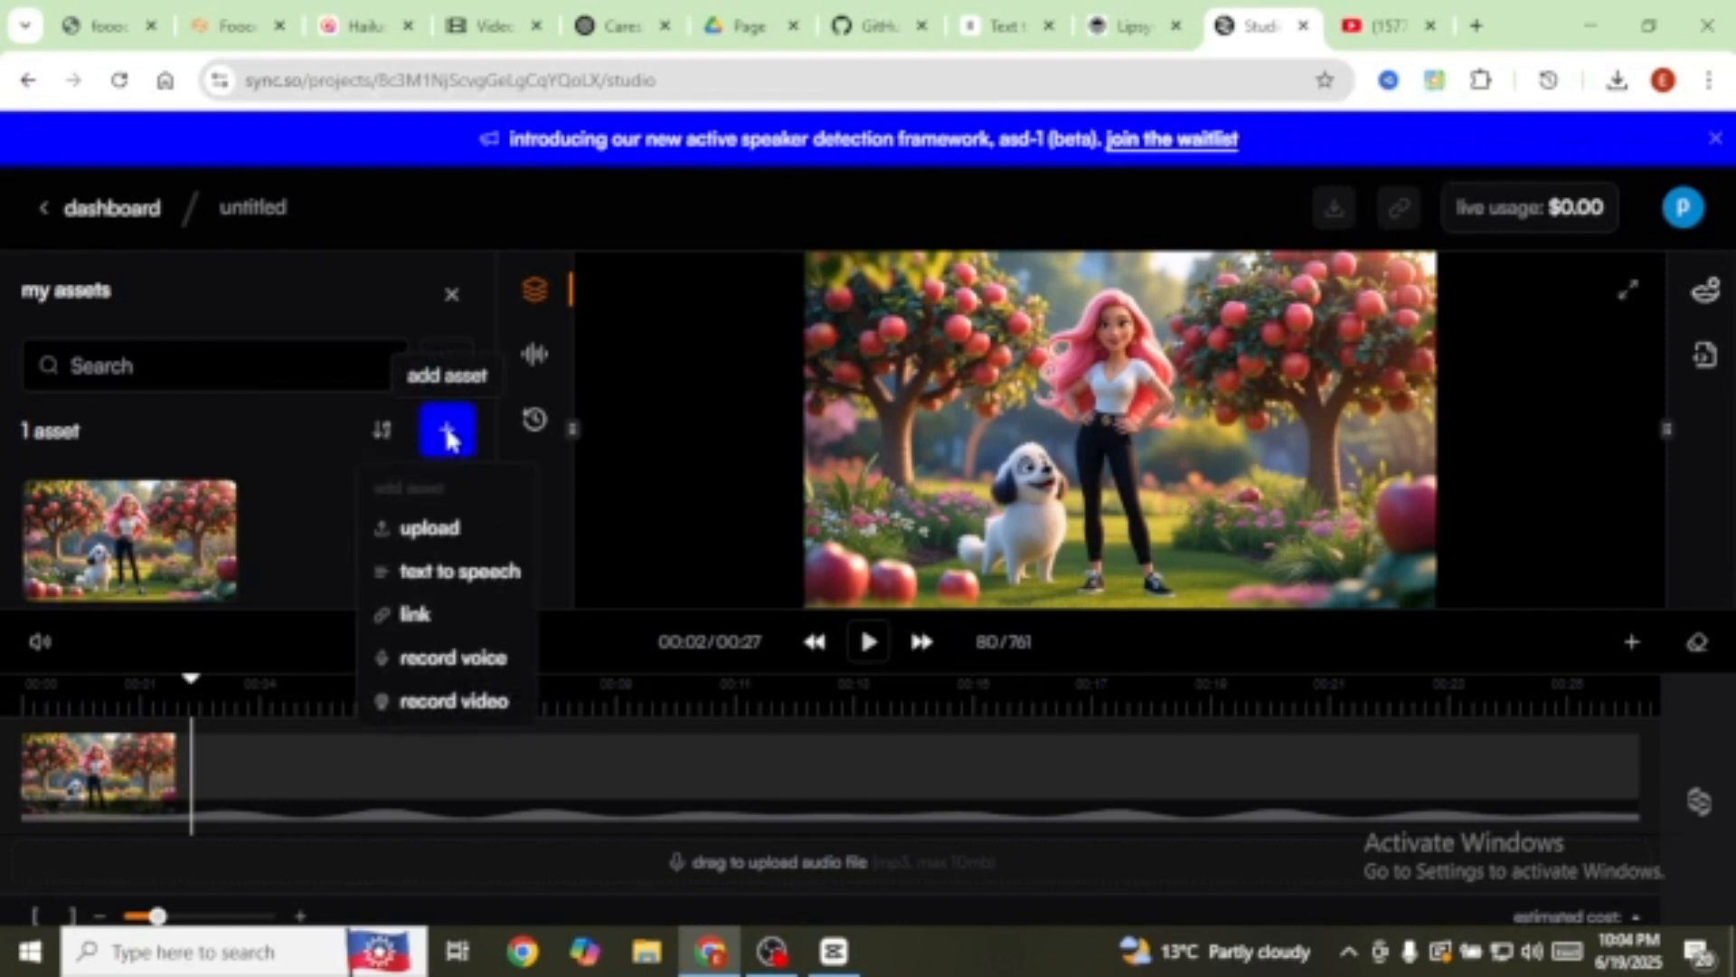
pyautogui.click(451, 537)
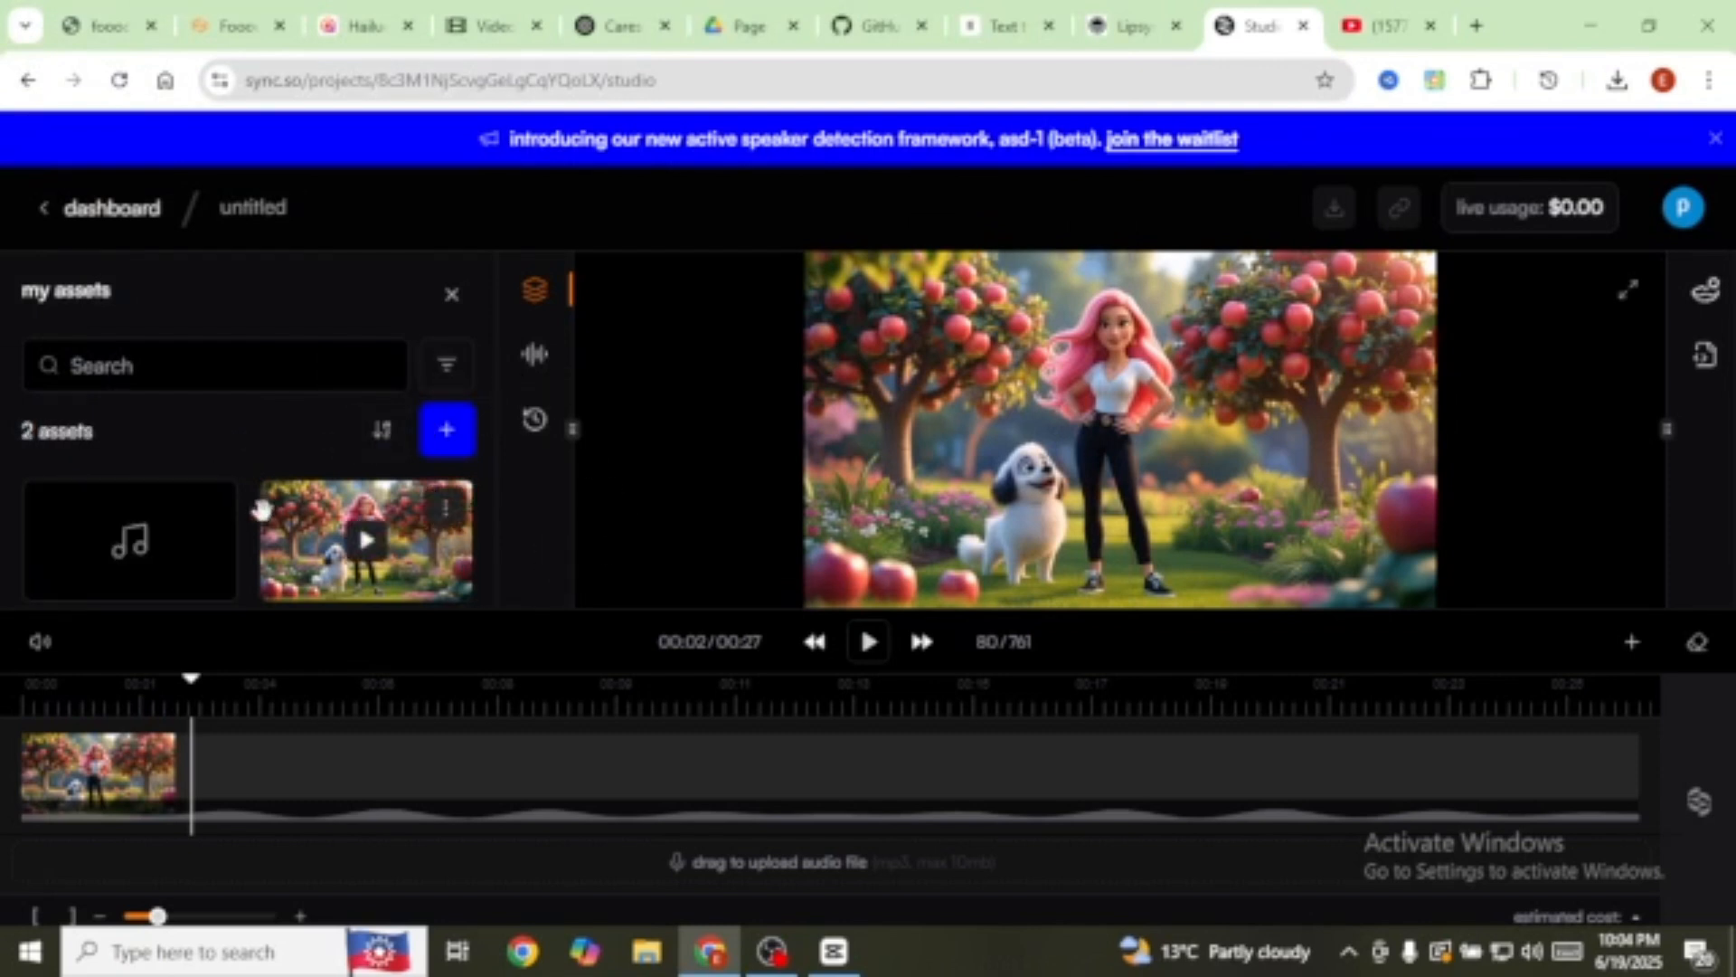
# Step: Set the voiceover as the lipsync audio and start generating the lipsync
pyautogui.moveTo(214, 523)
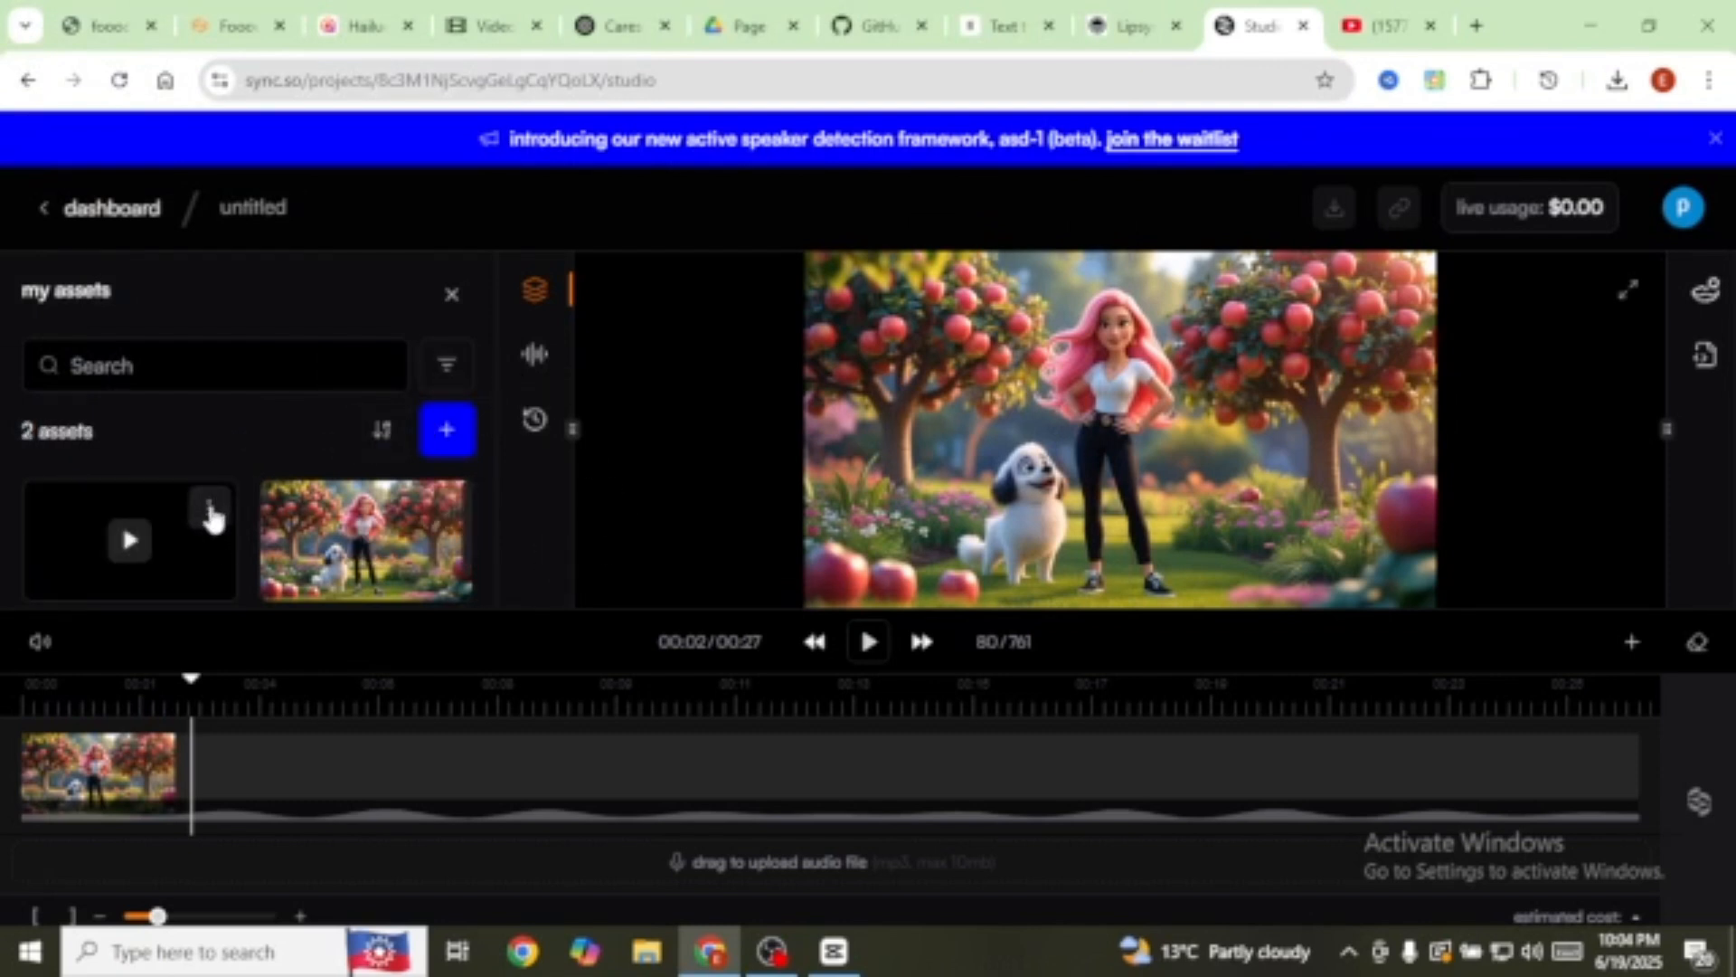
pyautogui.click(210, 511)
pyautogui.click(104, 568)
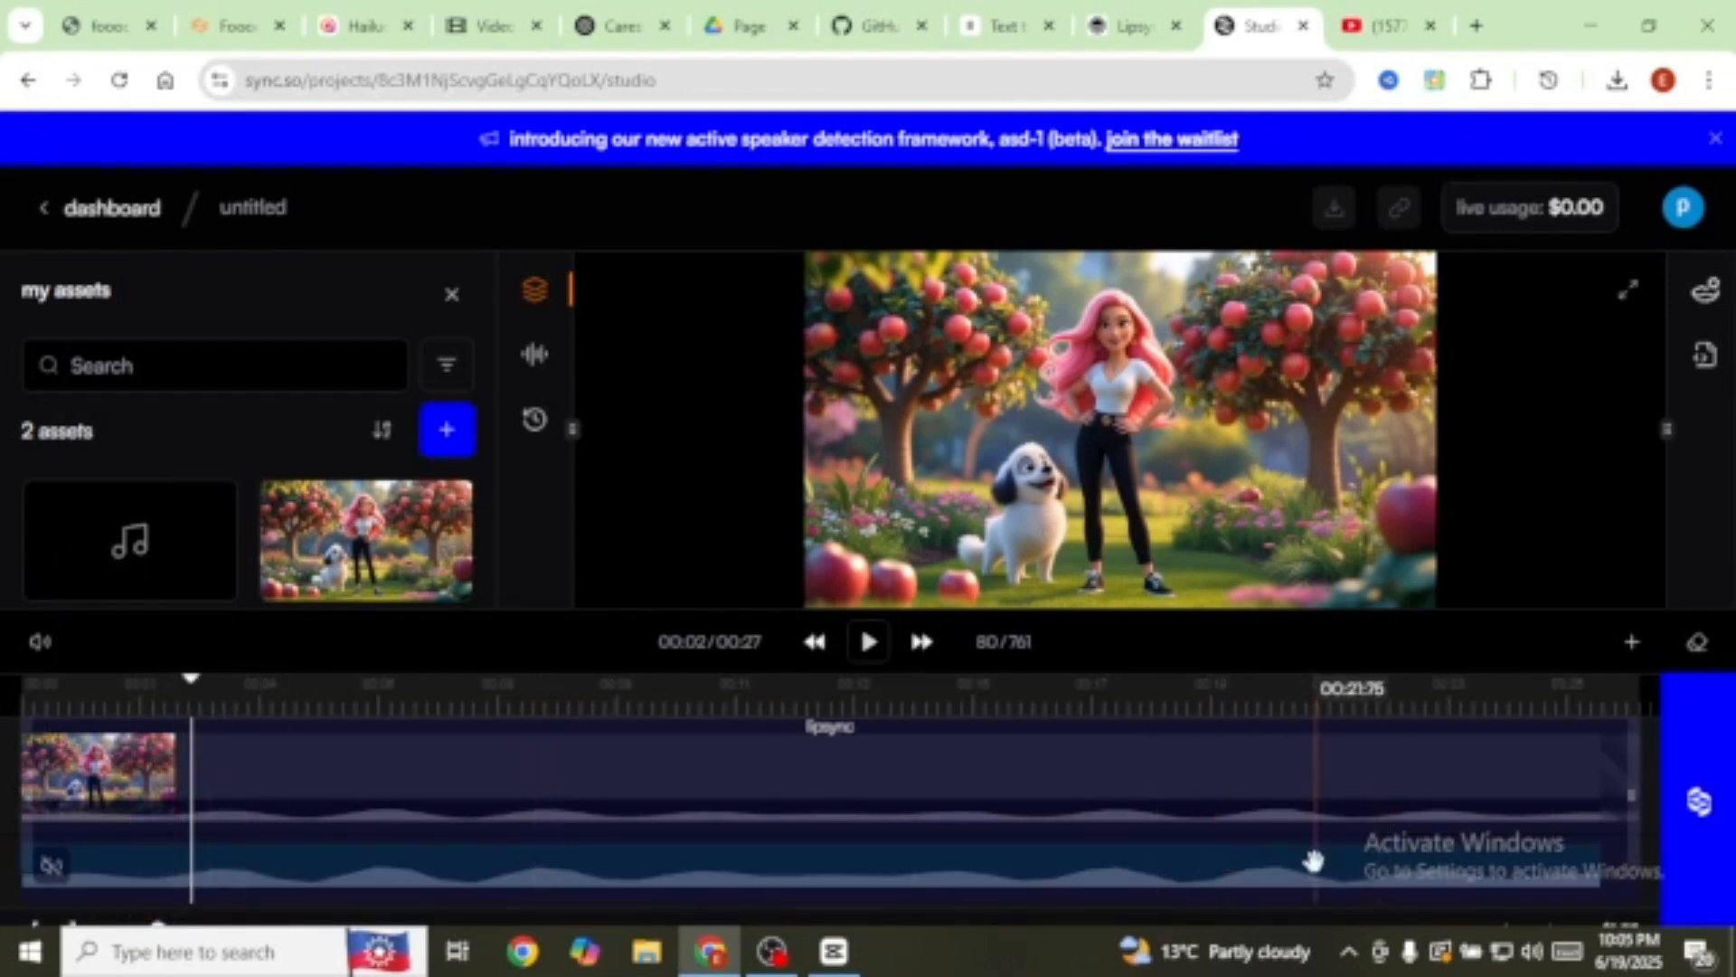
pyautogui.click(1699, 805)
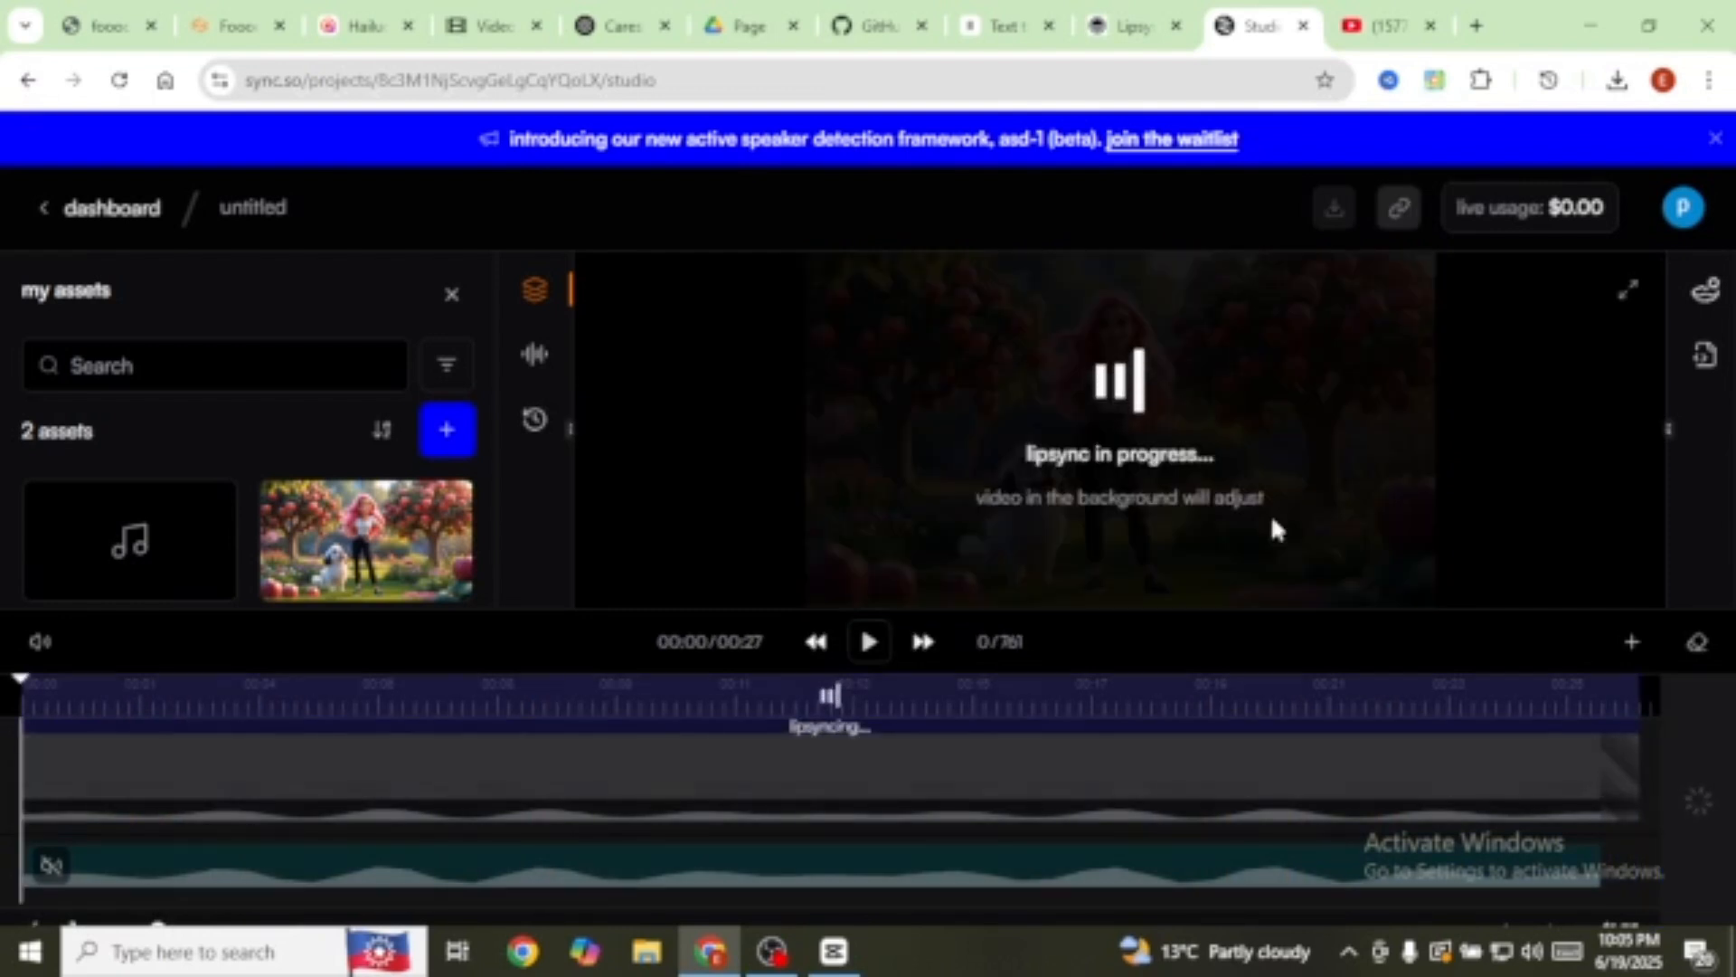